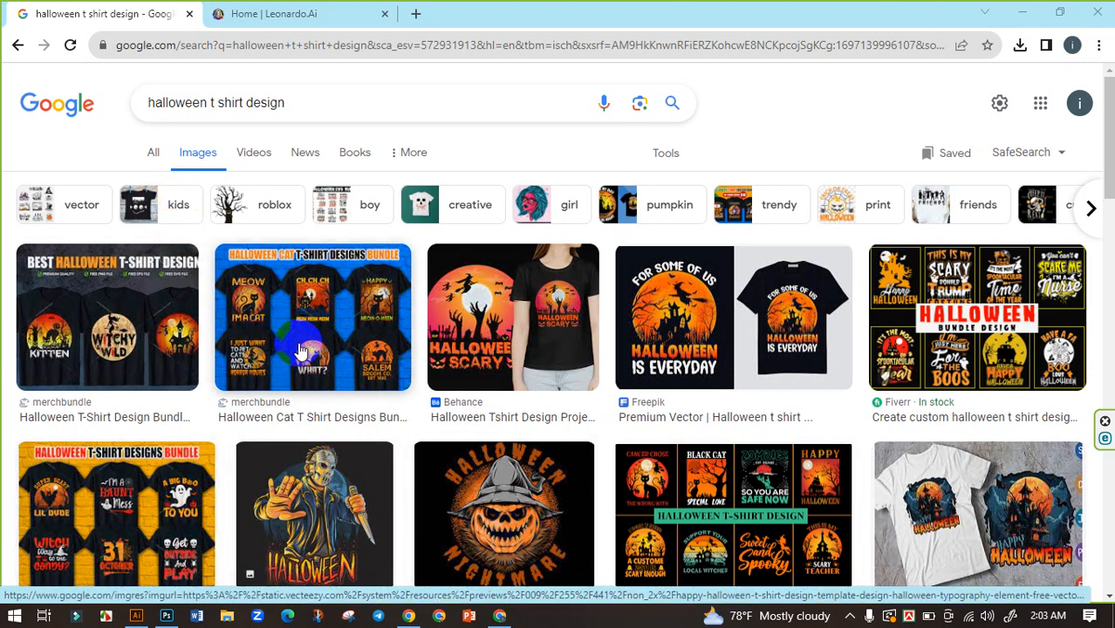
Browse the Halloween T-shirt image results for inspiration, previewing the cat designs bundle and the Halloween Party design.
click(299, 356)
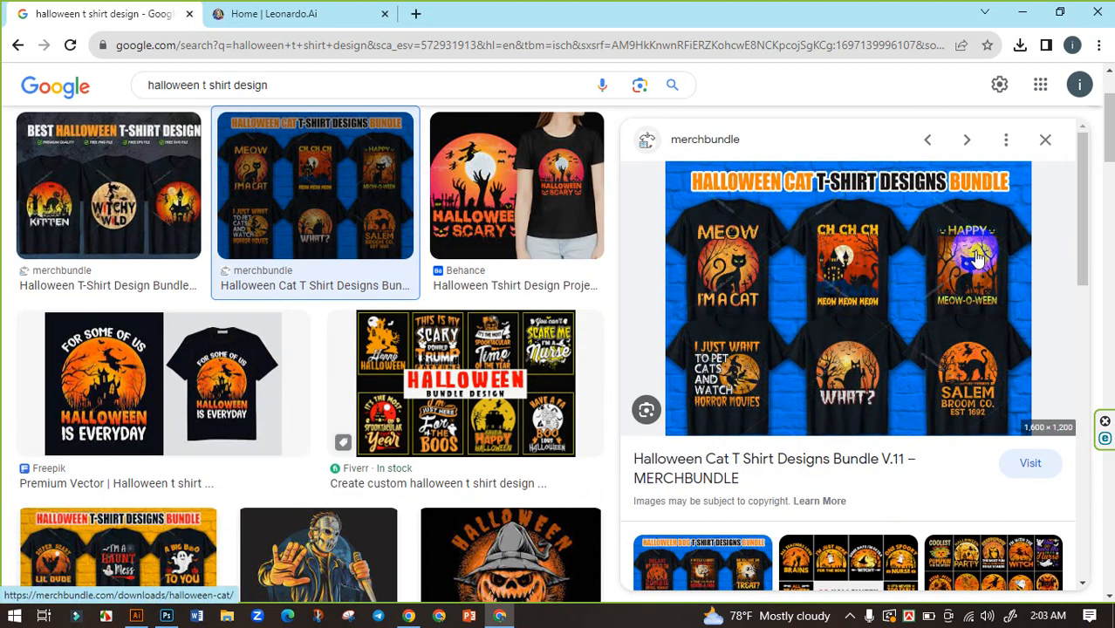
click(1043, 142)
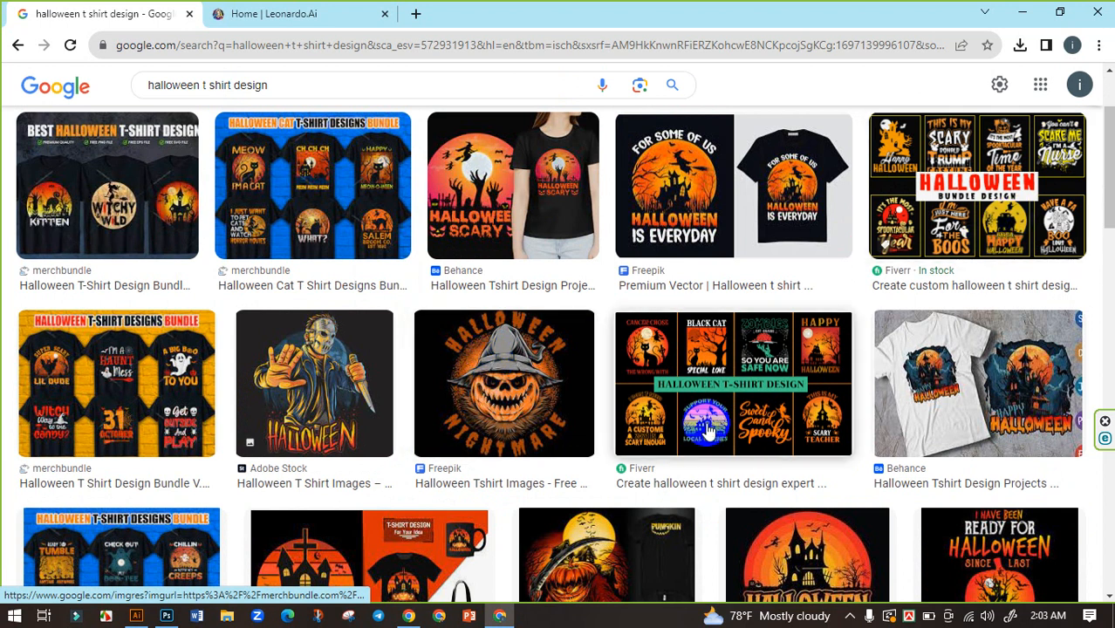
scroll(716, 427, down, 2)
scroll(754, 408, up, 1)
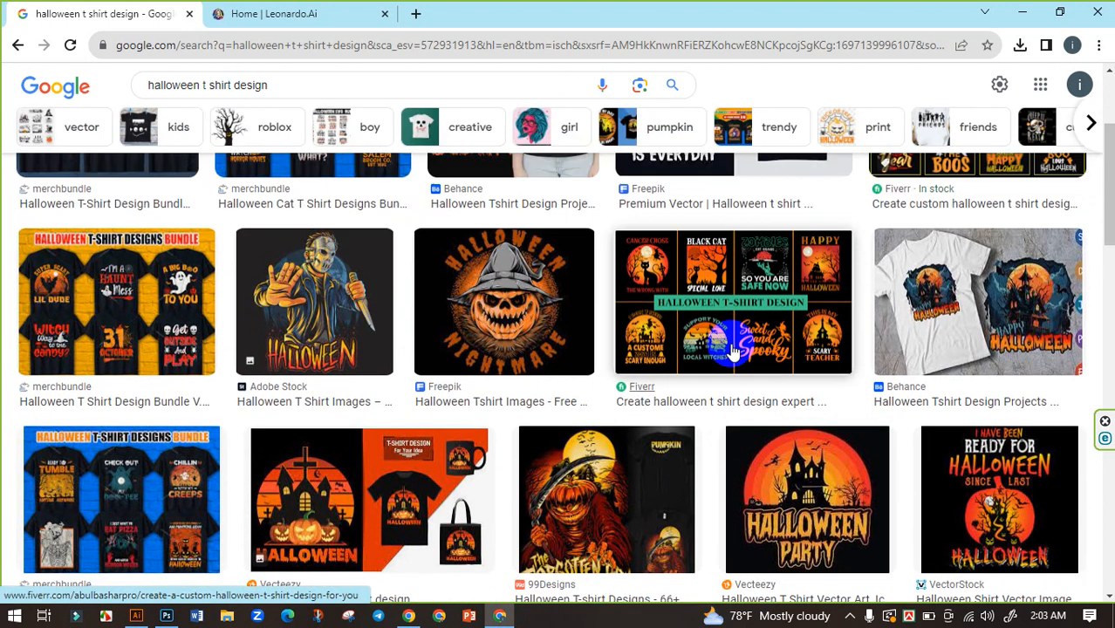
scroll(747, 337, down, 1)
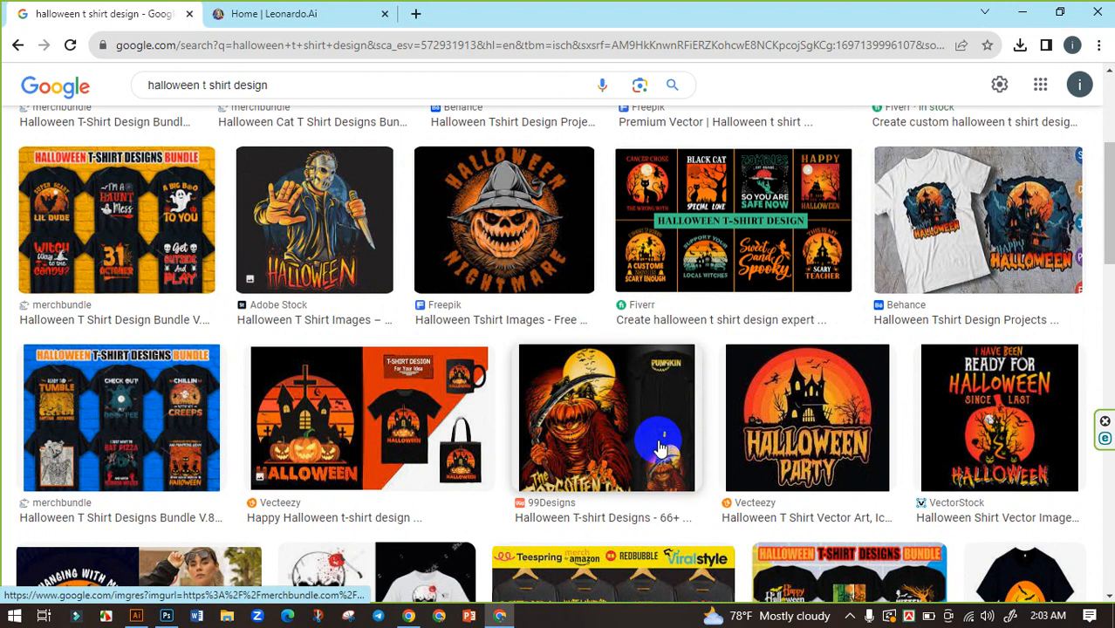
click(808, 425)
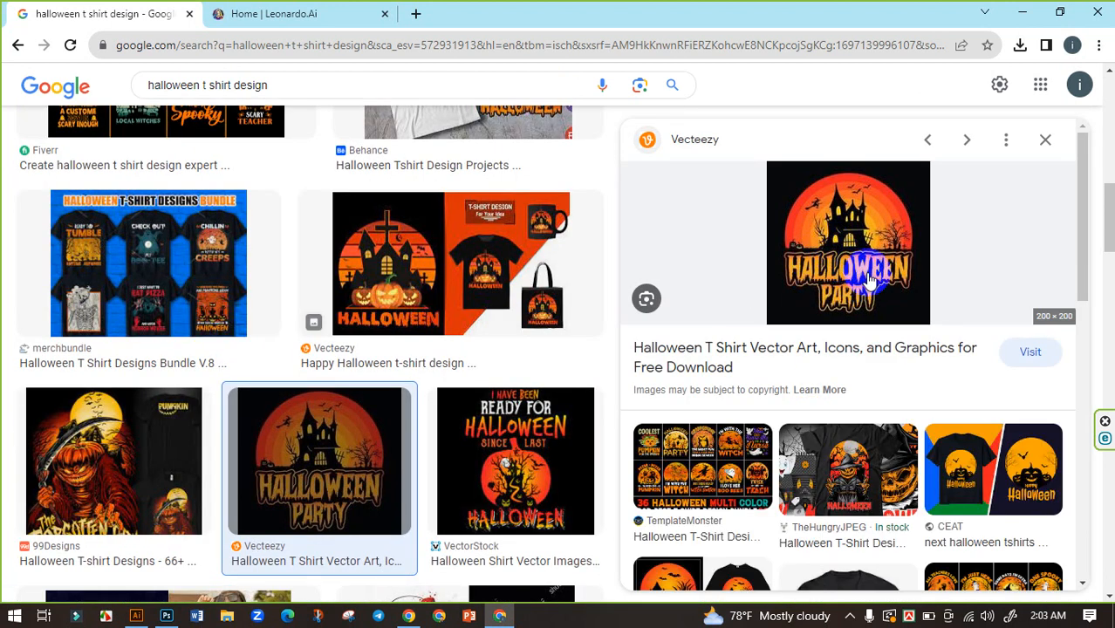
click(1038, 146)
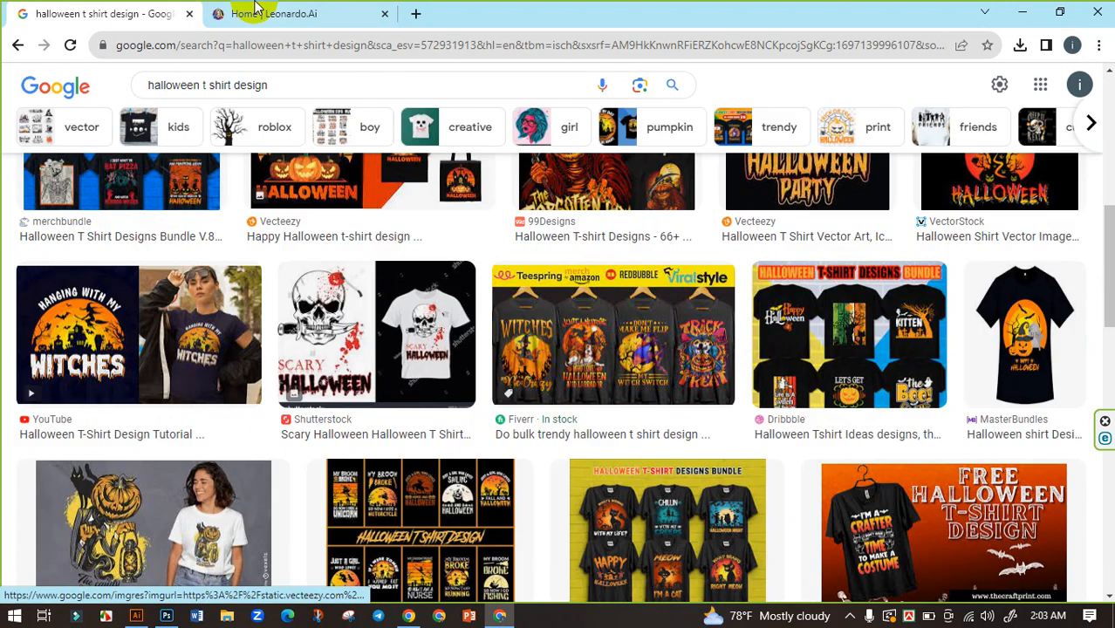
Switch to Leonardo.Ai, open AI Image Generation and turn off Alchemy.
click(278, 12)
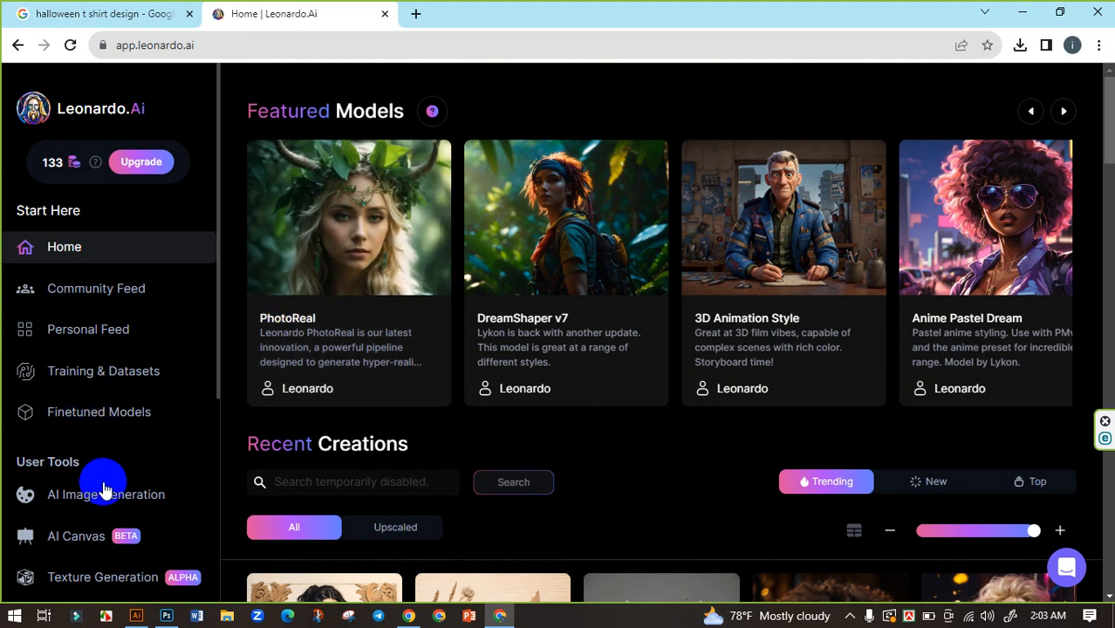
click(87, 494)
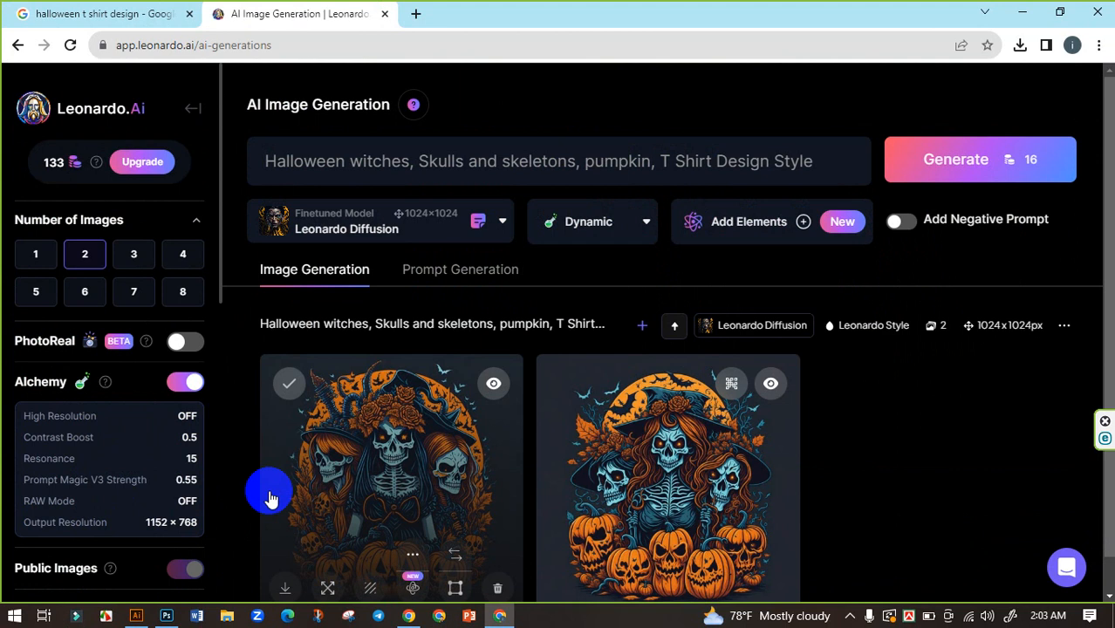
click(177, 384)
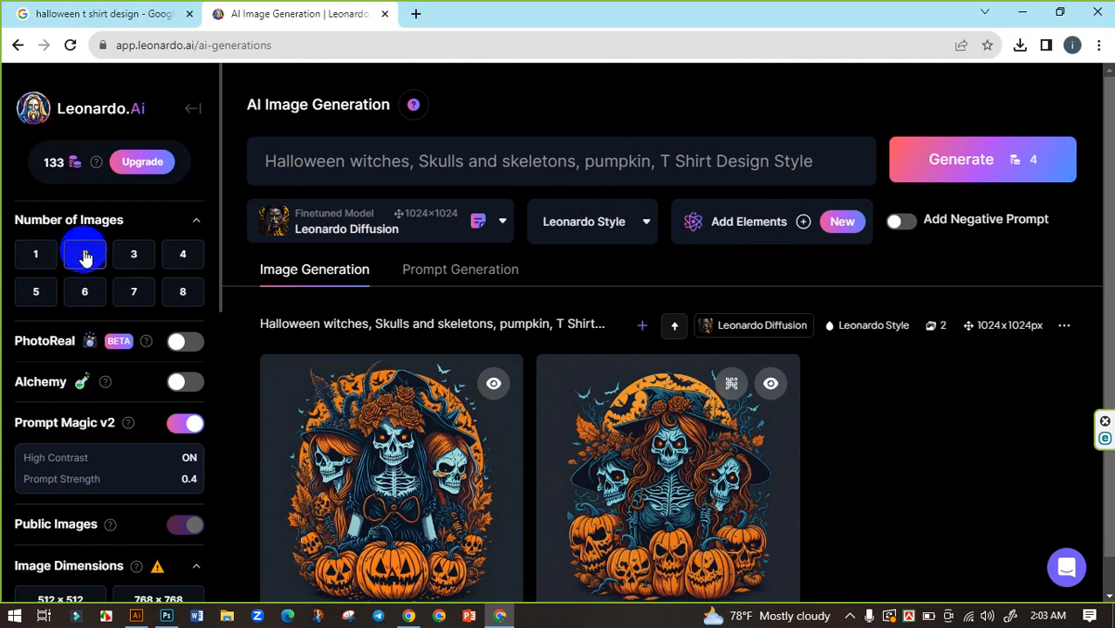
scroll(109, 510, down, 3)
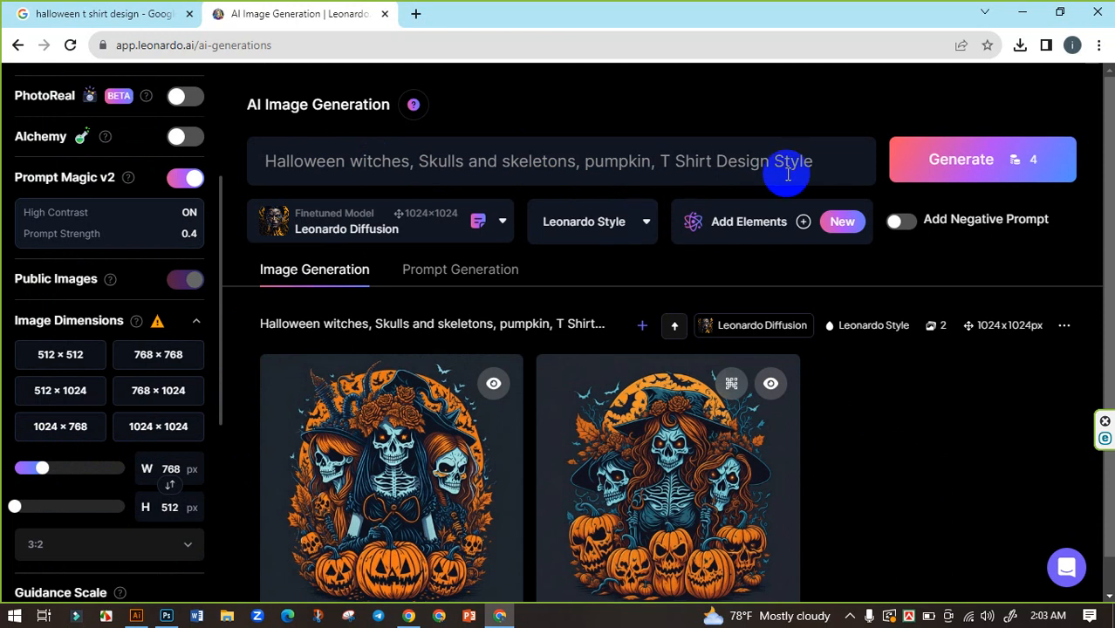
Replace the prompt with "Halloween pumpkin, Skull with sunglass, T Shirt Design Style" and generate the images.
drag(831, 159, 241, 186)
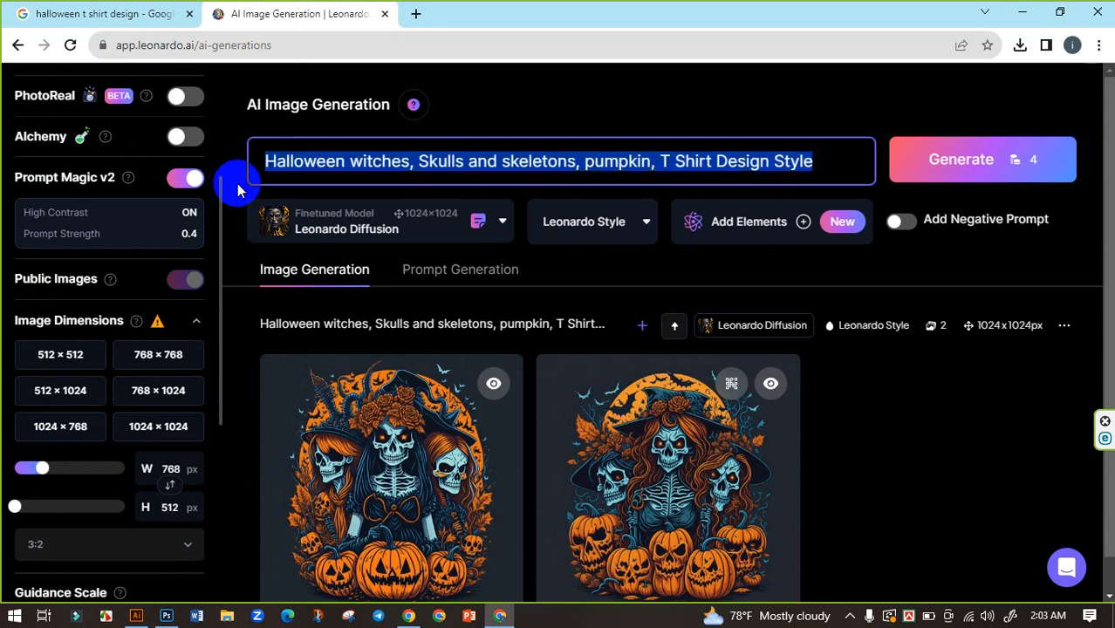
key(BackSpace)
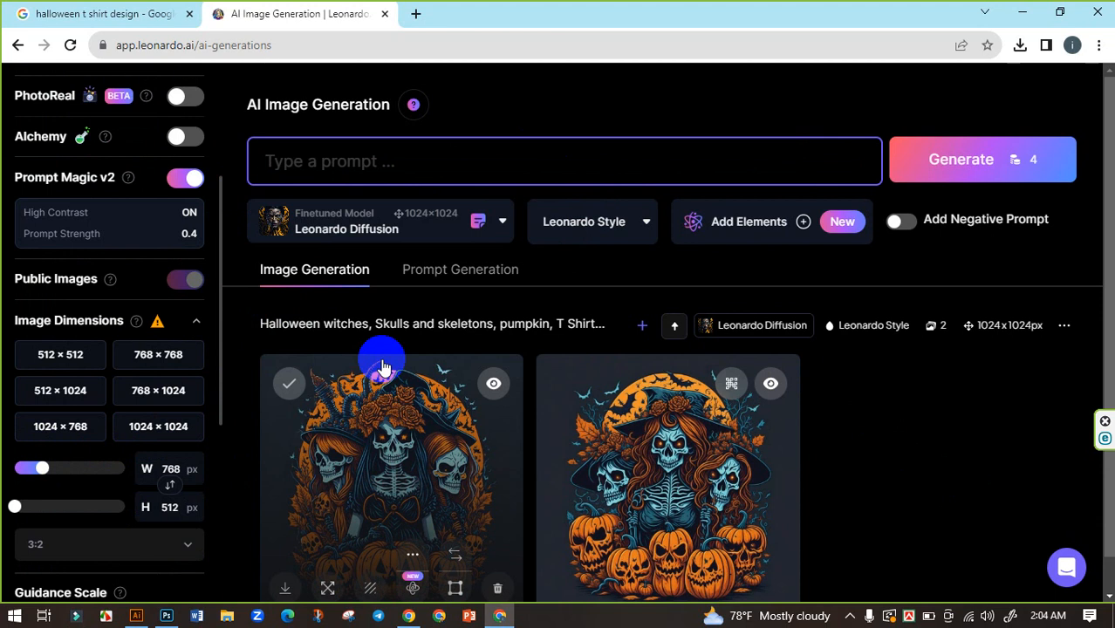
text(Ha)
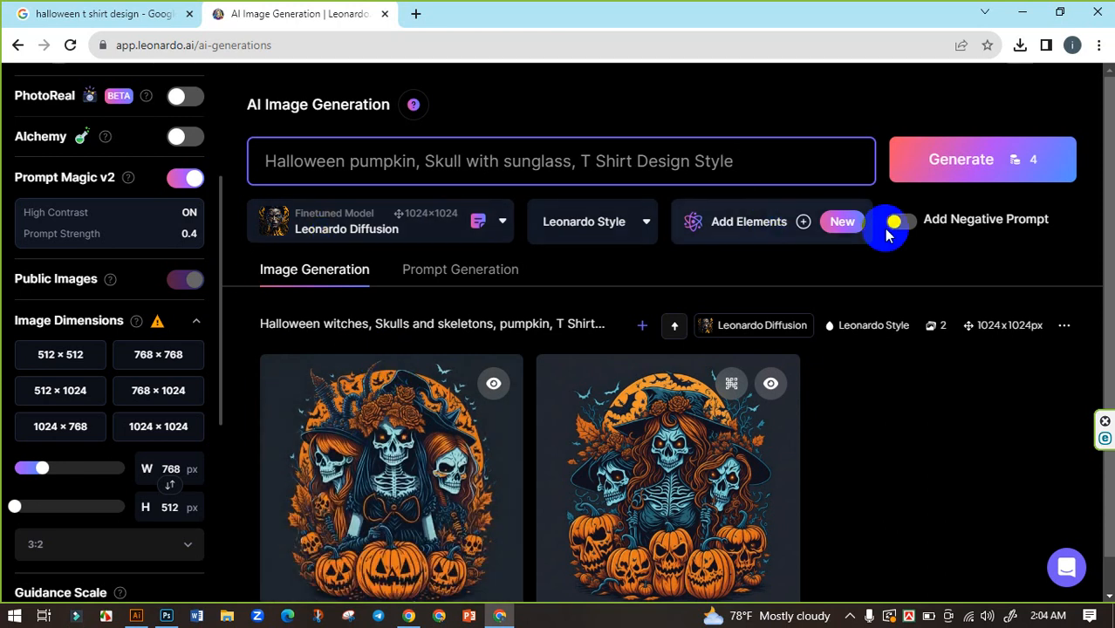
click(1010, 166)
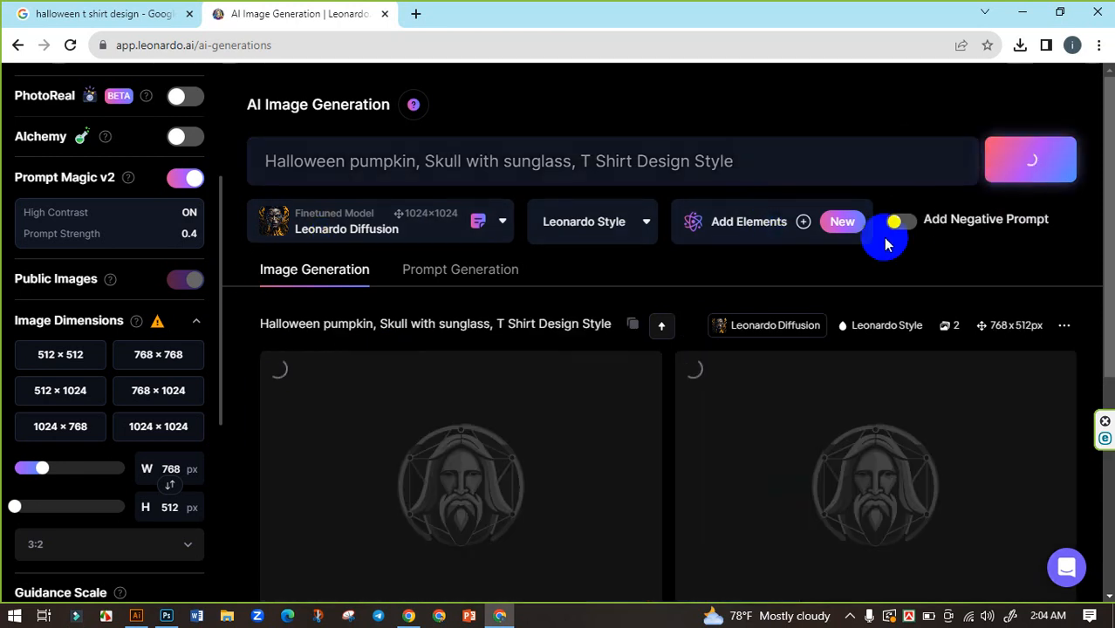
Examine the generated pumpkin skull images and compare them with the earlier witches designs.
scroll(682, 247, down, 1)
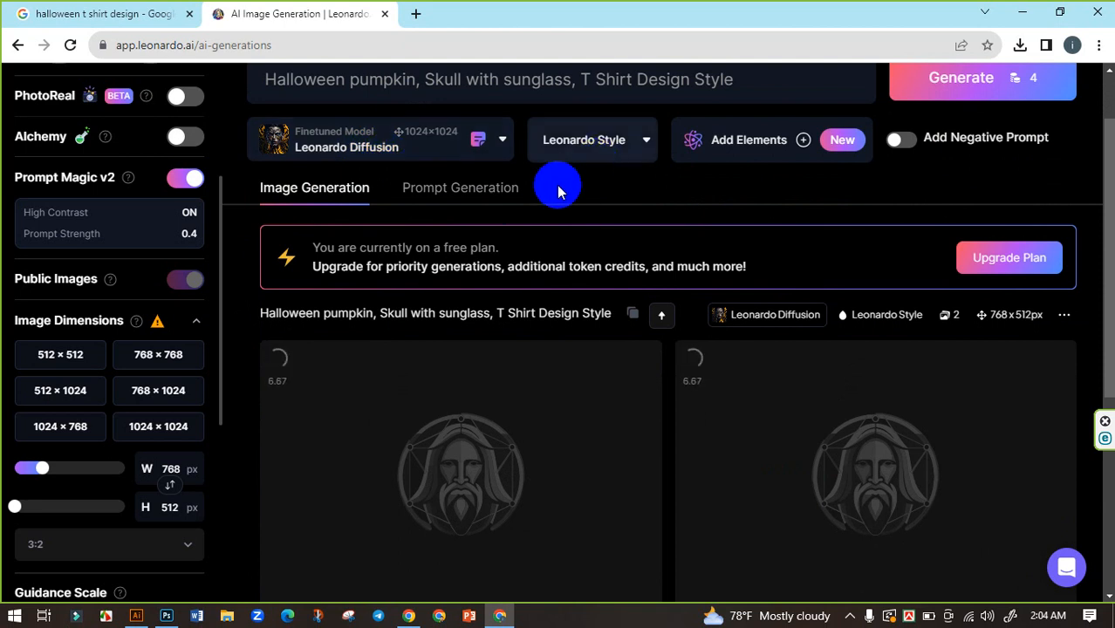
scroll(554, 187, down, 3)
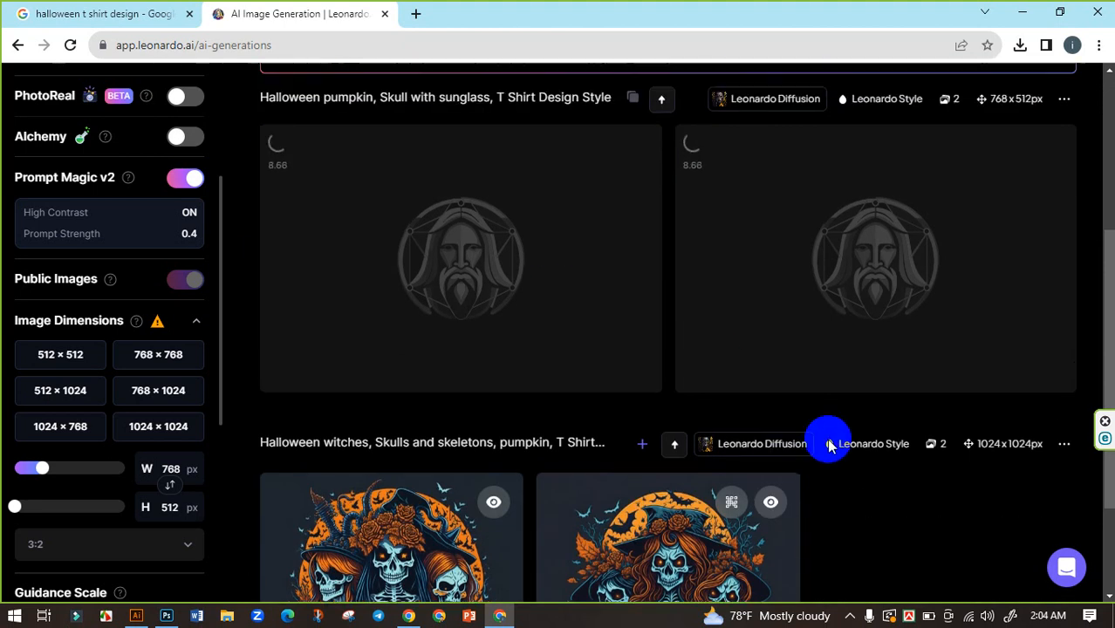
scroll(829, 441, up, 1)
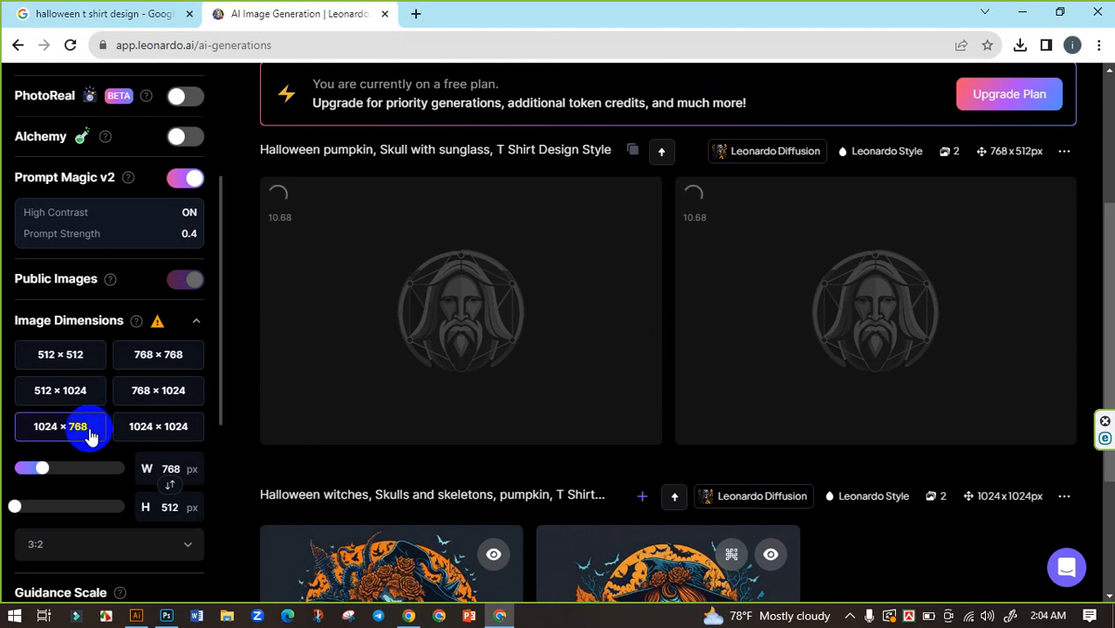
scroll(543, 423, up, 3)
scroll(546, 427, down, 5)
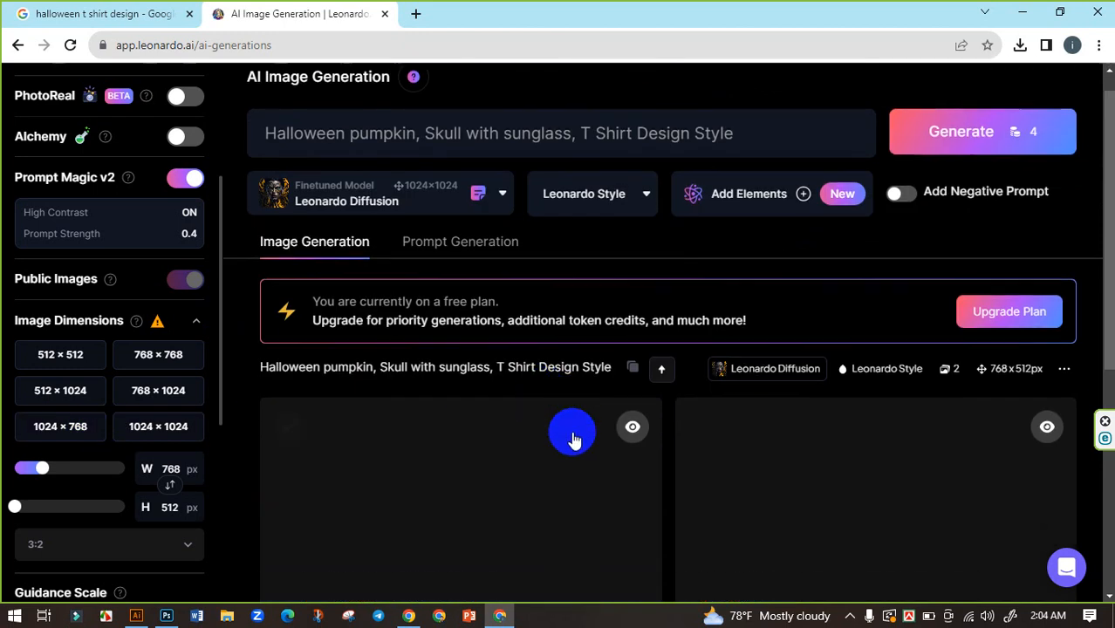
scroll(201, 471, up, 1)
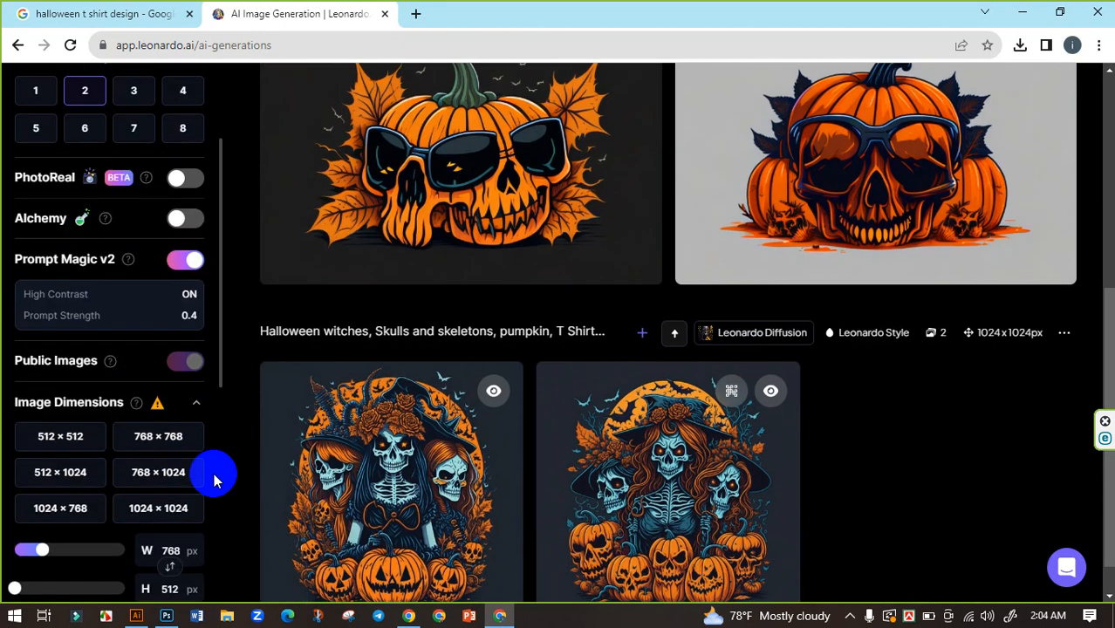
scroll(611, 471, up, 1)
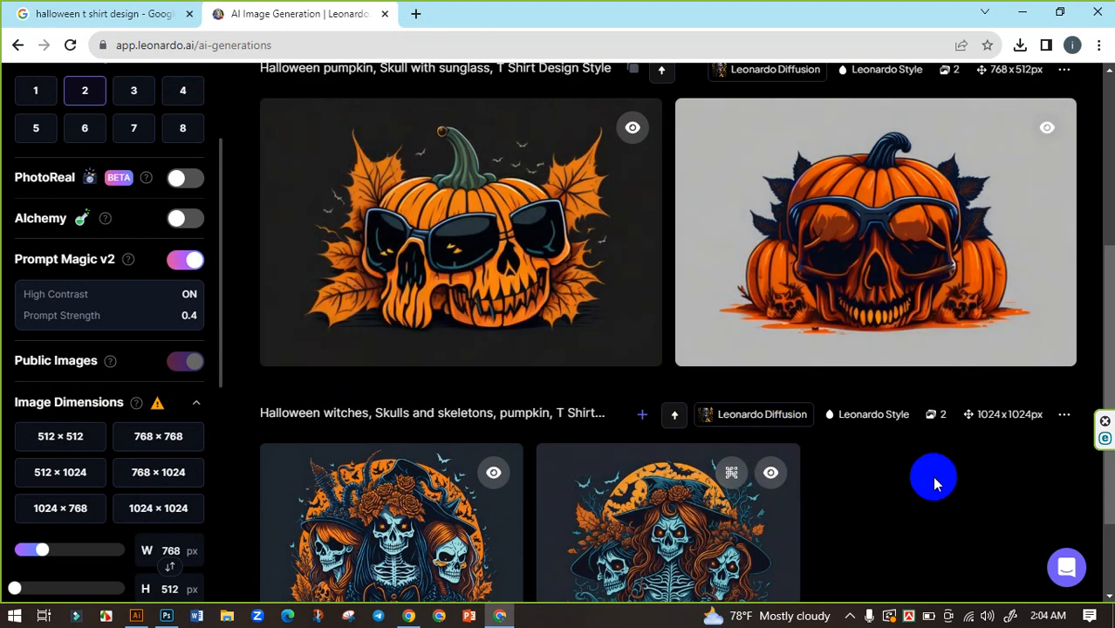
Change "pumpkin" in the prompt to "Ghost" and generate new images.
scroll(934, 484, up, 4)
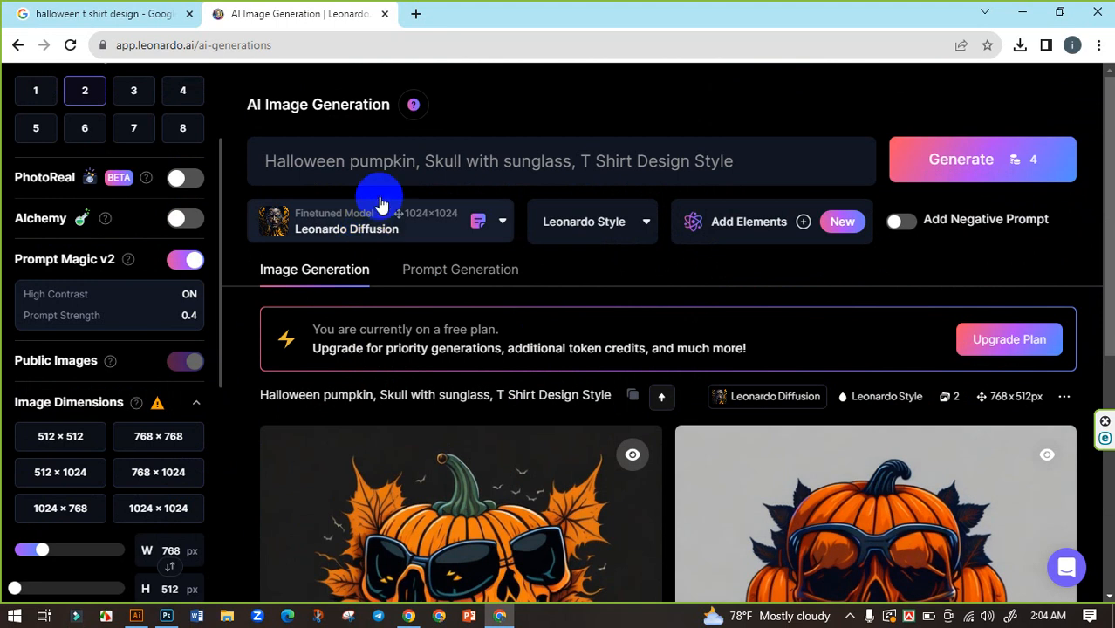
double_click(384, 162)
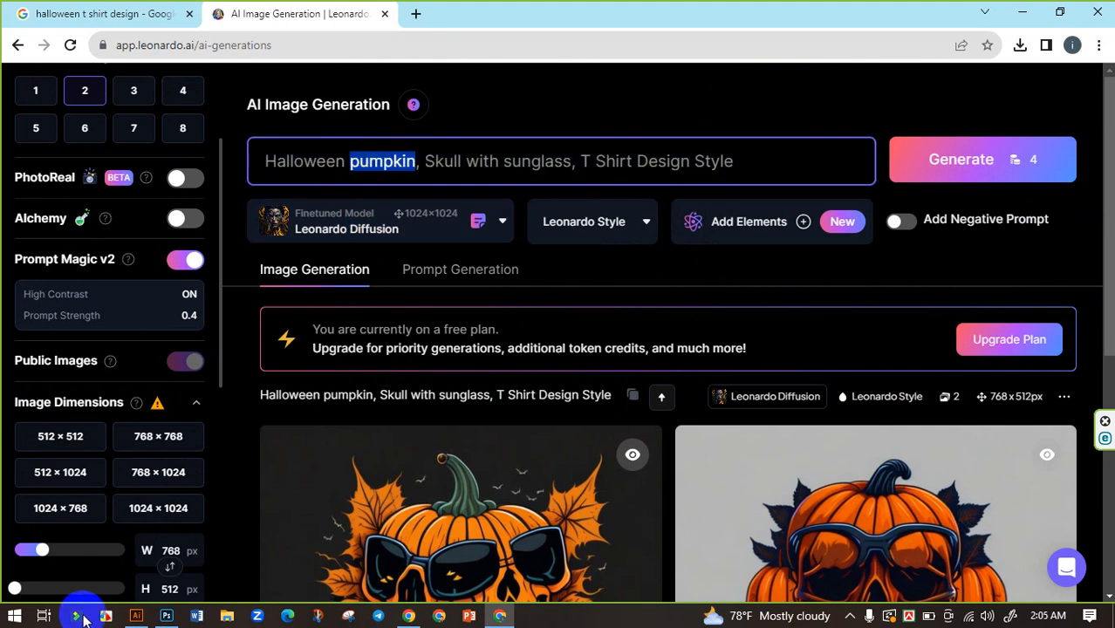
text(Ghost)
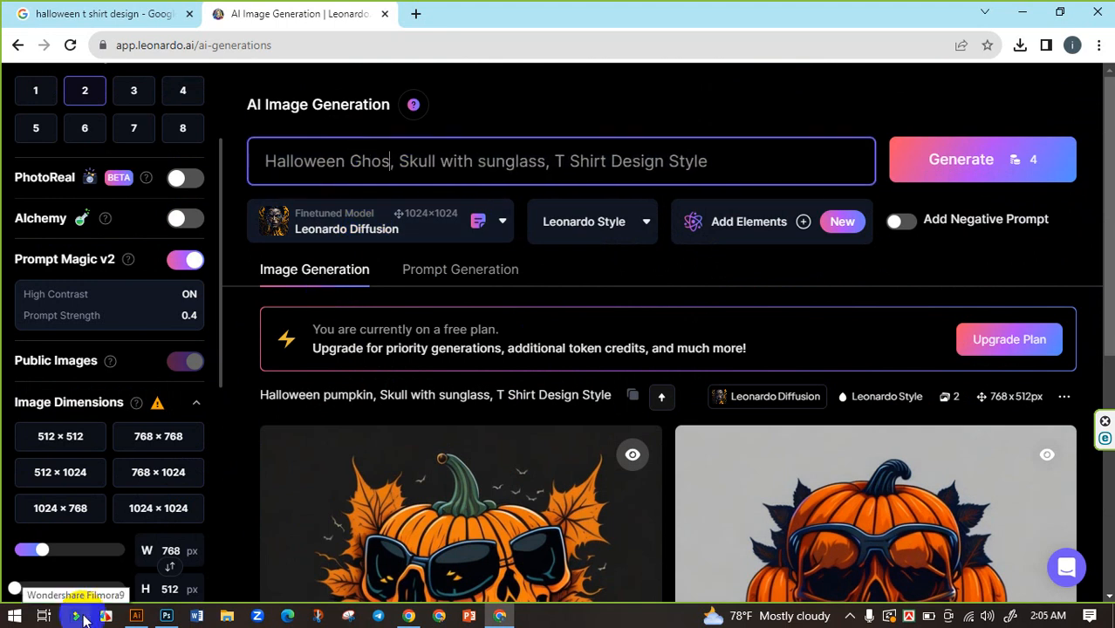
click(972, 166)
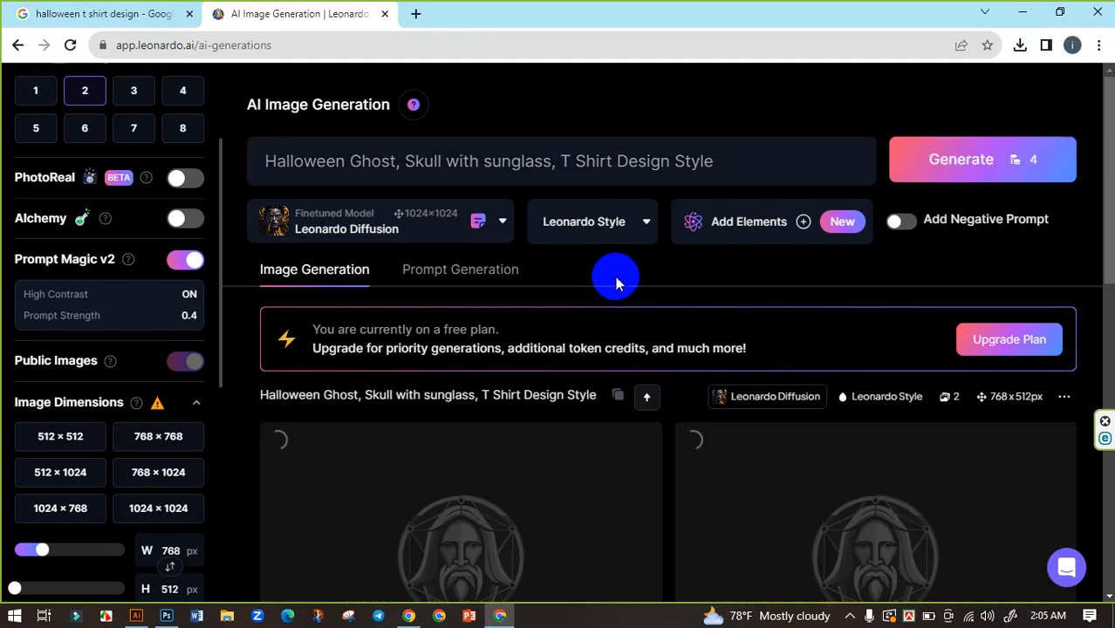
Review the previous Halloween designs, the remaining token balance and the newly generated ghost skull images.
scroll(615, 278, down, 3)
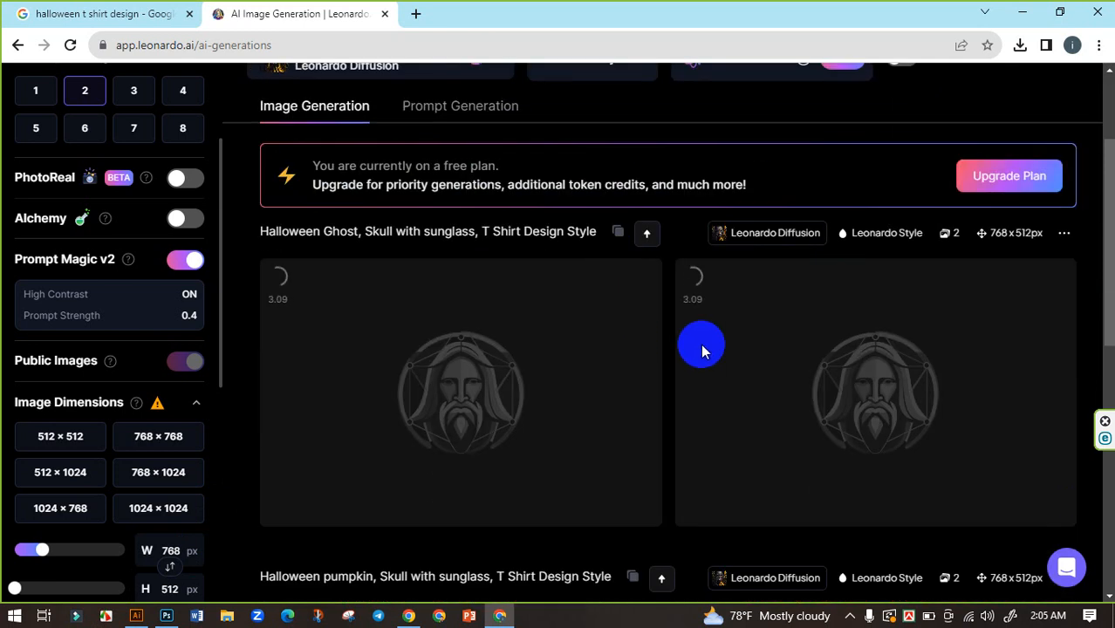
scroll(697, 374, down, 3)
scroll(702, 401, down, 3)
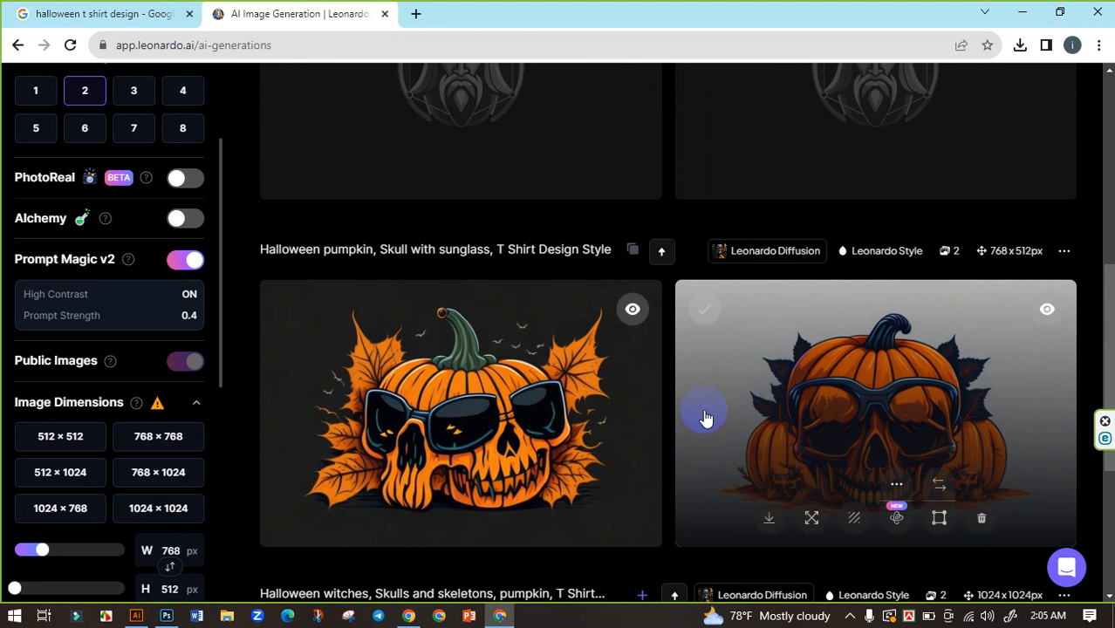
scroll(689, 428, down, 3)
scroll(680, 439, down, 1)
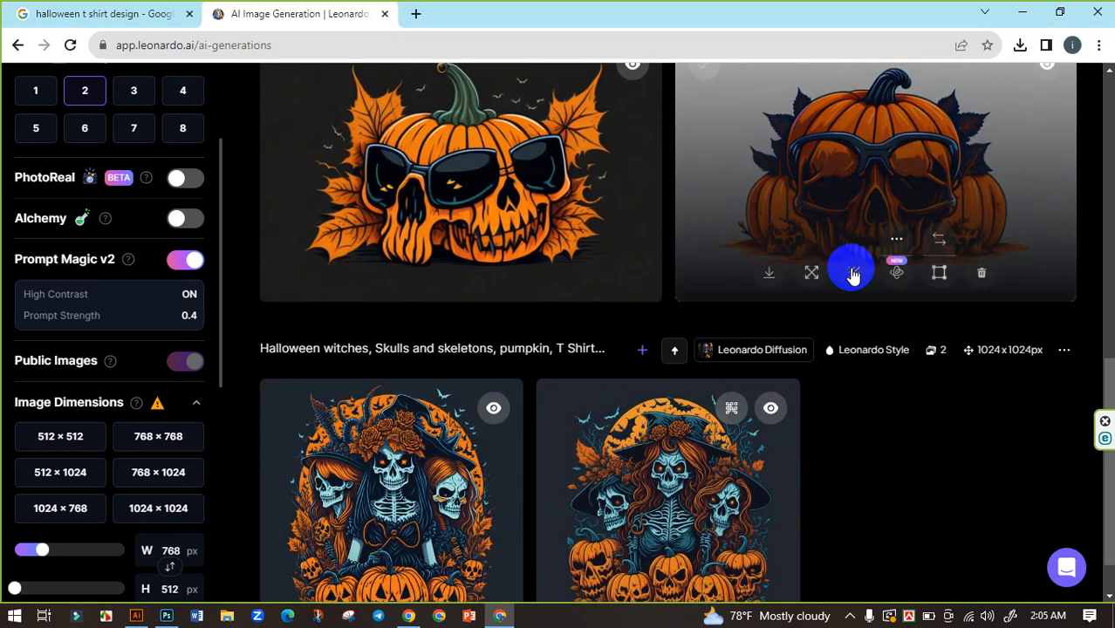
scroll(884, 462, up, 4)
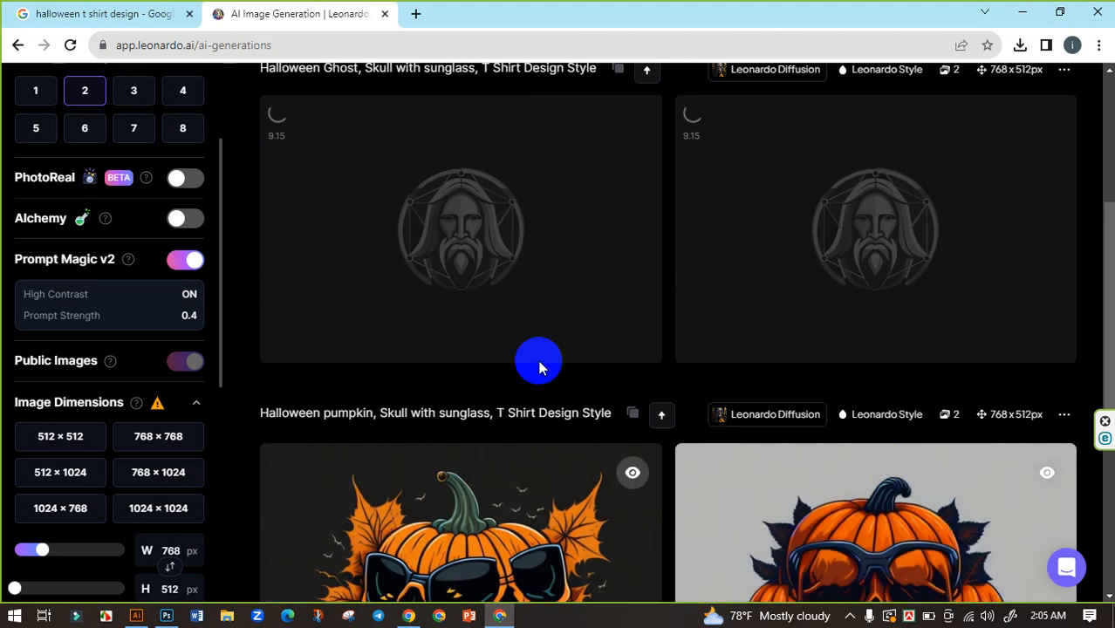
scroll(684, 428, up, 2)
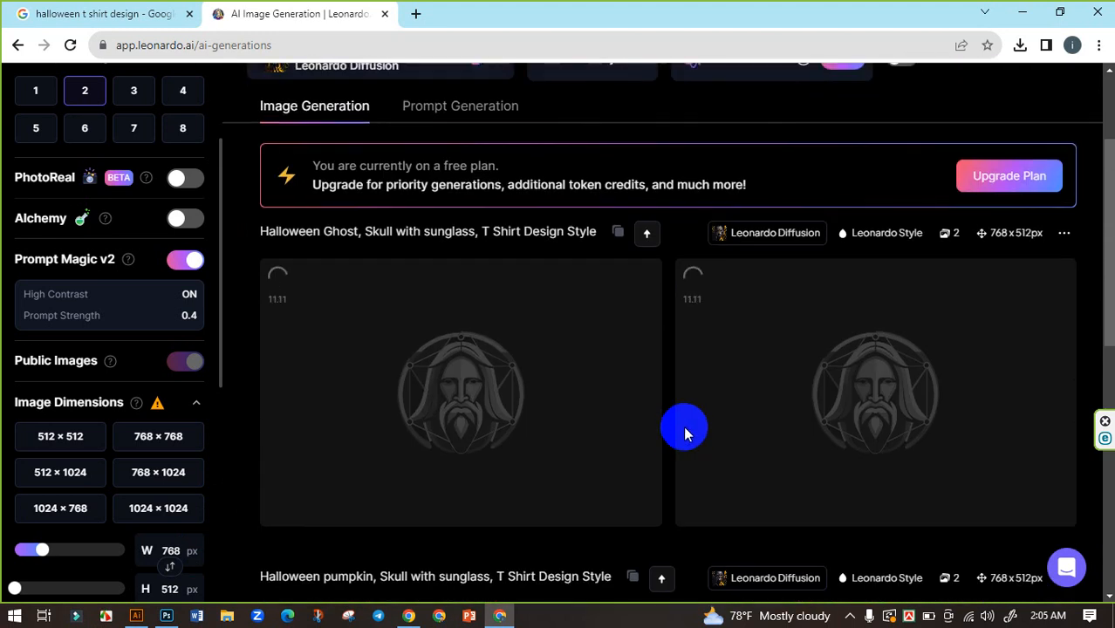
scroll(684, 428, up, 2)
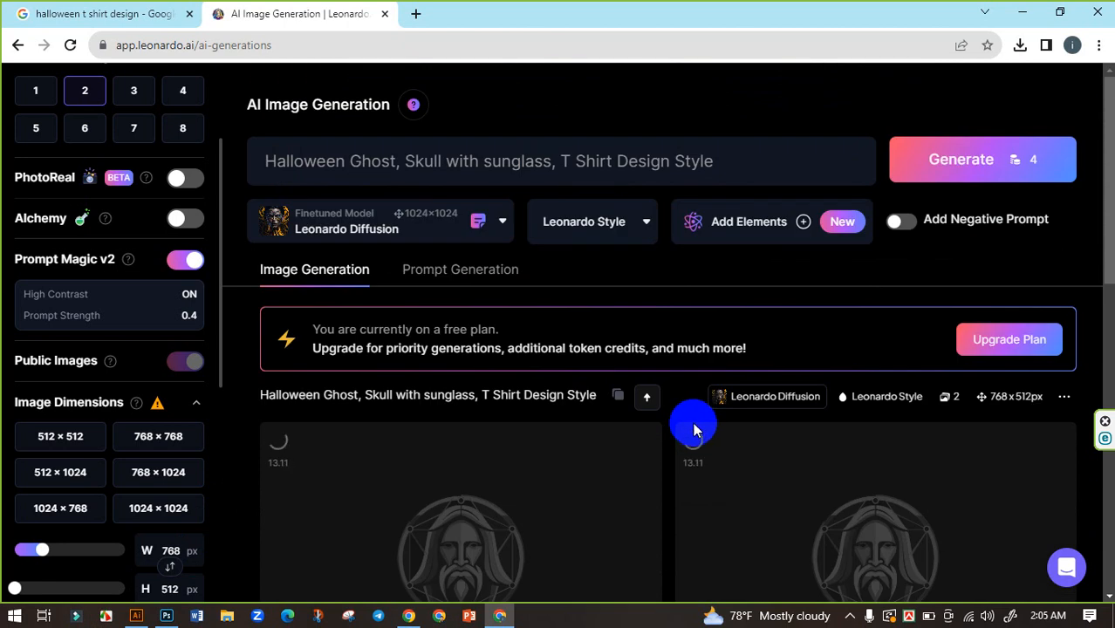
scroll(174, 210, up, 2)
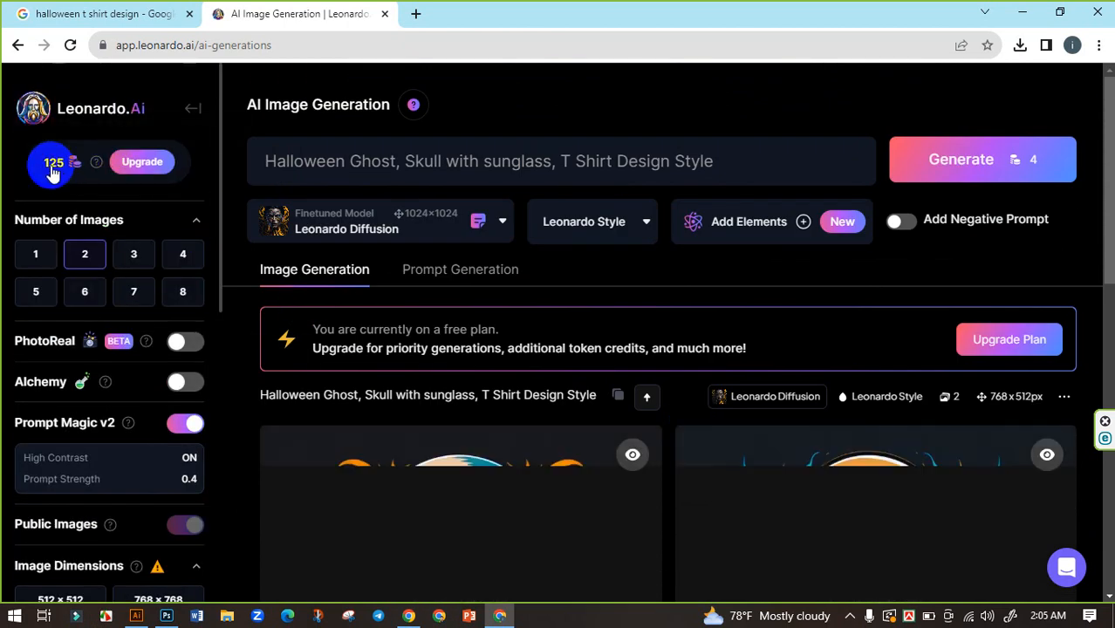
scroll(453, 490, down, 2)
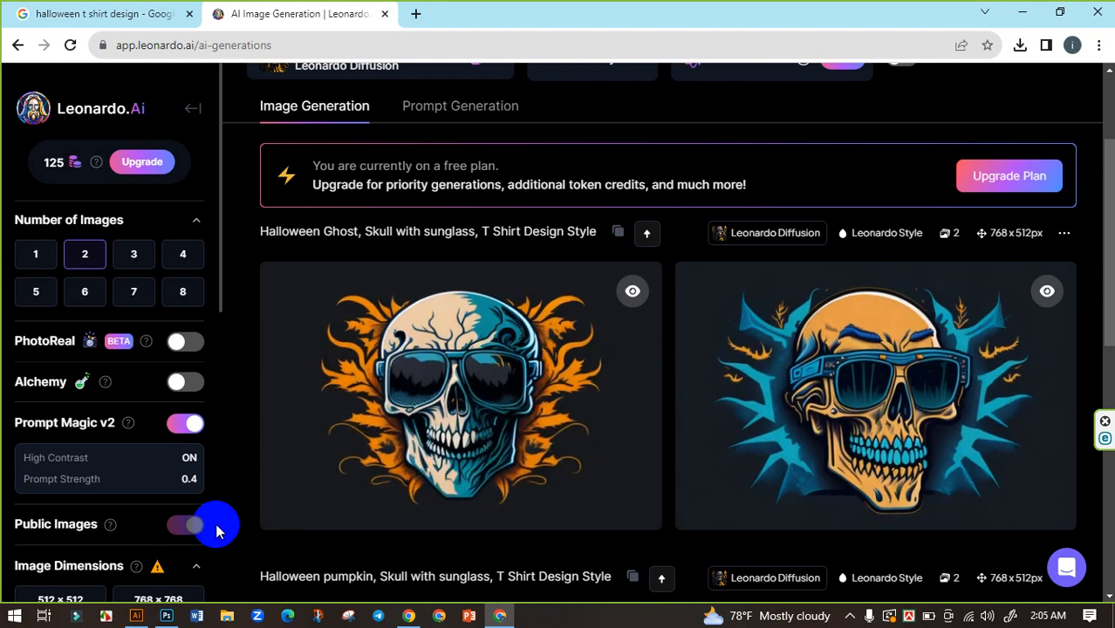
Open the cream-and-blue skull with orange leaves from the Ghost generation and create its HD Crisp upscaled version.
scroll(299, 349, down, 2)
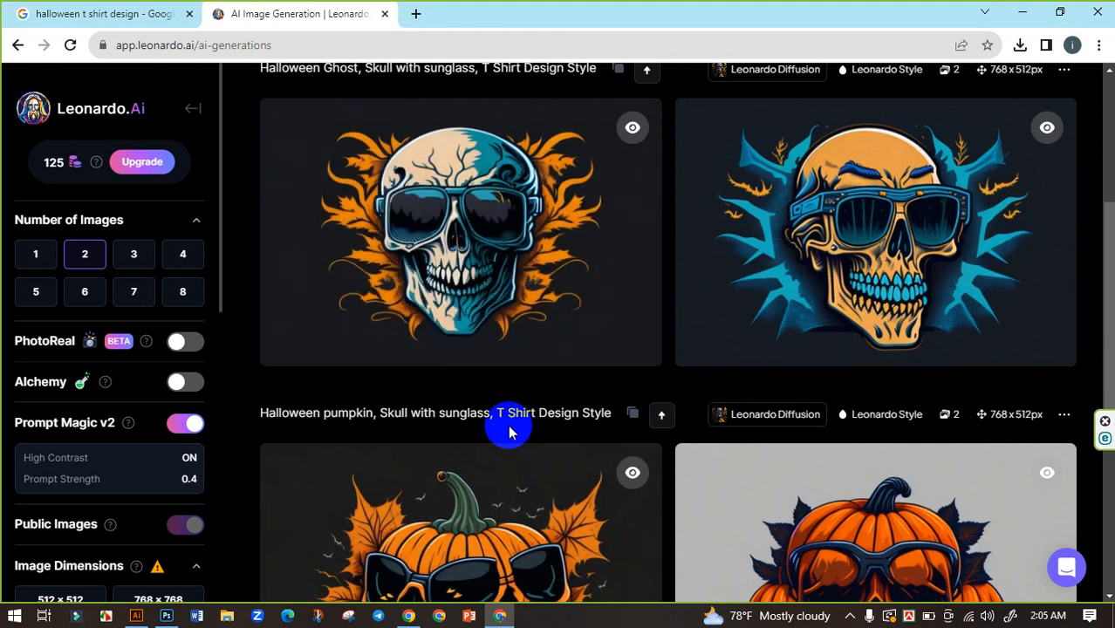
click(434, 238)
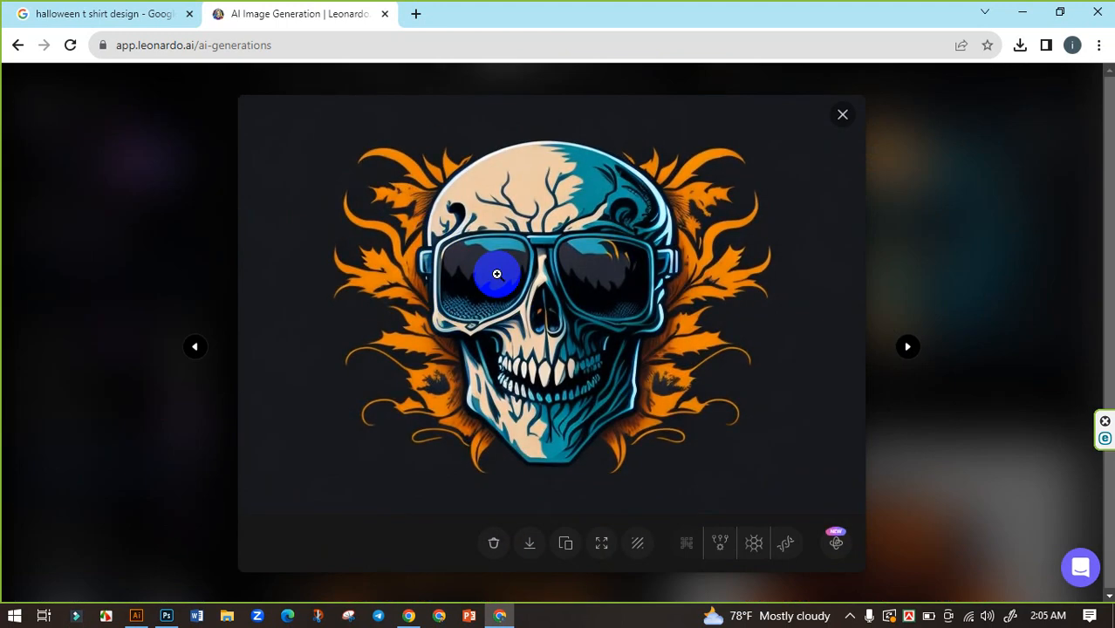
click(783, 541)
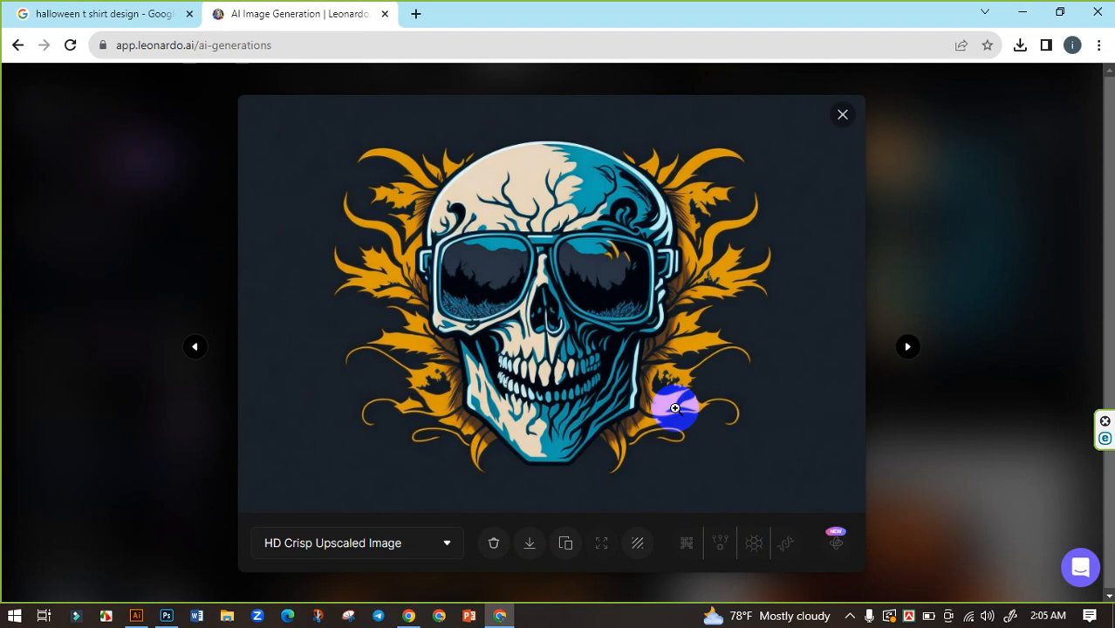
Download the HD Crisp upscaled ghost skull image, check it enlarged, and return to the generations list.
click(536, 550)
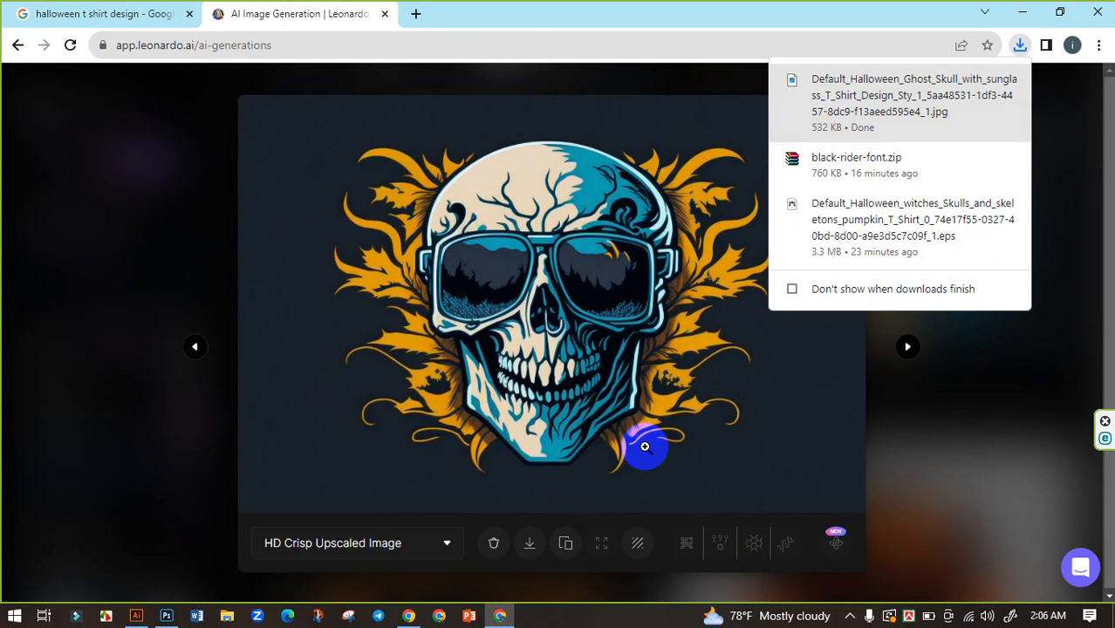
click(615, 161)
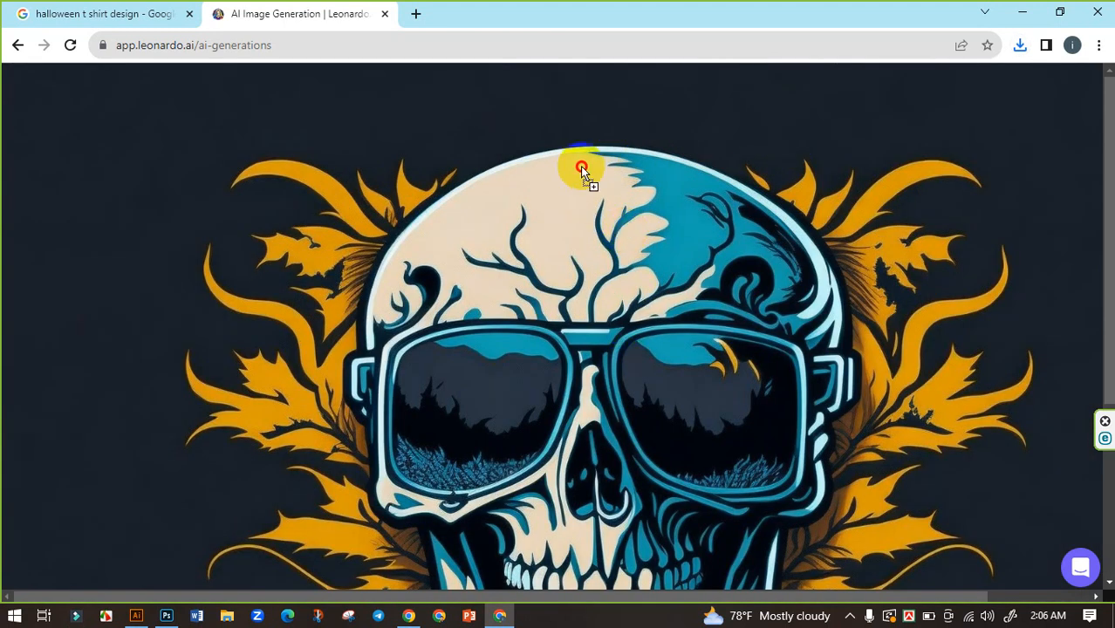
click(590, 286)
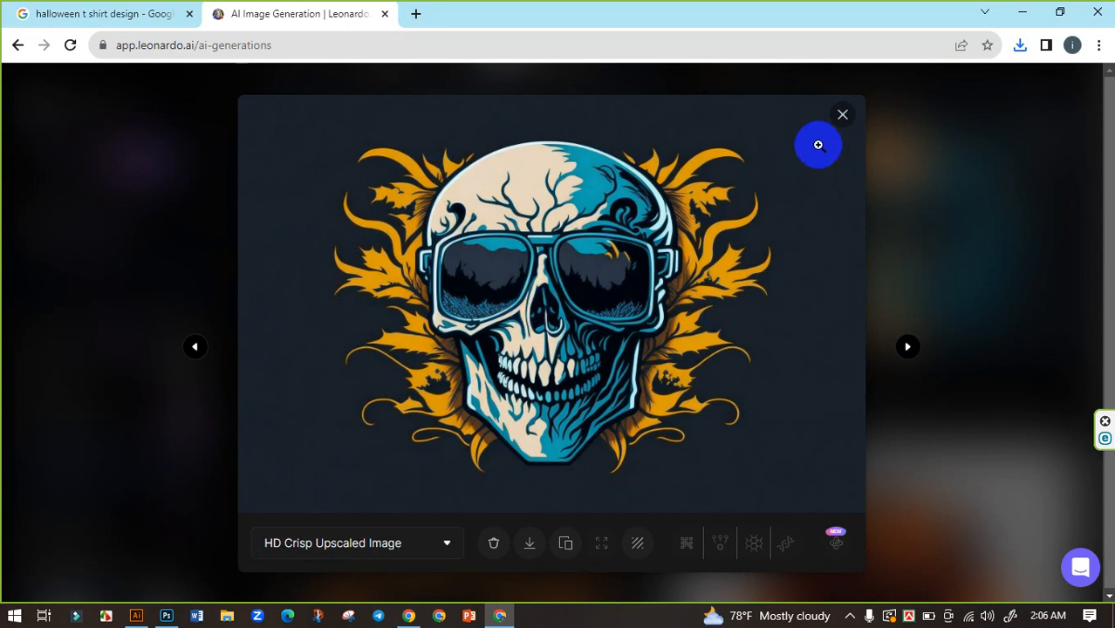
click(843, 115)
scroll(504, 382, up, 2)
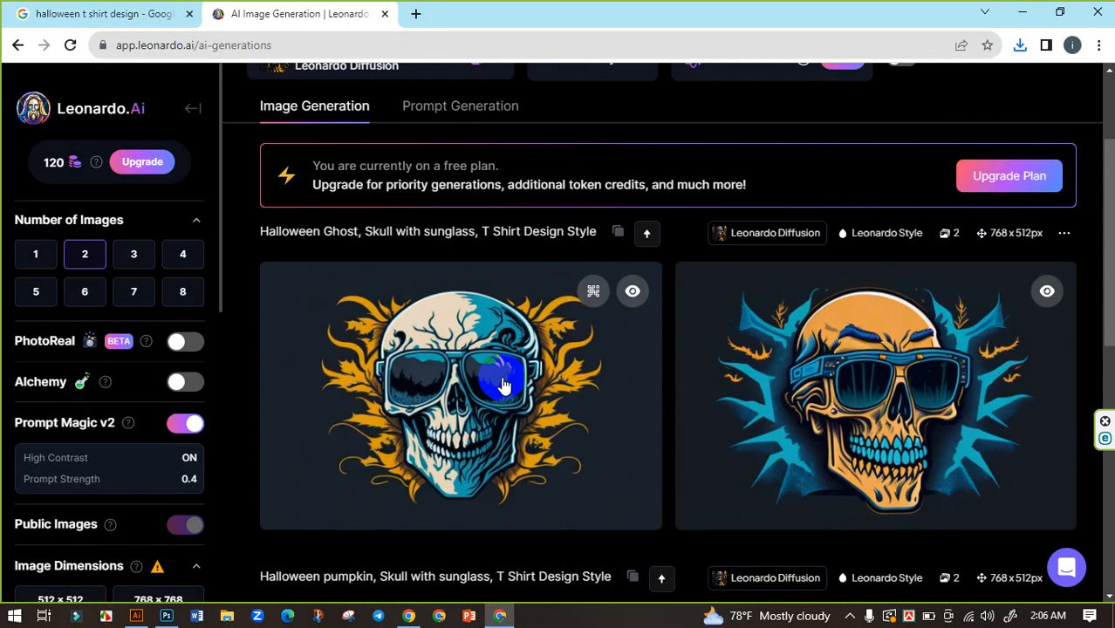
Search Google for "vectorizer ai" in a new browser tab and open the Vectorizer.AI website.
click(415, 15)
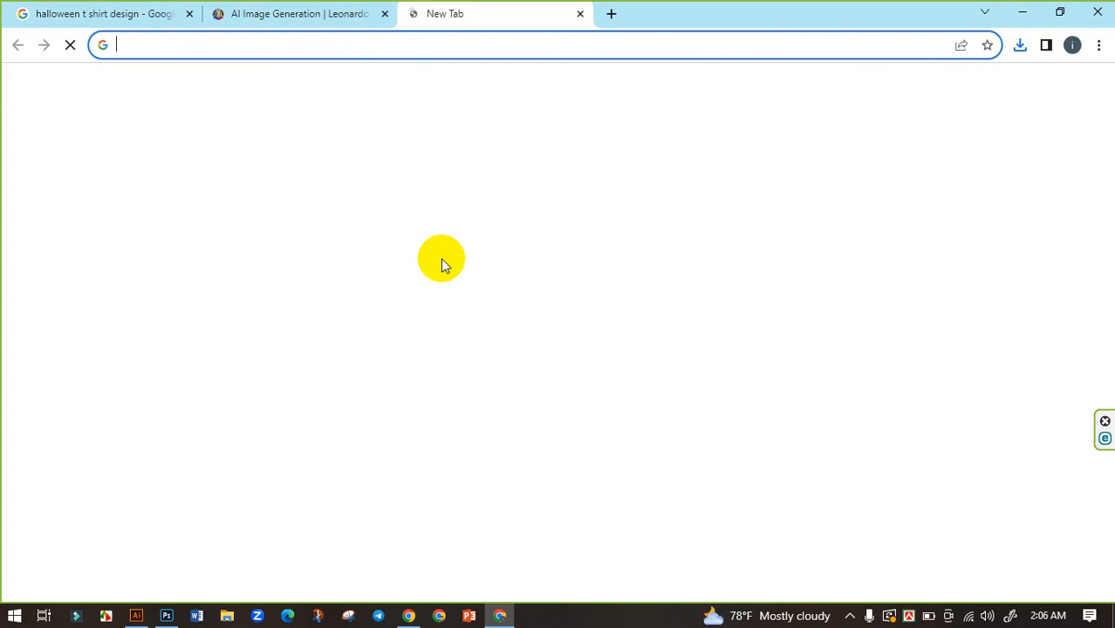
text(e)
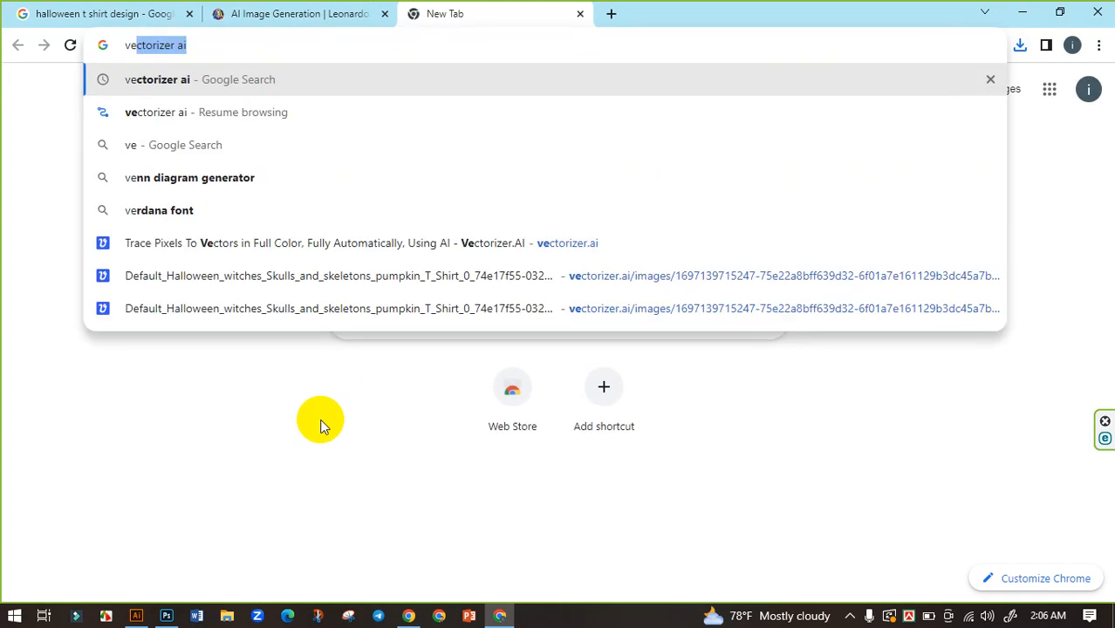
key(Return)
click(297, 13)
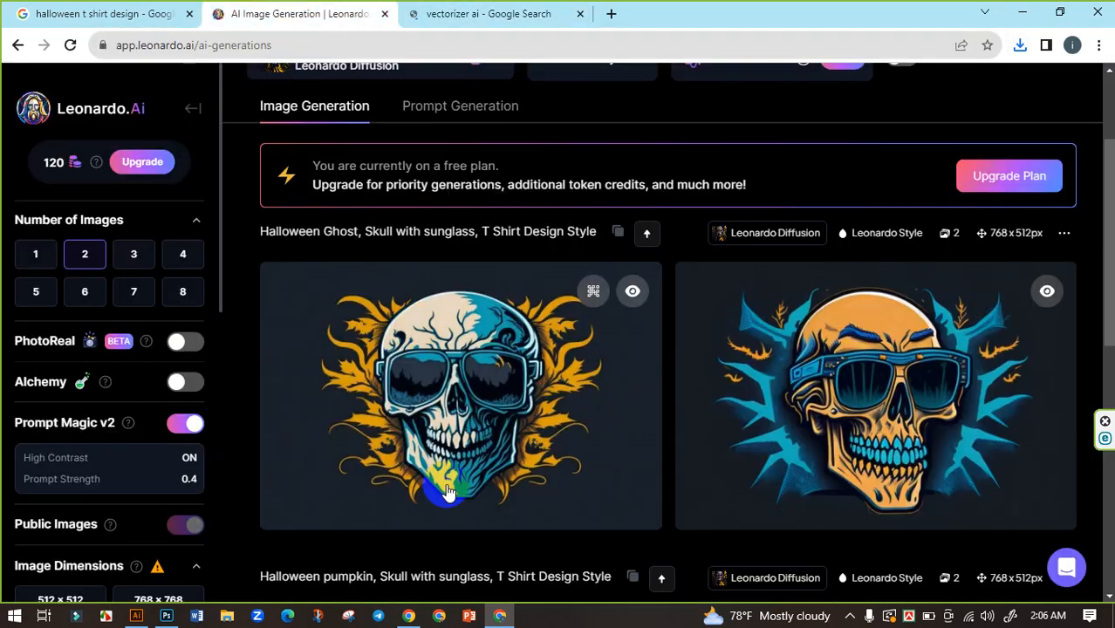
click(517, 389)
click(489, 13)
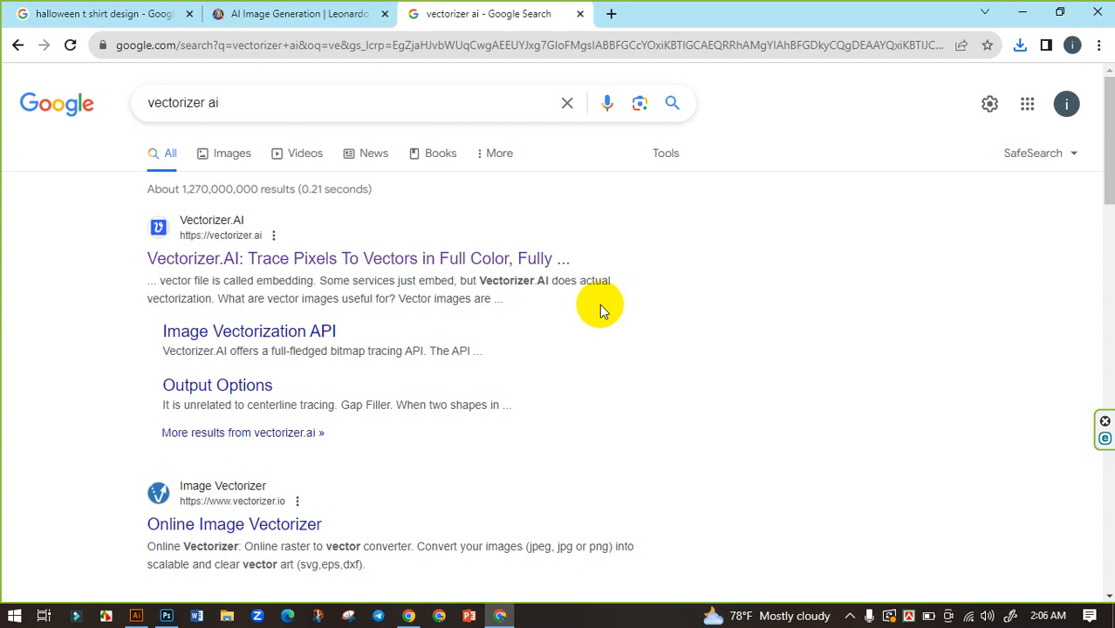
click(312, 257)
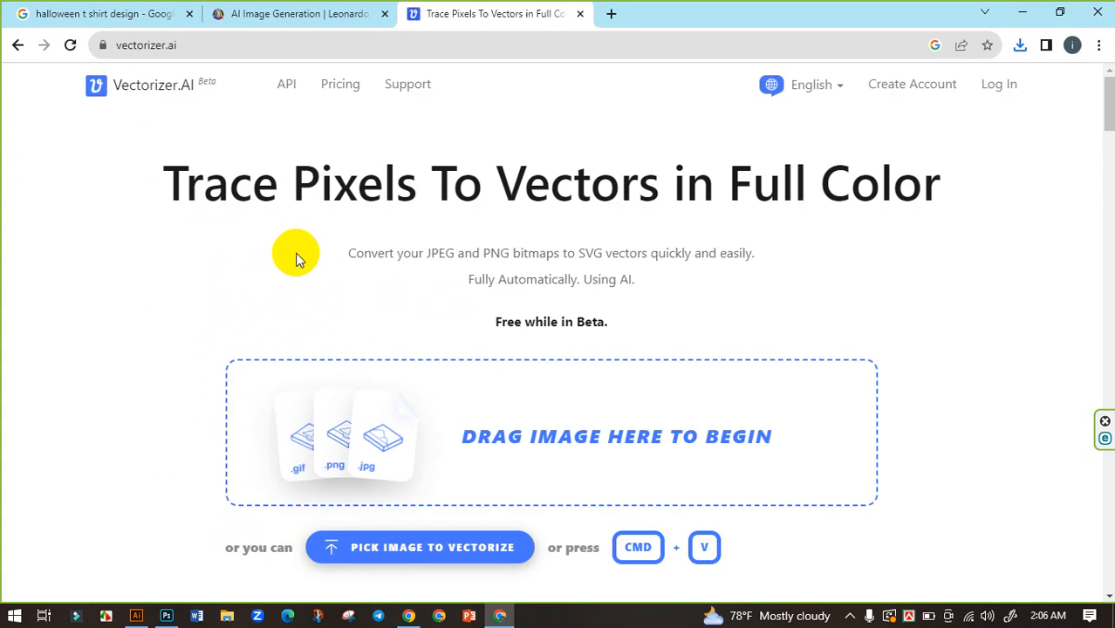
Upload the Default_Halloween_Ghost_Skull_with_sunglass JPG from the Downloads folder for vectorizing.
scroll(423, 311, down, 1)
click(444, 329)
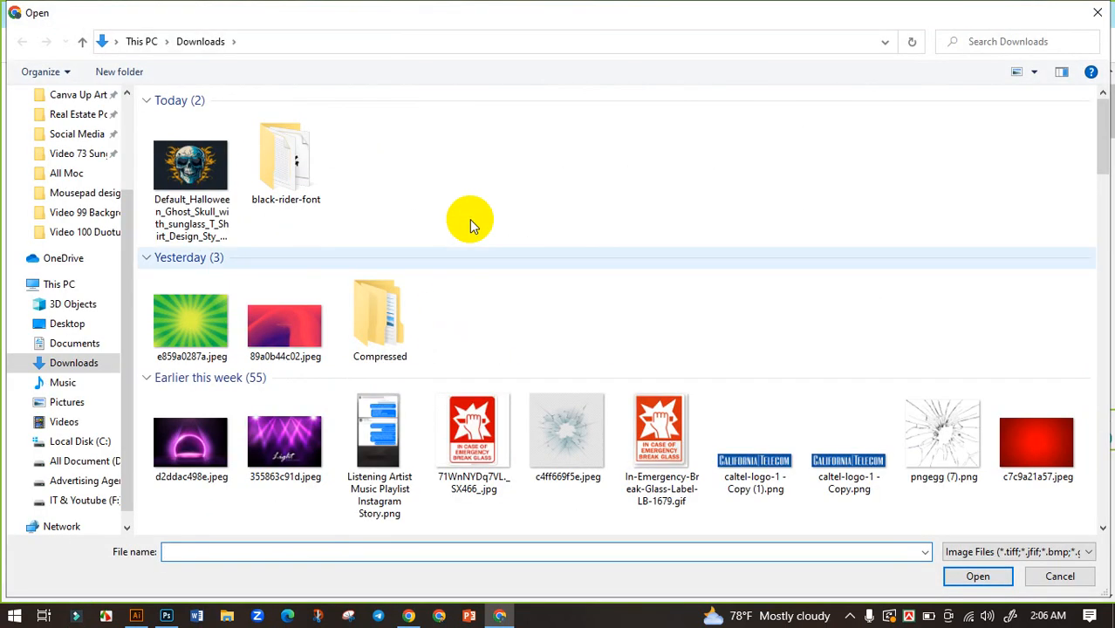
click(192, 171)
click(977, 577)
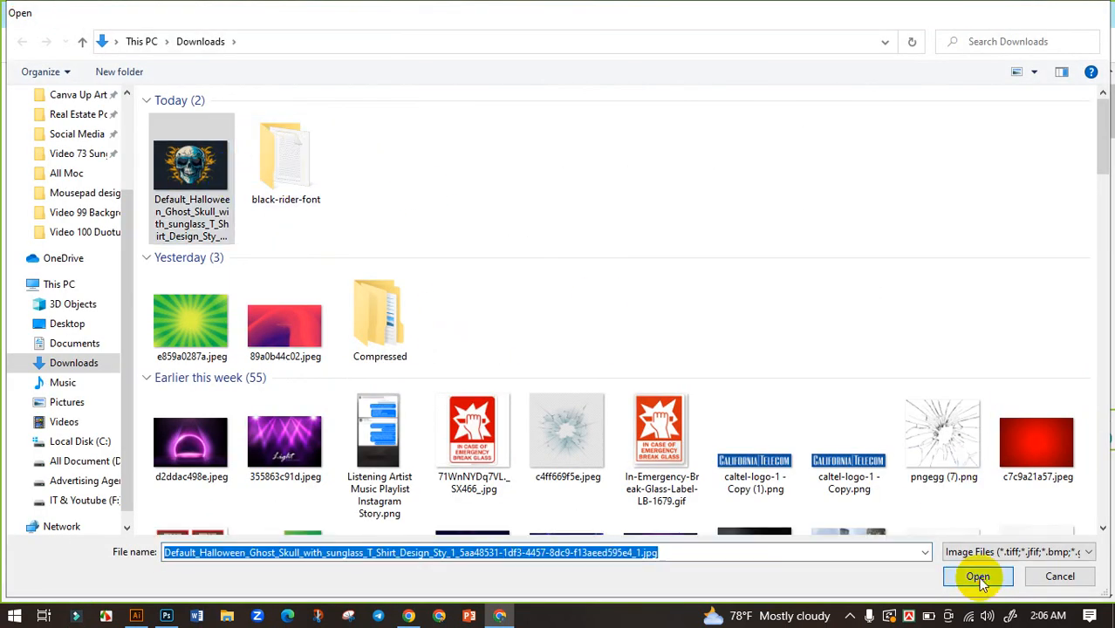
click(1051, 566)
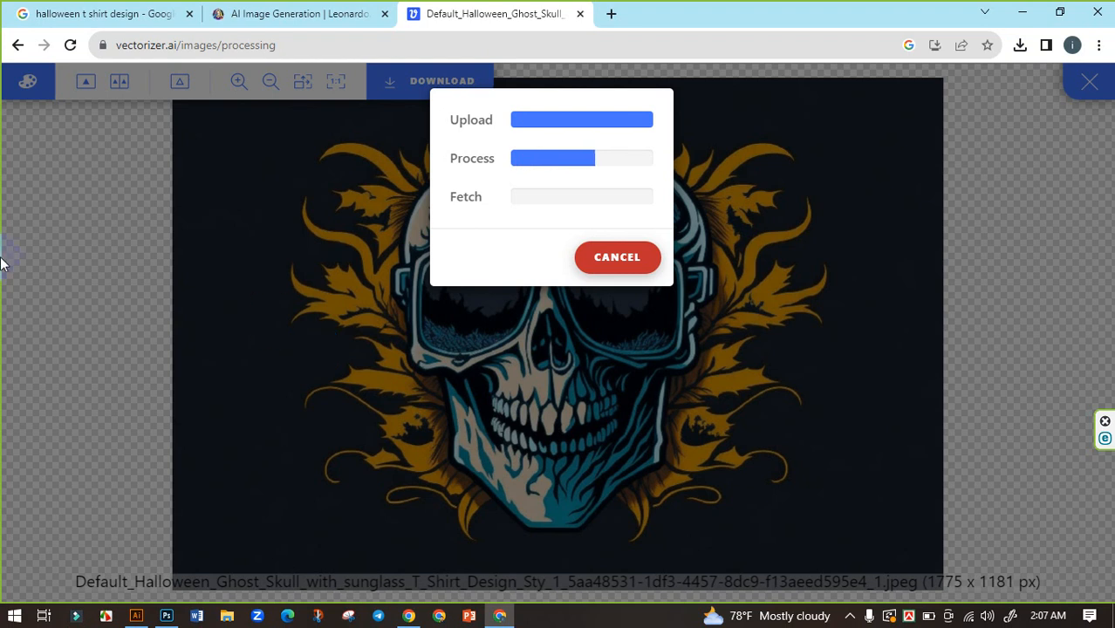
Examine the Google image results for Halloween T-shirt designs, including a closer look at the "Halloween Party" design.
click(22, 14)
scroll(848, 403, up, 3)
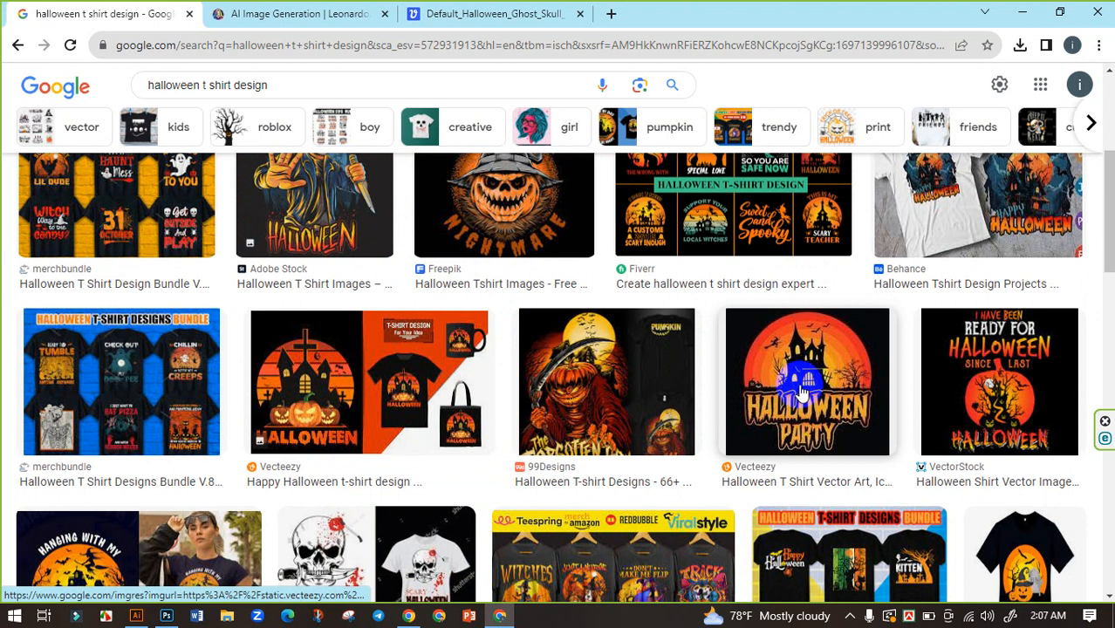
scroll(803, 395, down, 3)
scroll(803, 392, up, 2)
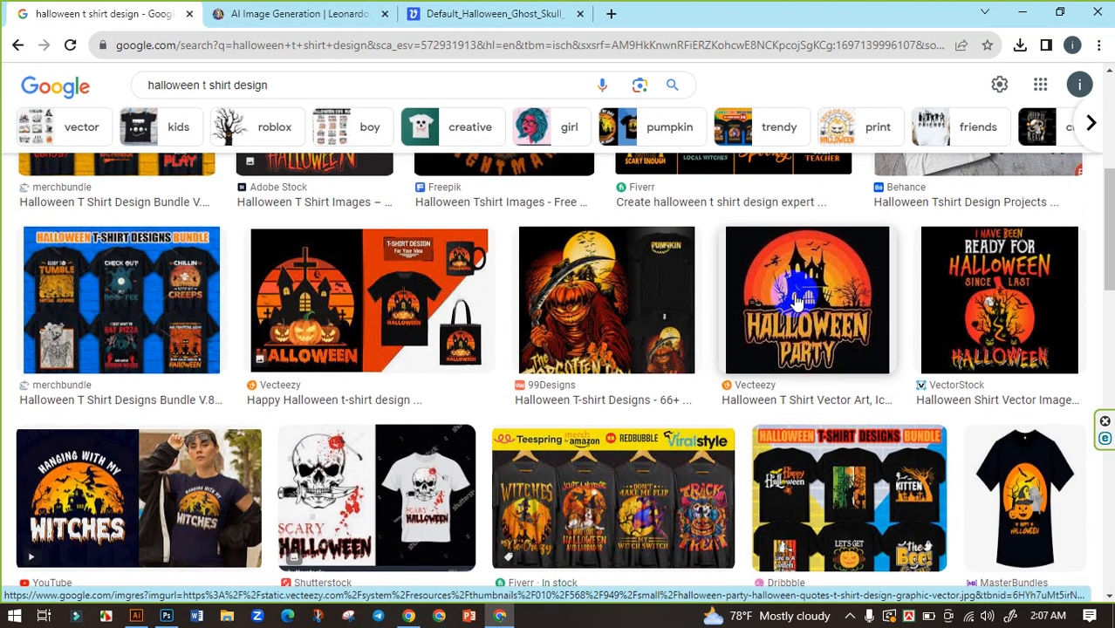
click(796, 307)
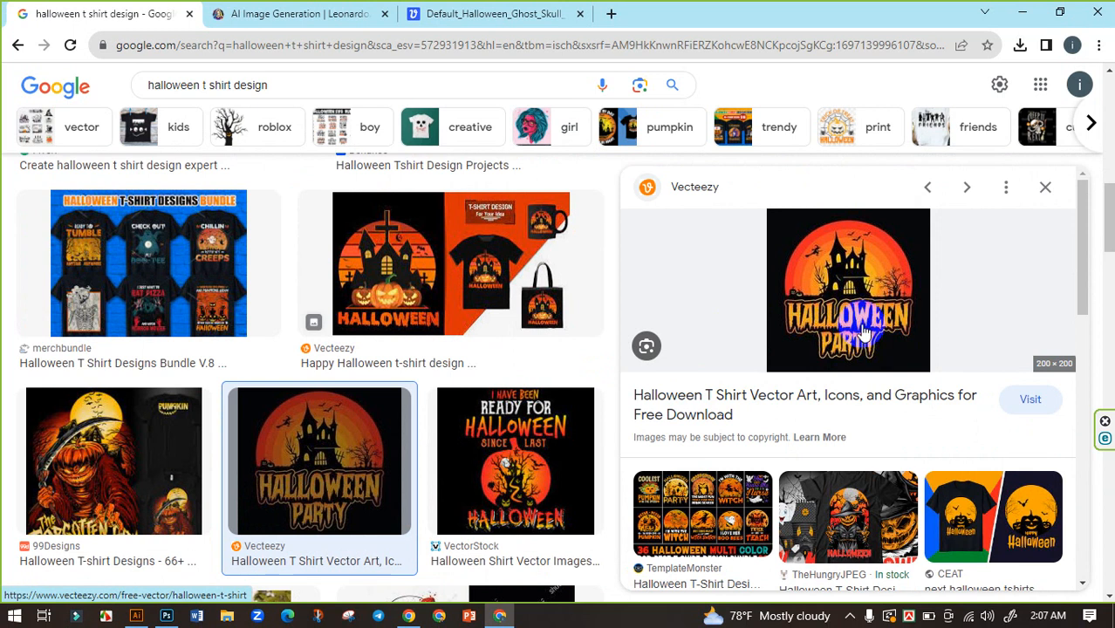
click(1045, 187)
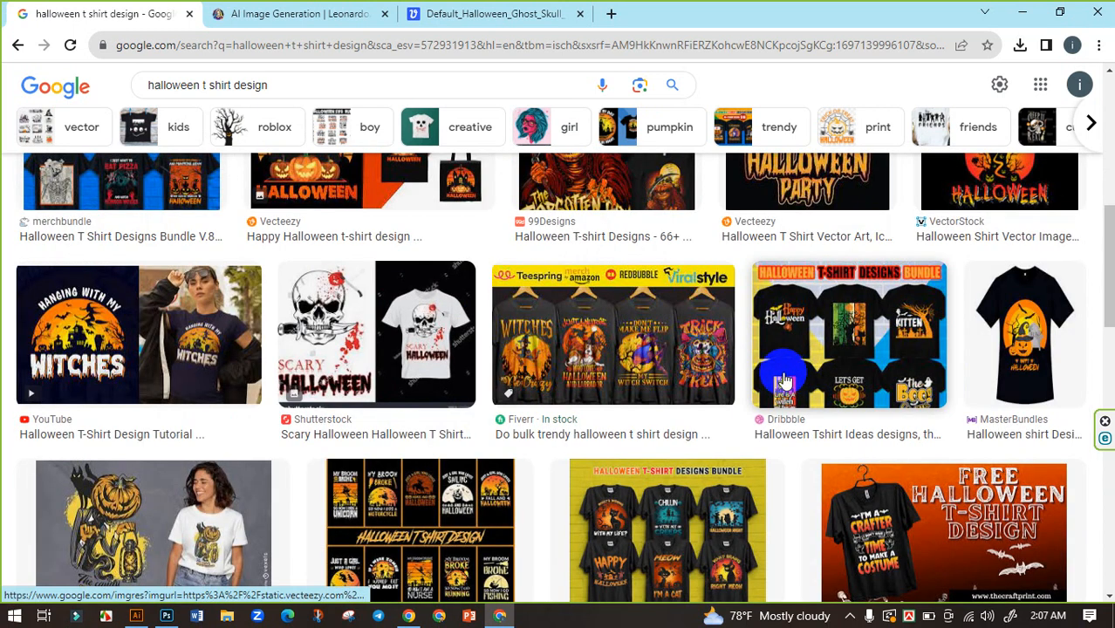
scroll(781, 381, up, 3)
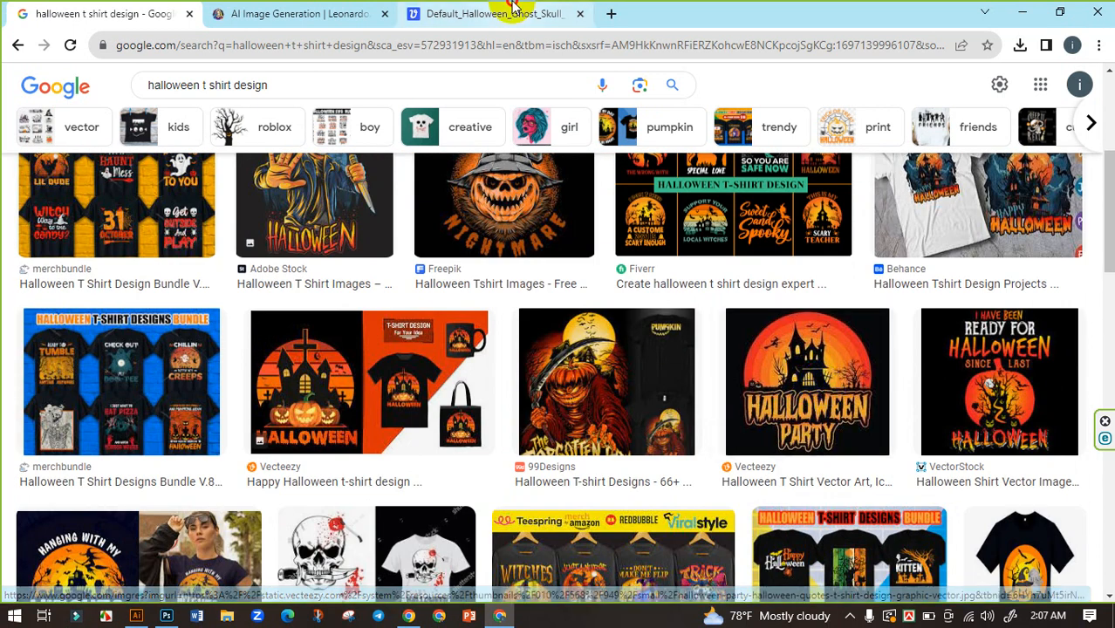
Download the vectorized ghost skull from Vectorizer.AI in EPS format and show the file in its folder.
click(509, 14)
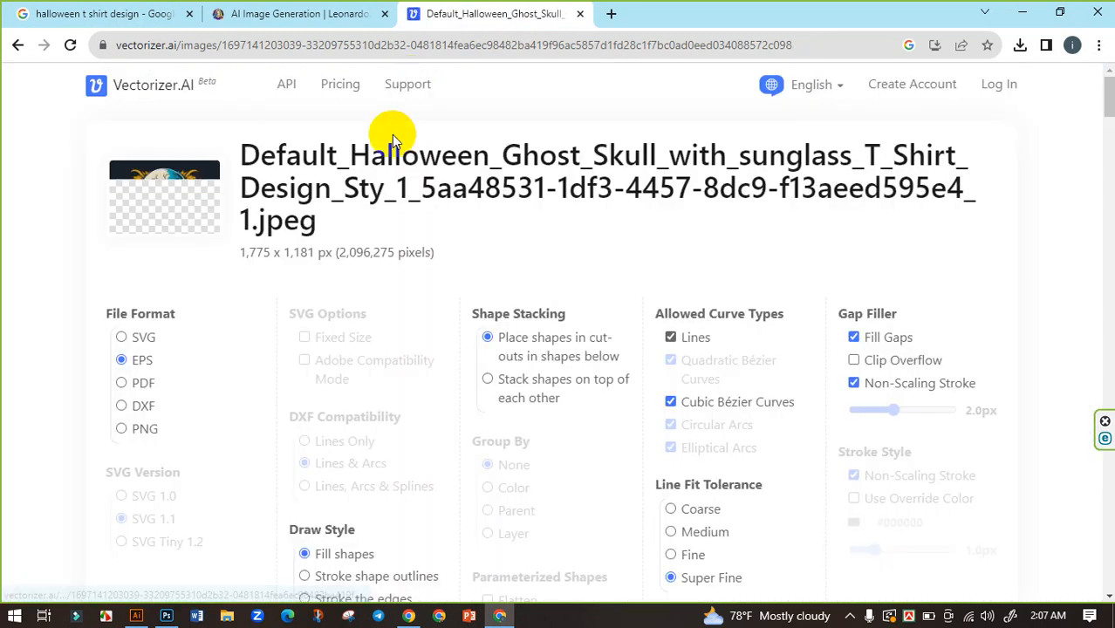
scroll(423, 286, down, 3)
scroll(683, 242, up, 1)
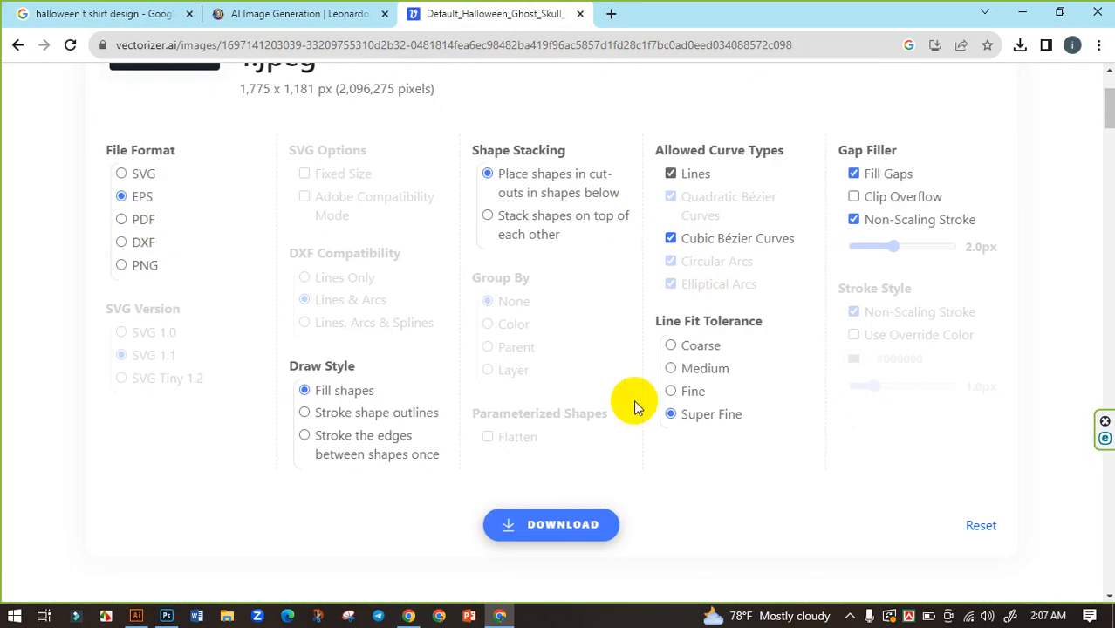
click(561, 525)
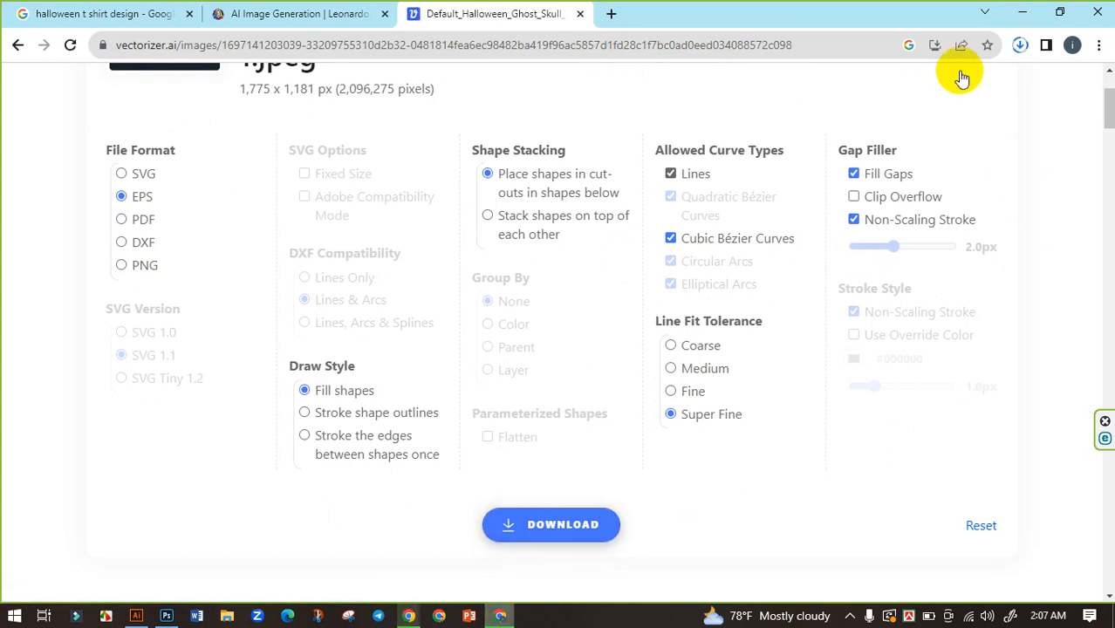
click(1020, 45)
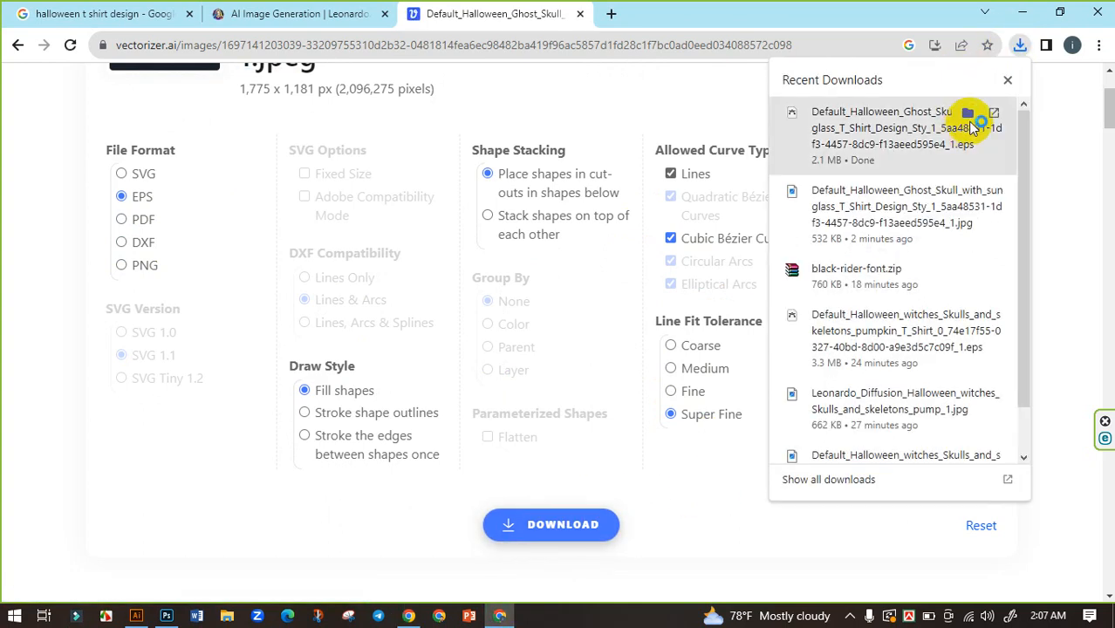
click(968, 111)
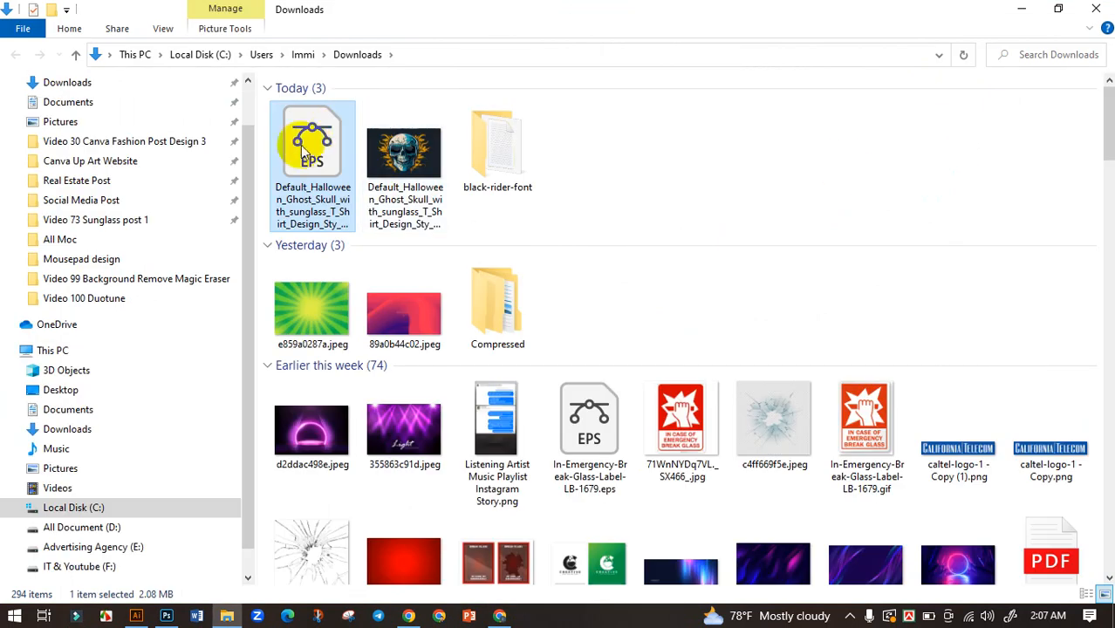
Switch to Illustrator and create a new 11.9 x 17.9 in portrait document in RGB at 300 PPI.
click(138, 618)
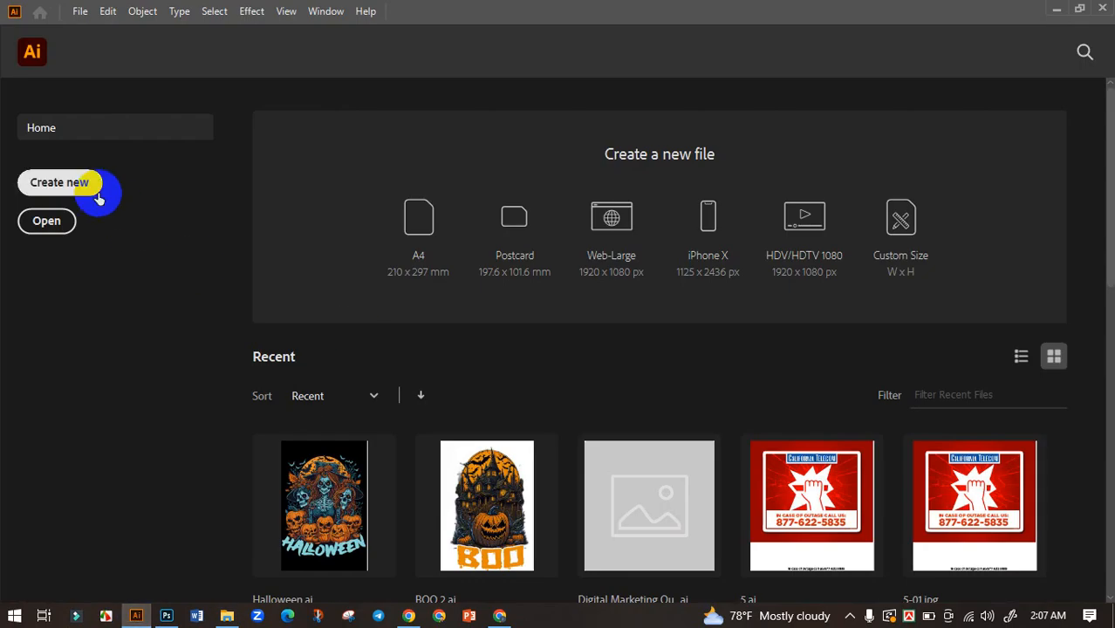
click(61, 183)
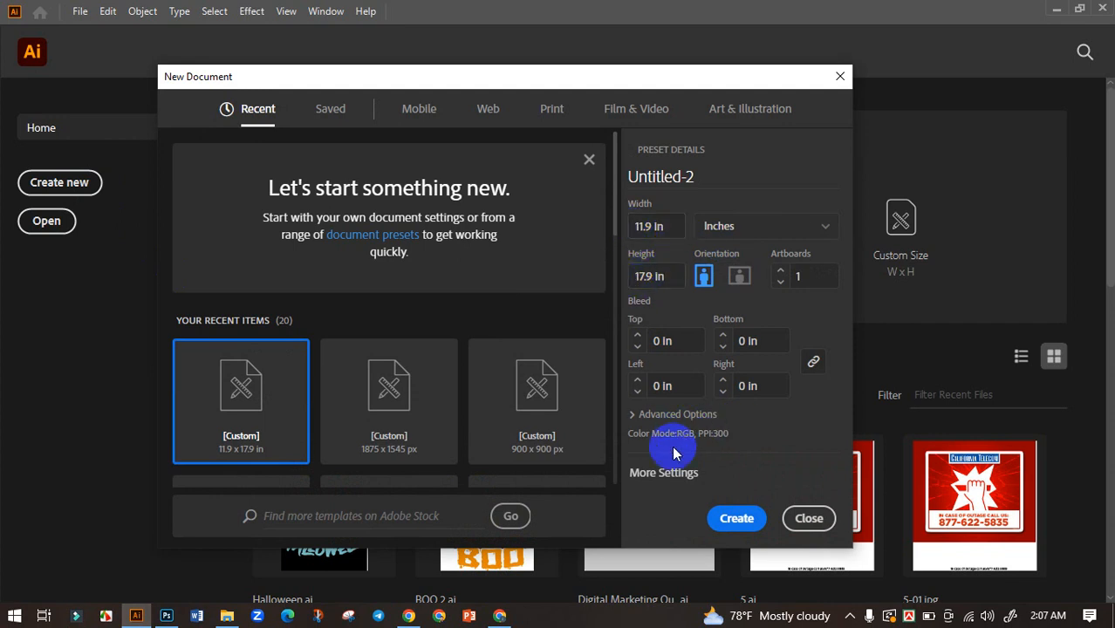
click(737, 520)
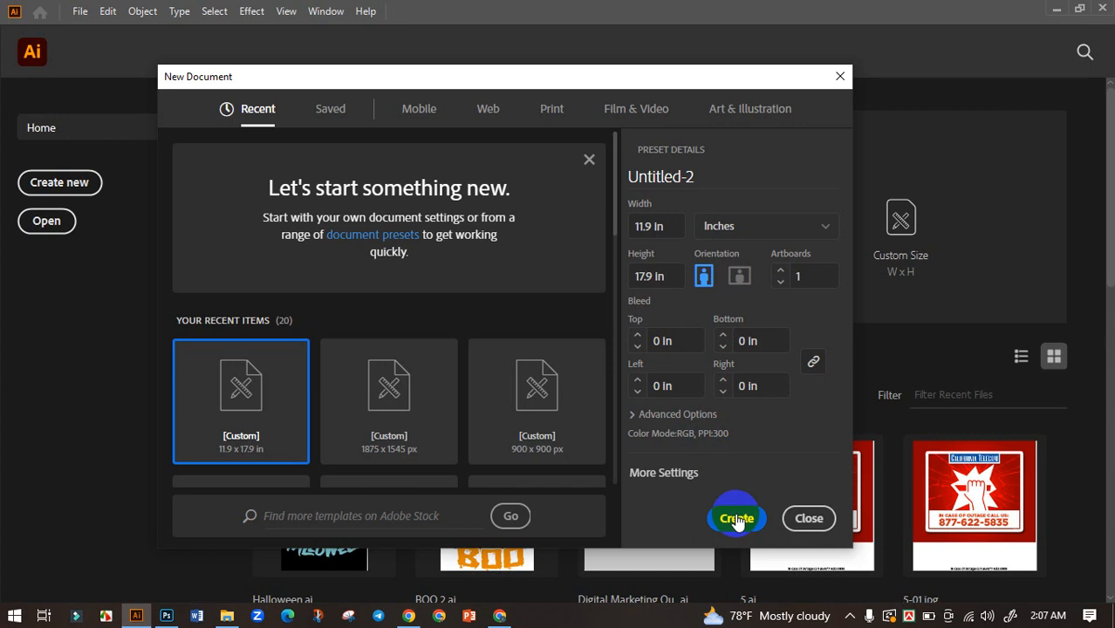
click(737, 519)
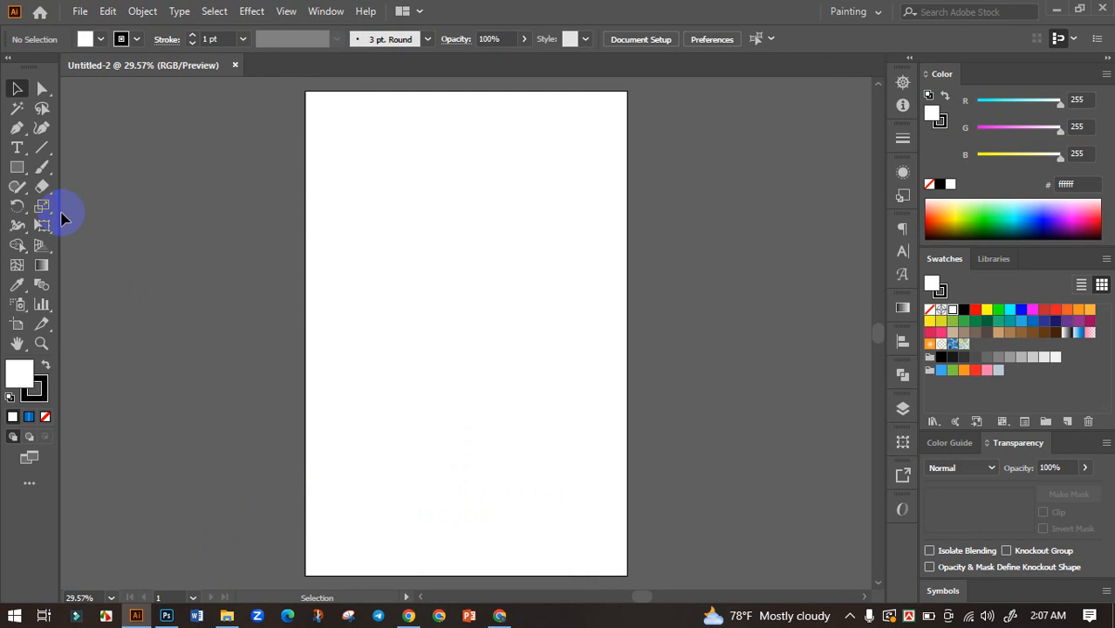
Draw a rectangle covering the whole artboard, fill it with black, and deselect it.
click(17, 168)
drag(302, 90, 629, 575)
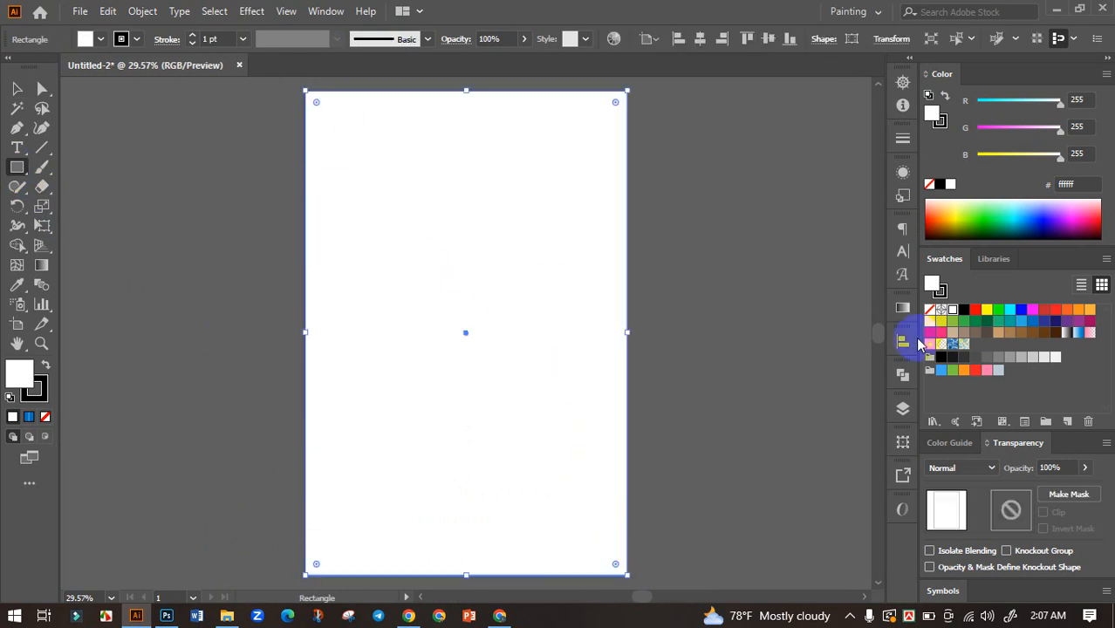
click(963, 310)
click(17, 88)
right_click(415, 201)
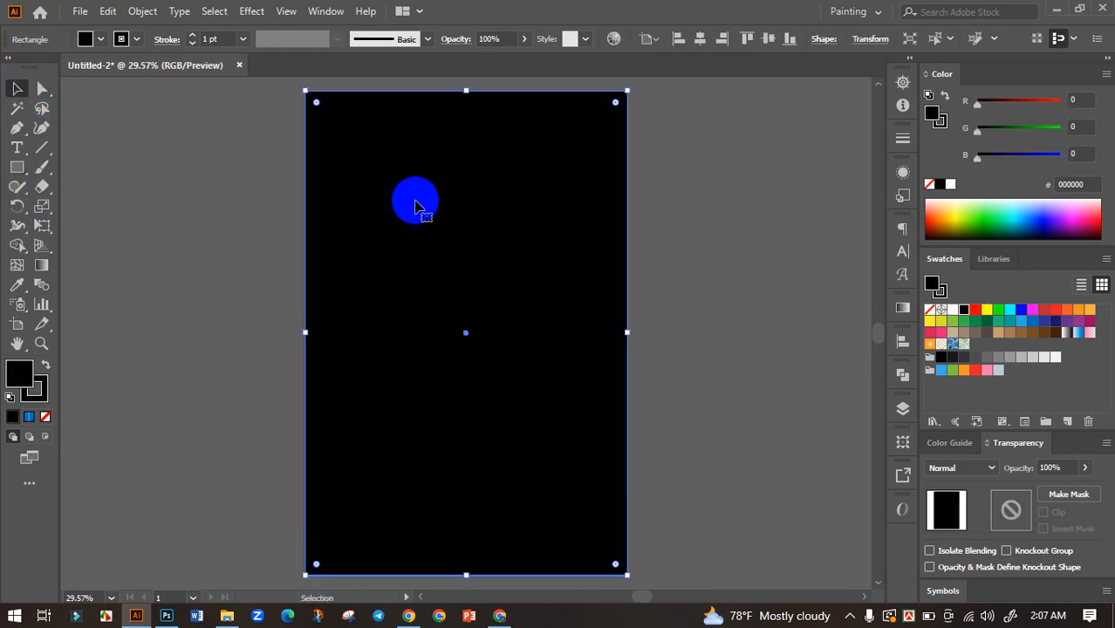
mouse_move(499, 485)
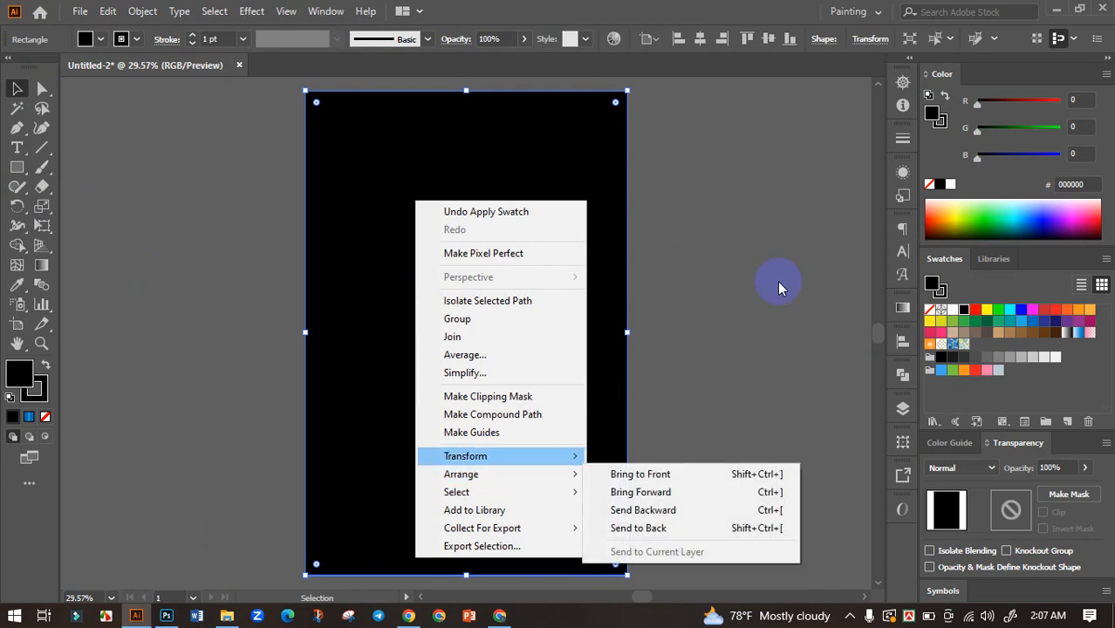
click(558, 223)
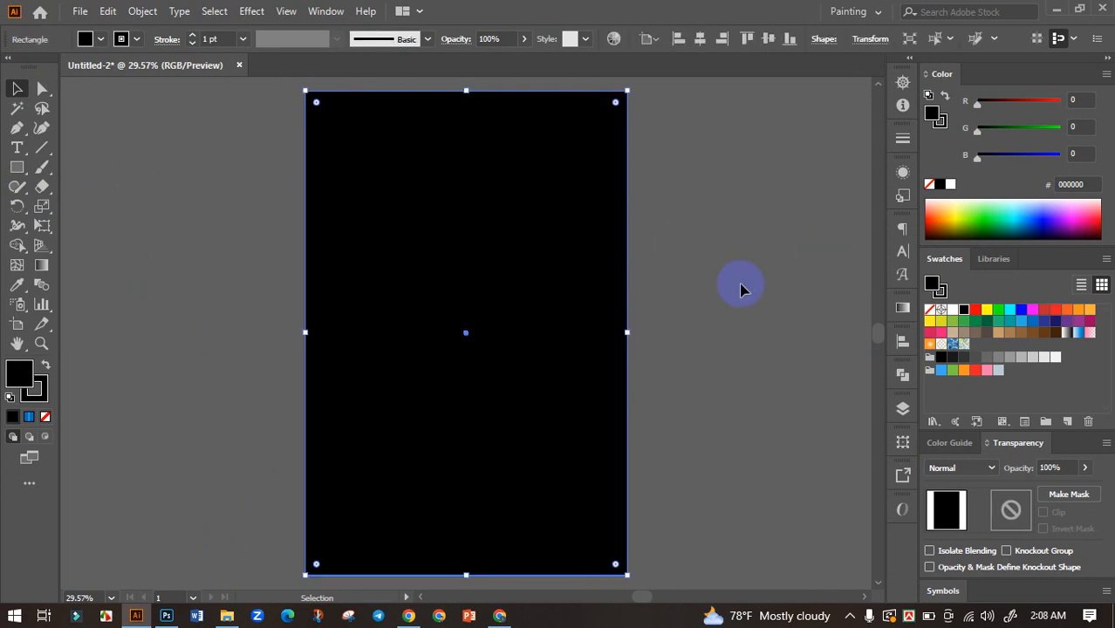
click(740, 289)
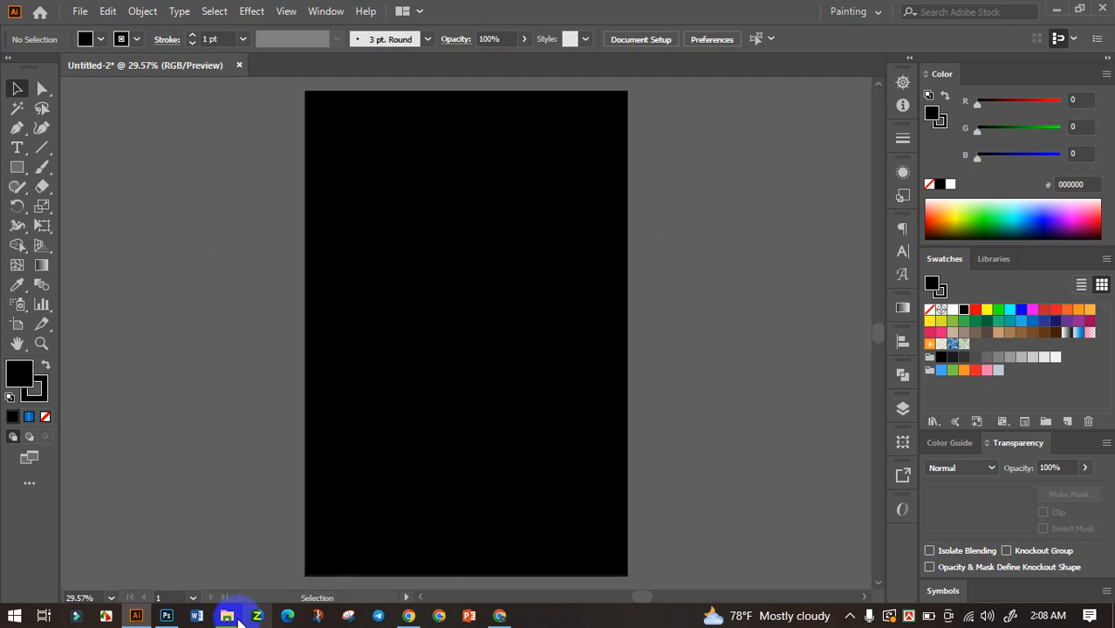
Switch to the Downloads folder and open the vectorized Halloween ghost skull EPS file in Illustrator.
mouse_move(234, 620)
click(257, 528)
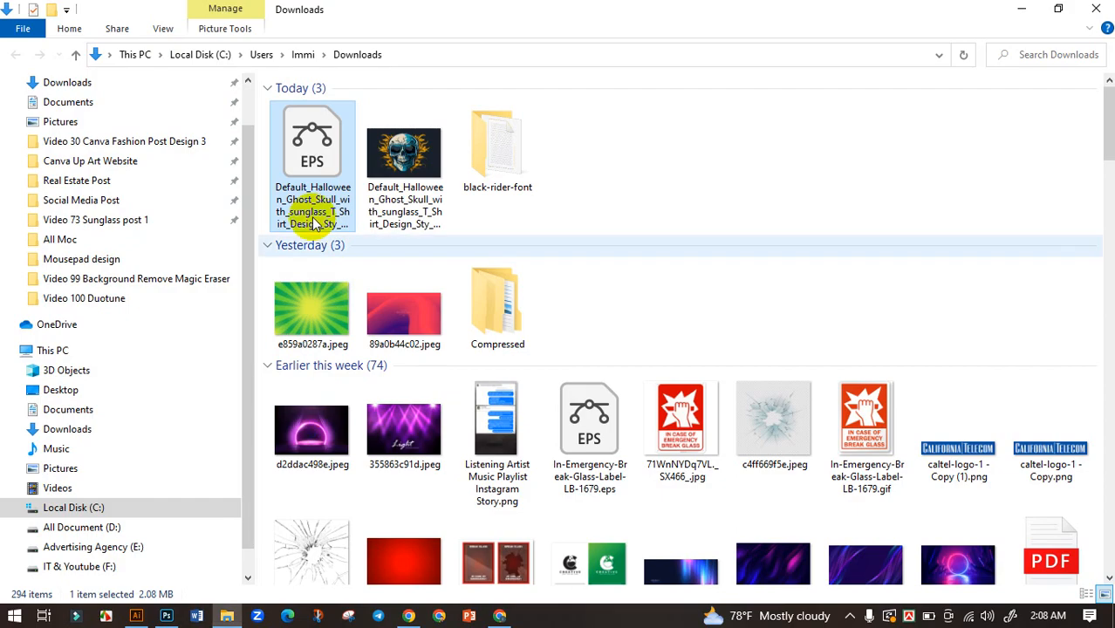
click(301, 166)
double_click(301, 166)
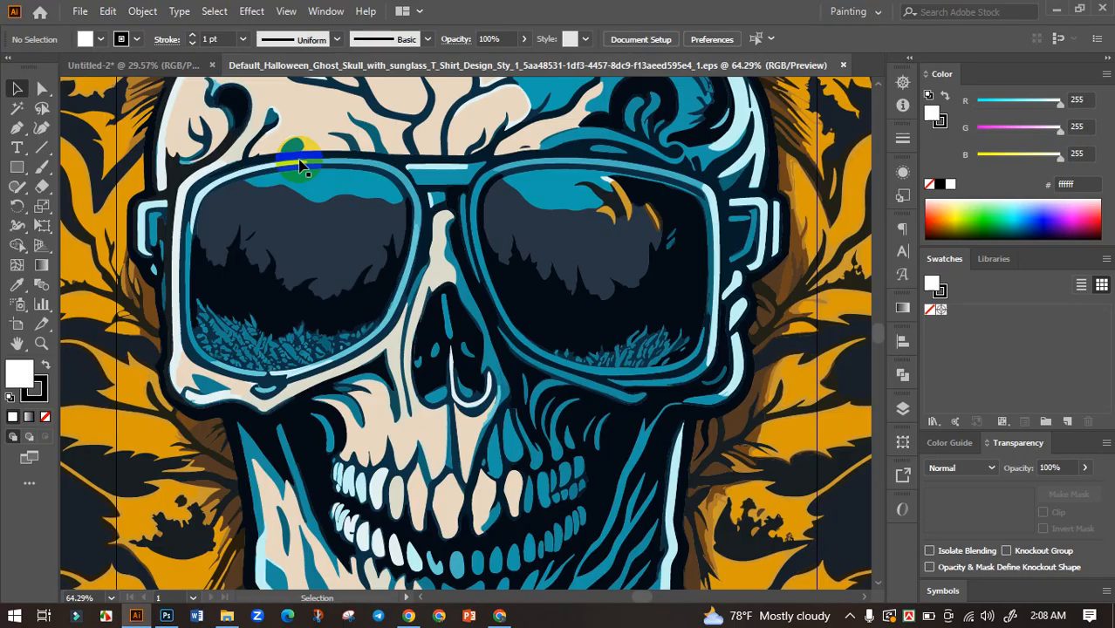
Move the grouped skull artwork off the artboard onto the empty canvas beside it and deselect it.
scroll(510, 472, down, 3)
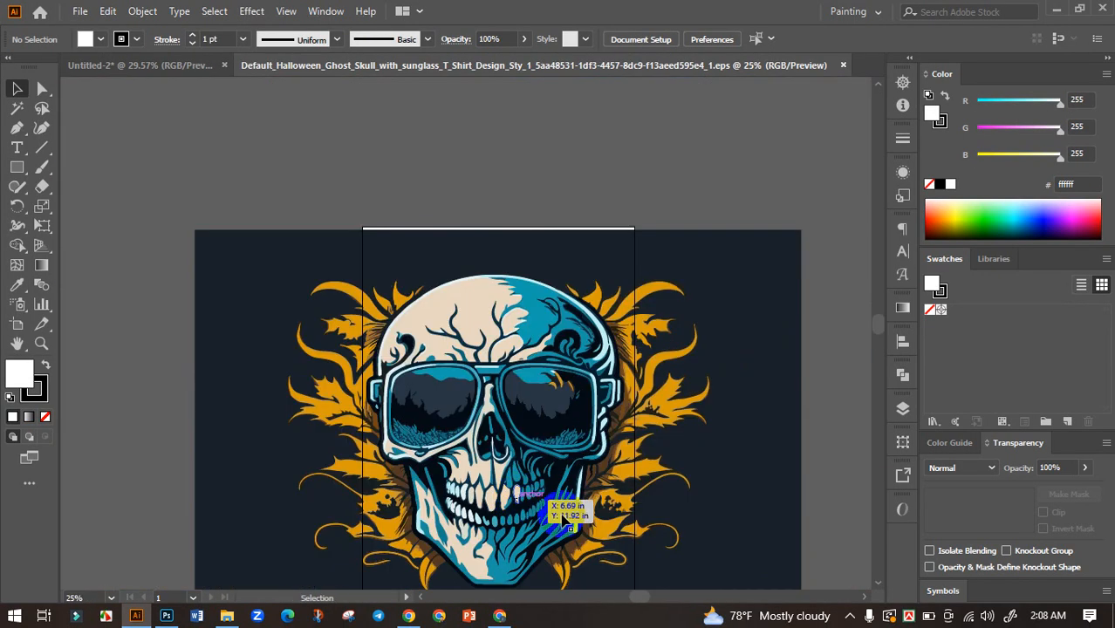
drag(559, 459, 294, 347)
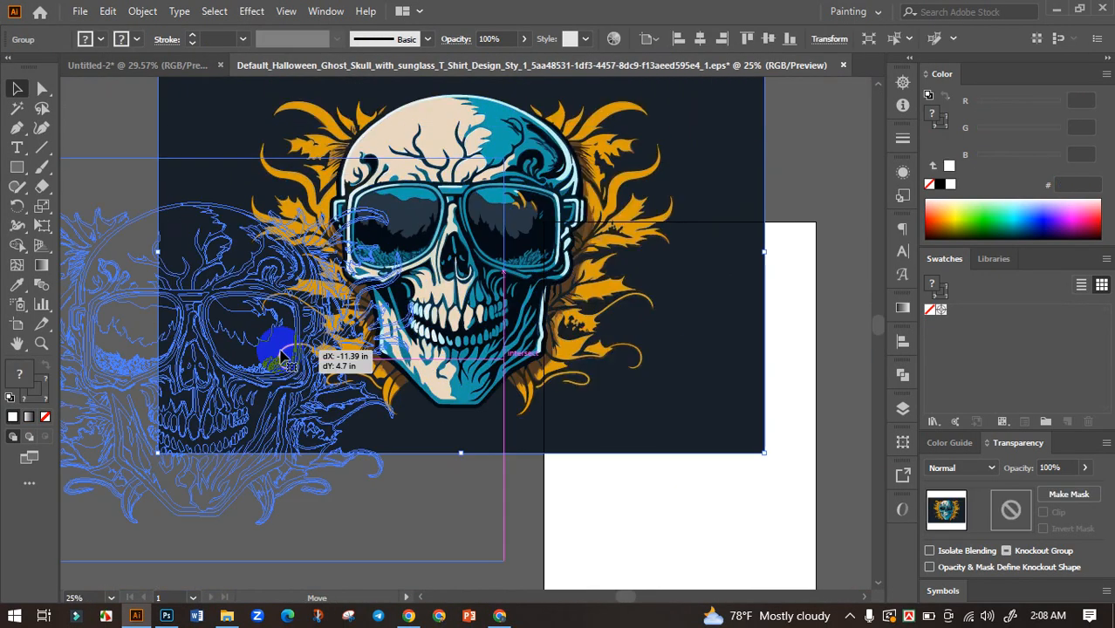
drag(362, 342, 326, 278)
scroll(380, 313, down, 1)
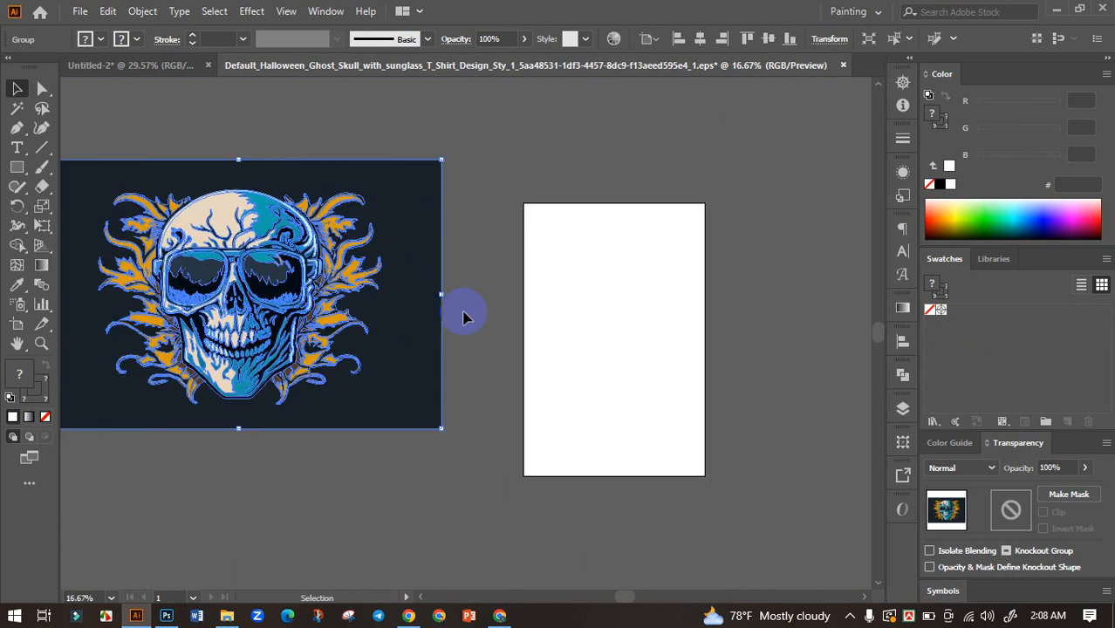
drag(472, 301, 505, 317)
click(506, 289)
click(50, 151)
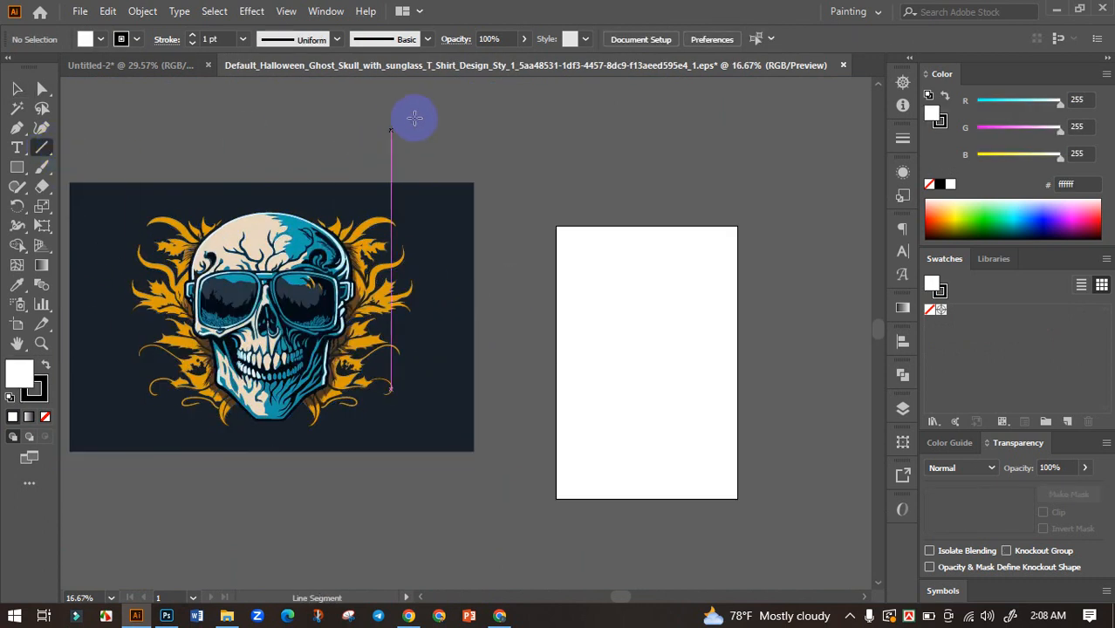
drag(448, 108, 171, 156)
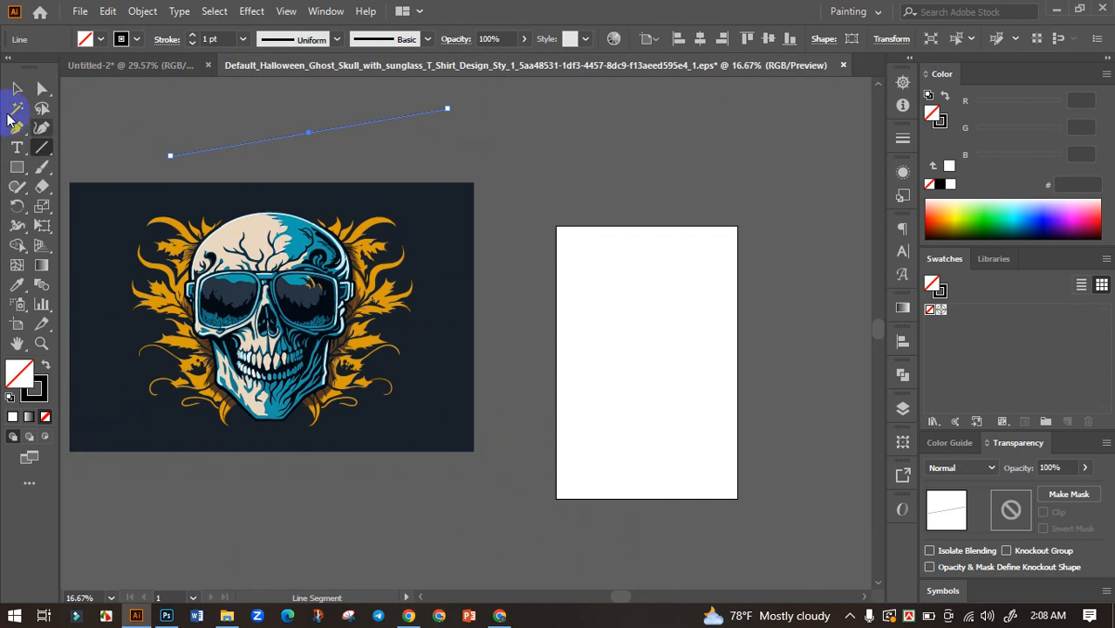
click(16, 111)
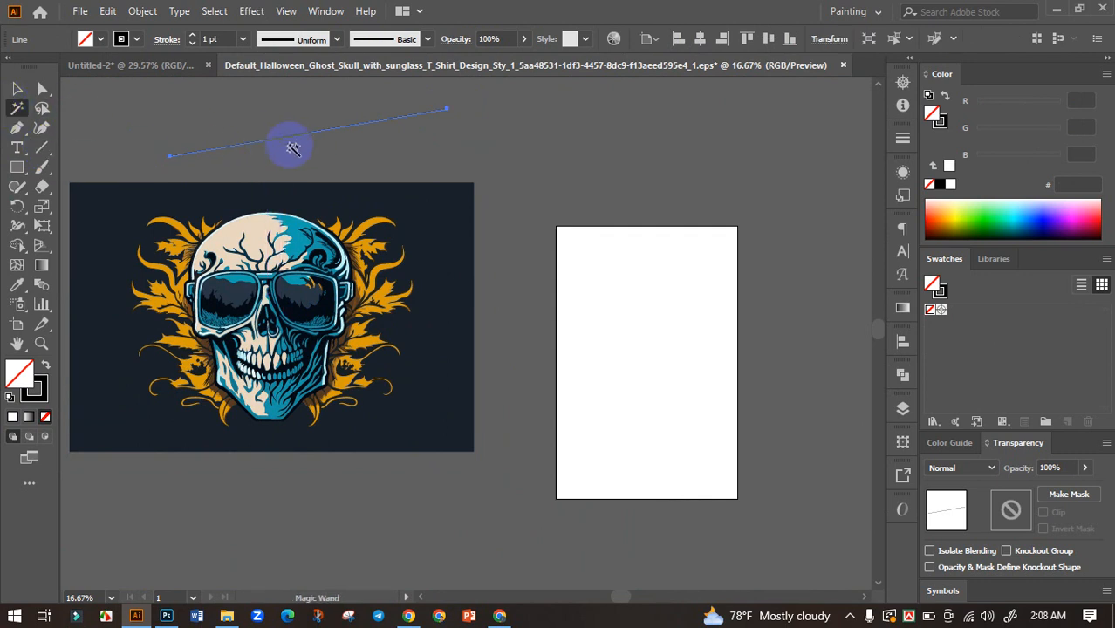
click(297, 135)
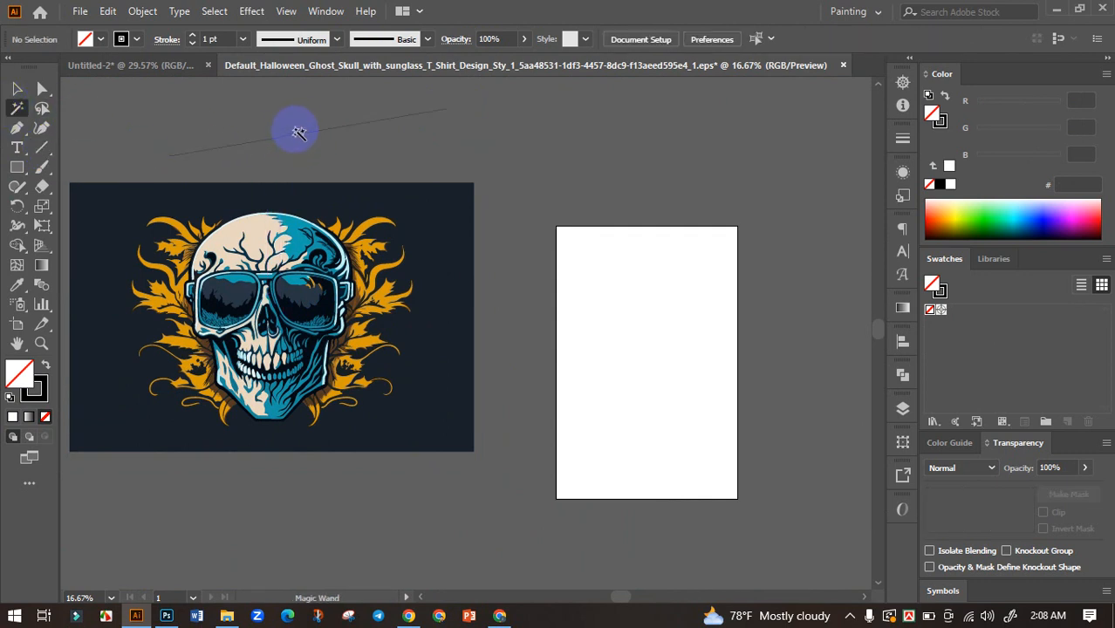
click(311, 131)
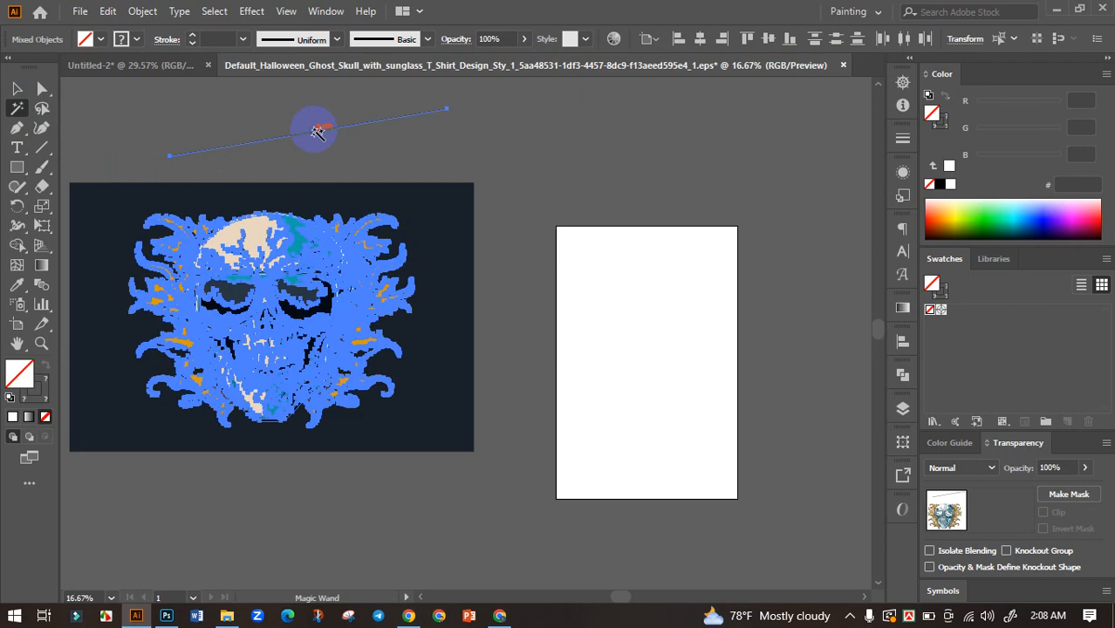
click(313, 125)
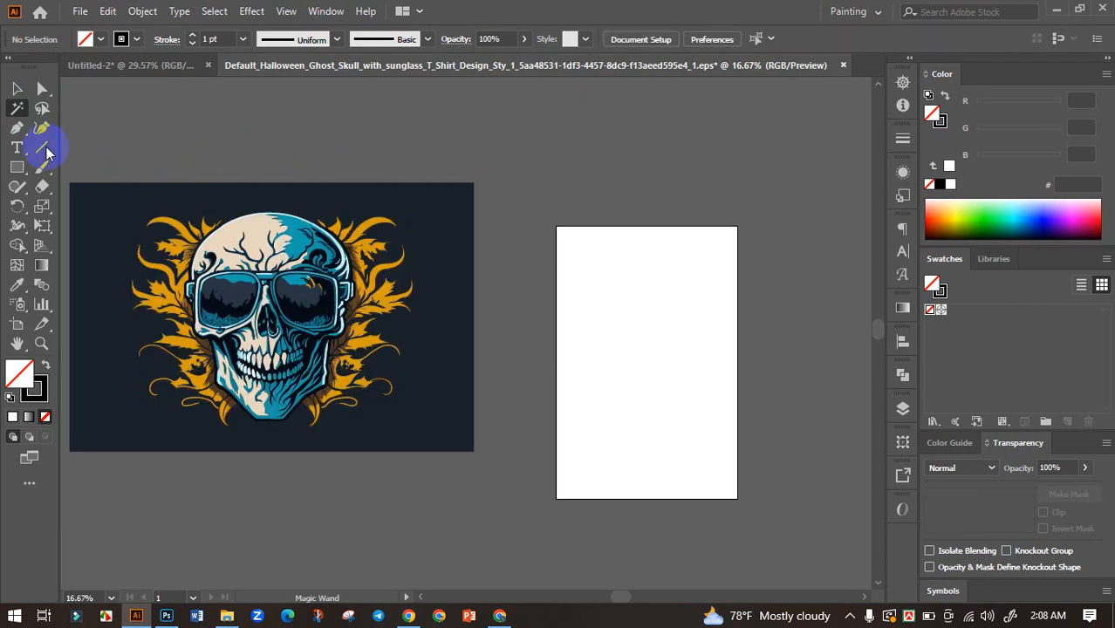
Ungroup the skull artwork and delete the large dark navy background shape around the skull and leaves.
click(17, 89)
scroll(397, 240, down, 2)
scroll(326, 322, up, 3)
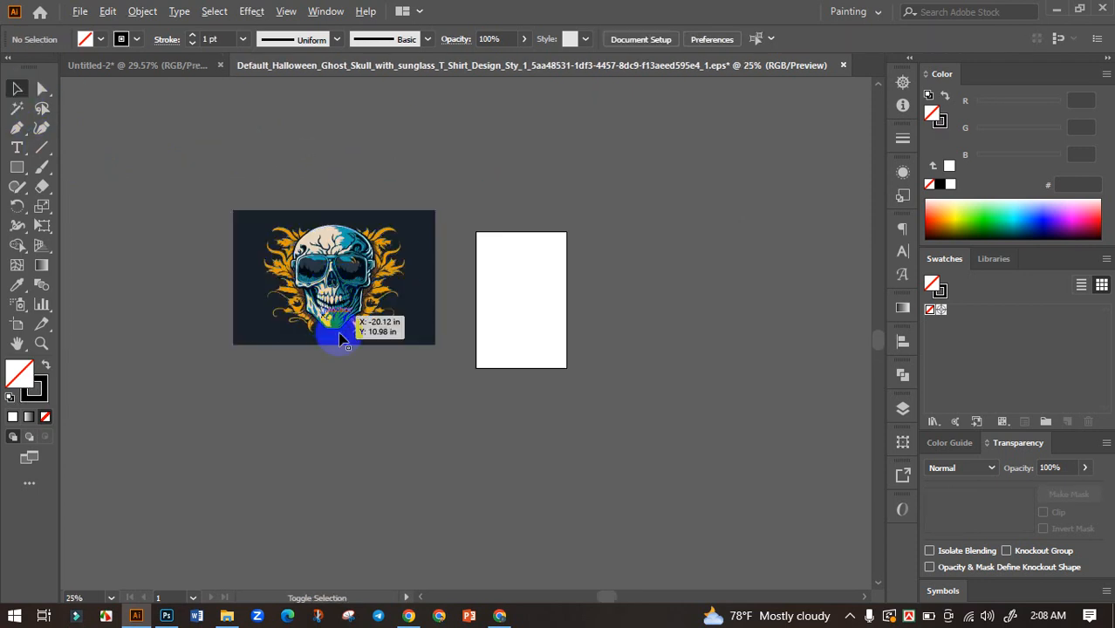
drag(495, 359, 481, 452)
scroll(188, 174, down, 1)
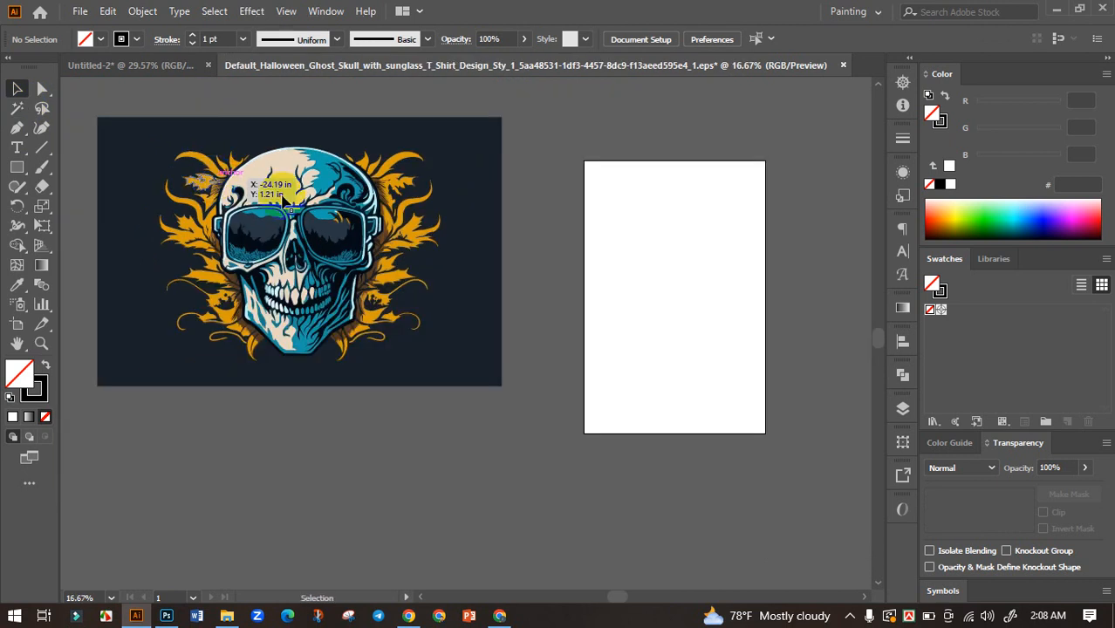
click(393, 179)
right_click(273, 325)
click(347, 325)
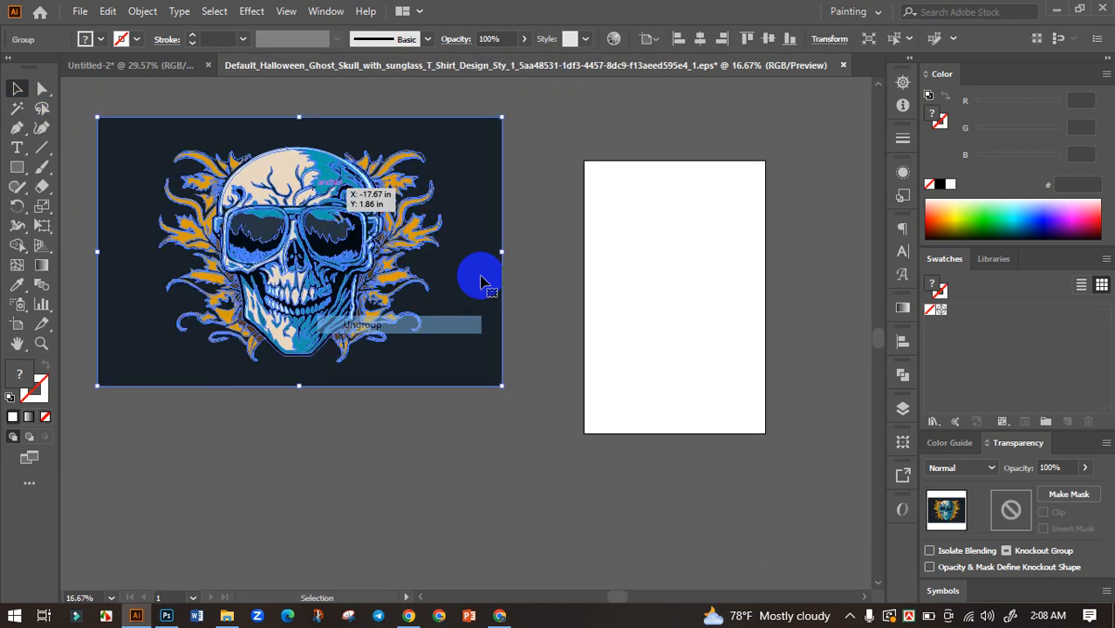
click(526, 247)
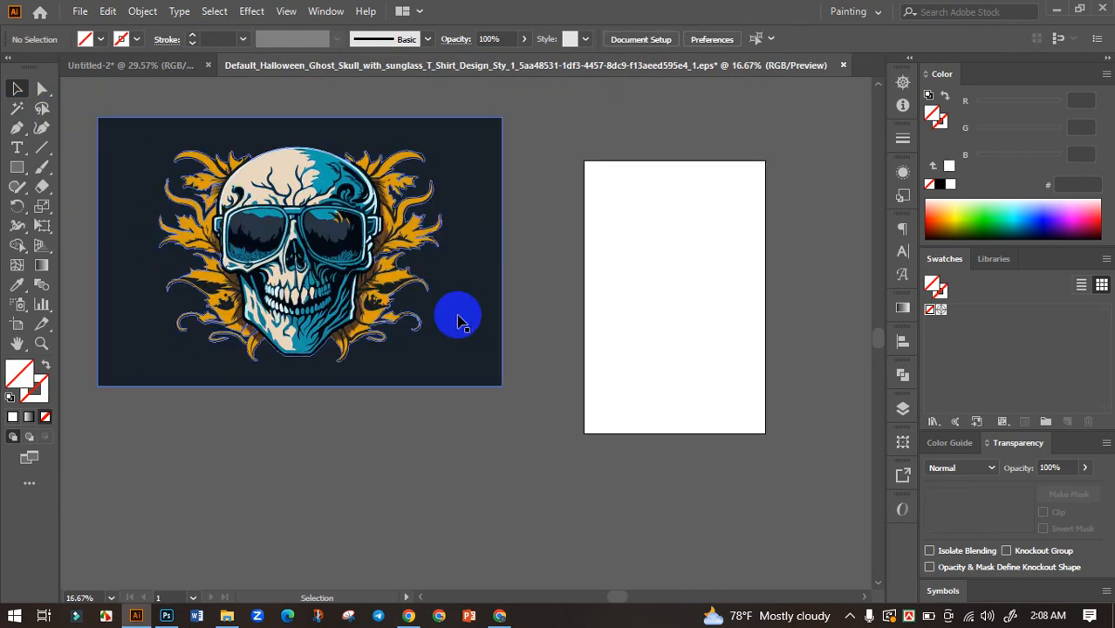
click(488, 351)
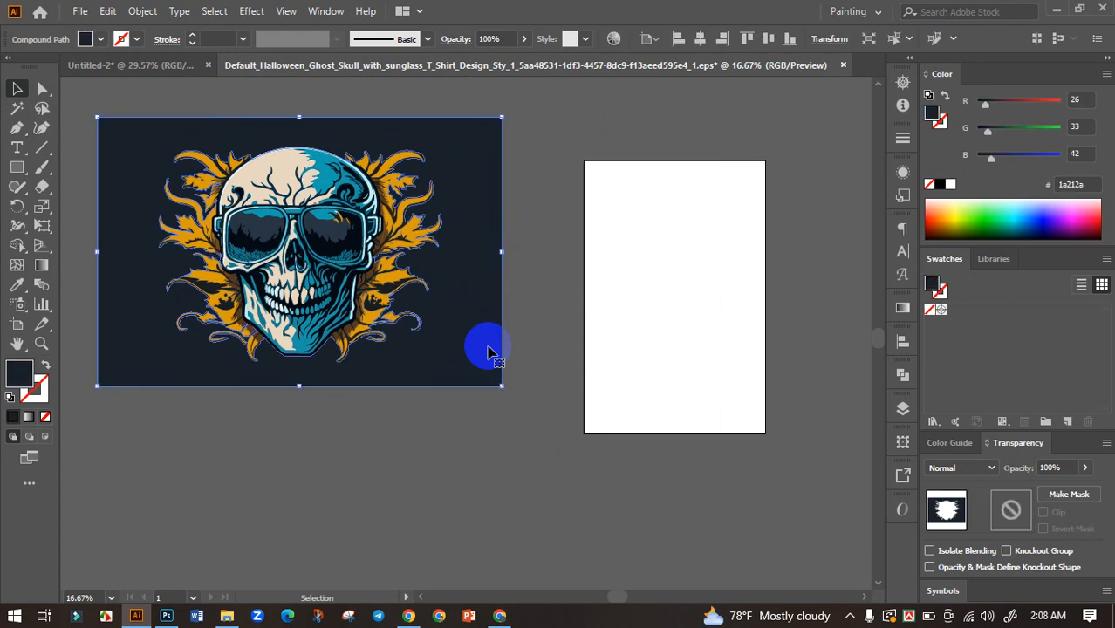
key(Delete)
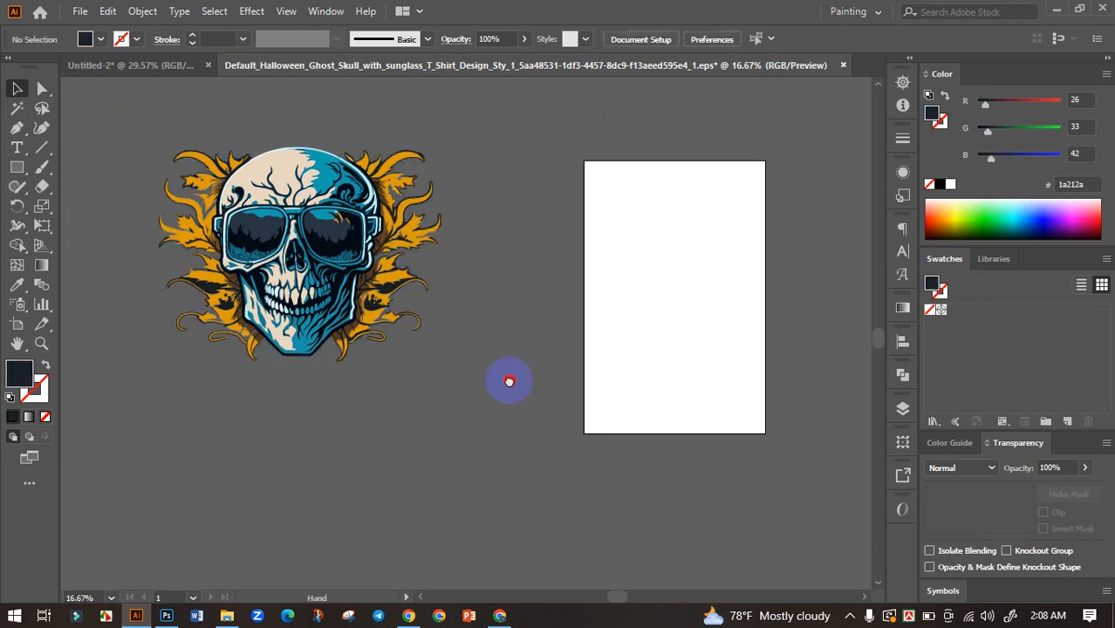
Delete the dark shape filling the gaps between the lower-left leaves beside the skull's jaw.
key(ctrl+1)
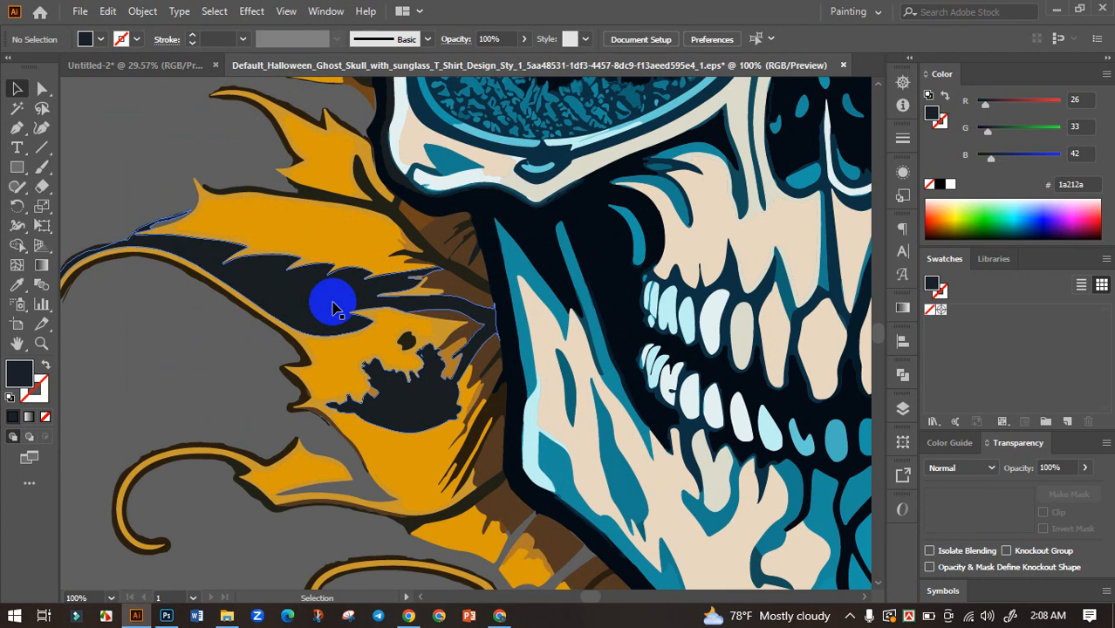
click(334, 303)
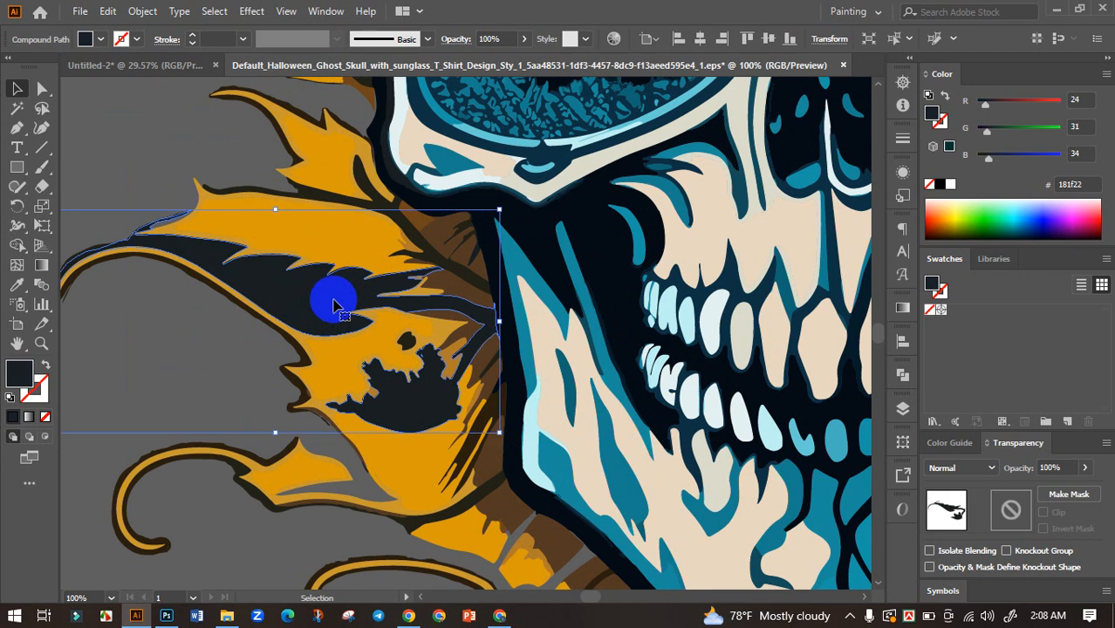
key(Delete)
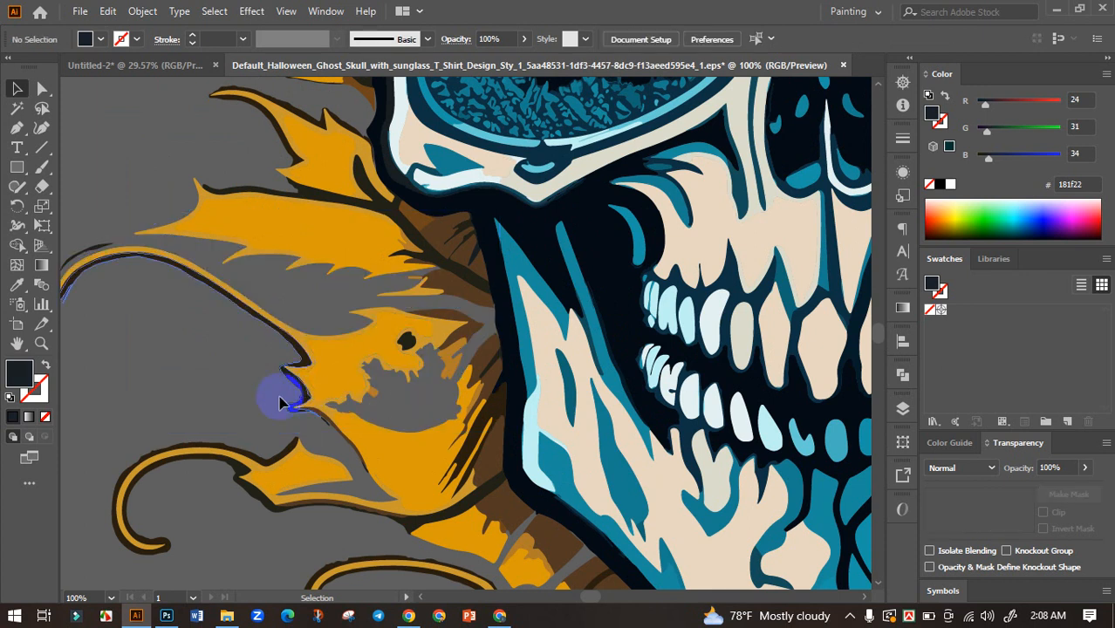
Delete the dark gap shape, the dark patch and the small dark spot in the lower-right leaves beside the jaw.
scroll(182, 358, down, 3)
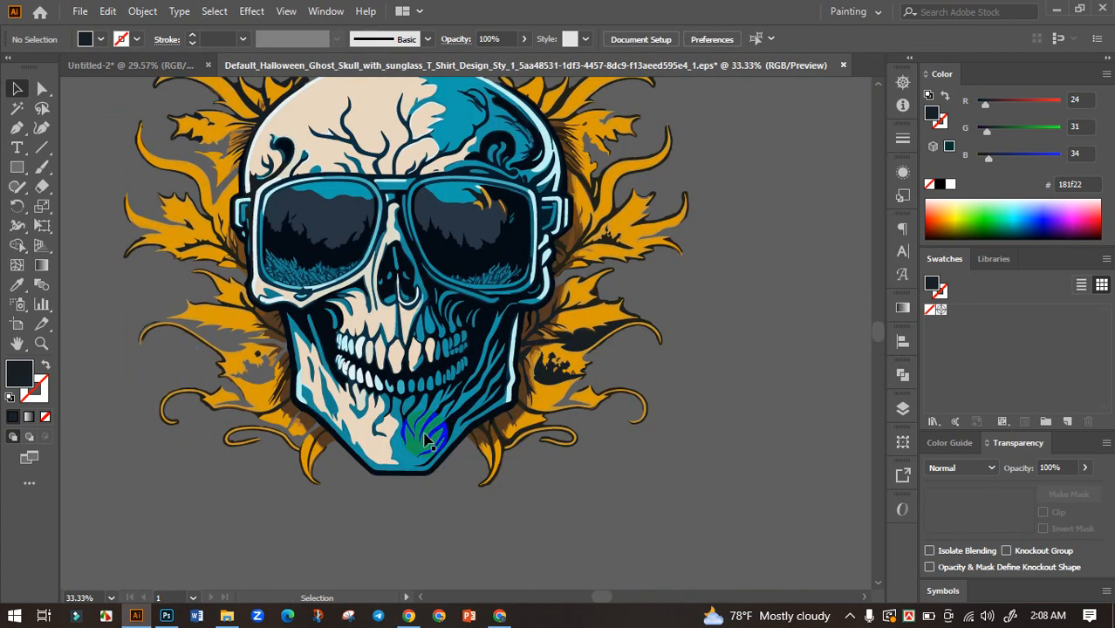
scroll(592, 409, up, 5)
click(573, 358)
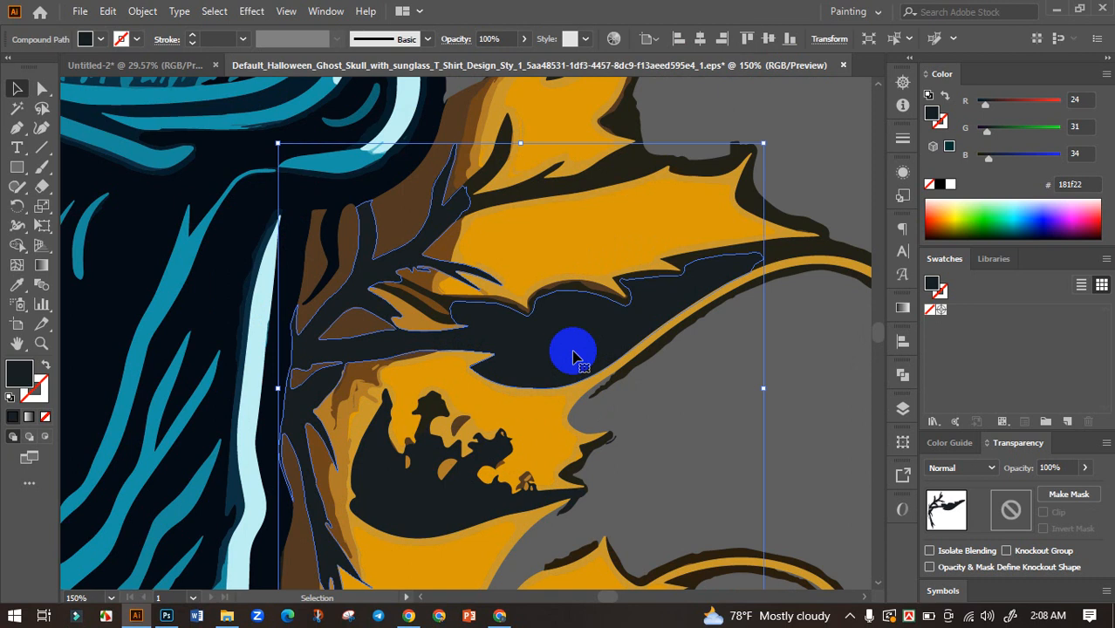
key(Delete)
click(430, 516)
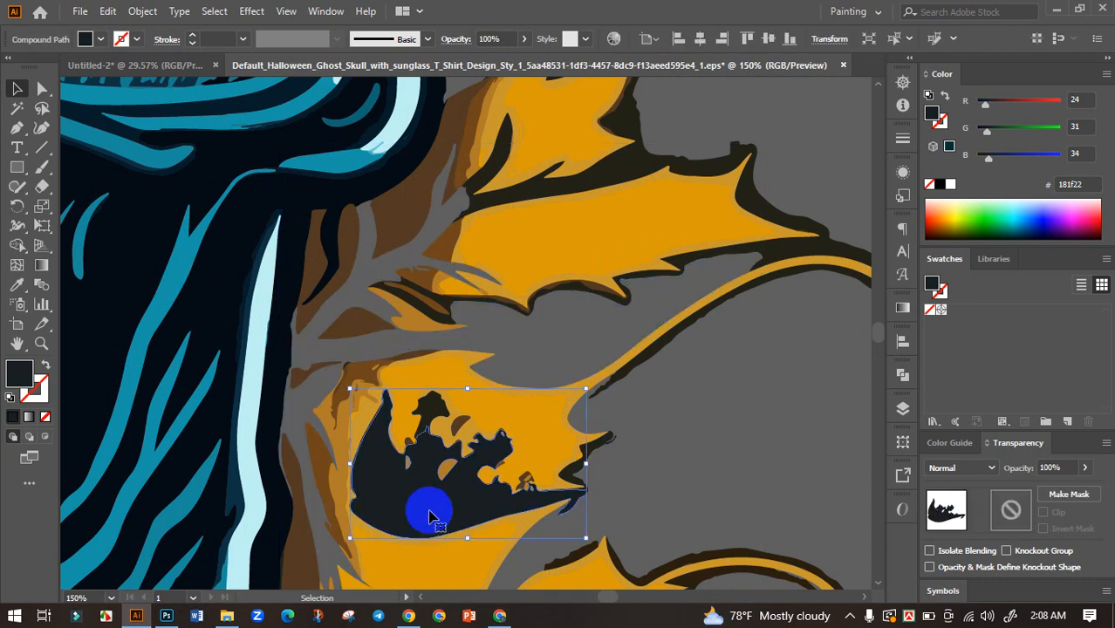
key(Delete)
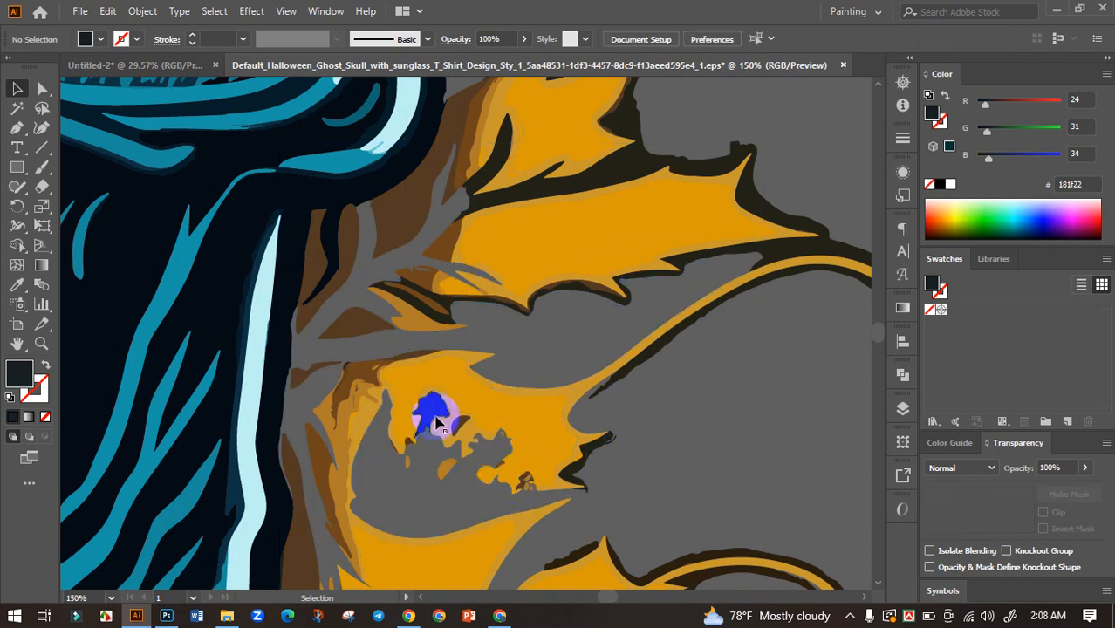
click(433, 417)
key(Delete)
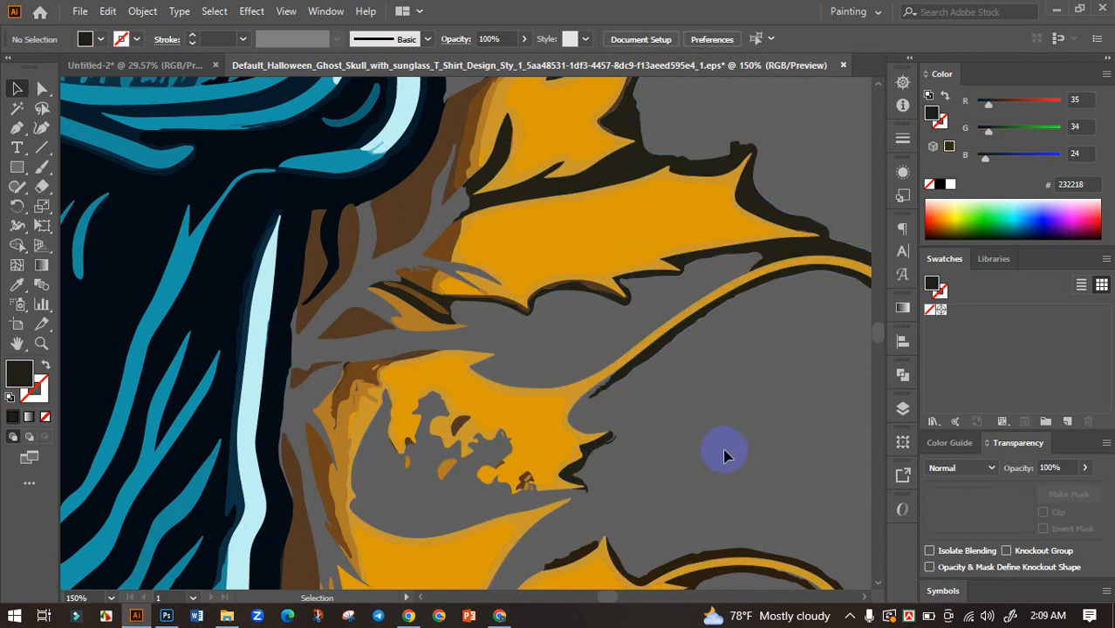
Delete the dark outline shapes around the right-hand leaves beside the jaw and just below the sunglasses.
key(ctrl+0)
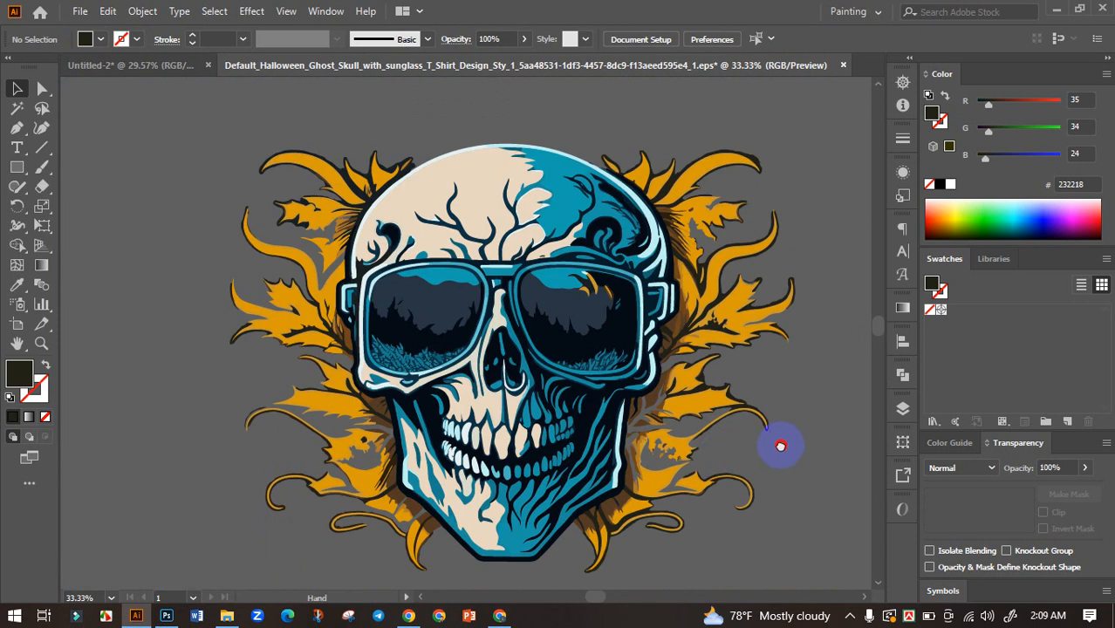
drag(781, 446, 731, 392)
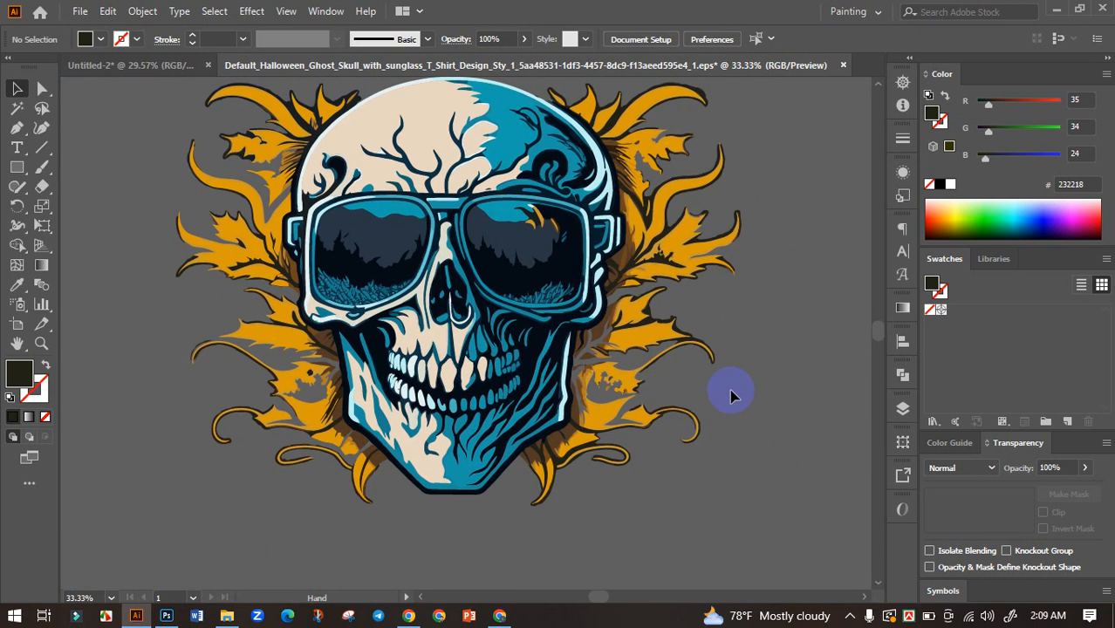
scroll(645, 330, up, 5)
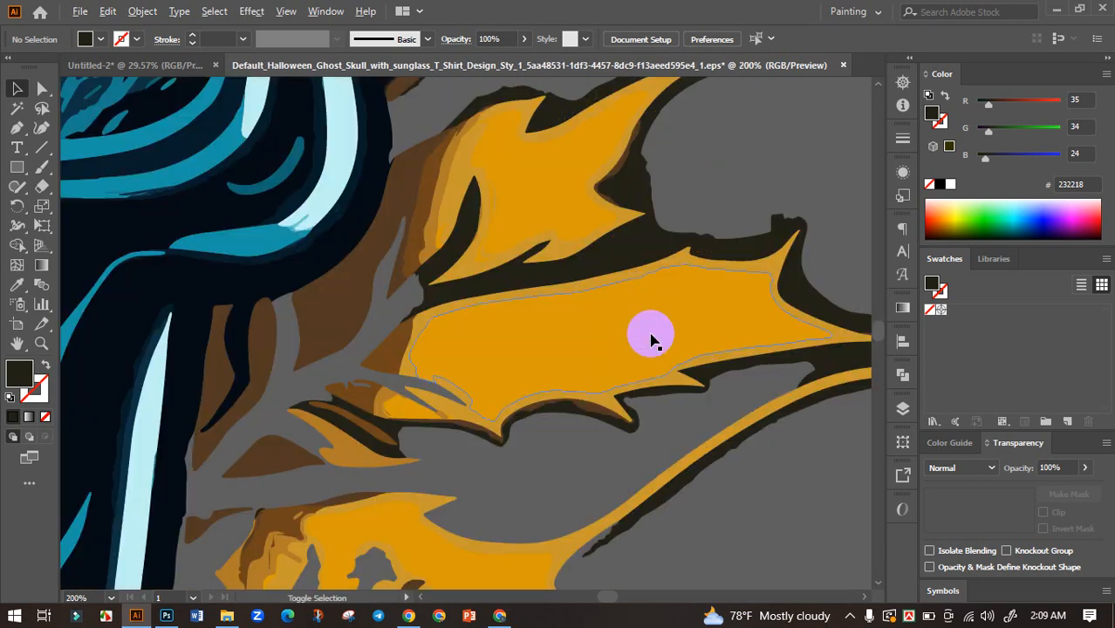
click(621, 262)
key(Delete)
scroll(621, 261, up, 2)
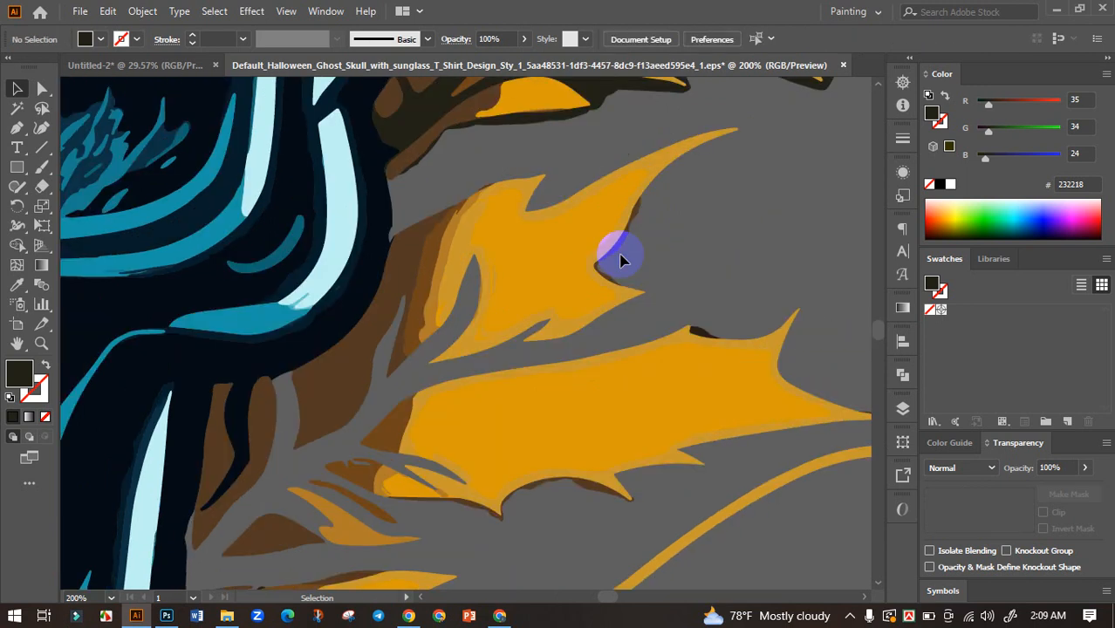
scroll(657, 267, up, 3)
click(608, 270)
key(Delete)
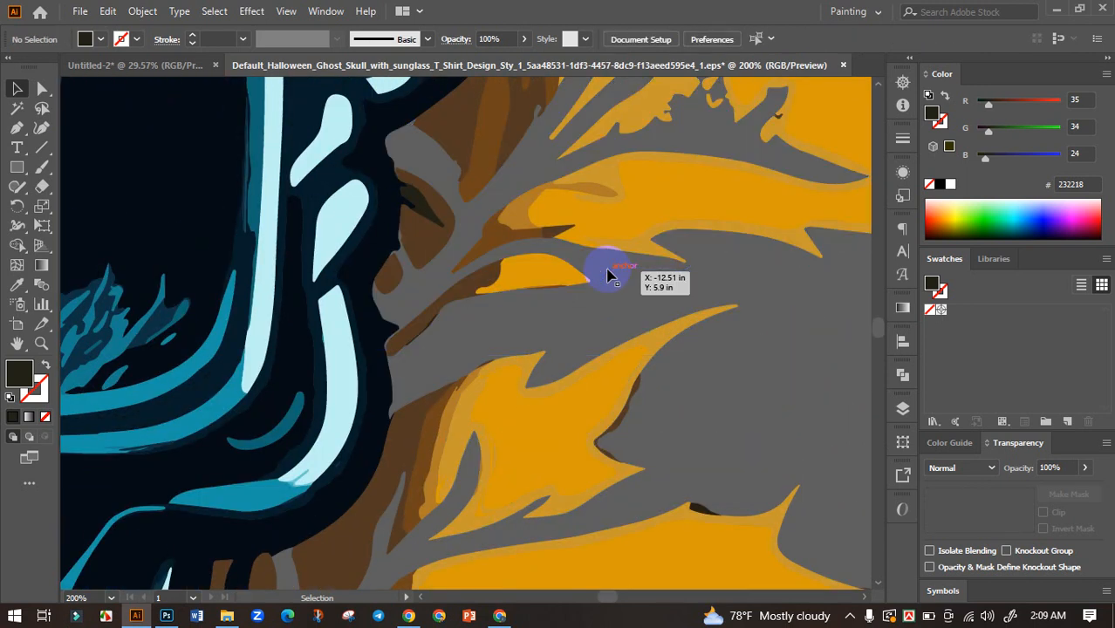
Delete the dark outline shape along the pointed leaf to the right of the sunglasses' temple.
scroll(609, 270, up, 2)
scroll(611, 277, up, 2)
scroll(687, 219, right, 3)
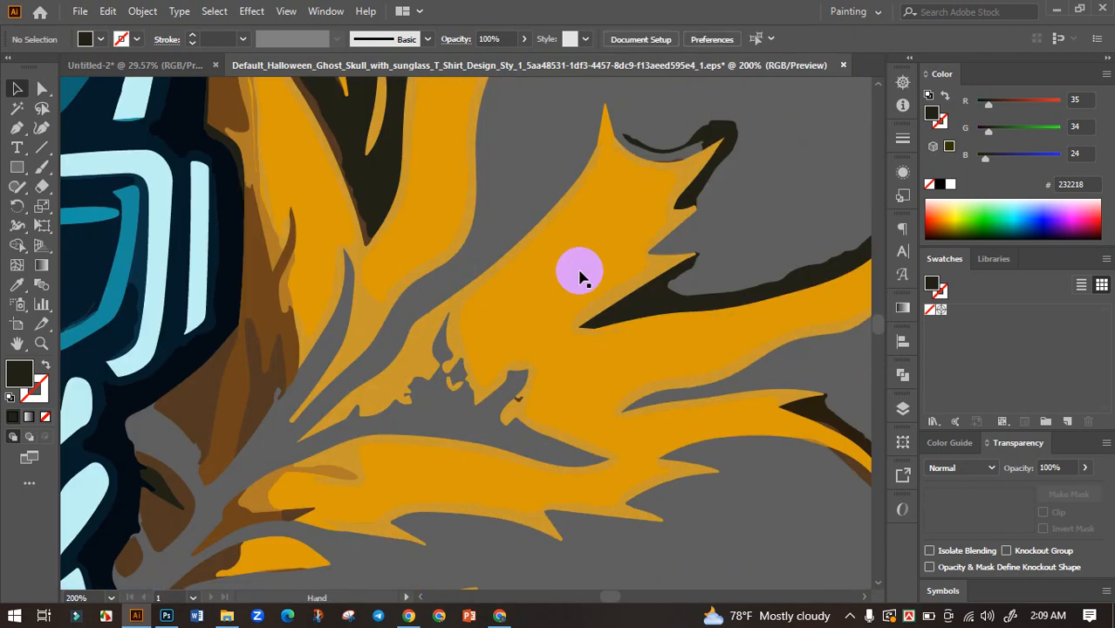
click(668, 300)
key(Delete)
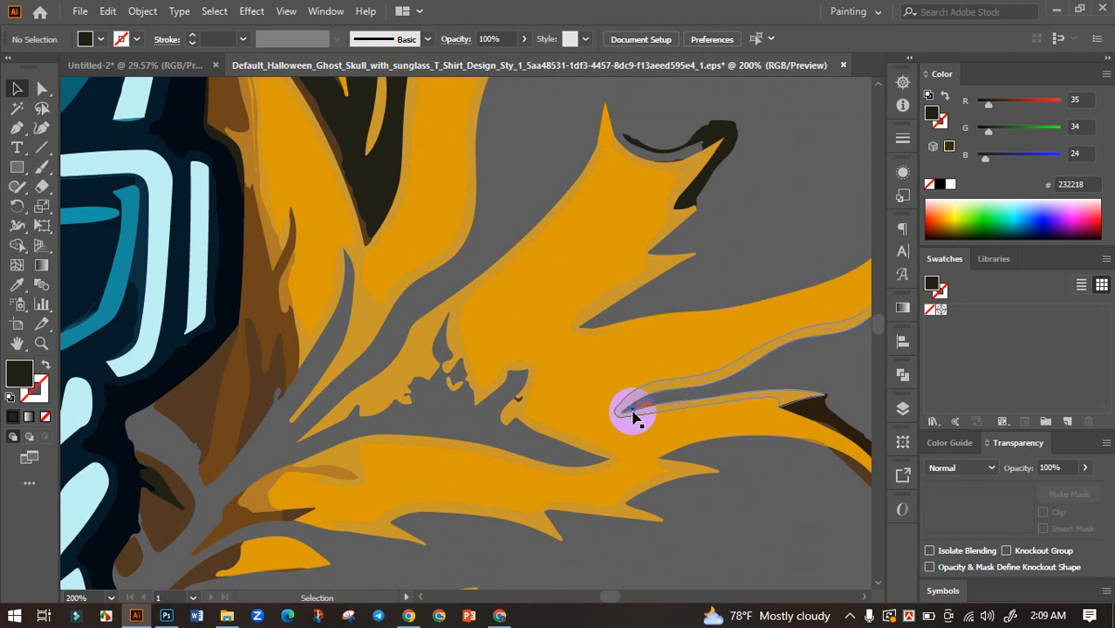
scroll(633, 417, down, 3)
scroll(708, 495, down, 2)
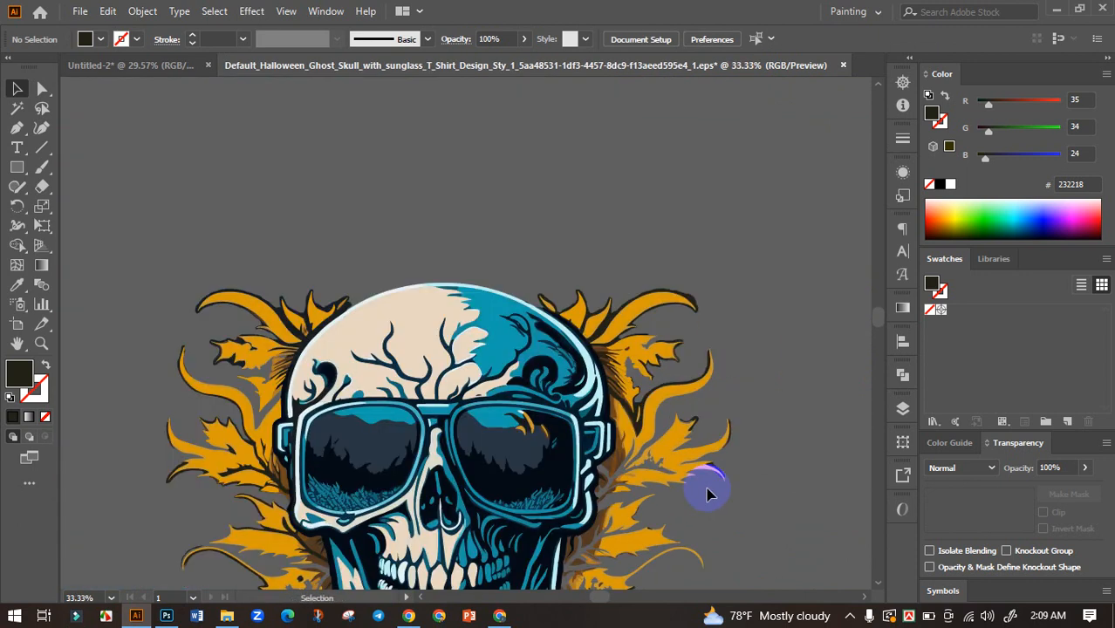
scroll(712, 401, down, 3)
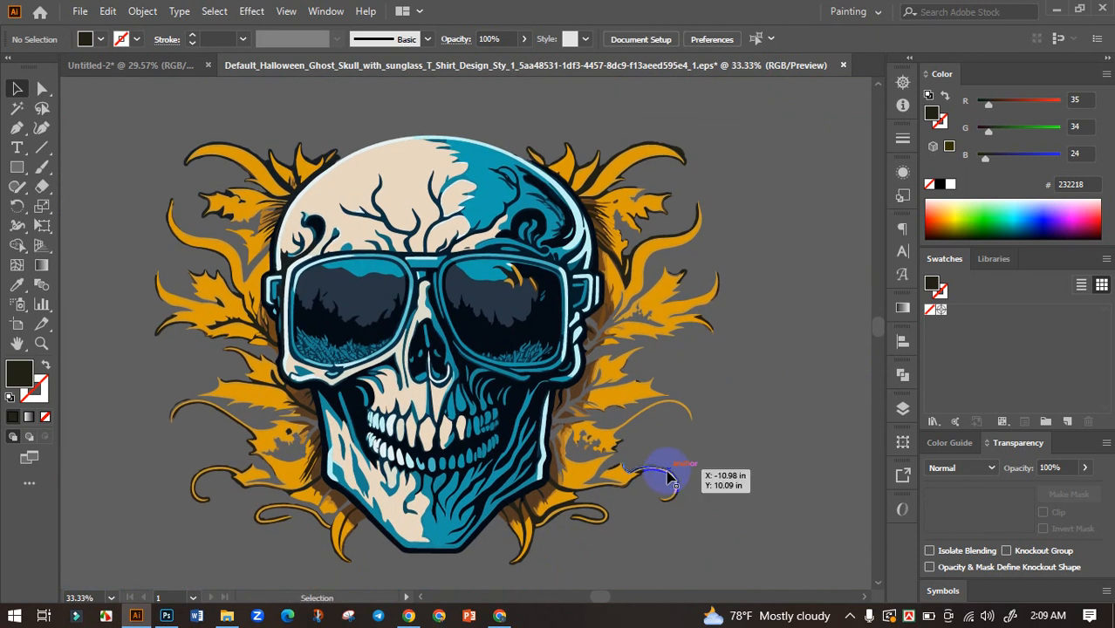
scroll(667, 473, up, 4)
scroll(711, 437, down, 3)
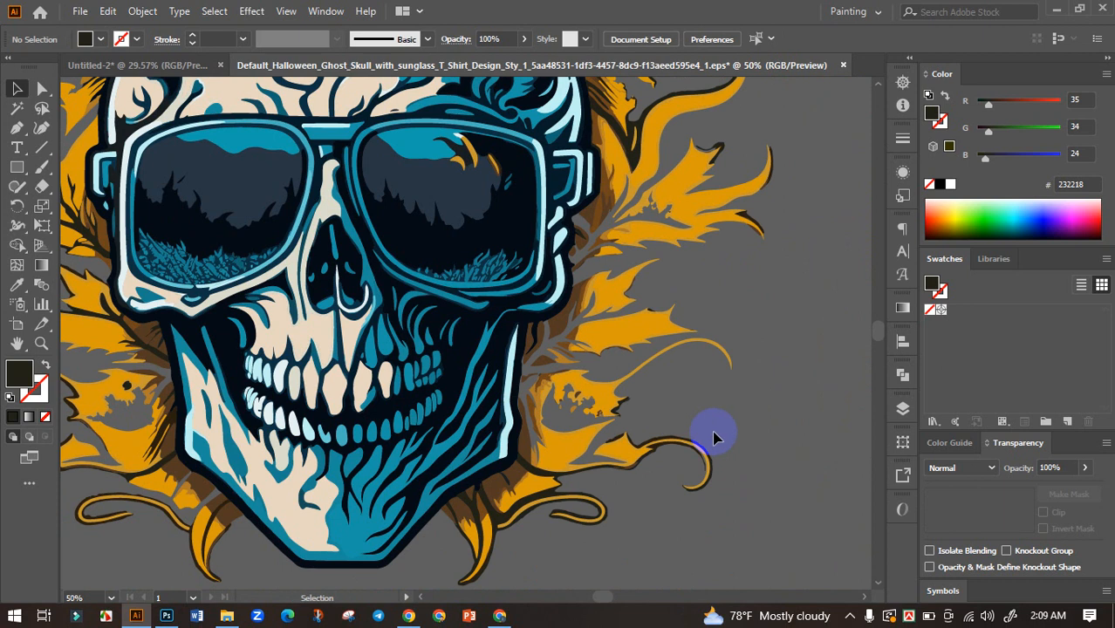
Delete the dark outline shapes around the looping tendril and the hooked tendril to the lower right of the jaw.
scroll(657, 400, down, 1)
scroll(560, 486, up, 4)
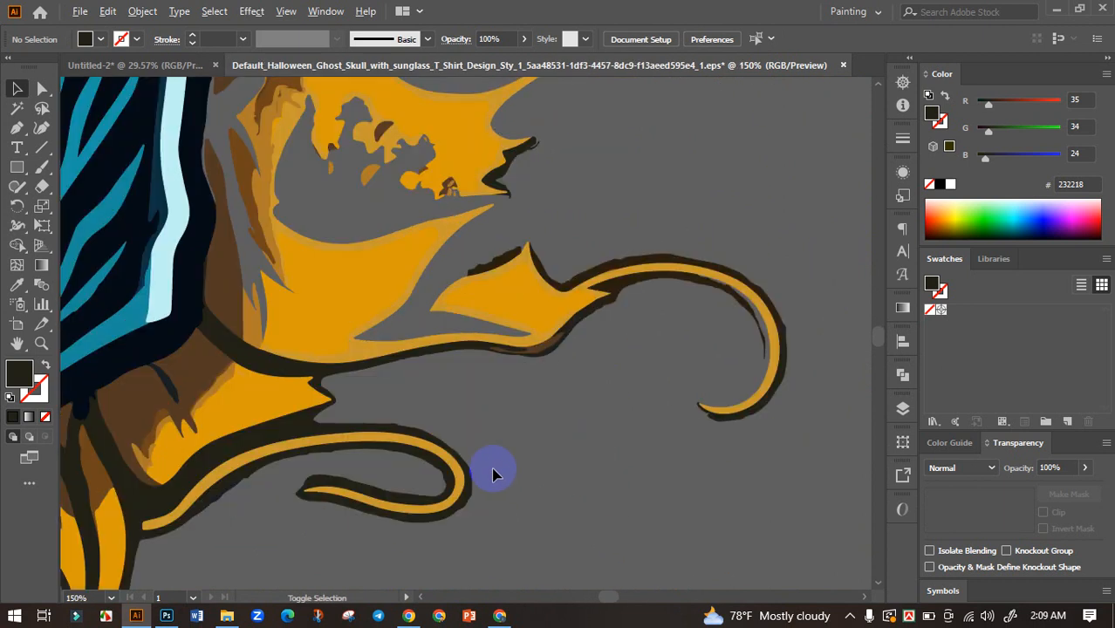
click(293, 431)
key(Delete)
click(578, 287)
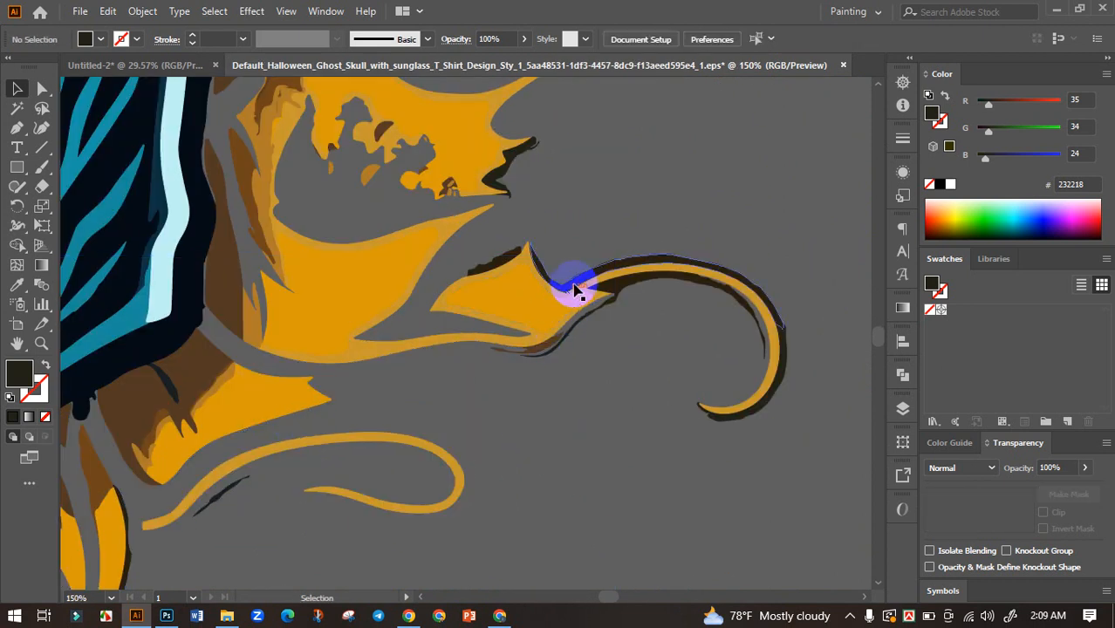
key(Delete)
click(650, 295)
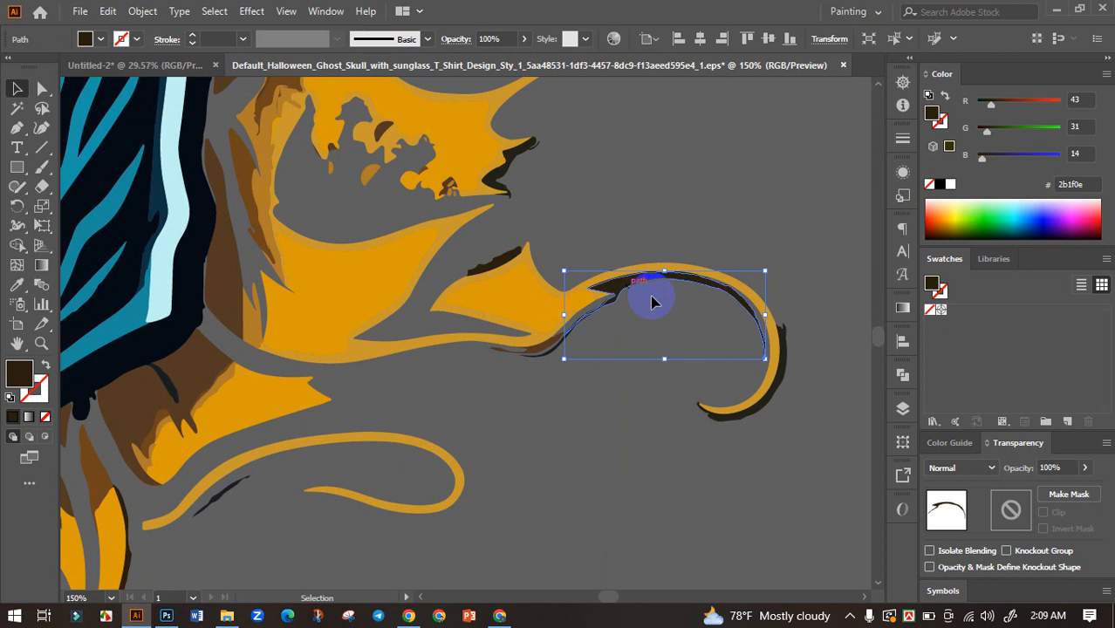
key(Delete)
click(788, 340)
key(Delete)
Delete the dark edge shapes on the hooked tendril's leaf and on the spiky leaf tips just above it.
click(513, 264)
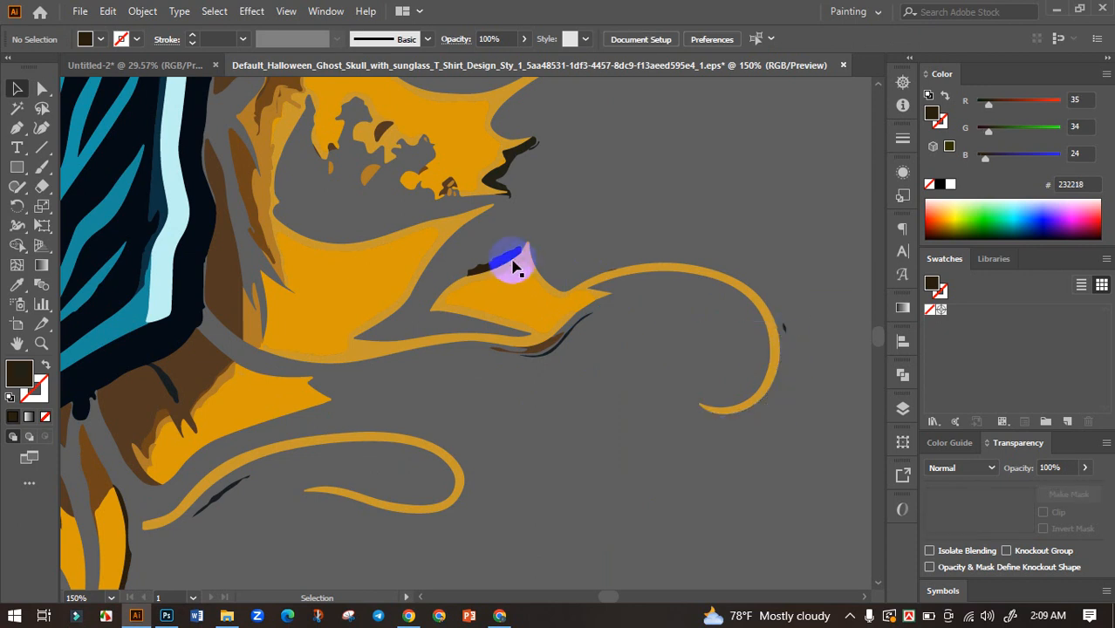
key(Delete)
click(503, 175)
key(Delete)
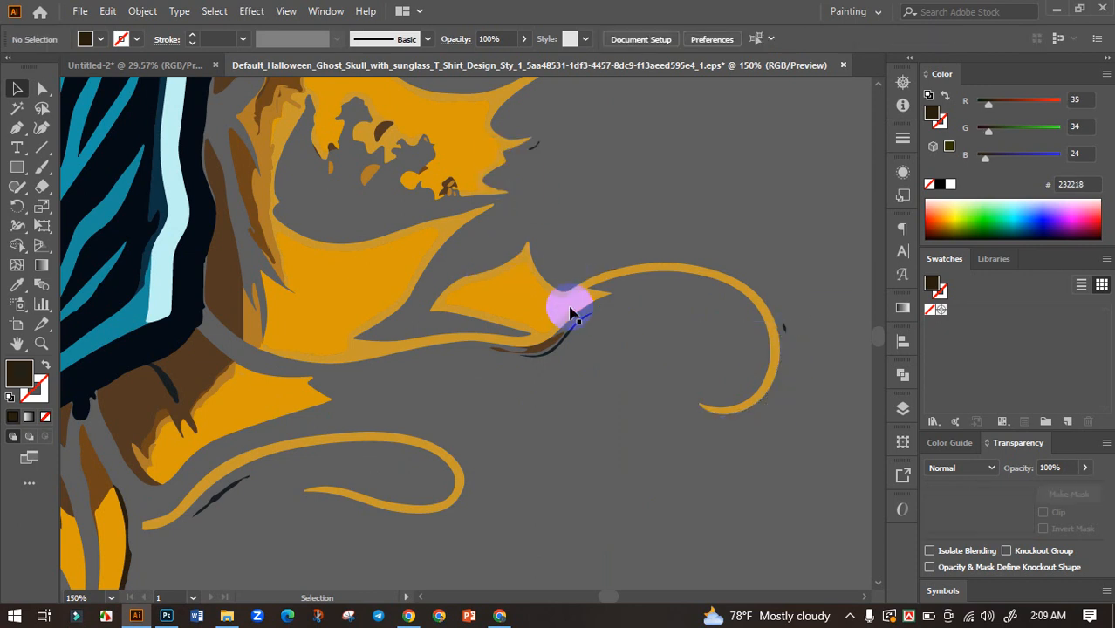
click(574, 330)
key(Delete)
Delete the small dark speck beside the hooked tendril and the remaining brown and dark slivers around the lower-right leaves.
click(782, 327)
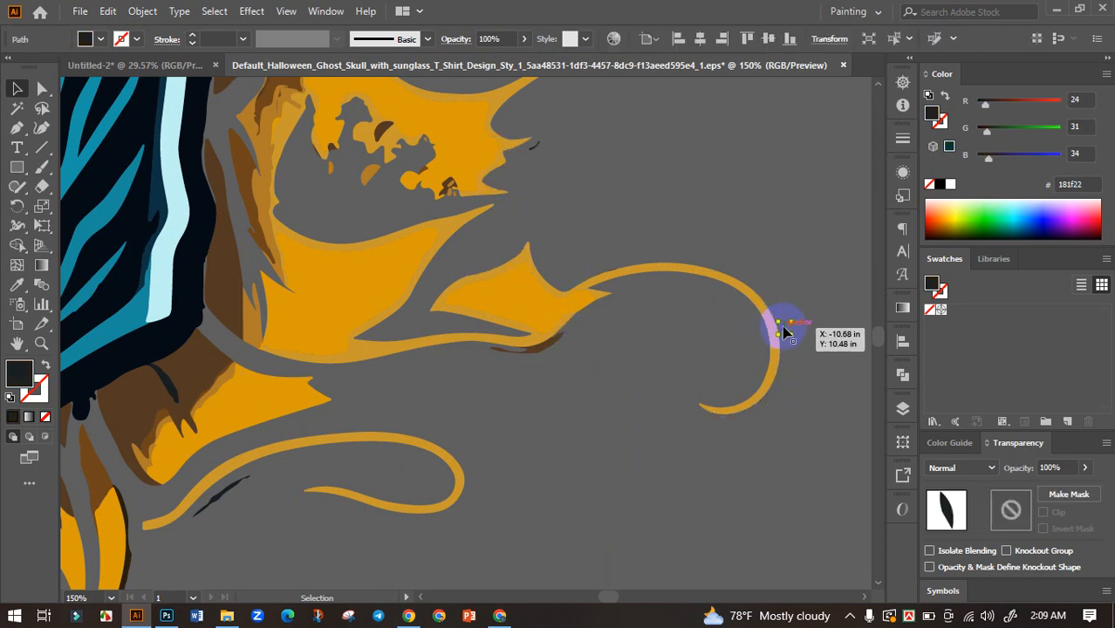
key(Delete)
click(532, 351)
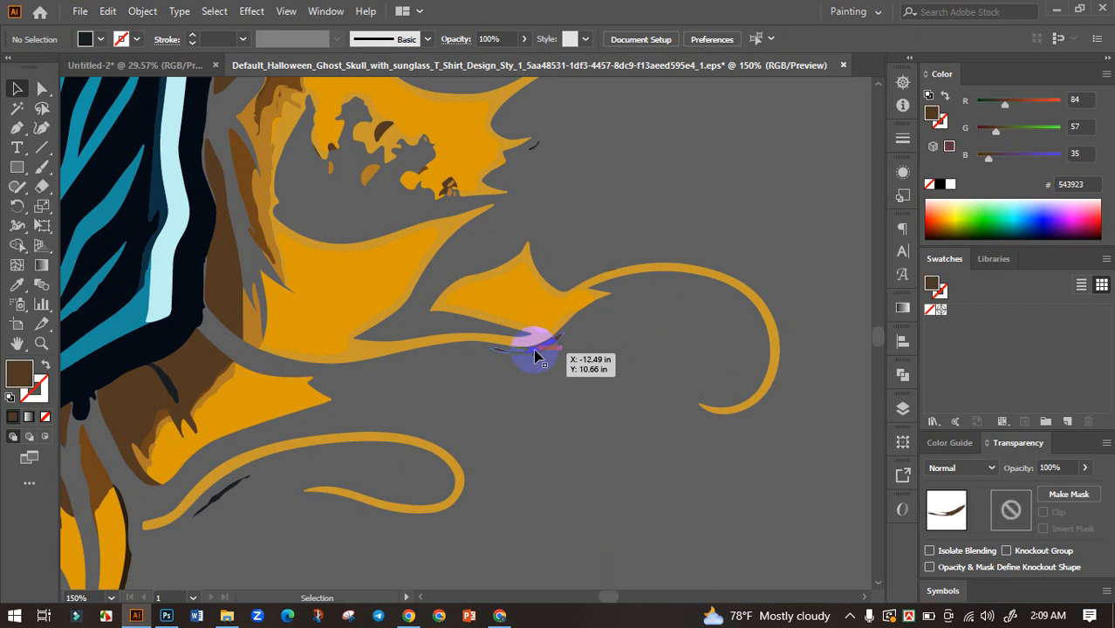
key(Delete)
drag(181, 377, 164, 376)
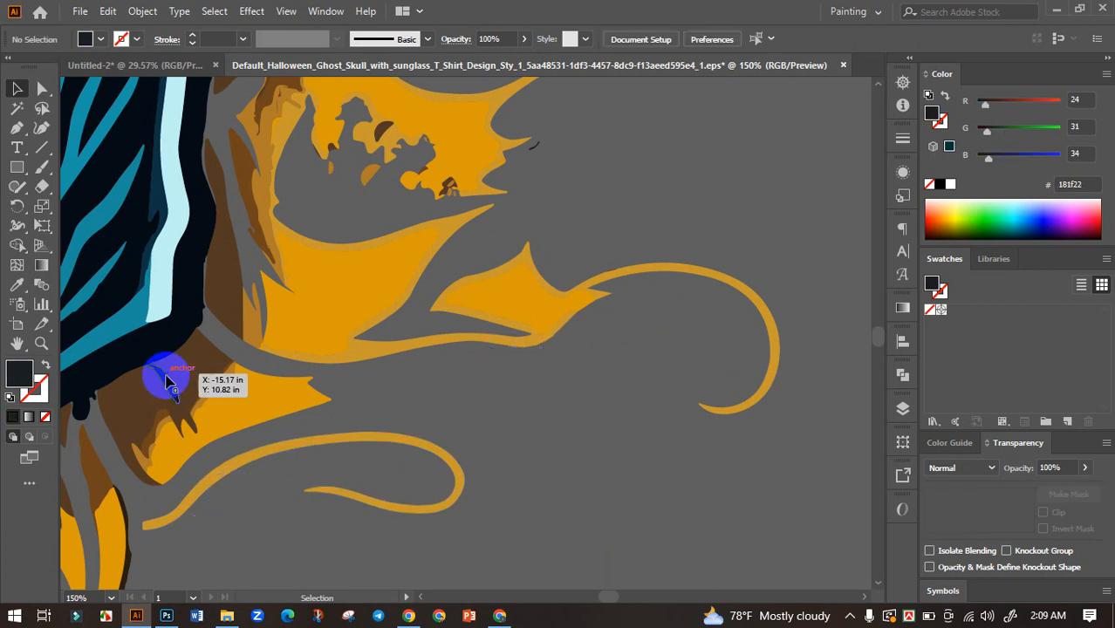
click(423, 418)
Delete the dark edge shapes on the tips of the branching leaf to the right of the sunglasses' temple.
drag(415, 235, 453, 493)
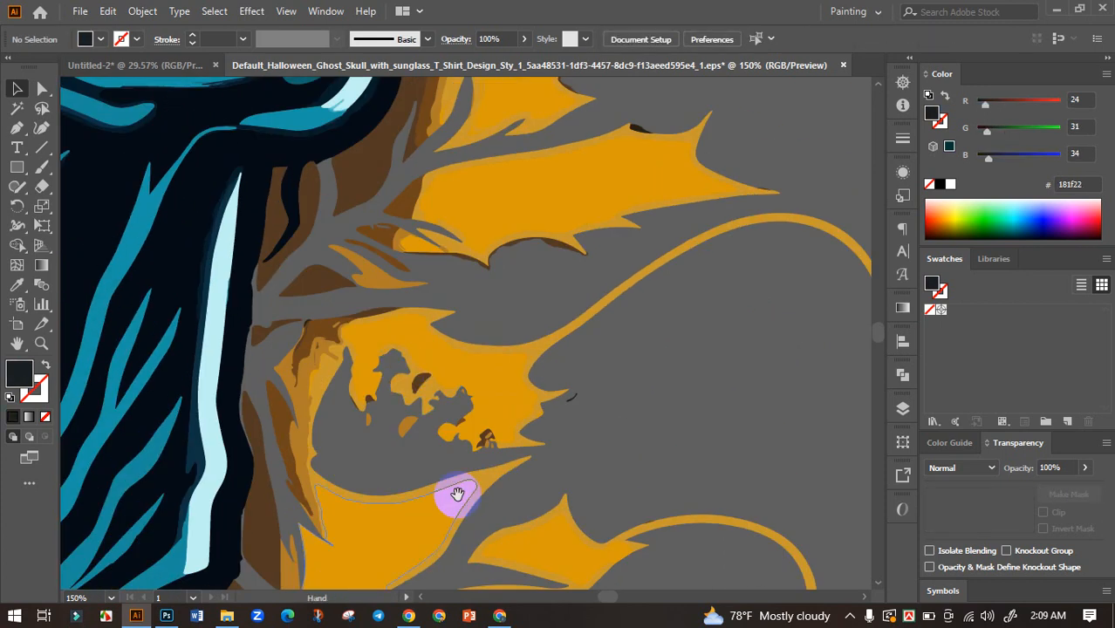
drag(639, 192, 598, 330)
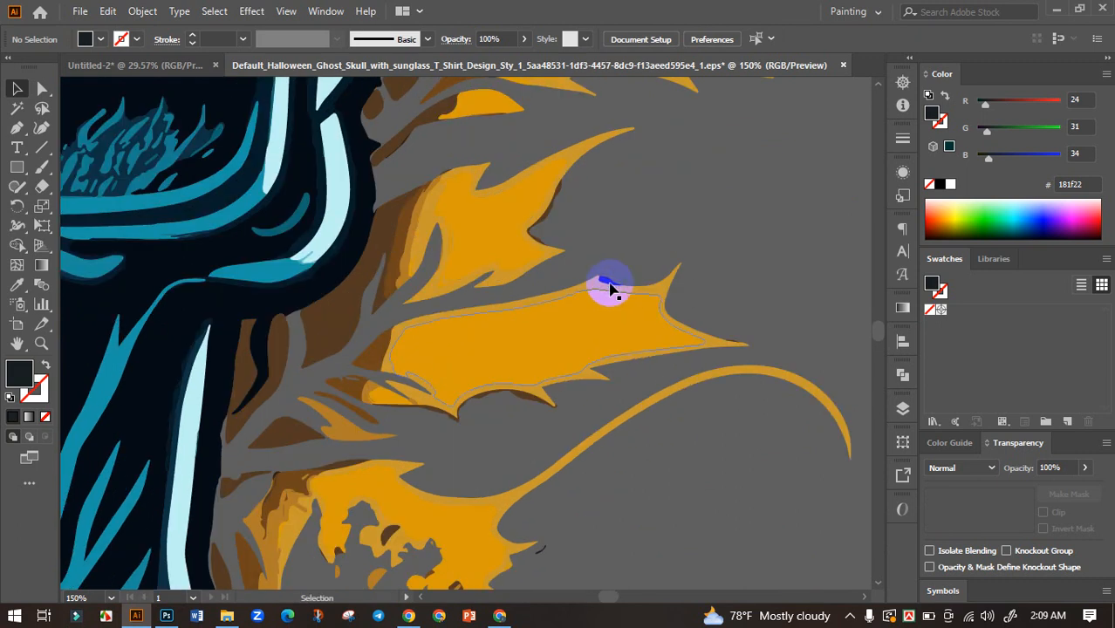
drag(622, 216, 543, 438)
drag(532, 366, 266, 496)
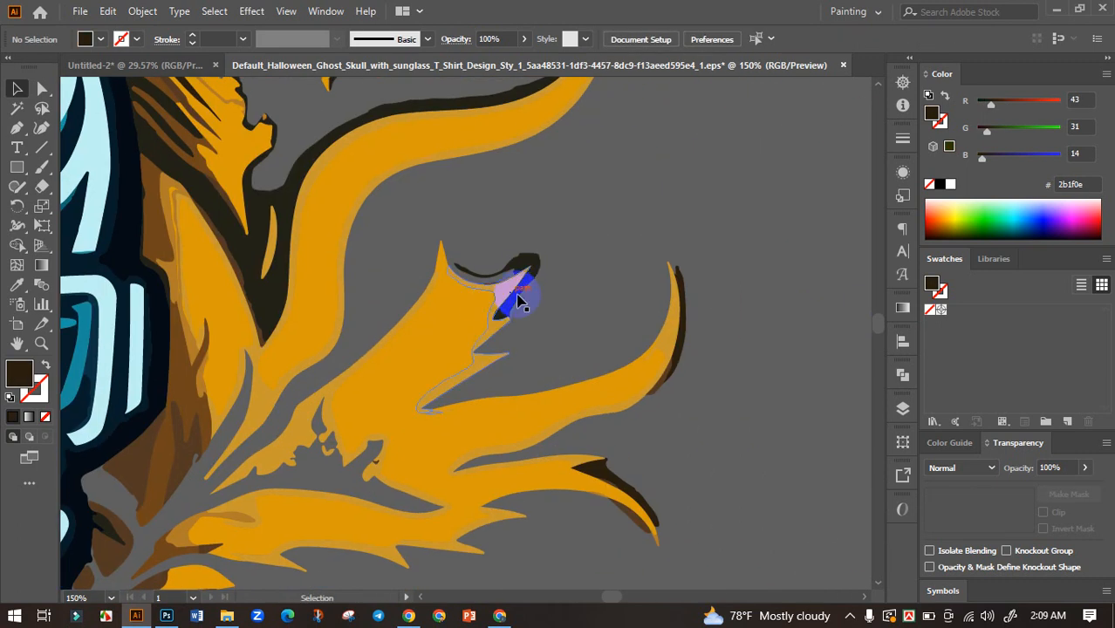
drag(520, 301, 689, 329)
click(686, 333)
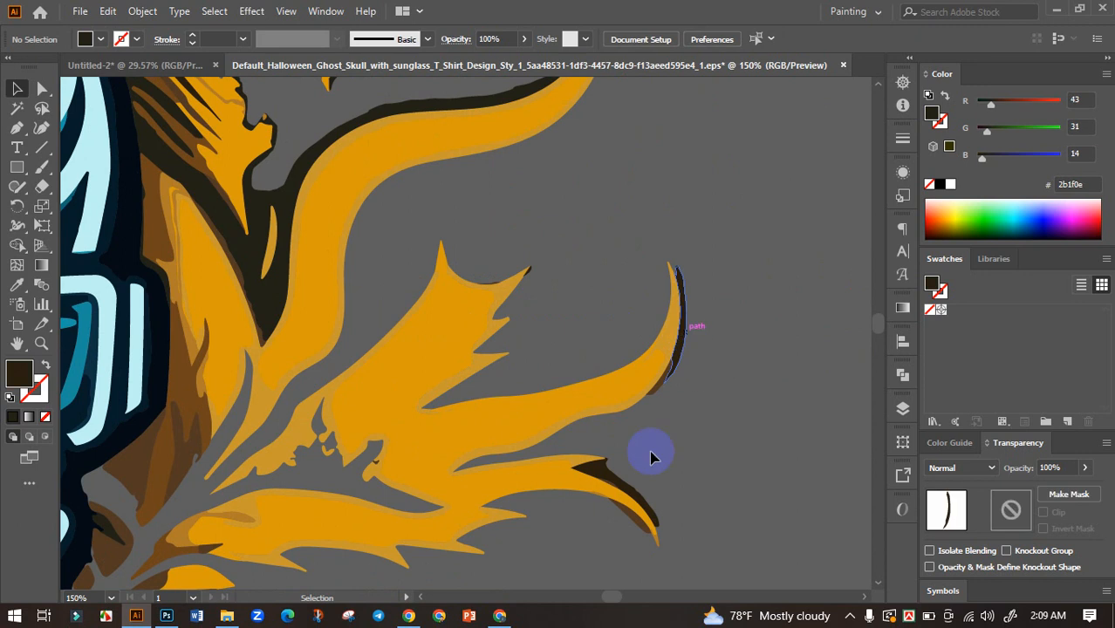
key(Delete)
click(606, 474)
key(Delete)
Delete the dark outline and gap shape along the long wavy flame to the right of the skull.
scroll(583, 277, up, 5)
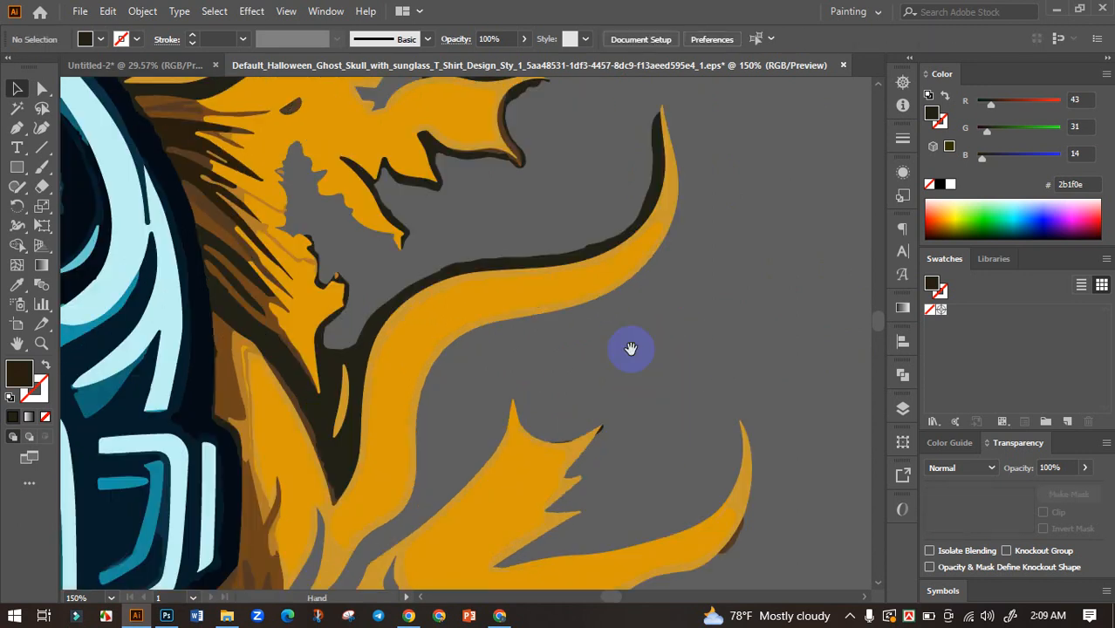
click(569, 311)
key(Delete)
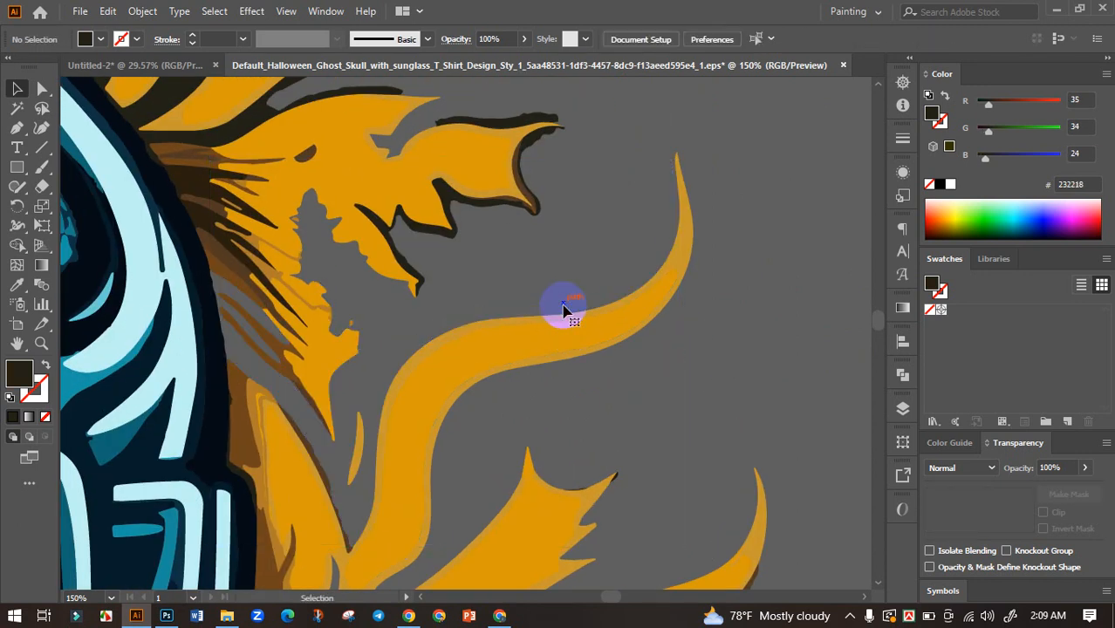
Delete the dark outline shapes above and below the jagged leaf over the wavy flame.
scroll(430, 325, up, 3)
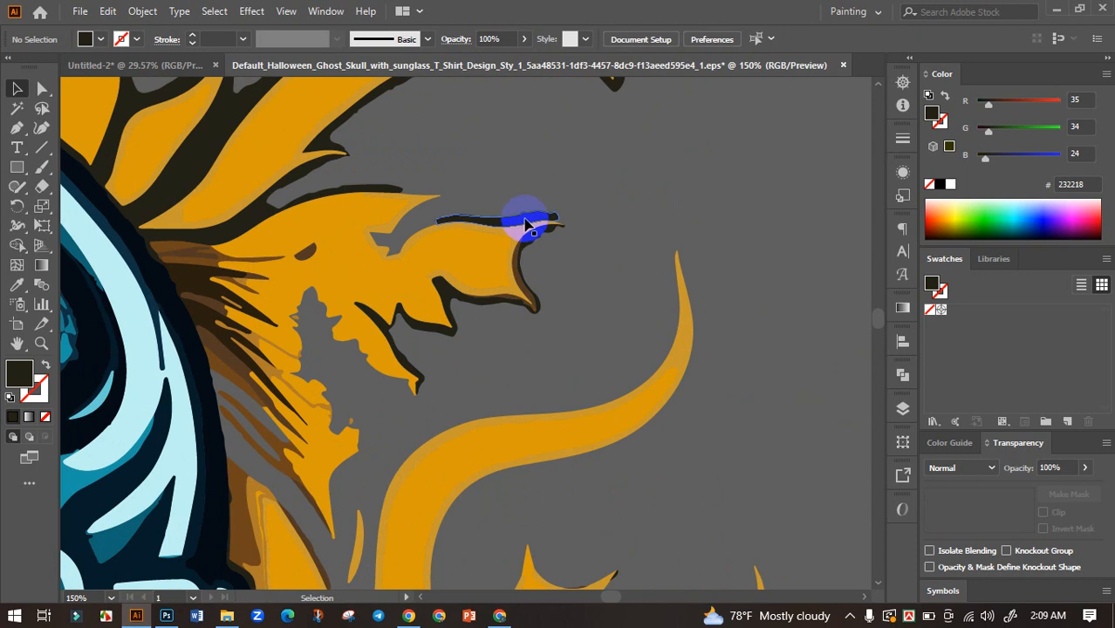
click(523, 220)
key(Delete)
click(362, 194)
key(Delete)
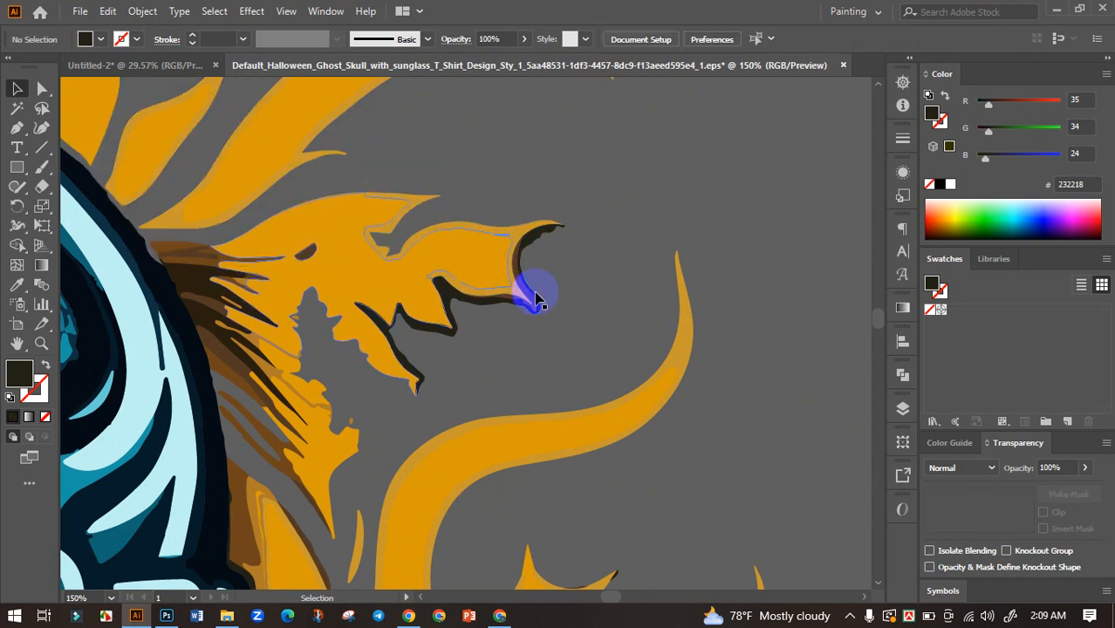
click(452, 301)
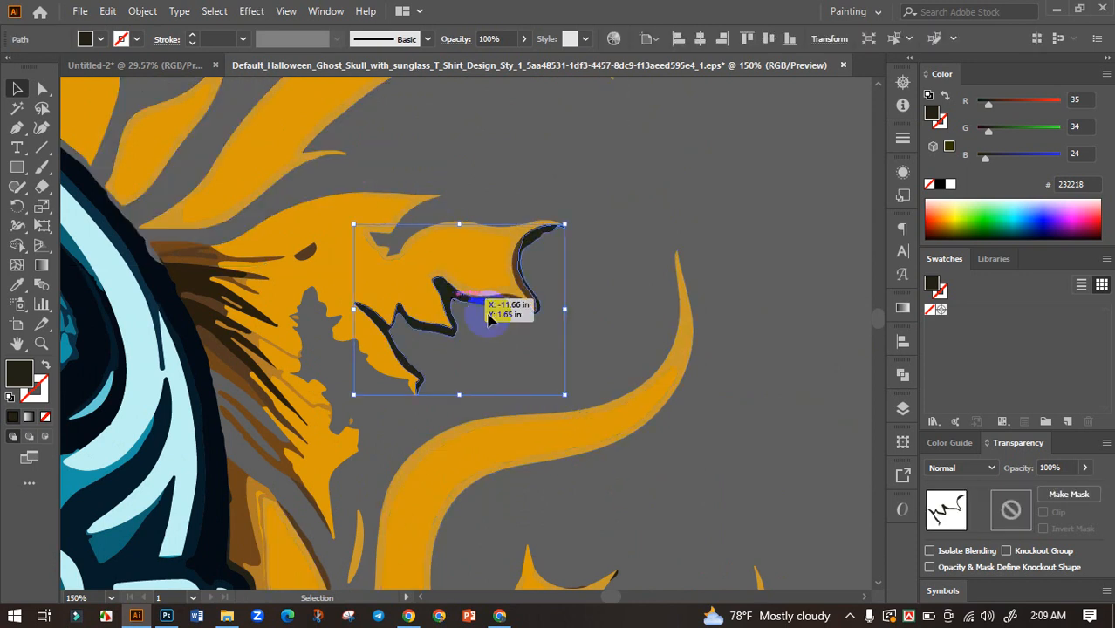
key(Delete)
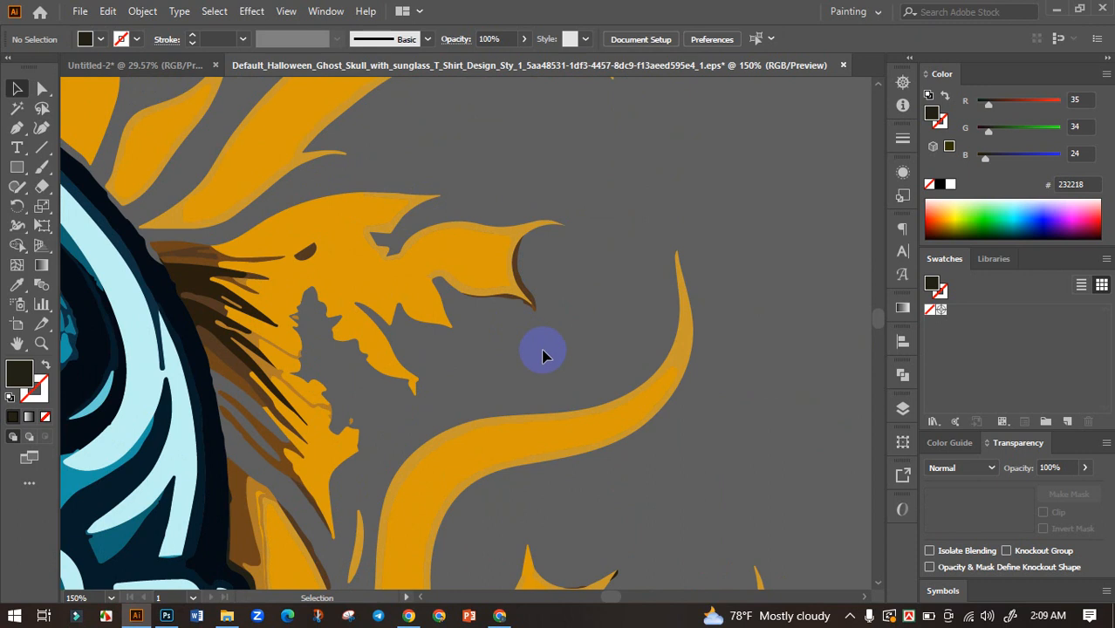
Delete the dark vein, outlines and tip sliver of the claw-shaped leaf and looping tendril to the lower left of the jaw.
scroll(557, 375, down, 3)
drag(491, 378, 652, 234)
drag(403, 384, 639, 228)
scroll(436, 510, up, 2)
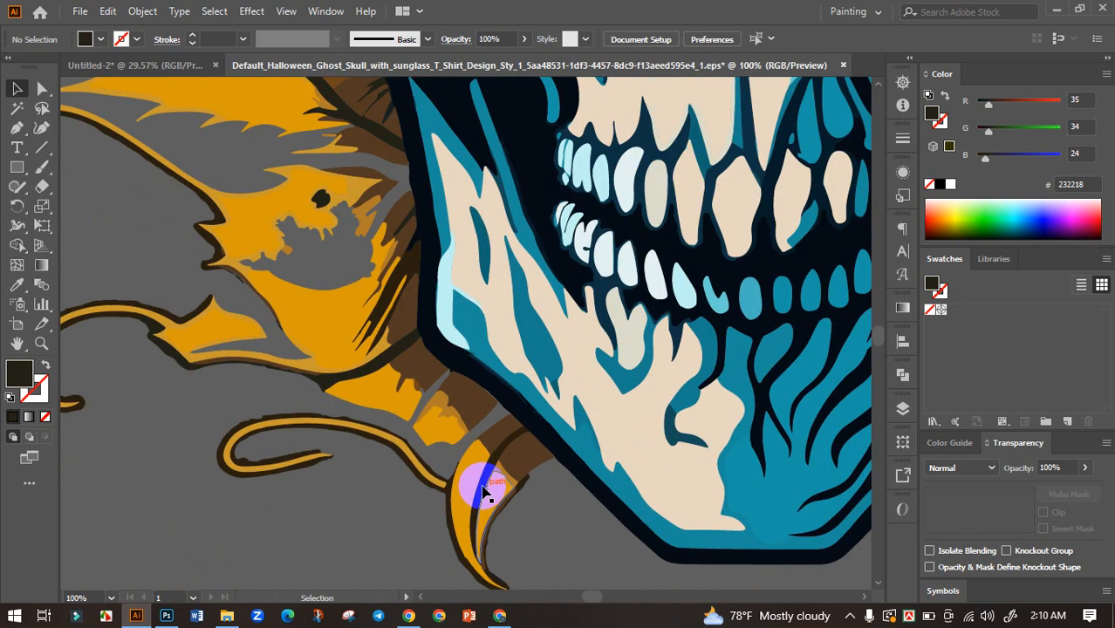
click(485, 494)
click(500, 513)
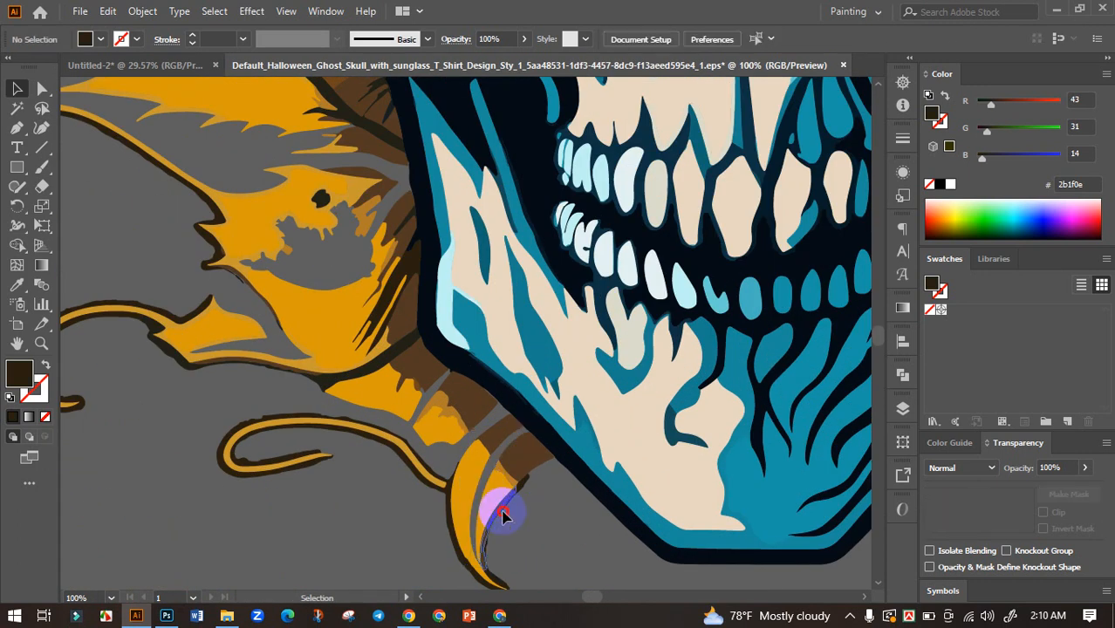
click(512, 499)
key(Delete)
scroll(524, 509, down, 1)
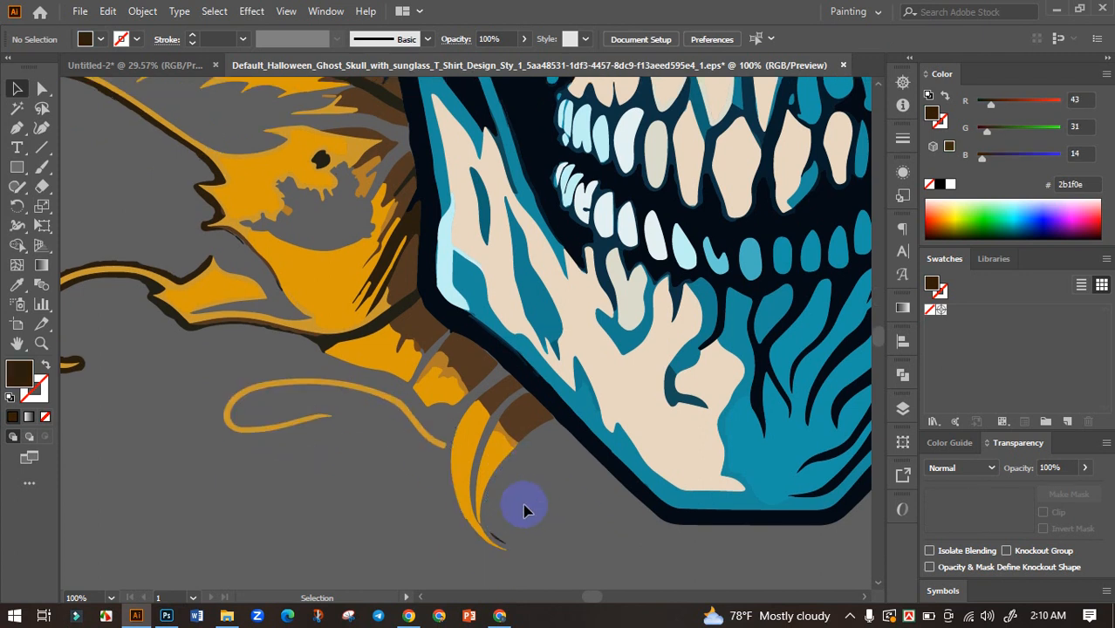
click(499, 543)
key(Delete)
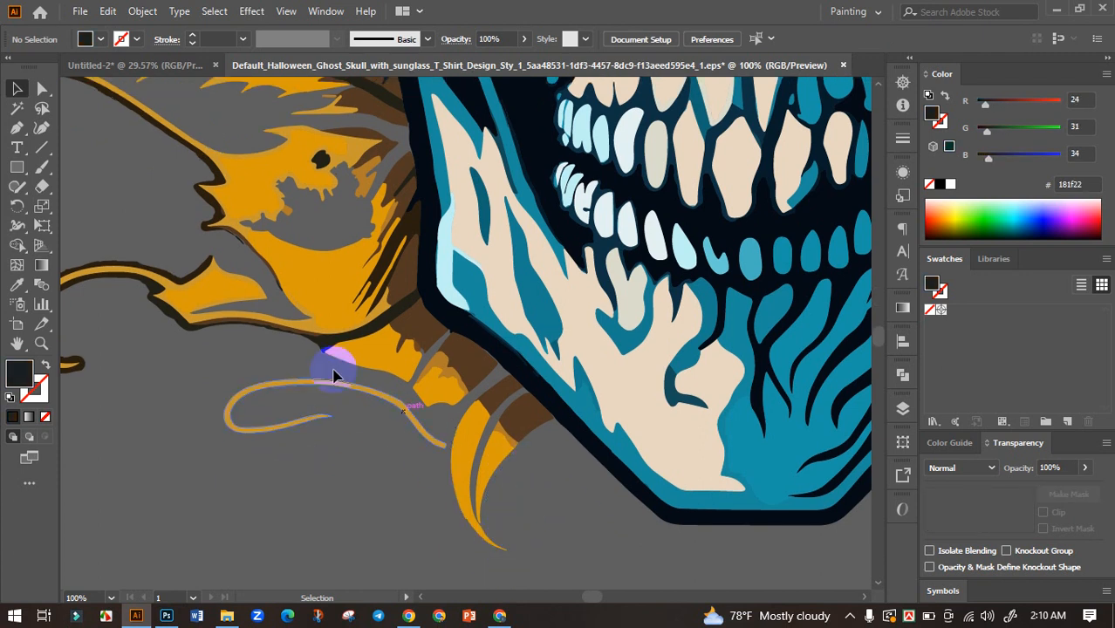
Delete the dark shape under the lower-left leaf and the dark outline around the hooked tendril beside it.
click(342, 343)
key(Delete)
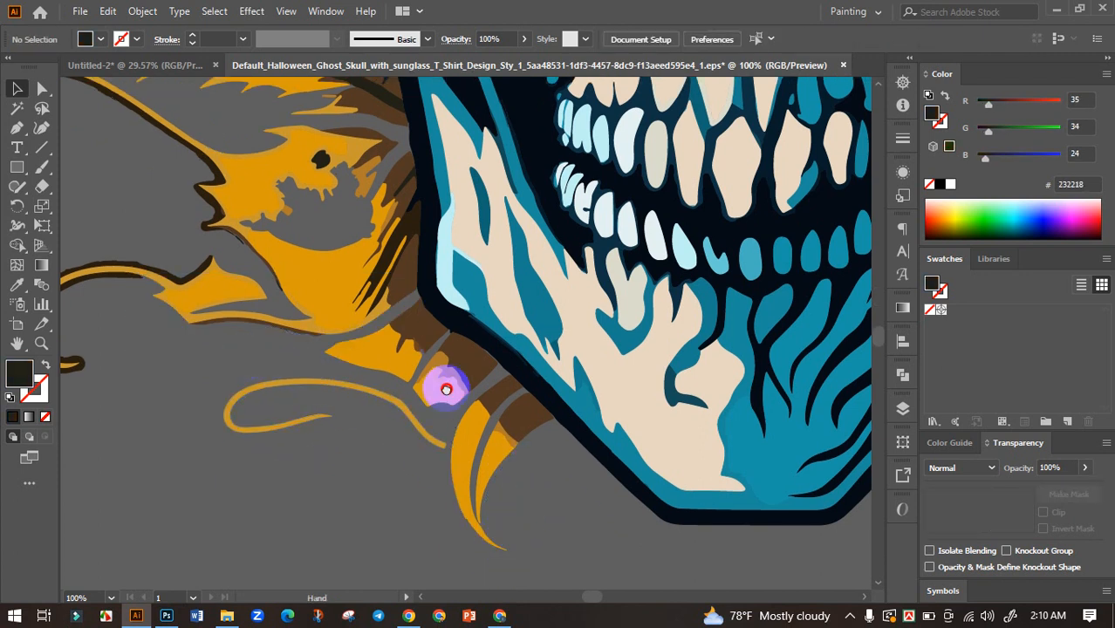
drag(445, 389, 809, 444)
scroll(546, 341, up, 2)
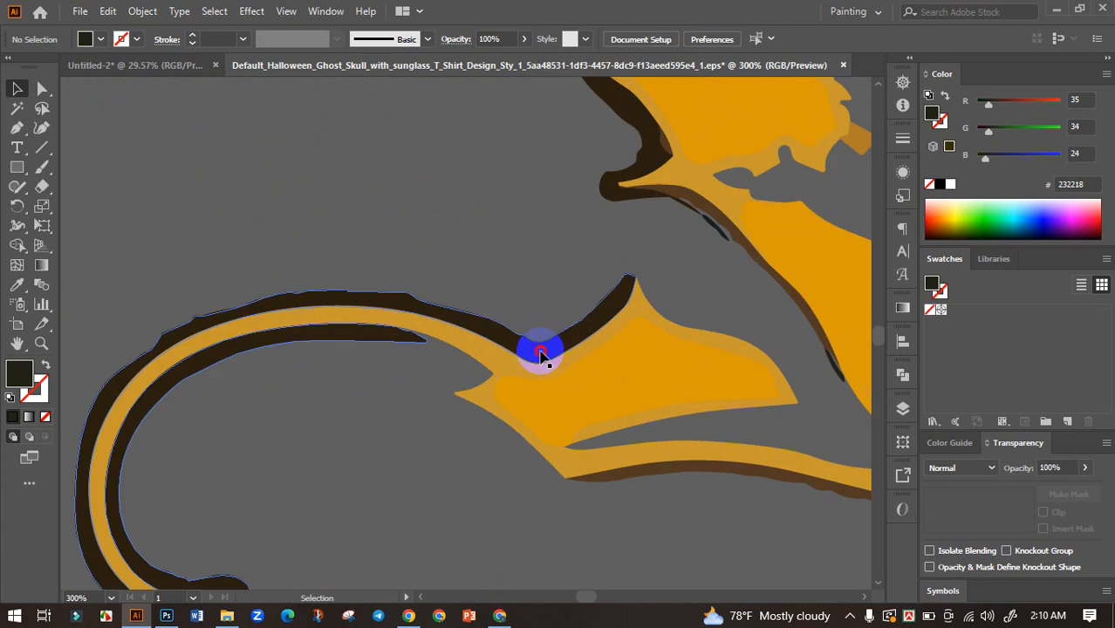
click(545, 355)
key(Delete)
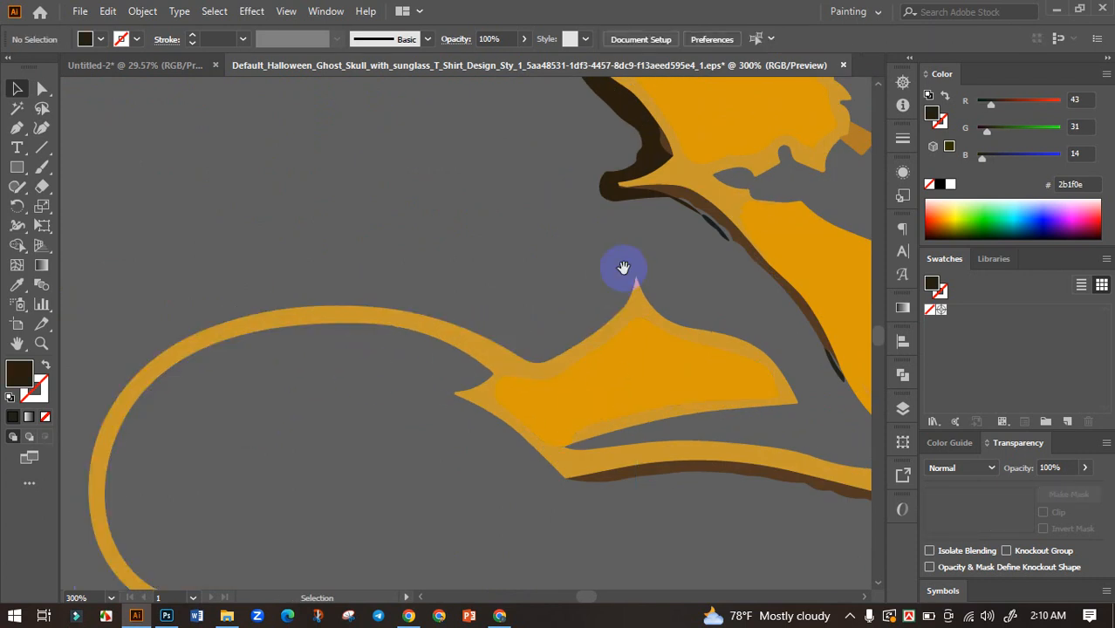
Delete the dark outline, brown edge shapes and small dark slivers along the spiky leaf above the left-hand hooked tendril.
drag(623, 266, 548, 373)
click(565, 297)
key(Delete)
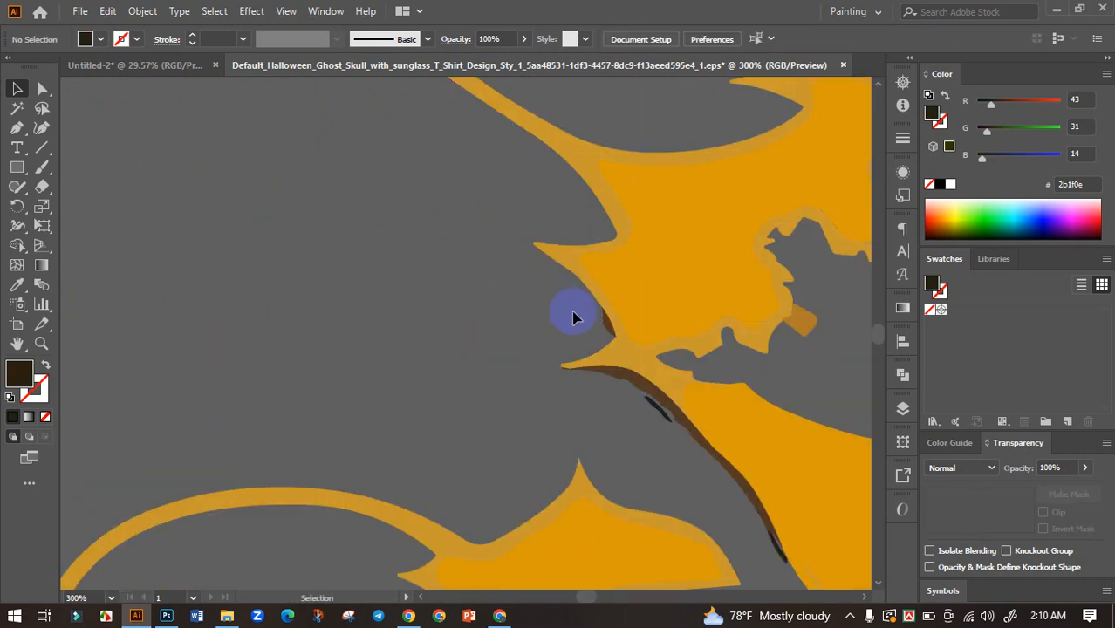
click(609, 327)
key(Delete)
click(665, 417)
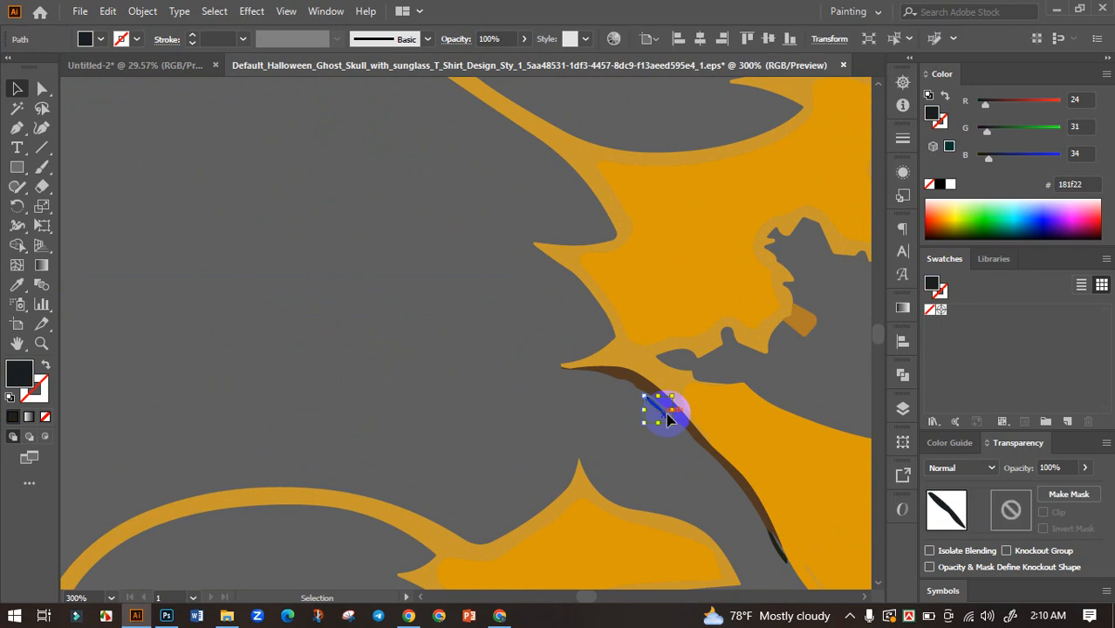
key(Delete)
click(677, 420)
key(Delete)
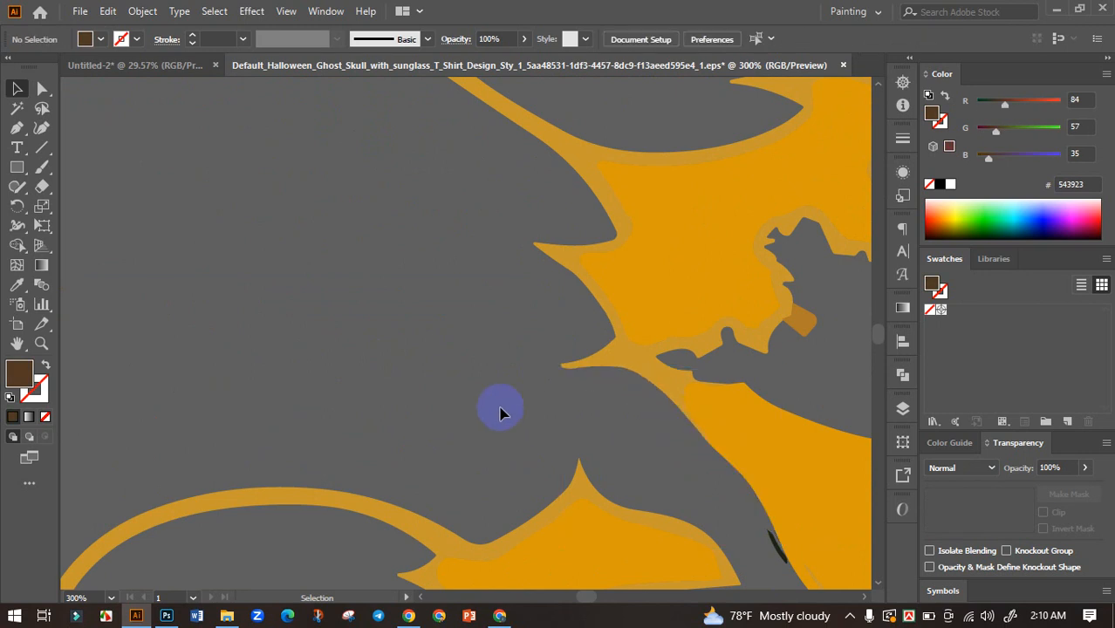
click(773, 541)
key(Delete)
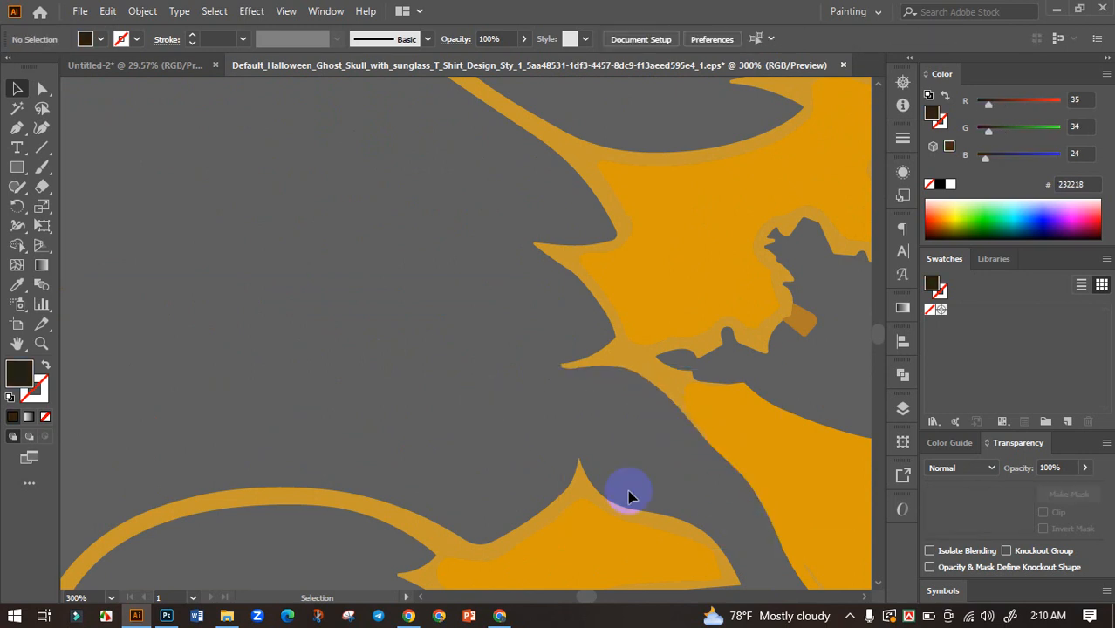
Delete the dark outline at the long thin tendril's tip and the branching dark gap shape between the leaves left of the jaw.
scroll(449, 442, down, 3)
drag(627, 426, 643, 501)
scroll(381, 395, up, 2)
click(344, 384)
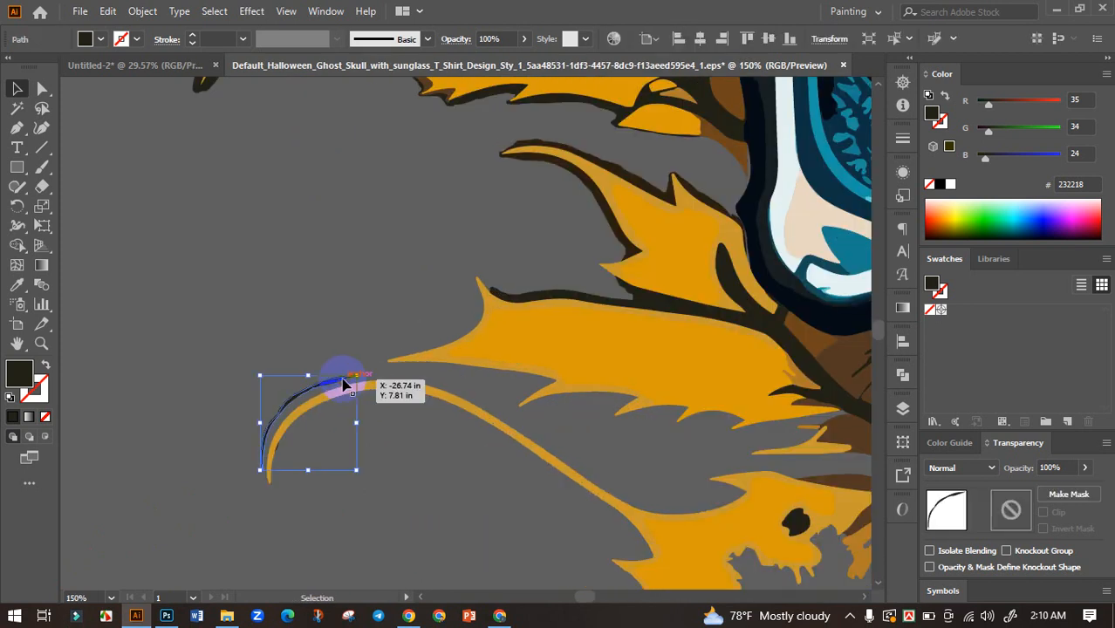
key(Delete)
scroll(490, 391, right, 5)
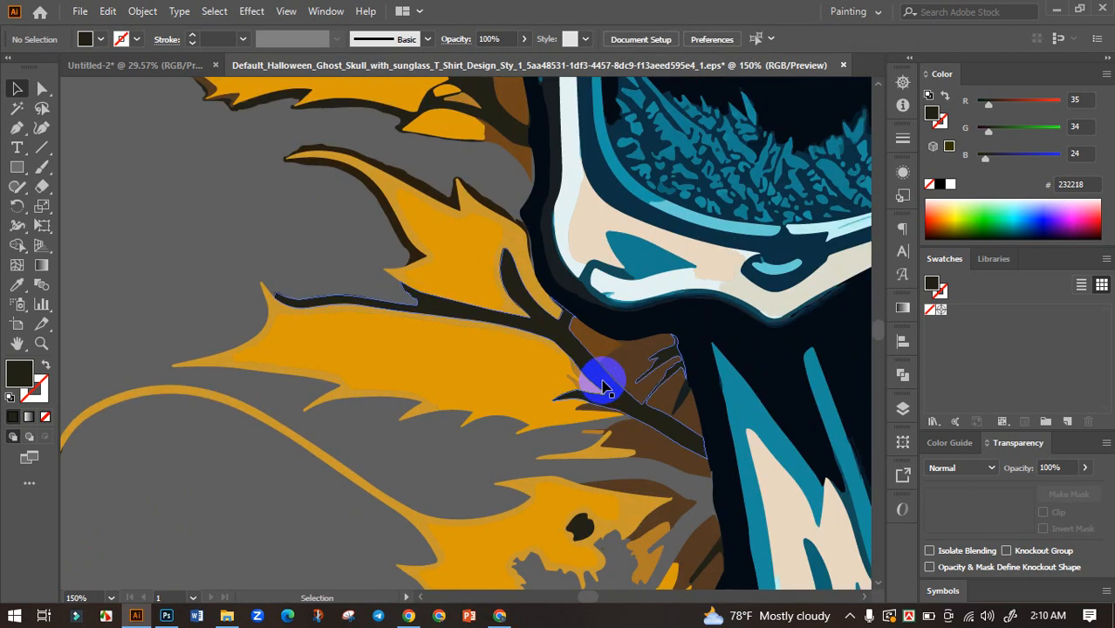
click(605, 384)
key(Delete)
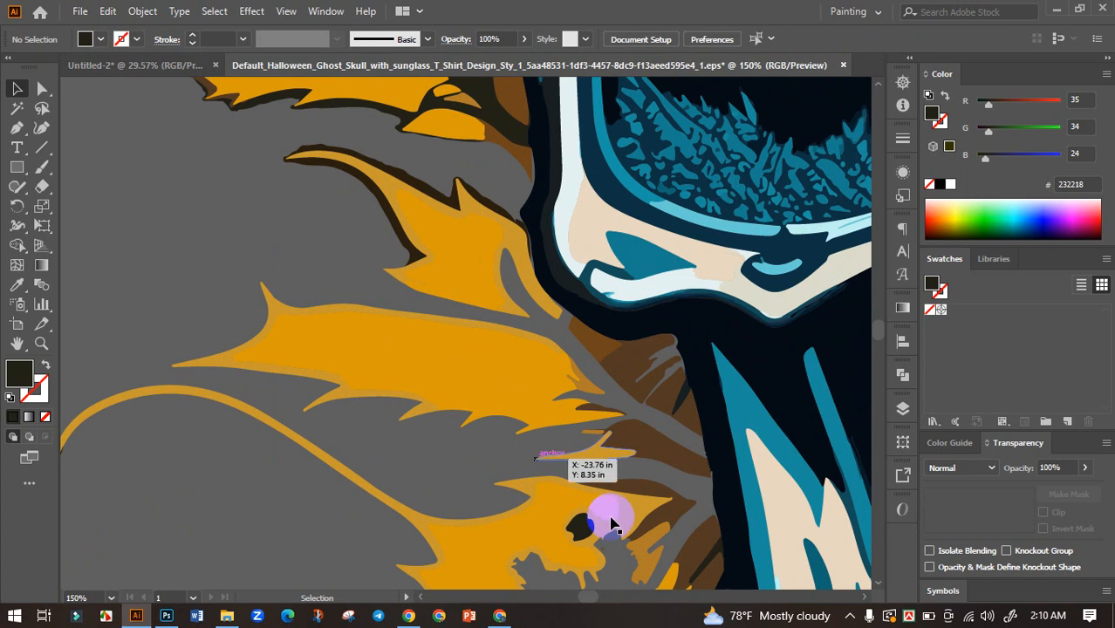
Delete the dark spot in the lower-left leaf and the two dark slivers in the brown area beside the jaw.
click(583, 528)
key(Delete)
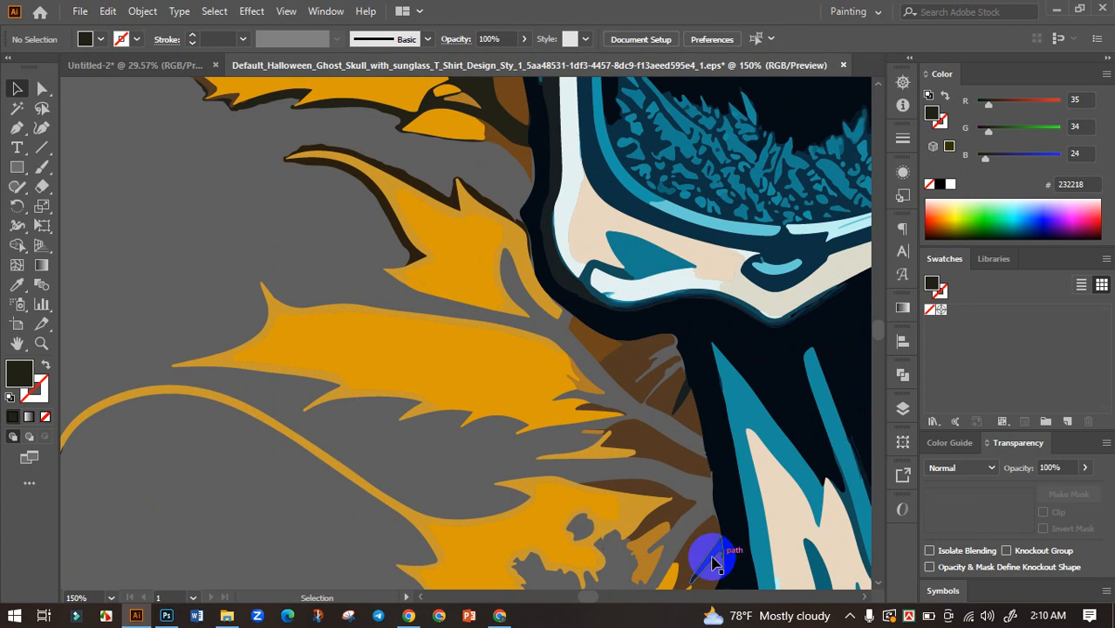
click(714, 563)
key(Delete)
click(685, 397)
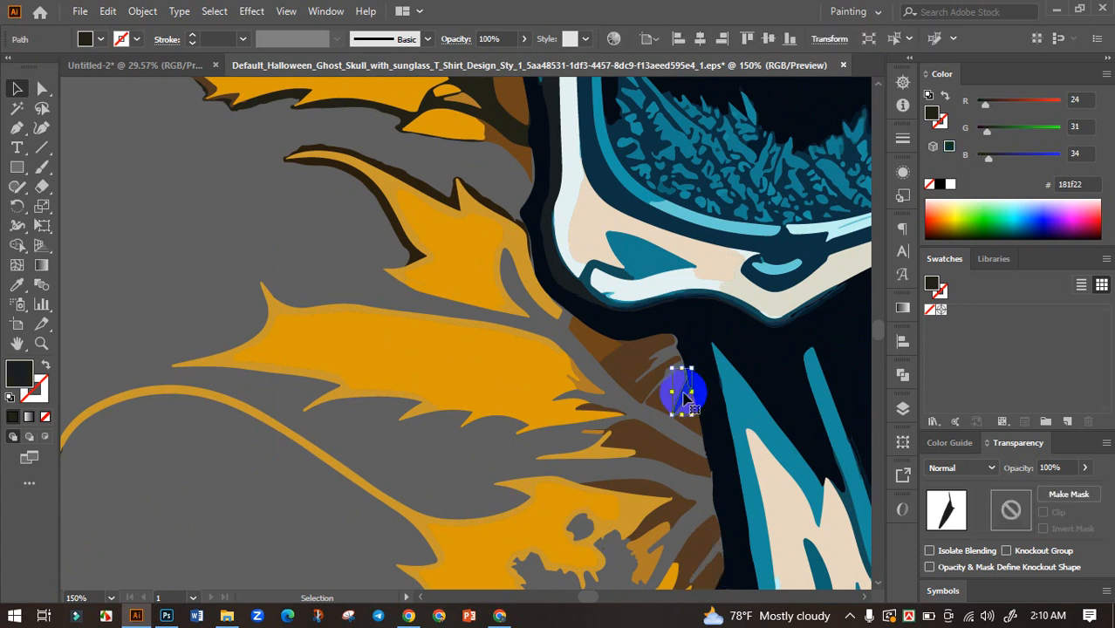
key(Delete)
drag(404, 216, 417, 410)
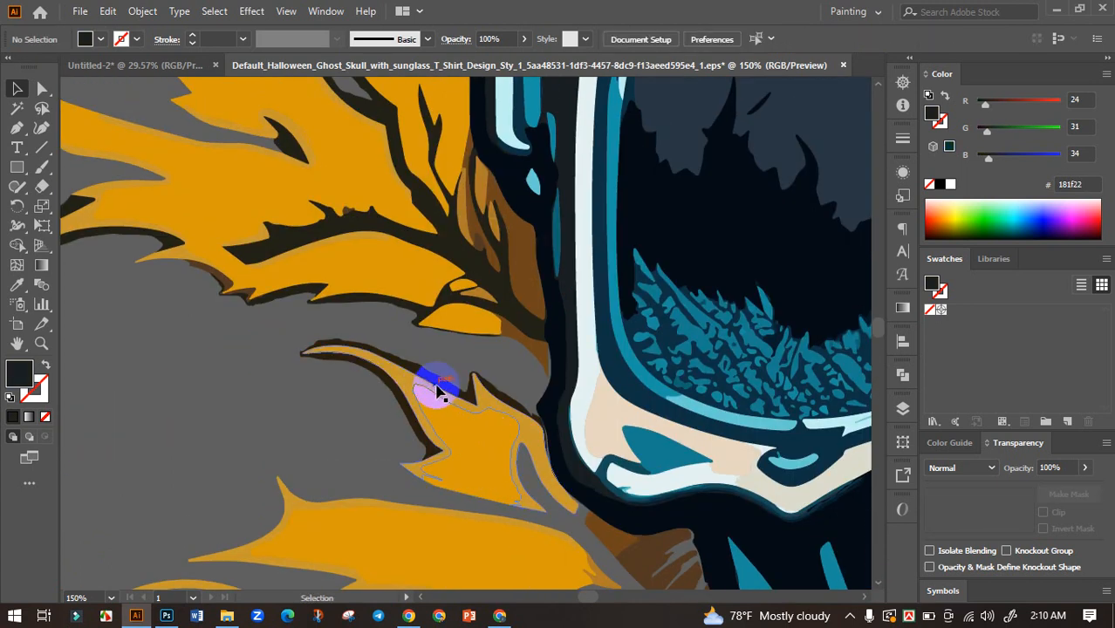
Delete the dark outline of the leaf beside the jaw and the branching dark shapes within the larger leaf above it.
click(442, 388)
key(Delete)
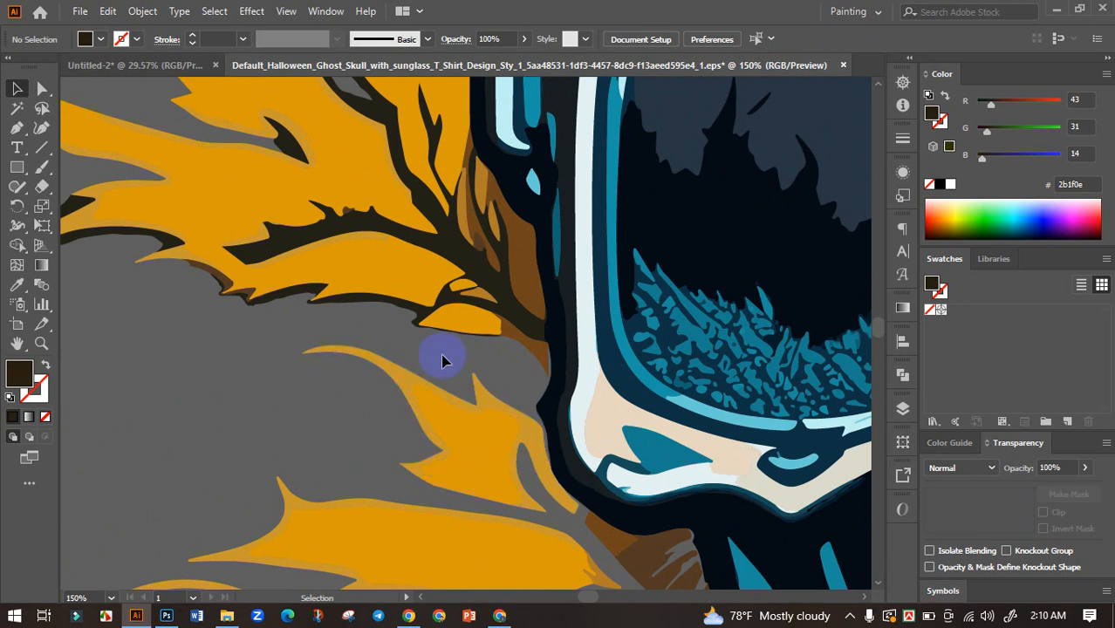
scroll(442, 360, up, 3)
click(463, 340)
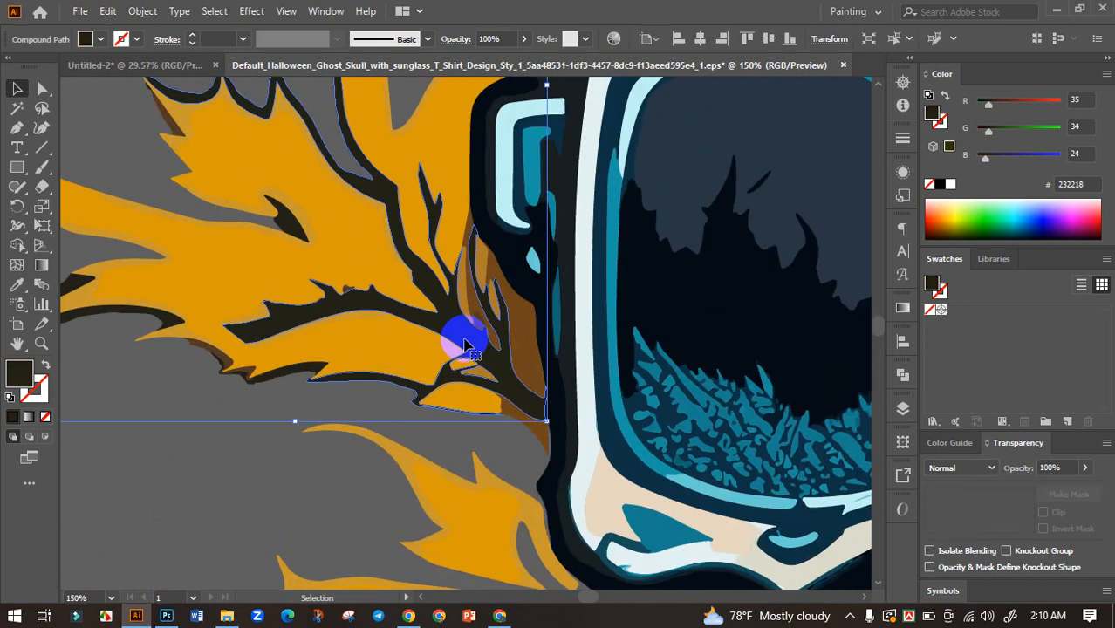
key(Delete)
click(283, 223)
key(Delete)
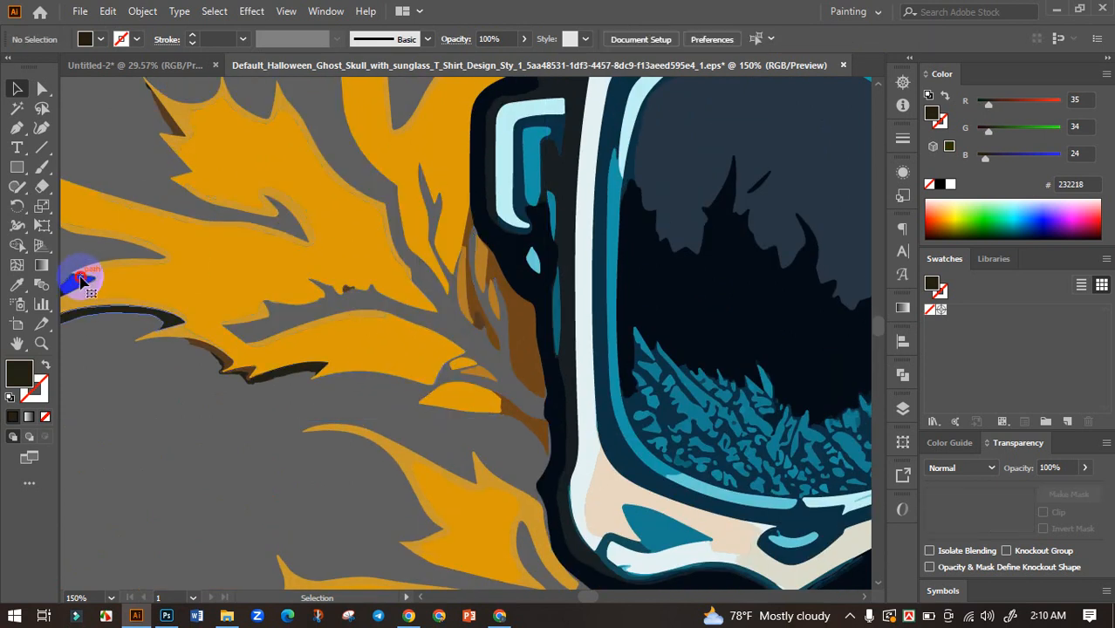
Delete the dark shape at the far-left leaf gap and the dark edge pieces along the underside of the large leaf.
click(81, 279)
key(Delete)
click(259, 371)
key(Delete)
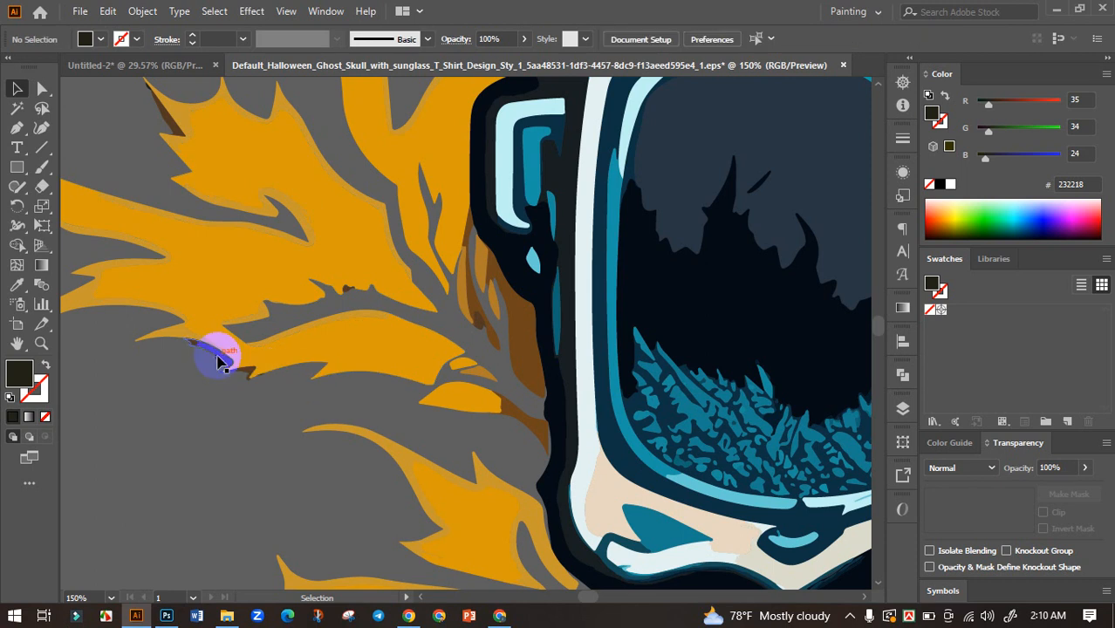
click(219, 358)
key(Delete)
Delete the brown edge of the spiky leaf and the dark slivers along the curved leaf tips left of the glasses.
scroll(366, 349, up, 6)
scroll(366, 349, left, 5)
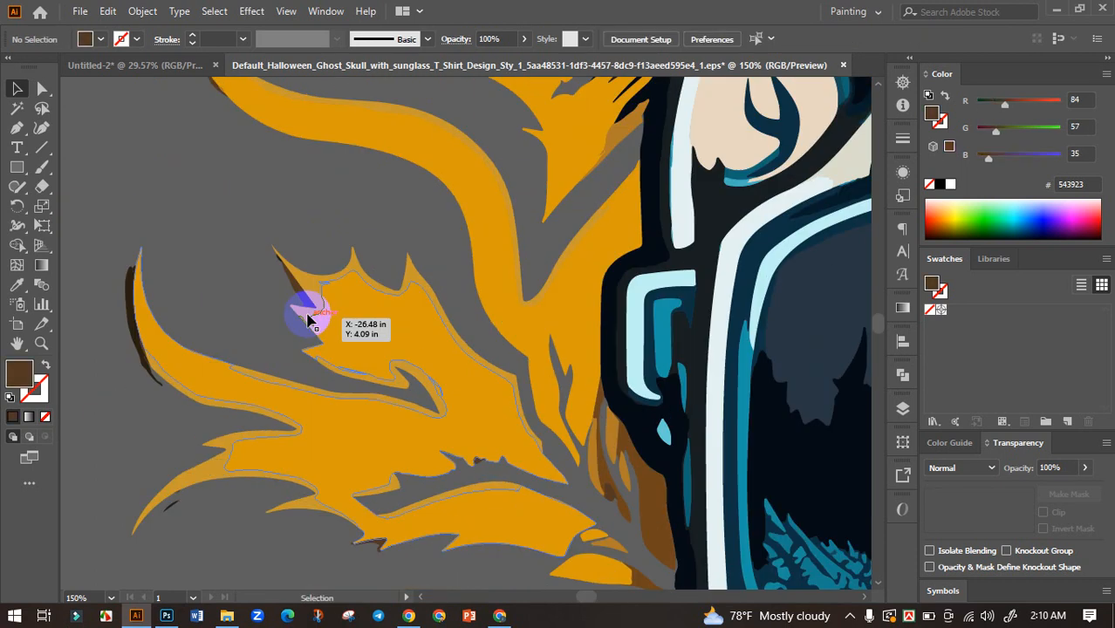
click(301, 294)
key(Delete)
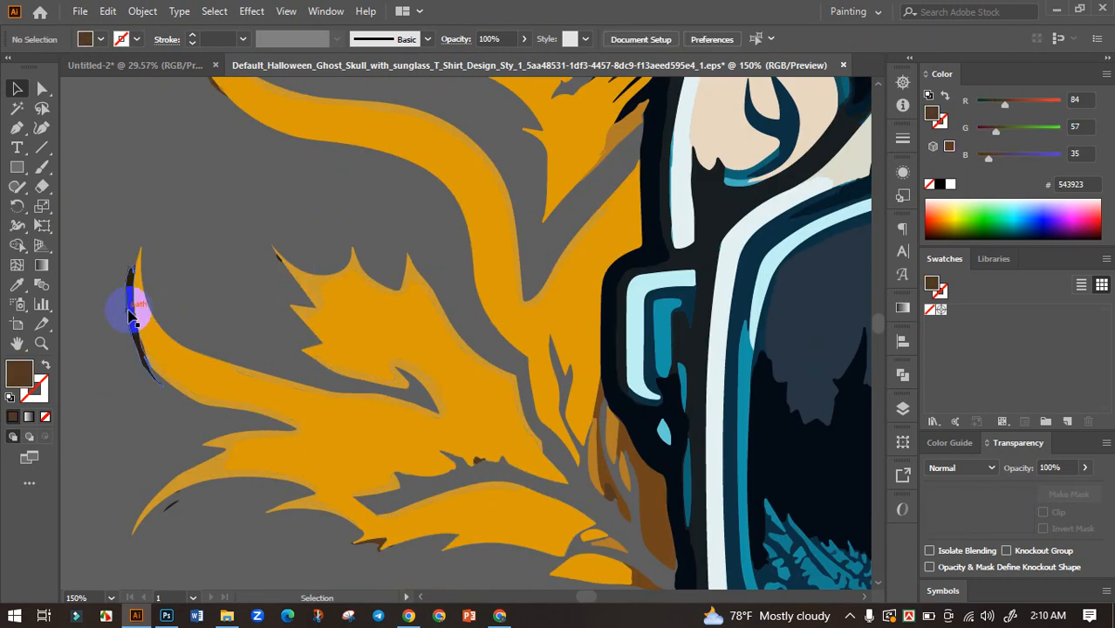
click(131, 316)
key(Delete)
click(172, 507)
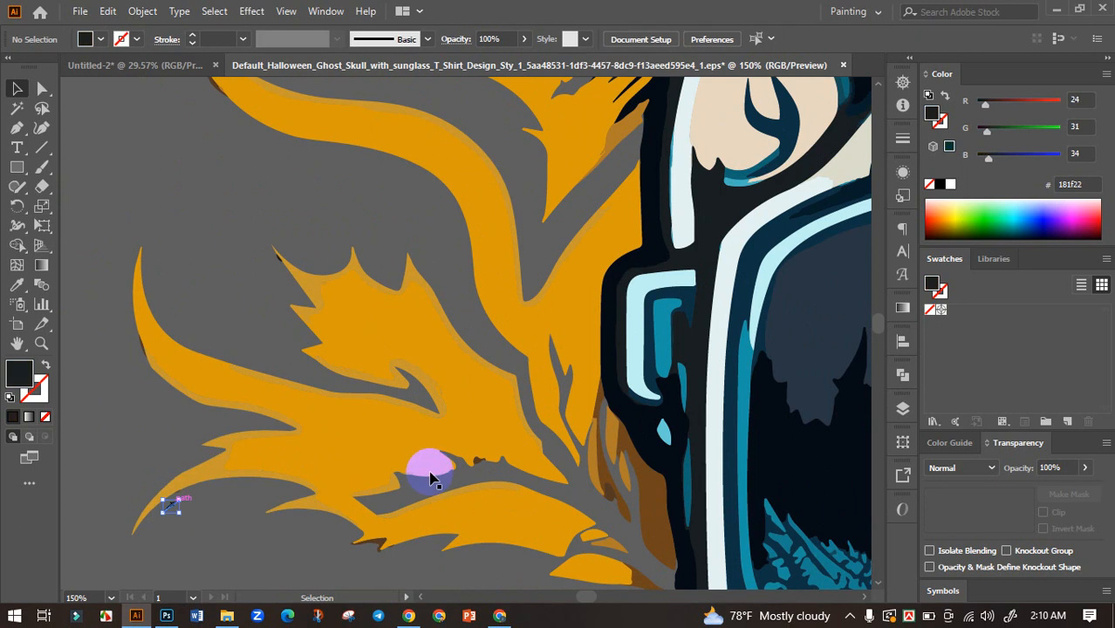
key(Delete)
Delete the tiny dark sliver at the pointed tip of the spiky leaf.
scroll(298, 263, up, 5)
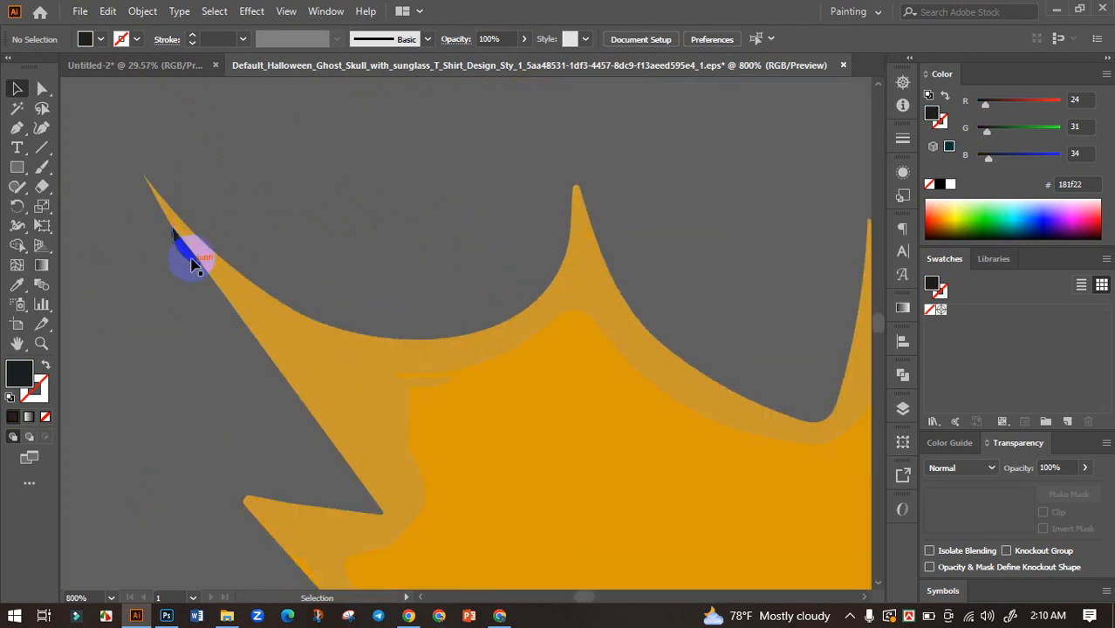
click(194, 254)
key(Delete)
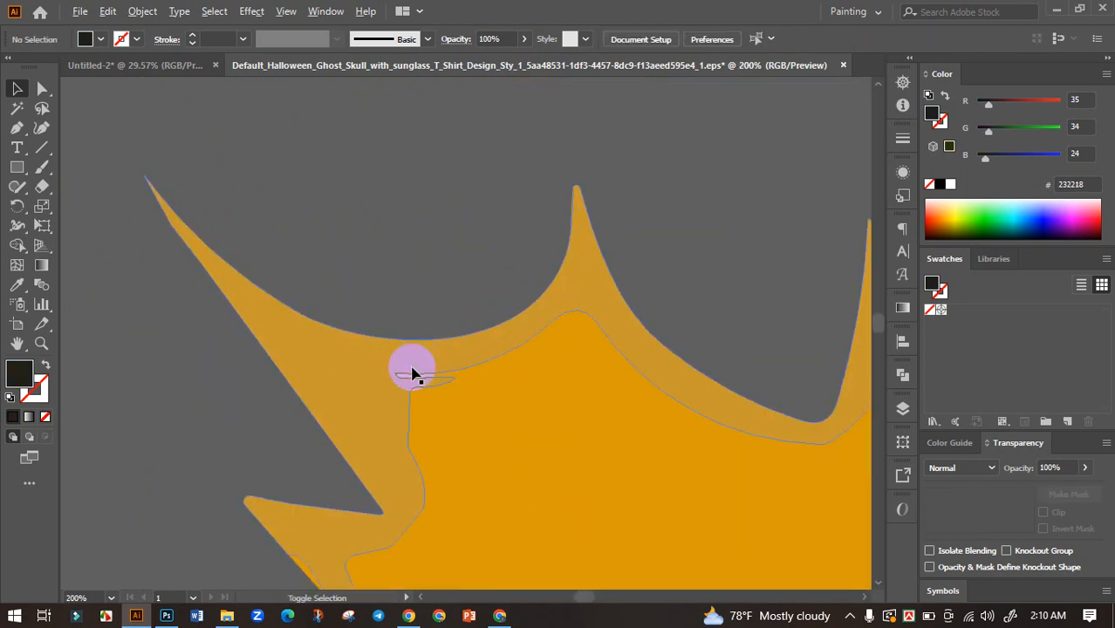
Delete the dark outlines around the hooked tendril and the leaves beside the skull's upper-left forehead.
scroll(412, 373, down, 4)
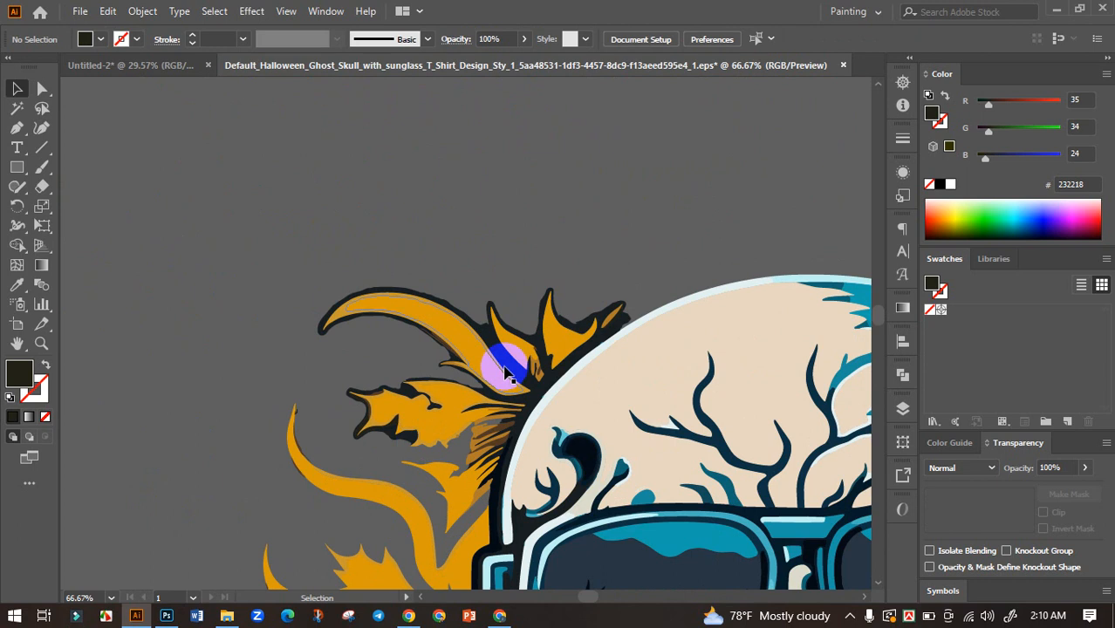
click(507, 370)
key(Delete)
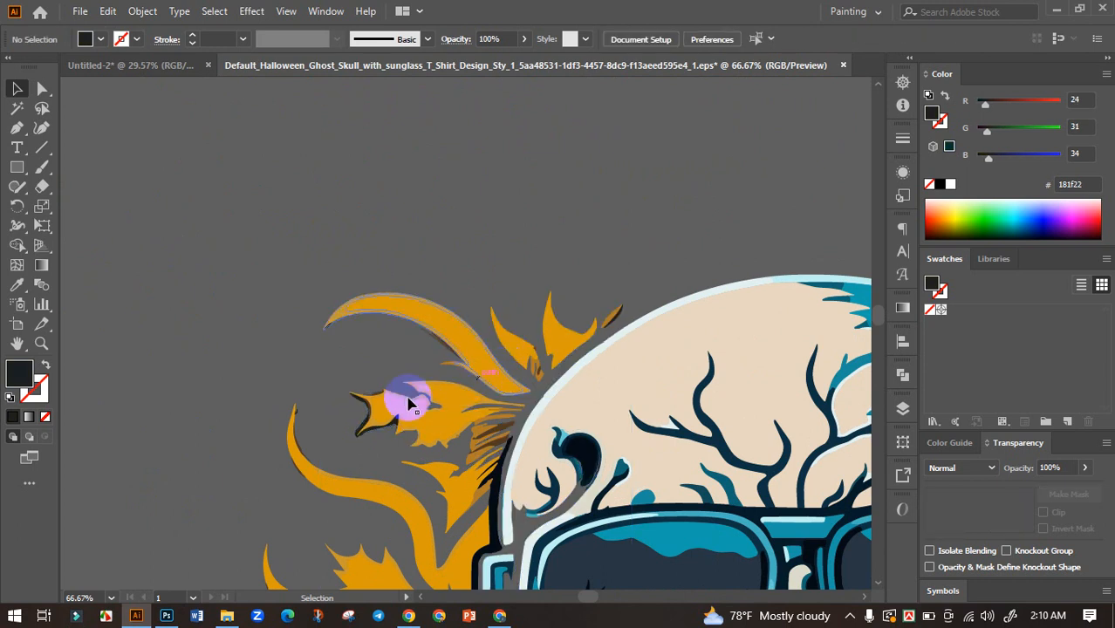
click(364, 428)
key(Delete)
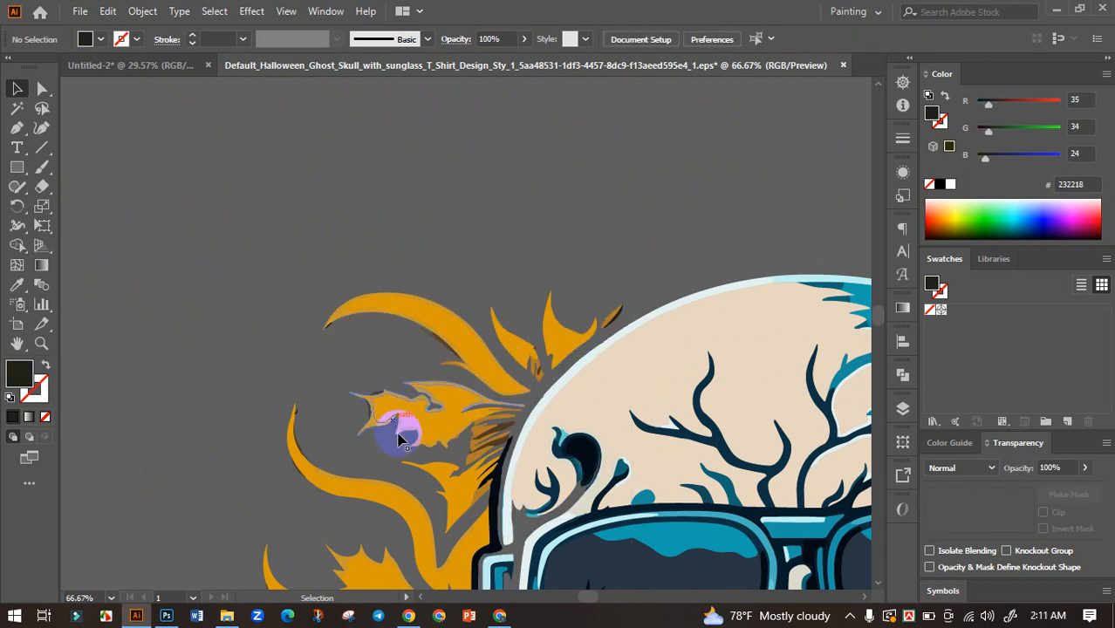
Try to delete the near-black outline shape that runs around the skull.
click(497, 472)
key(Delete)
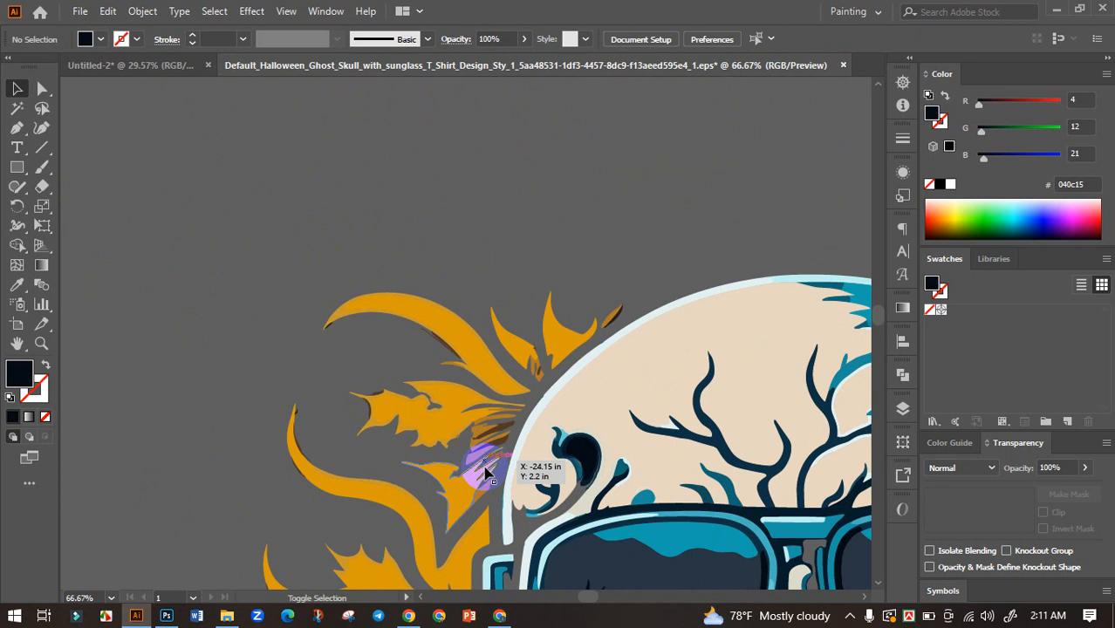
scroll(486, 471, down, 4)
drag(616, 473, 593, 414)
scroll(509, 446, up, 2)
click(554, 460)
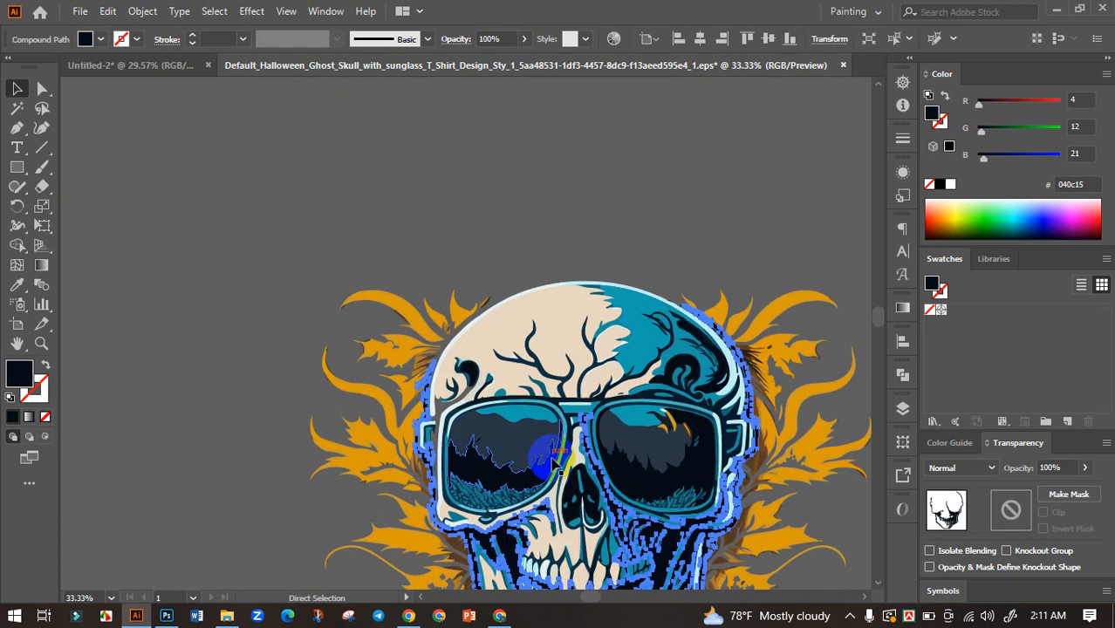
click(625, 259)
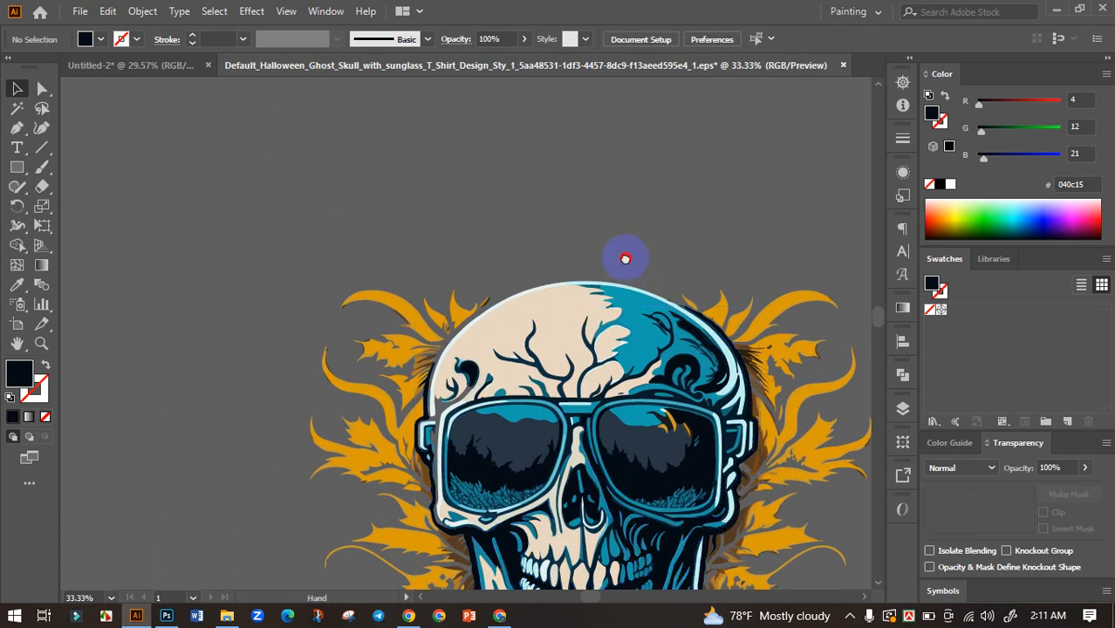
Group the entire cleaned skull artwork and bring it onto the black artboard of the Untitled-2 document.
drag(625, 258, 587, 266)
scroll(531, 352, down, 1)
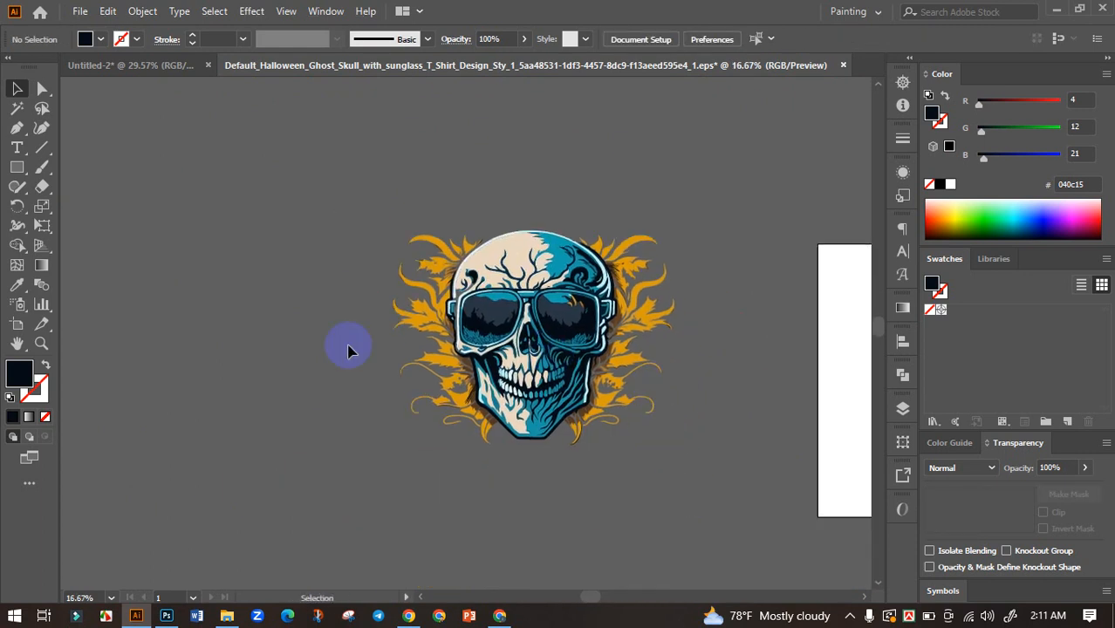
drag(774, 521, 772, 518)
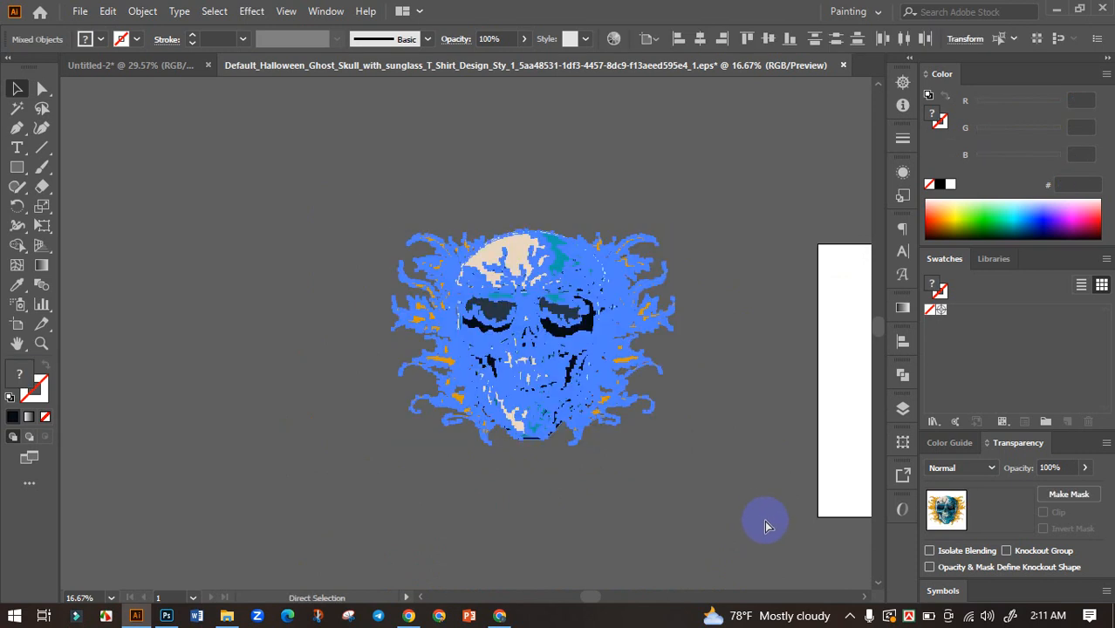
drag(471, 178, 610, 332)
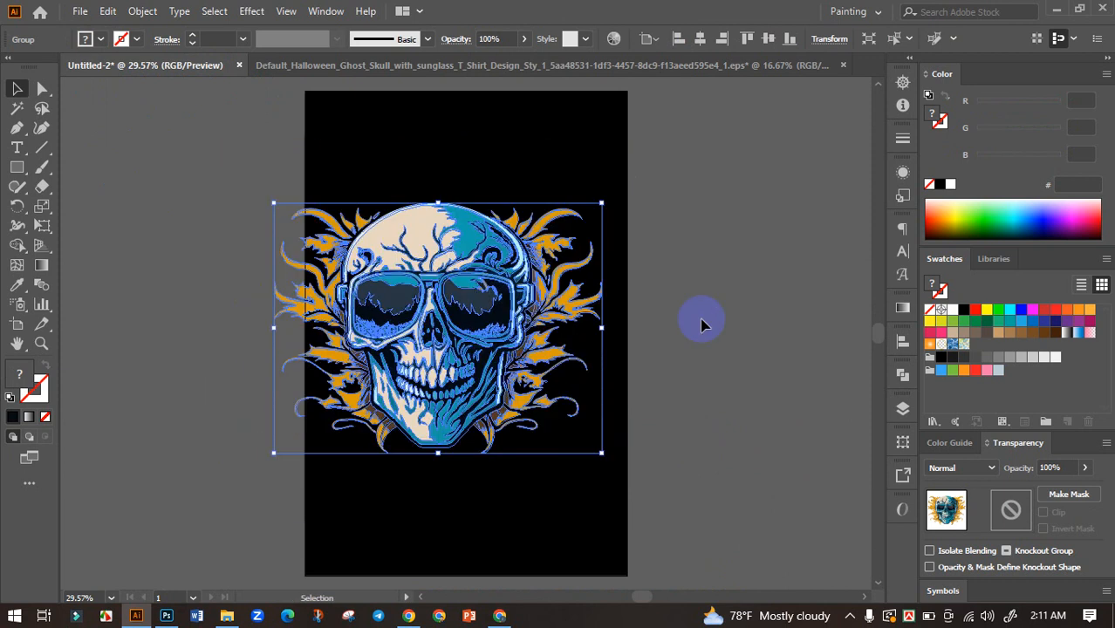
click(705, 323)
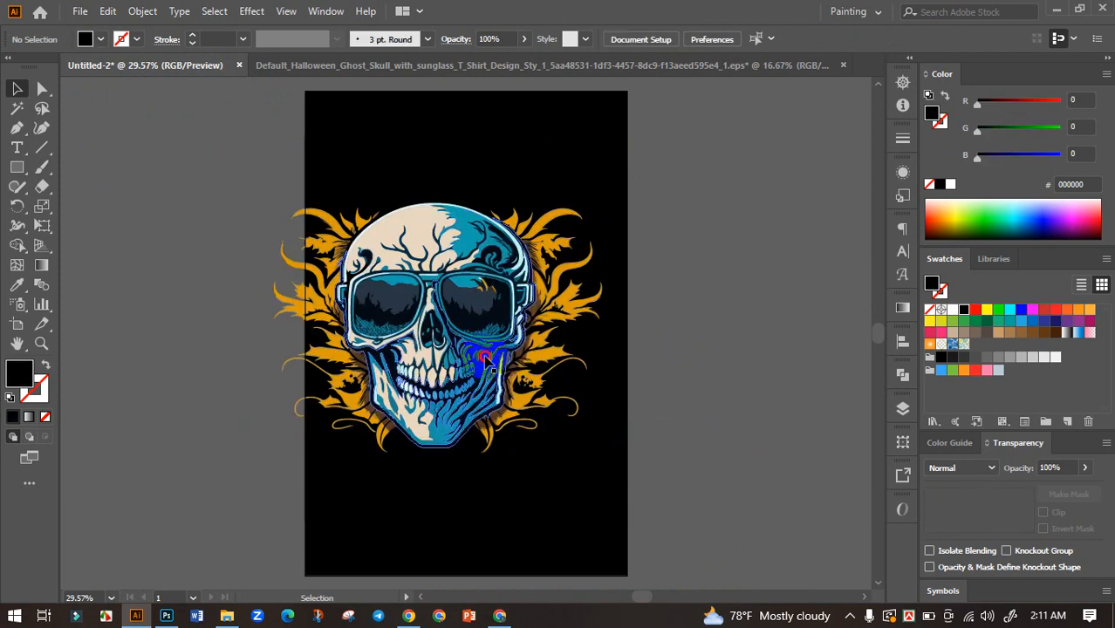
Move the skull artwork over the artboard and scale it down proportionally to fit within the black background's width.
drag(492, 356, 516, 356)
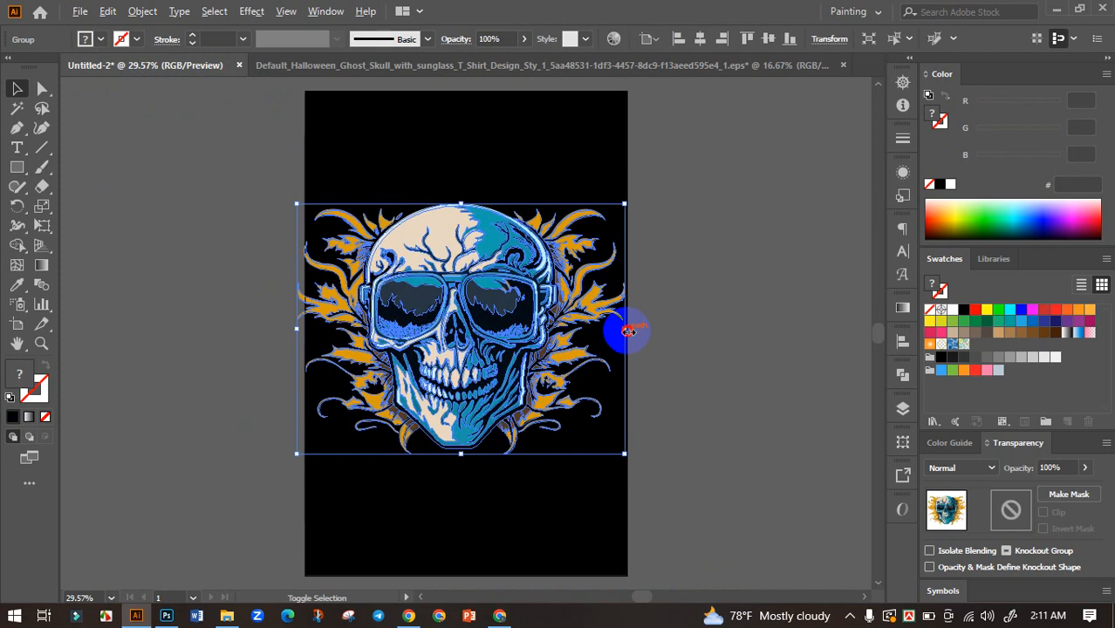
drag(628, 331, 610, 324)
click(663, 343)
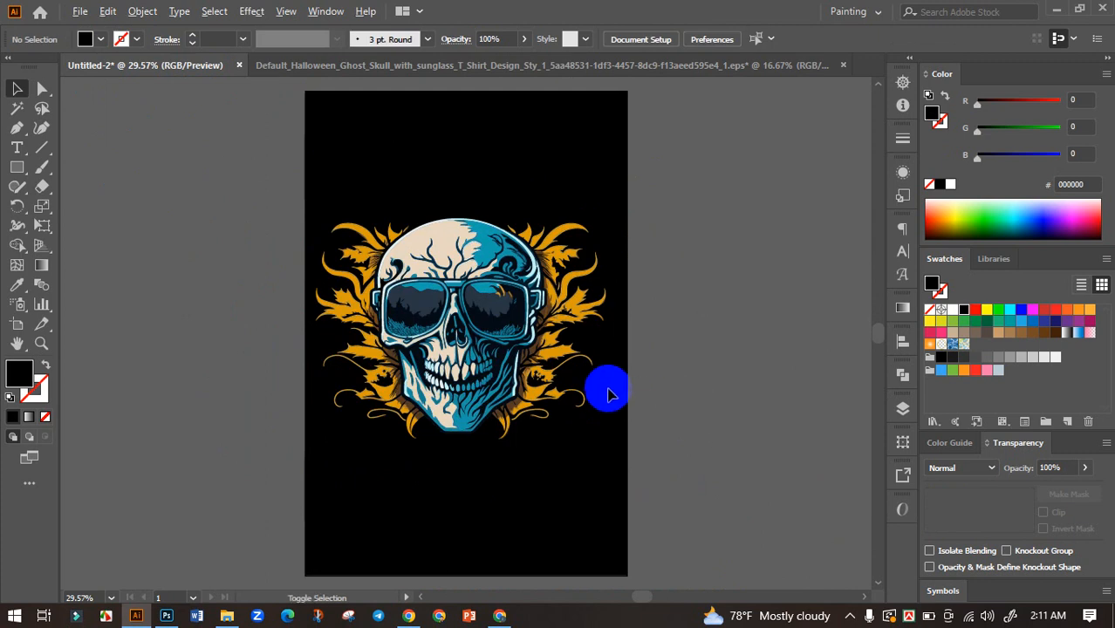
Move the skull artwork up into the upper half of the black artboard.
scroll(609, 390, down, 2)
scroll(533, 382, up, 3)
click(537, 361)
mouse_move(564, 354)
mouse_down()
mouse_move(580, 296)
mouse_move(599, 399)
mouse_move(567, 379)
mouse_move(568, 367)
mouse_up()
key(space)
key(space)
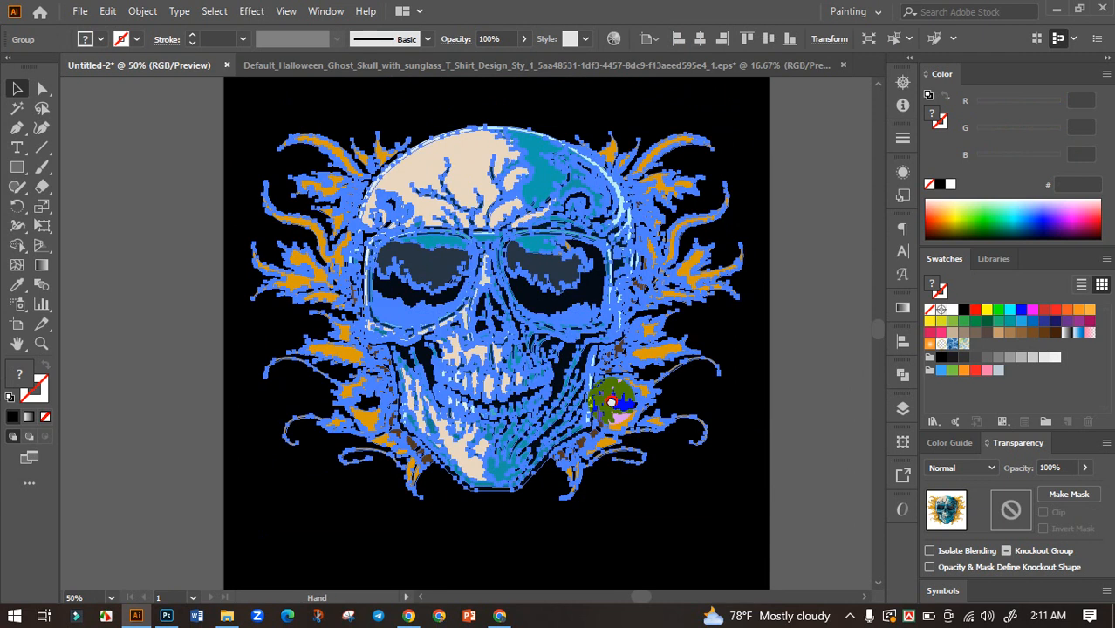
drag(612, 402, 588, 417)
scroll(590, 404, down, 2)
click(727, 392)
key(space)
drag(721, 400, 710, 362)
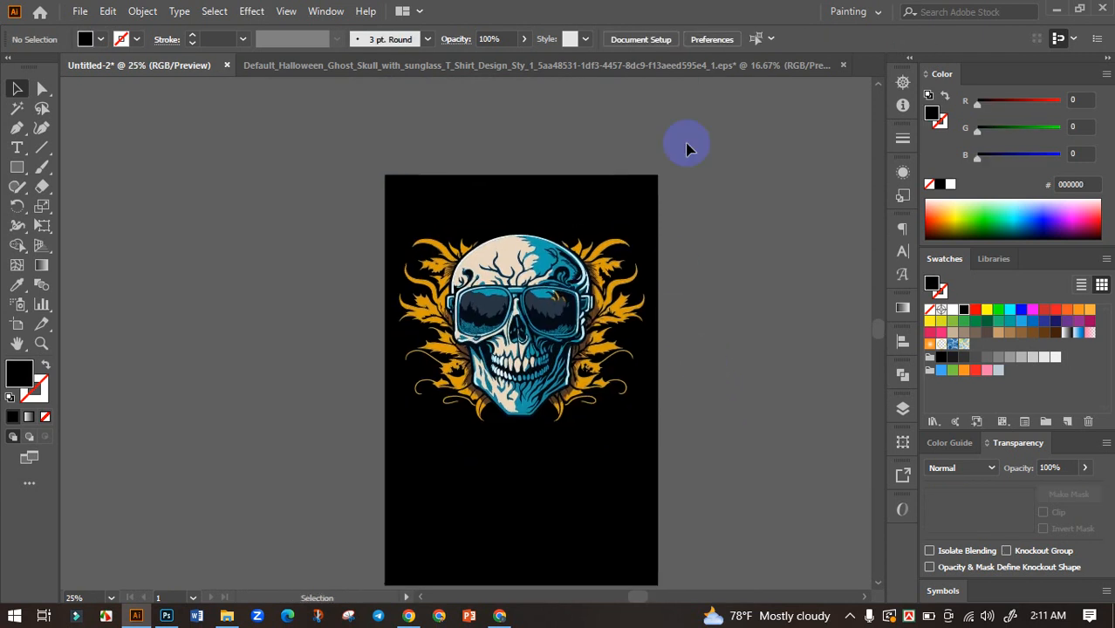
Close the source skull EPS document.
click(843, 66)
click(657, 339)
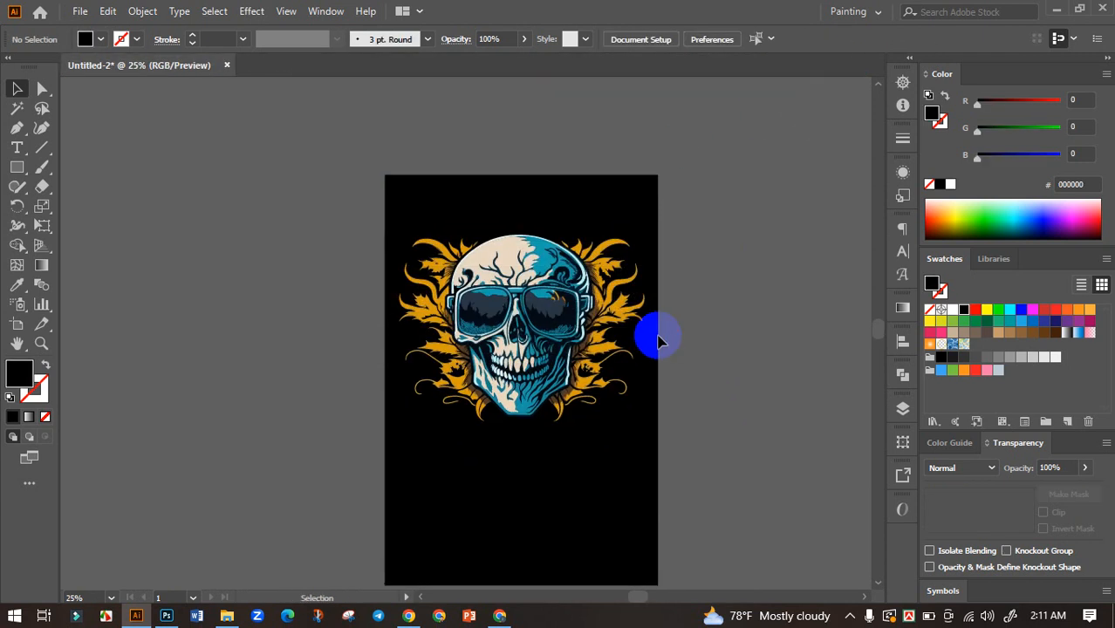
Center the skull artwork horizontally on the artboard.
scroll(658, 349, down, 1)
scroll(611, 352, up, 2)
click(600, 354)
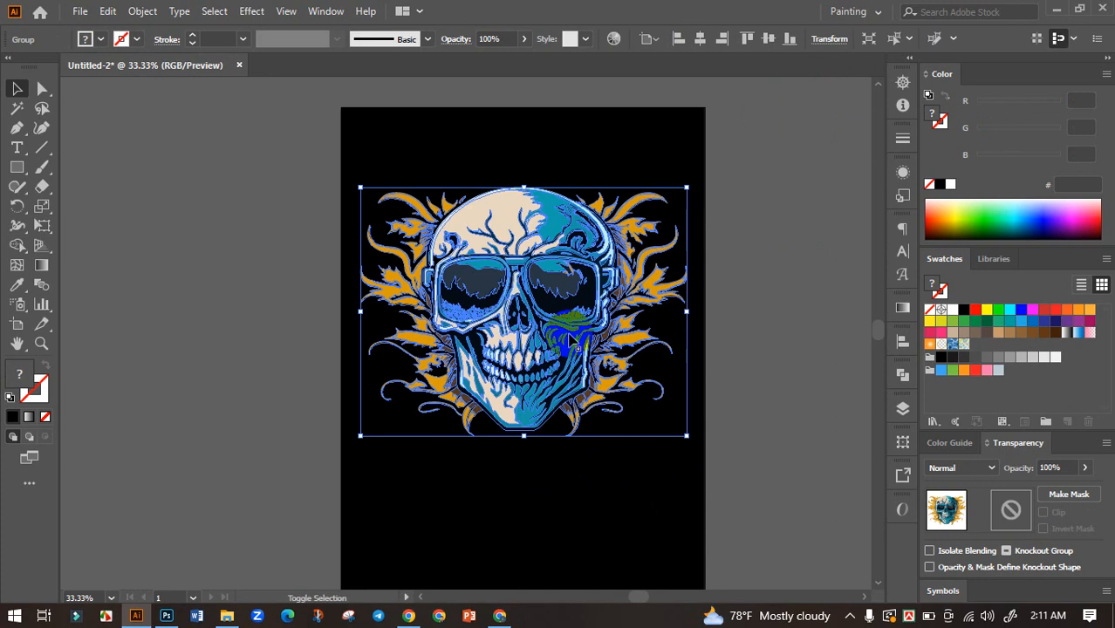
scroll(561, 352, up, 2)
drag(561, 352, 569, 350)
scroll(568, 350, down, 1)
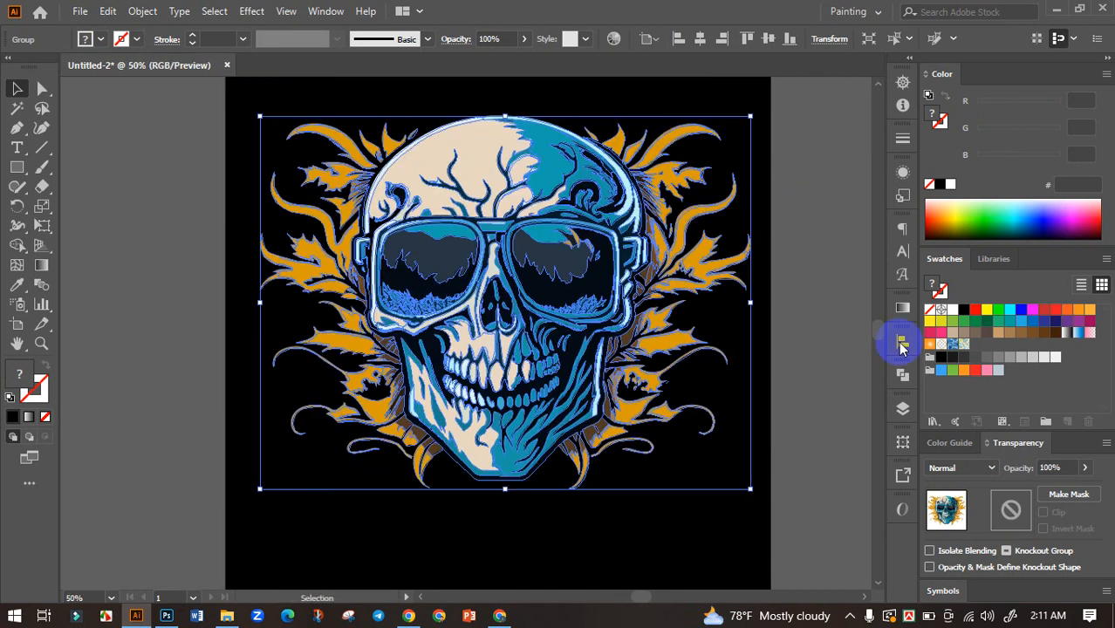
click(902, 342)
click(739, 378)
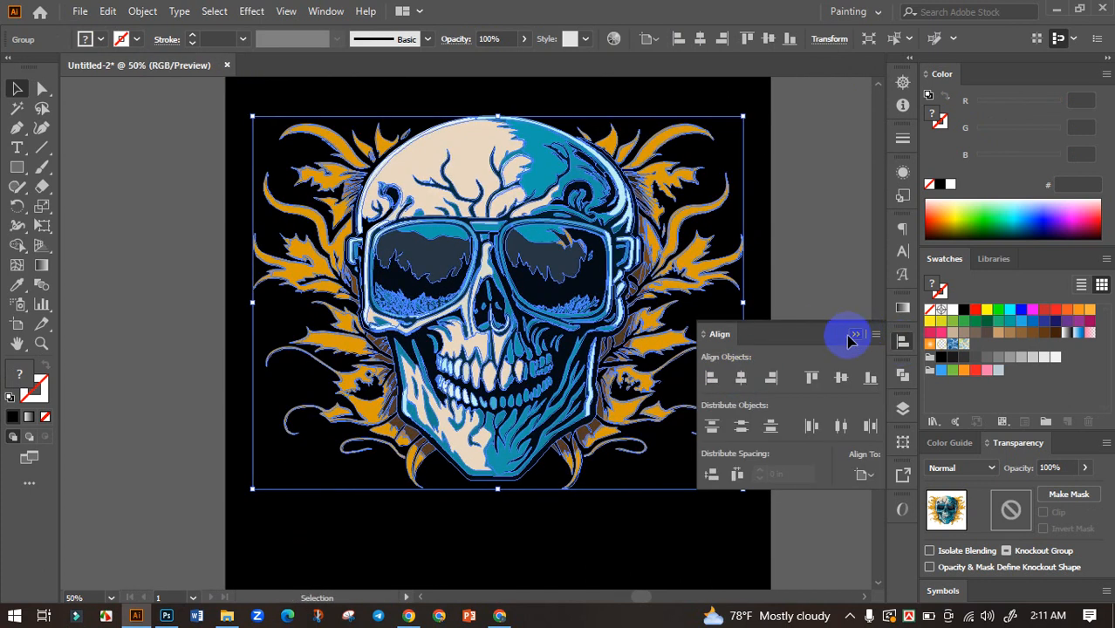
click(854, 336)
click(771, 352)
Enlarge the skull artwork slightly and proportionally about its center so it nearly fills the artboard's width.
scroll(769, 352, down, 1)
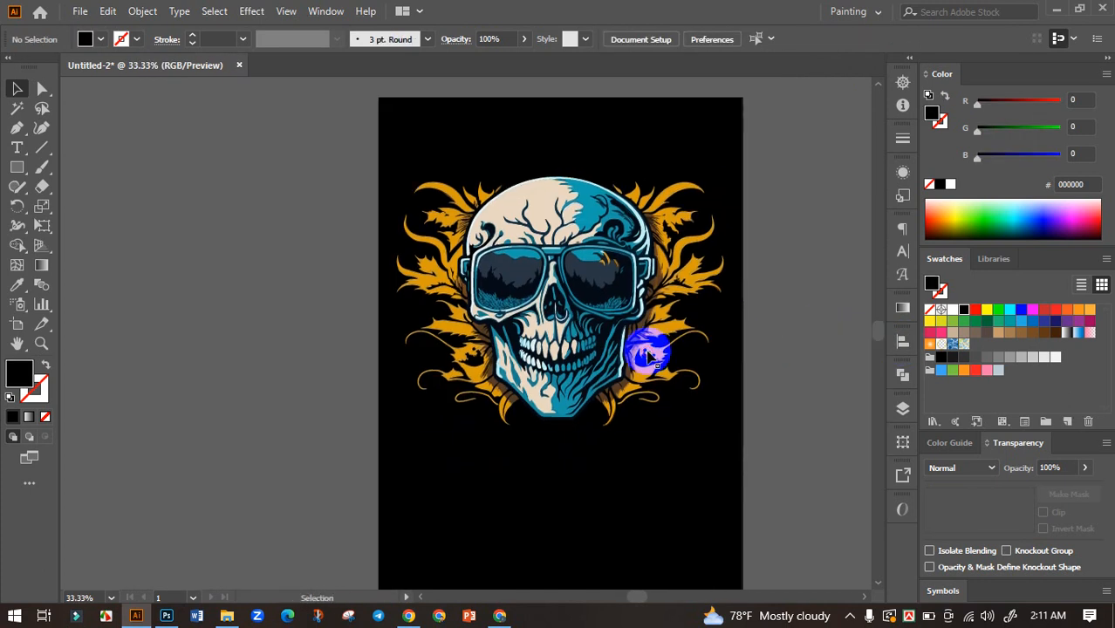
click(642, 356)
scroll(703, 381, up, 2)
mouse_move(748, 473)
mouse_down()
mouse_move(754, 487)
mouse_move(761, 471)
mouse_up()
scroll(721, 420, down, 2)
click(812, 393)
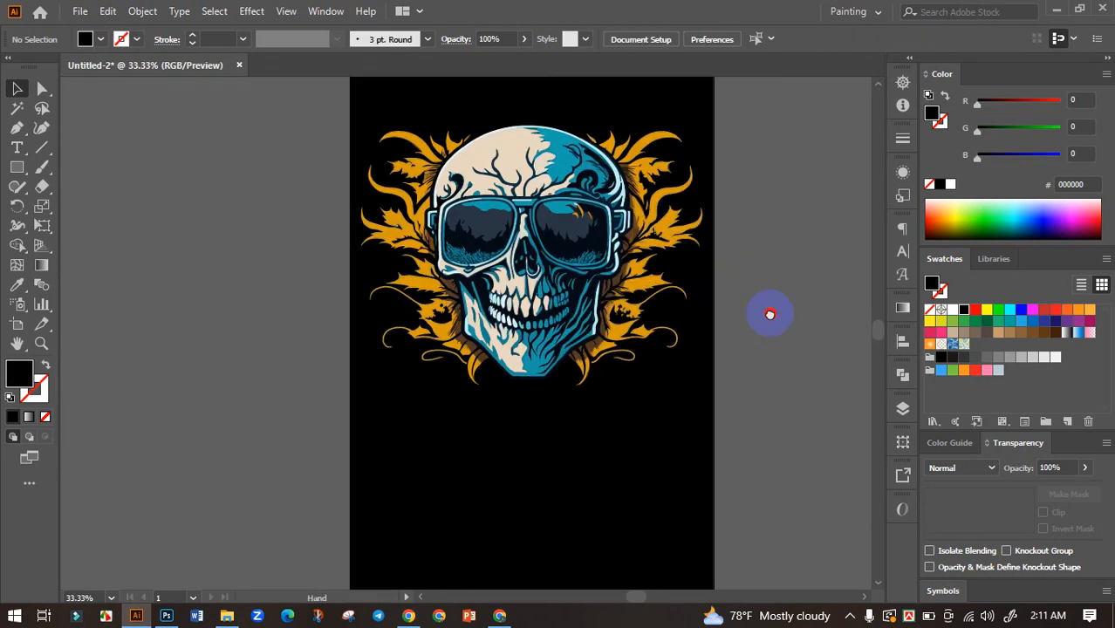
Examine the skull artwork's edges and its placement on the black artboard.
scroll(670, 329, down, 2)
scroll(698, 358, up, 4)
drag(706, 365, 722, 406)
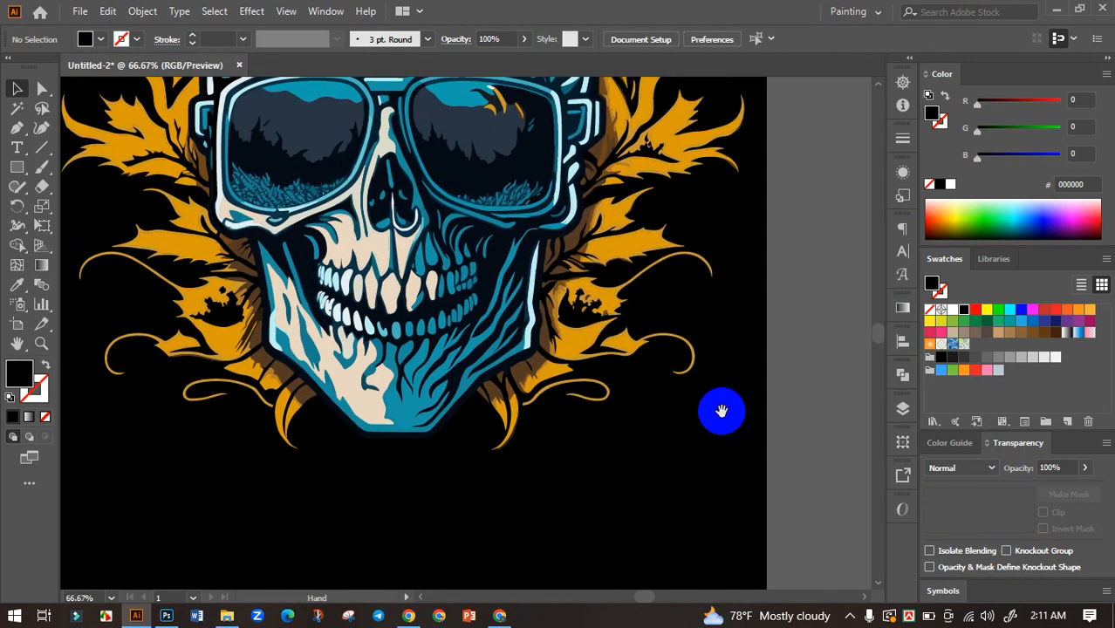
scroll(692, 397, down, 2)
click(623, 320)
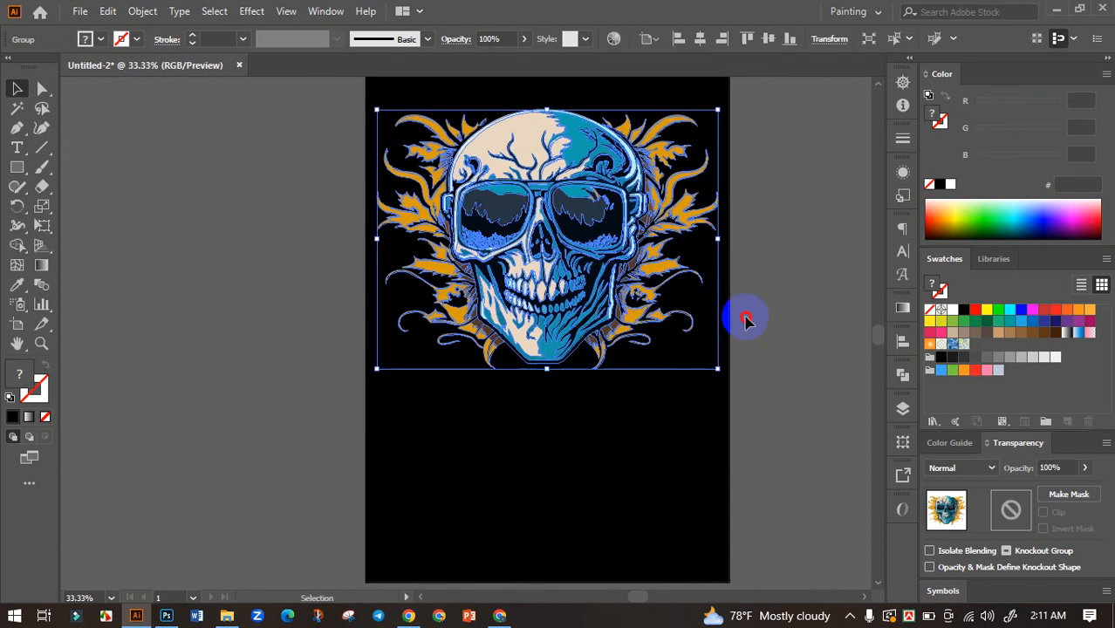
click(747, 319)
drag(701, 327, 619, 372)
click(569, 323)
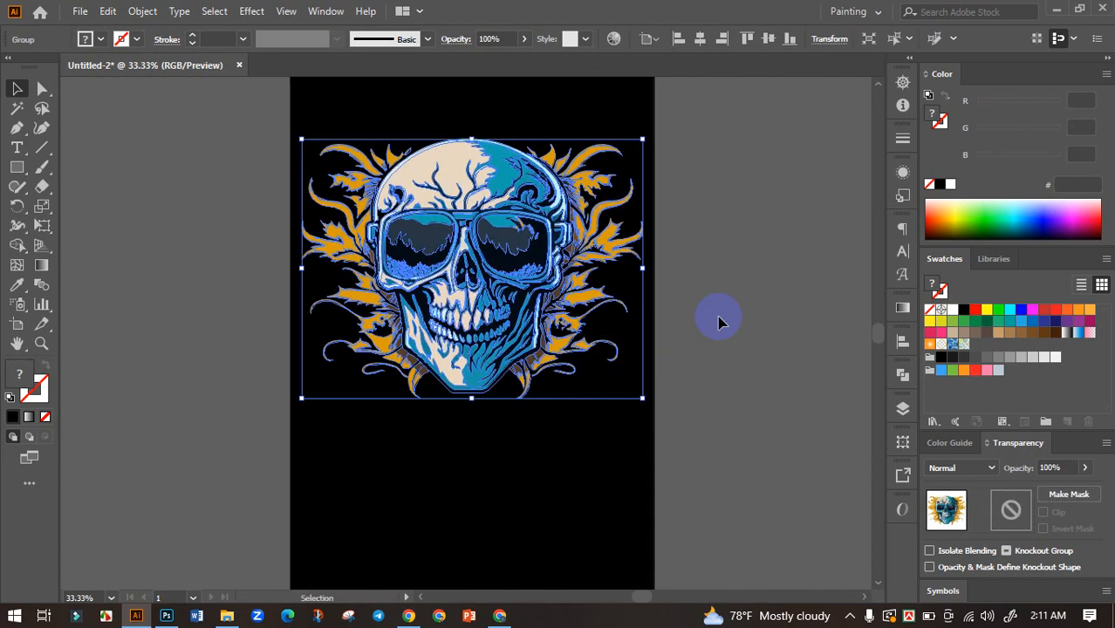
click(719, 321)
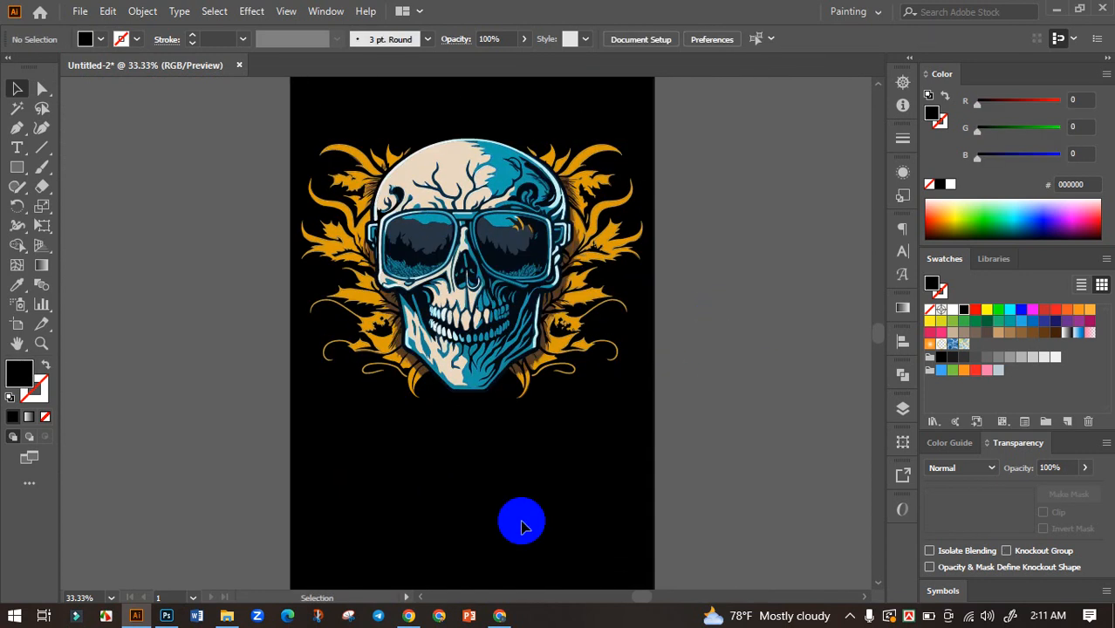
Switch to Chrome and return to the Google image results for "halloween t shirt design".
click(499, 616)
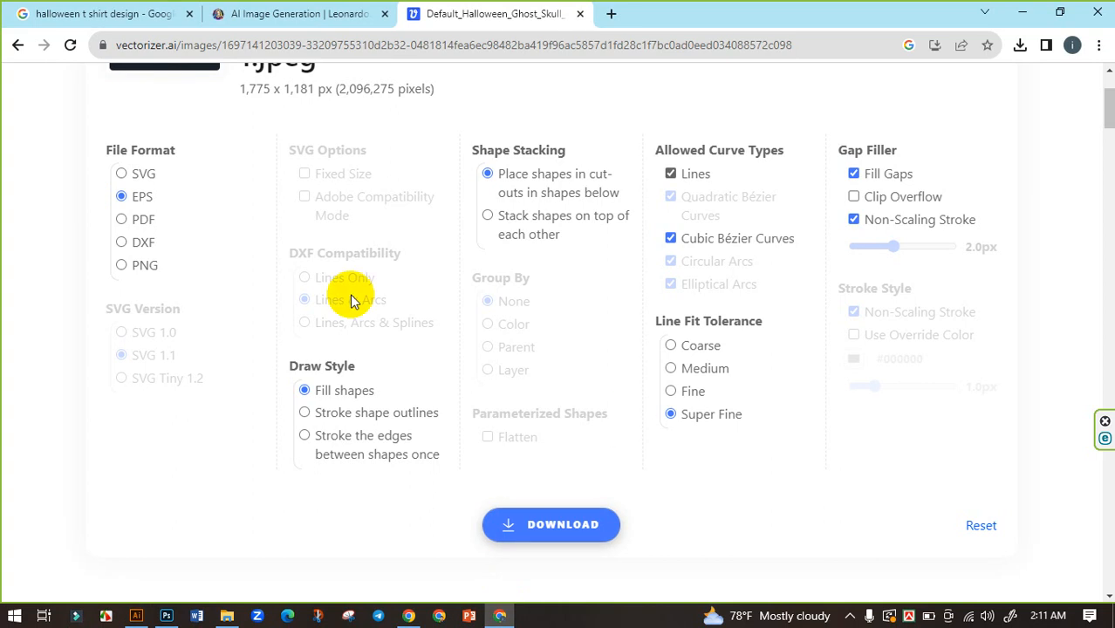
click(151, 12)
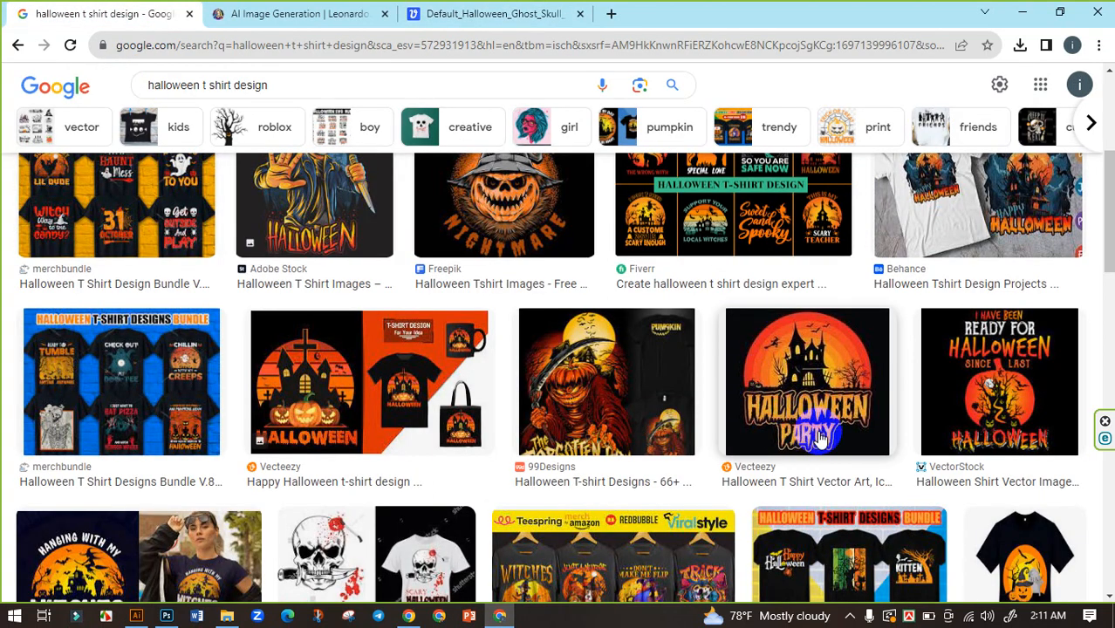
Switch to Illustrator and add the point text "Halloween Party" on the canvas beside the black artboard.
click(137, 616)
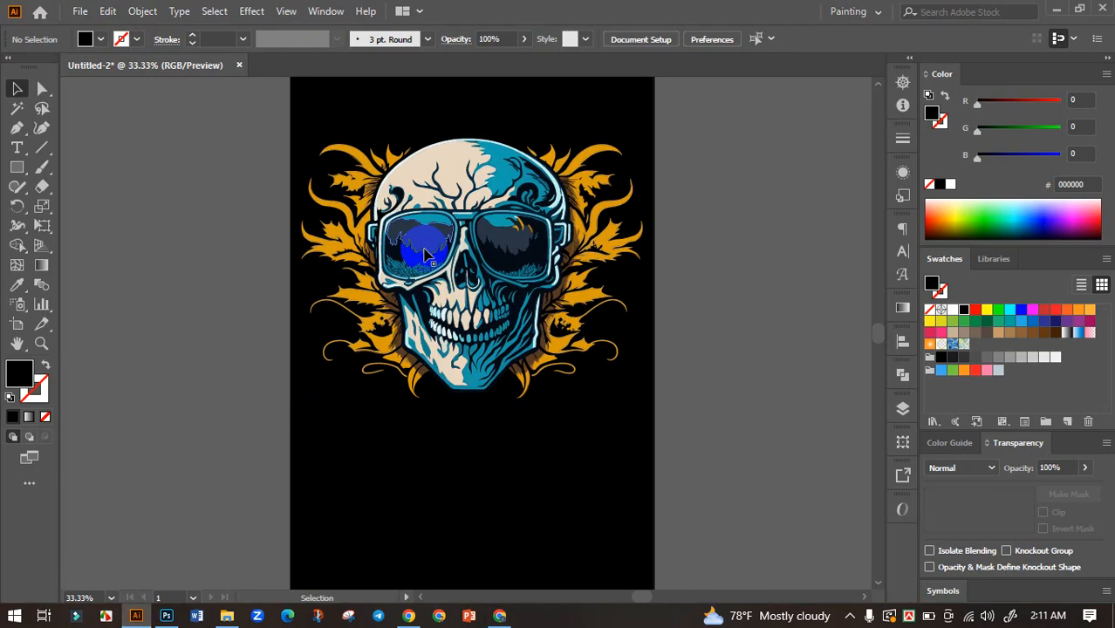
scroll(654, 397, down, 2)
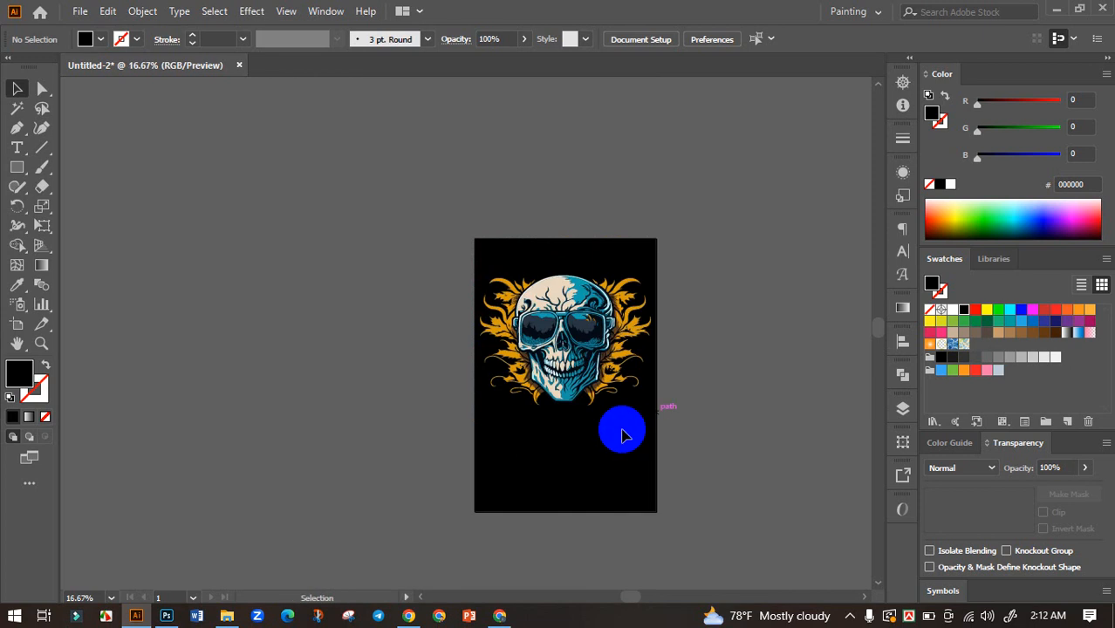
scroll(622, 437, up, 2)
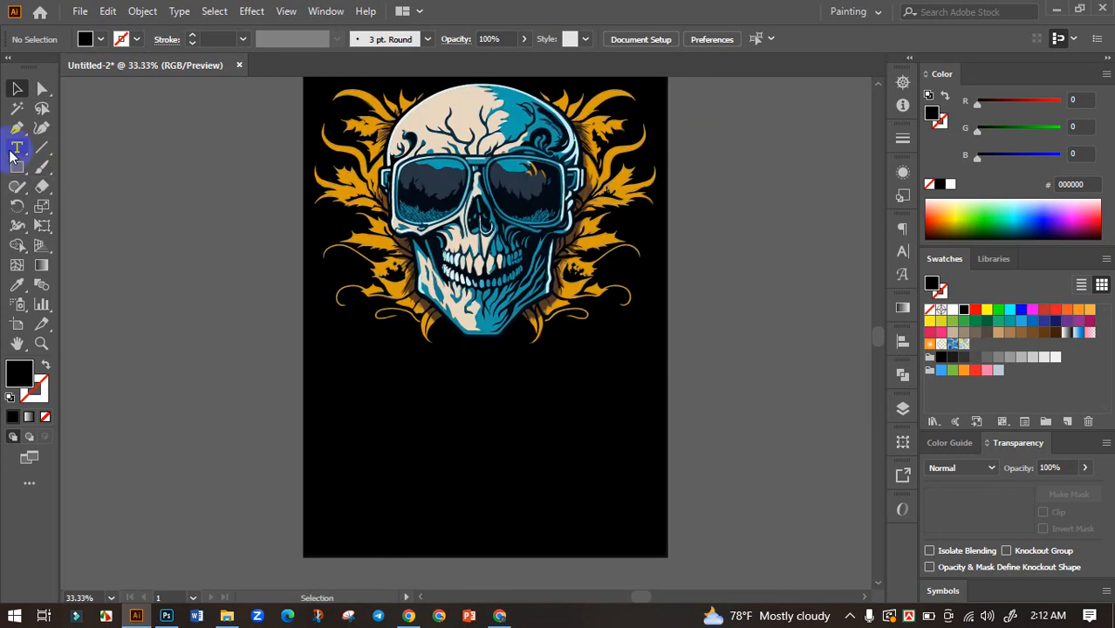
click(12, 154)
scroll(174, 314, up, 3)
click(309, 364)
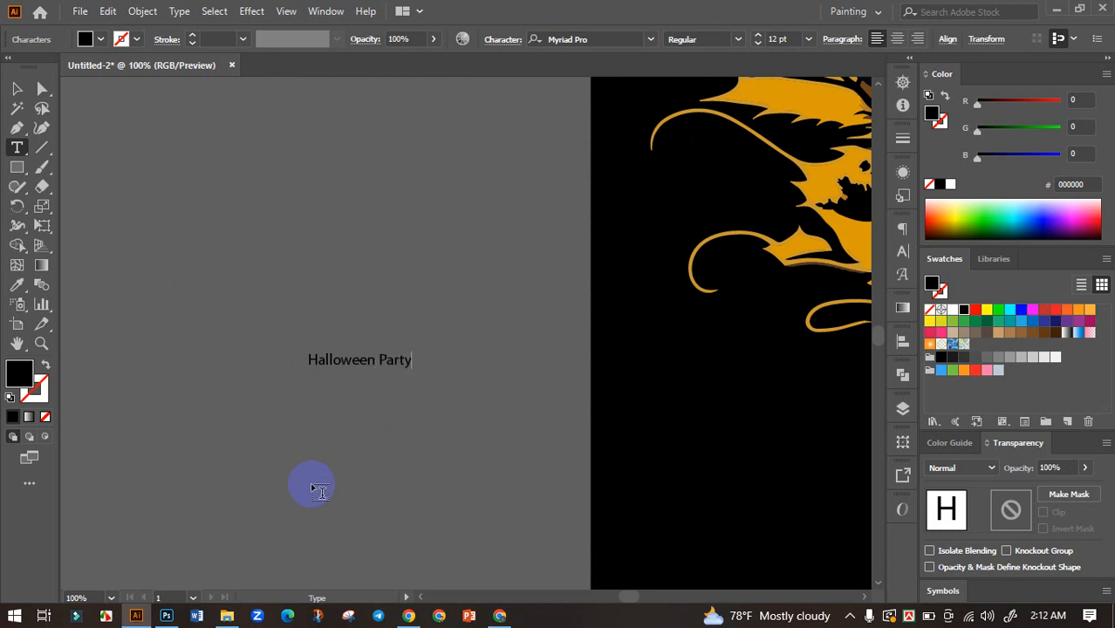
click(17, 88)
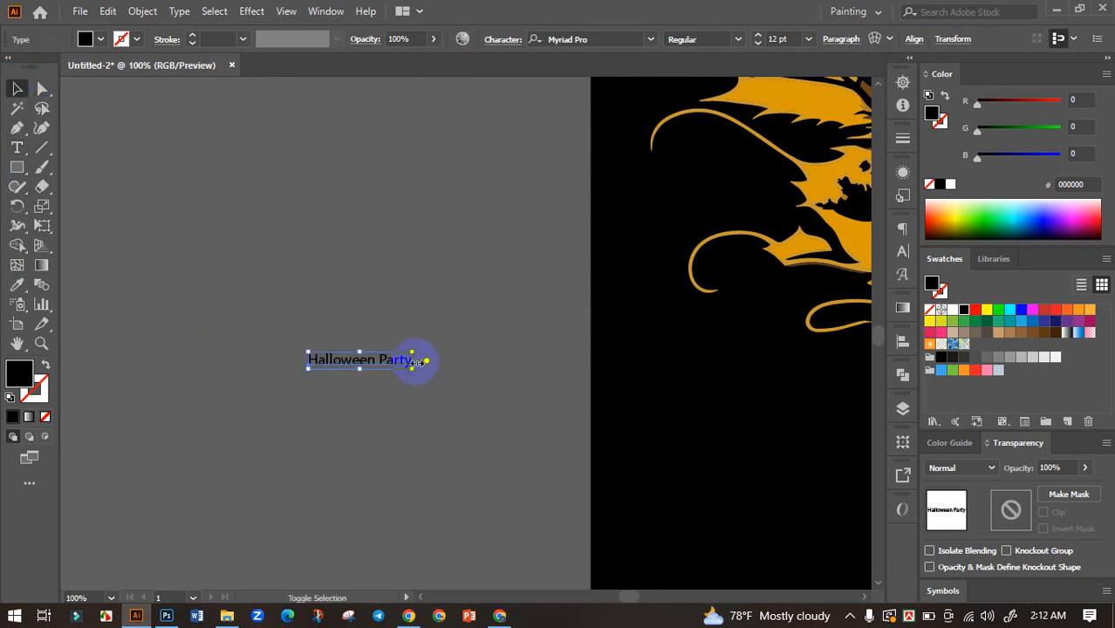
Enlarge the "Halloween Party" text to about 30 pt and set it in All Caps.
drag(429, 360, 576, 360)
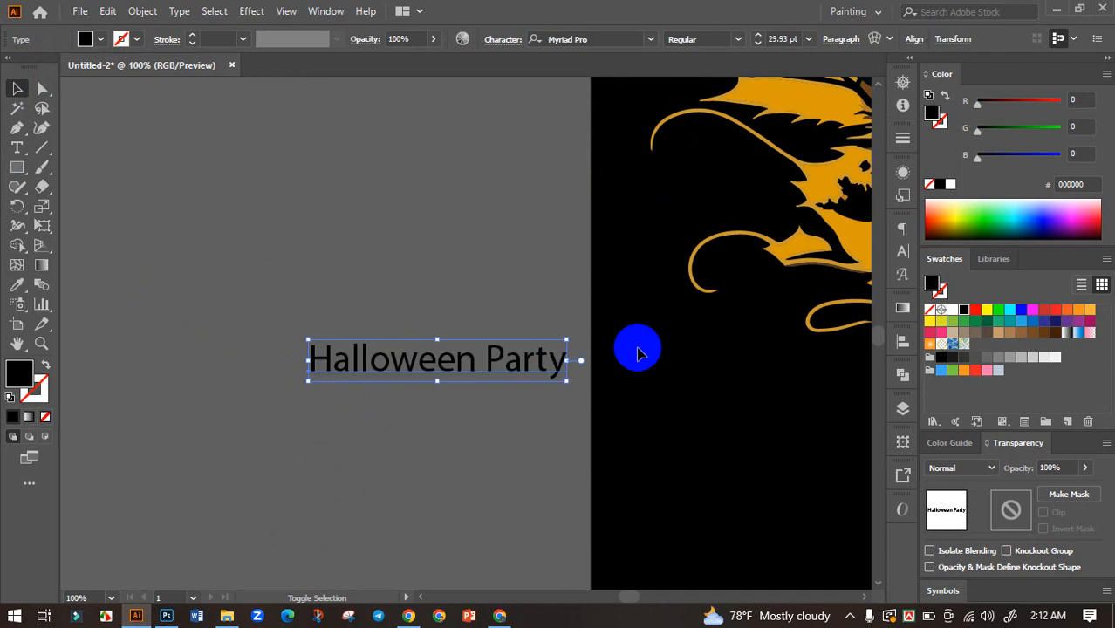
click(903, 253)
click(711, 388)
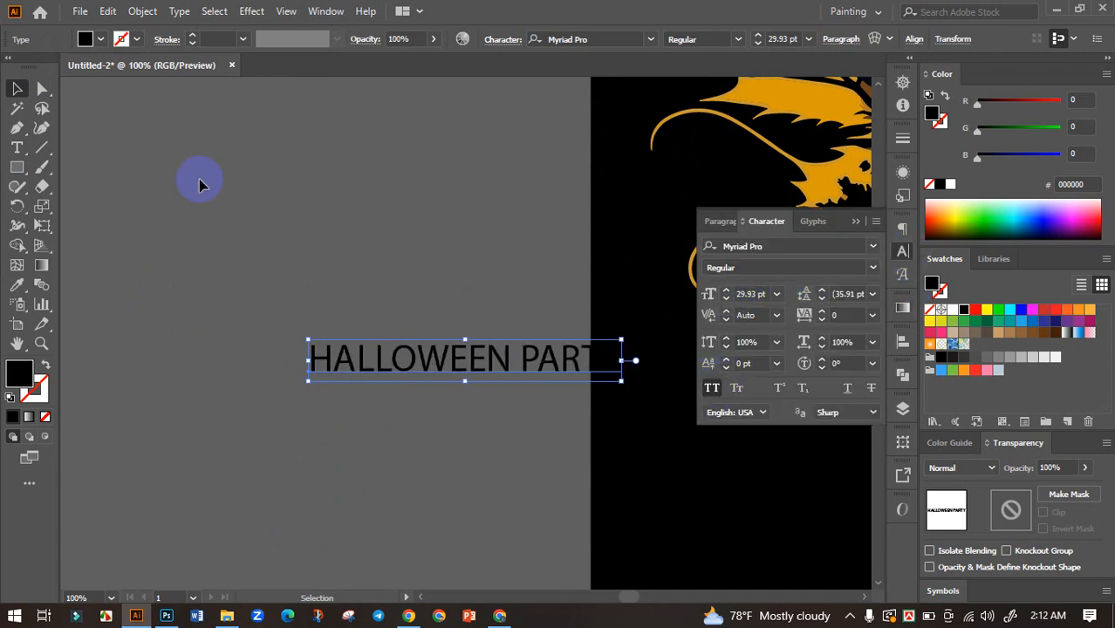
Move the text farther from the artboard, enlarge it to about 99 pt and fill it with white.
drag(430, 348, 123, 319)
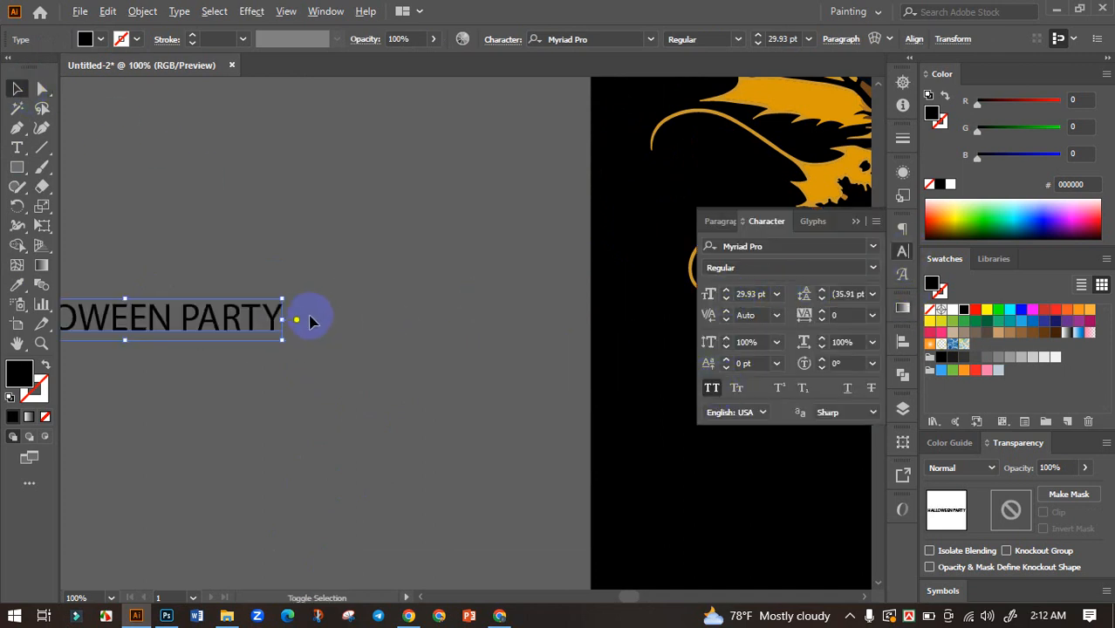
scroll(306, 318, down, 3)
drag(300, 316, 580, 375)
click(952, 311)
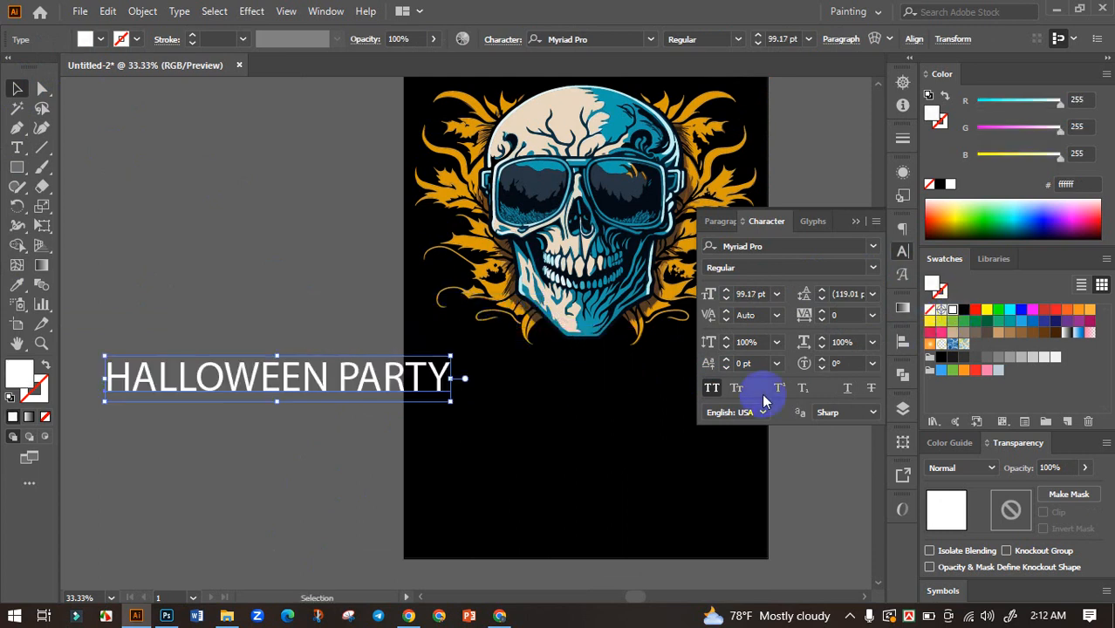
Set the text's font to Lapsus Pro Bold.
click(650, 39)
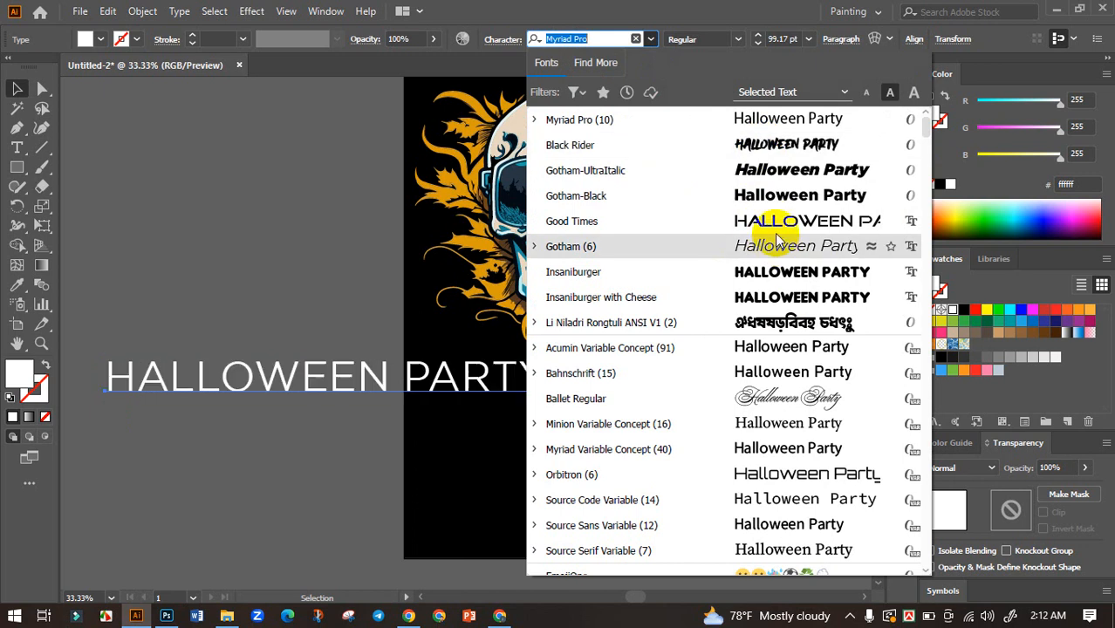
scroll(773, 297, down, 4)
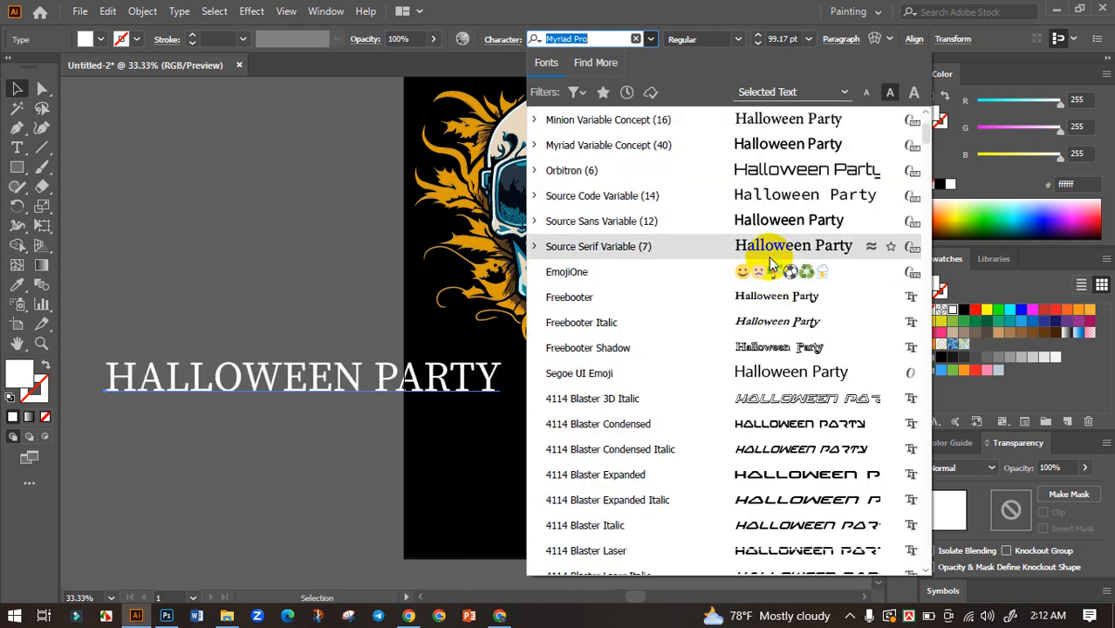
scroll(764, 261, down, 1)
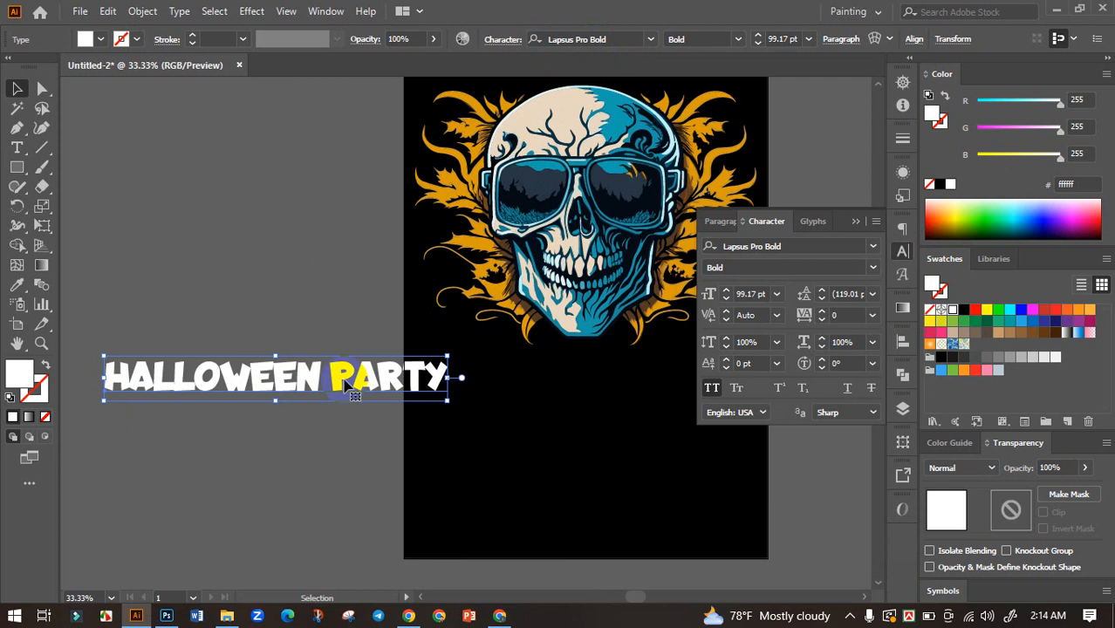
Place the text directly below the skull on the artboard and stretch it taller, to about 136.5 pt with 72.65% horizontal scale.
drag(343, 373, 530, 344)
scroll(530, 343, up, 1)
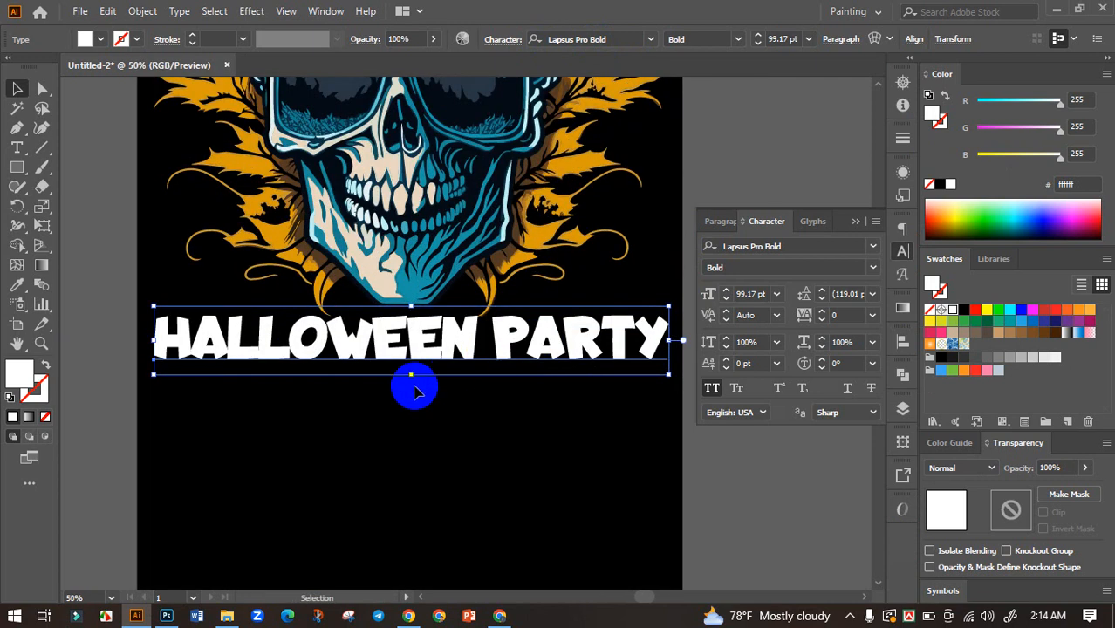
drag(411, 375, 417, 400)
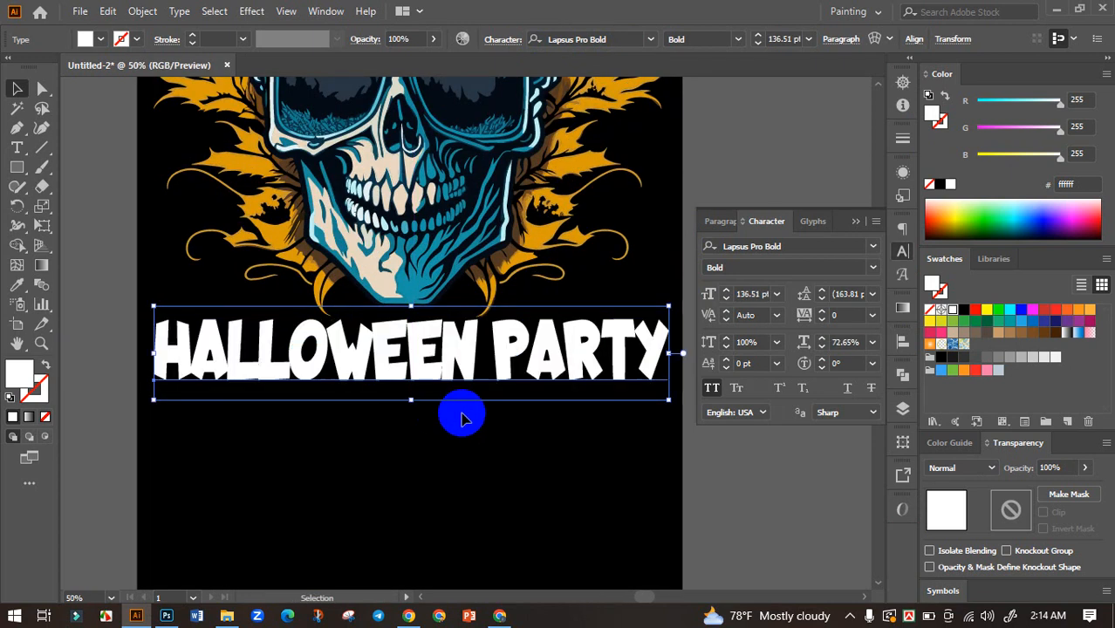
scroll(462, 419, down, 1)
scroll(437, 382, up, 1)
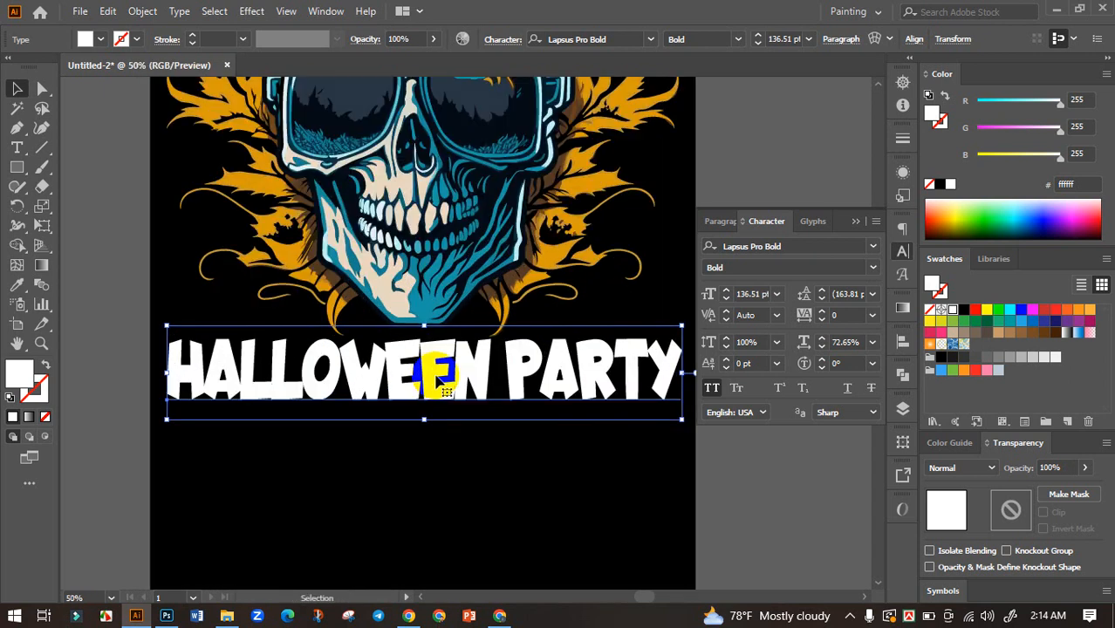
Move the text up to meet the skull's chin and shrink it proportionally to about 125.5 pt.
drag(441, 373, 437, 351)
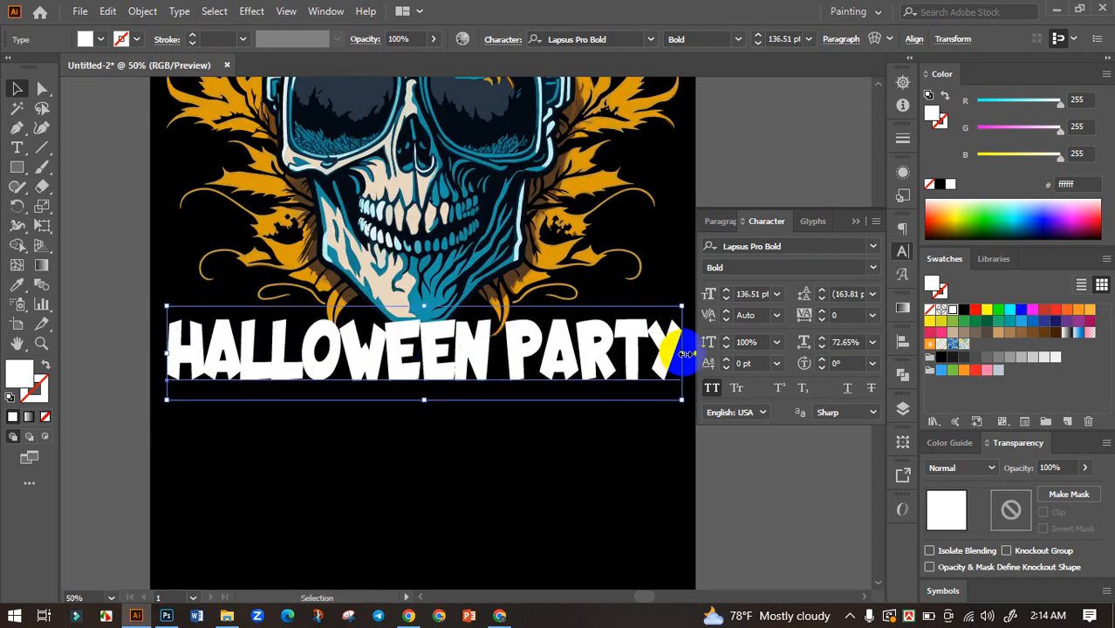
drag(685, 354, 654, 357)
scroll(710, 451, down, 2)
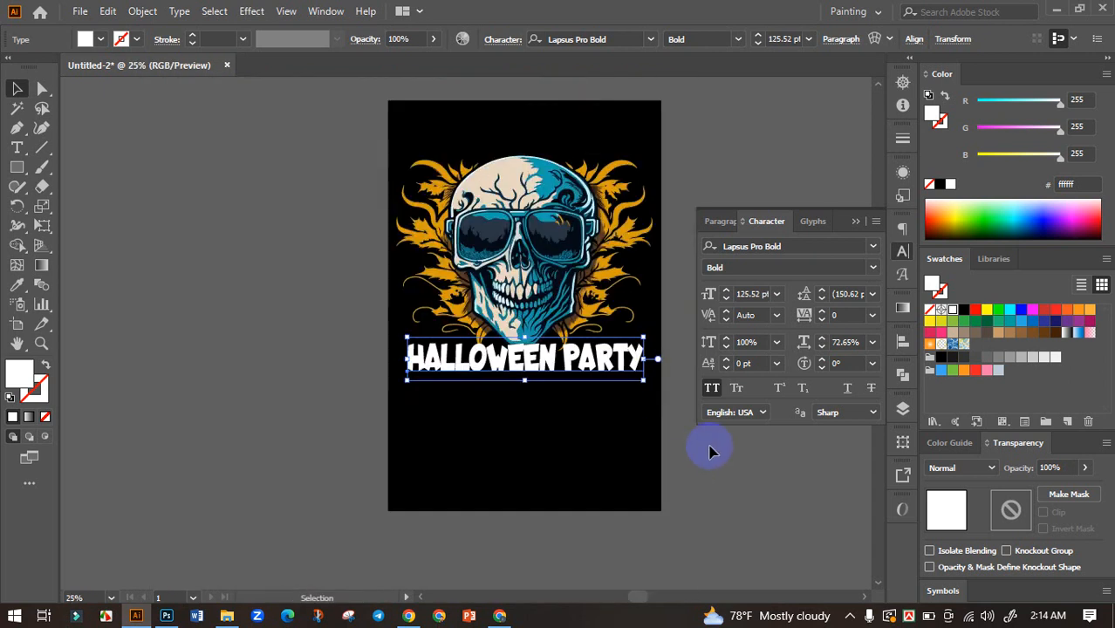
Apply a horizontal Arc Lower envelope warp with 15% bend to the "HALLOWEEN PARTY" text.
scroll(542, 385, up, 2)
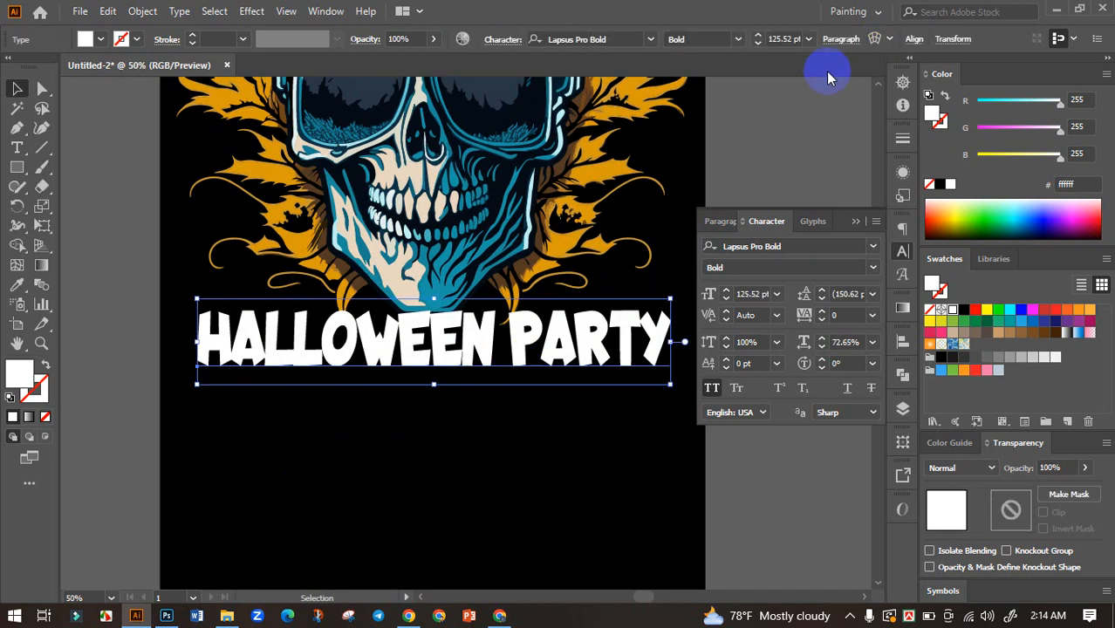
click(876, 40)
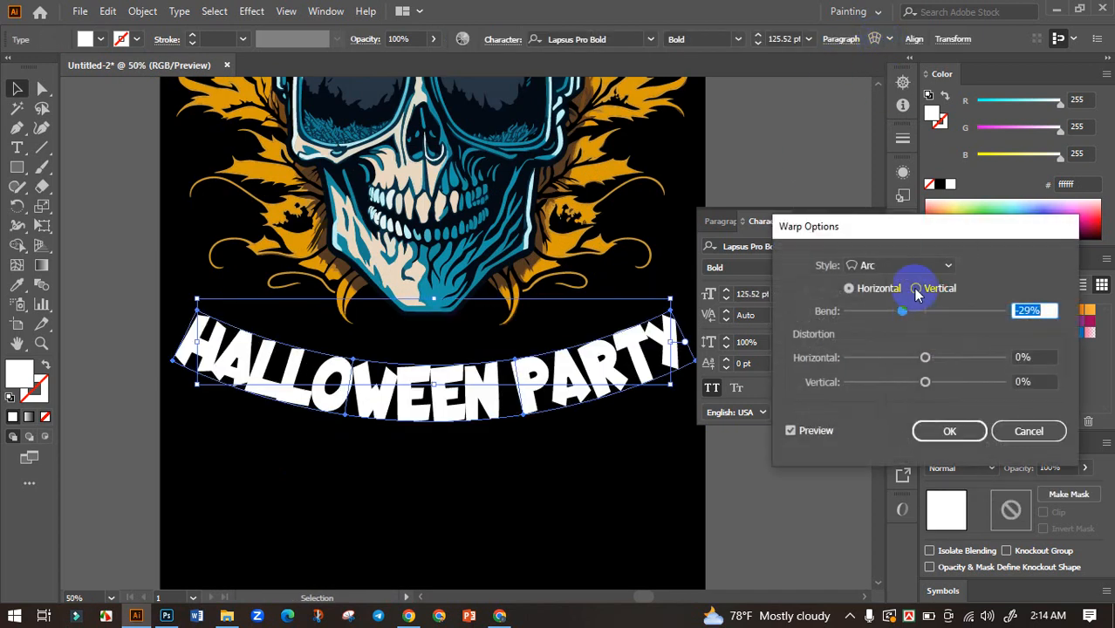
click(927, 267)
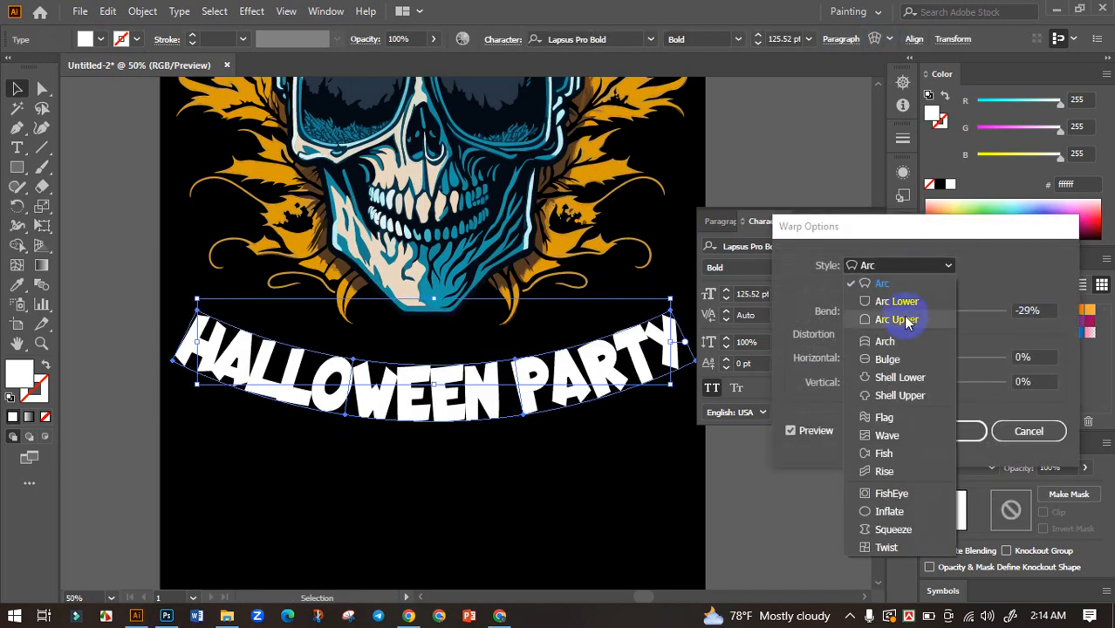
click(899, 302)
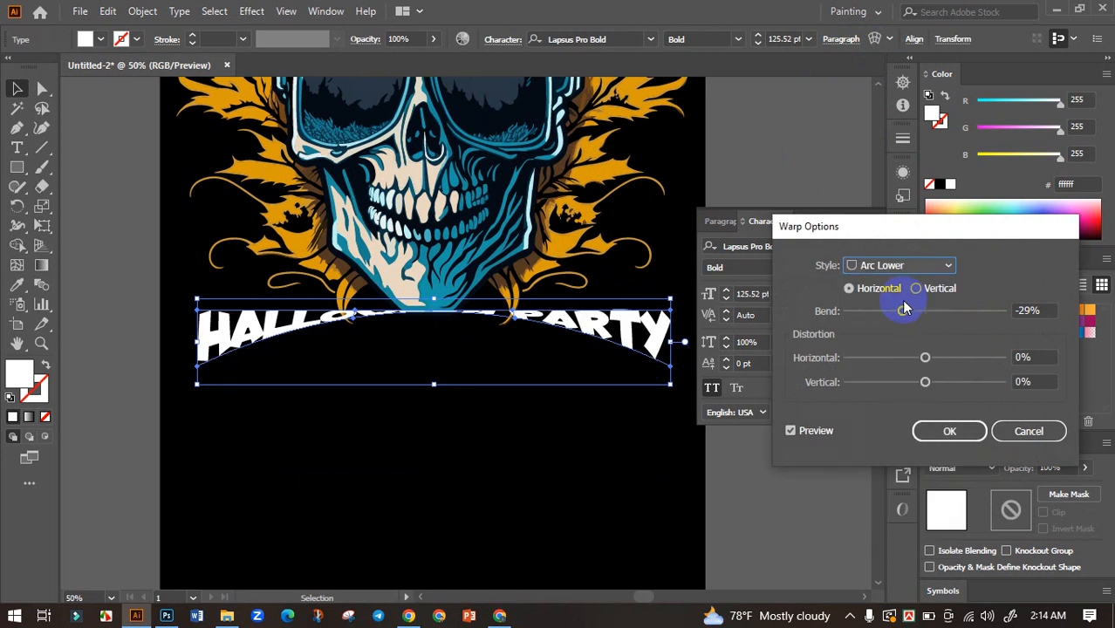
drag(902, 310, 949, 311)
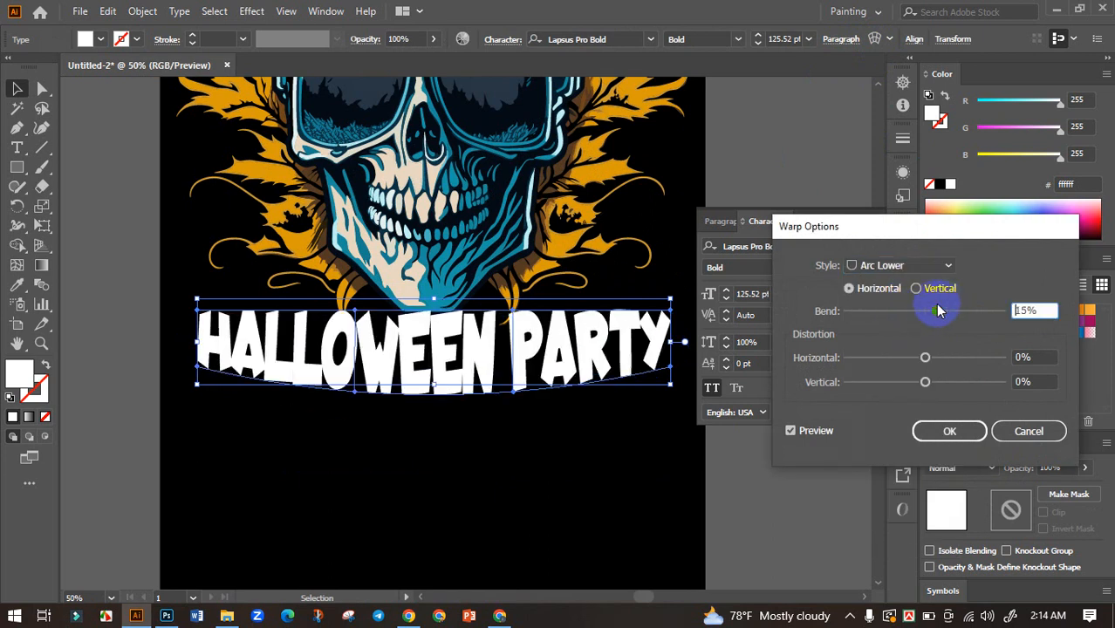
click(949, 431)
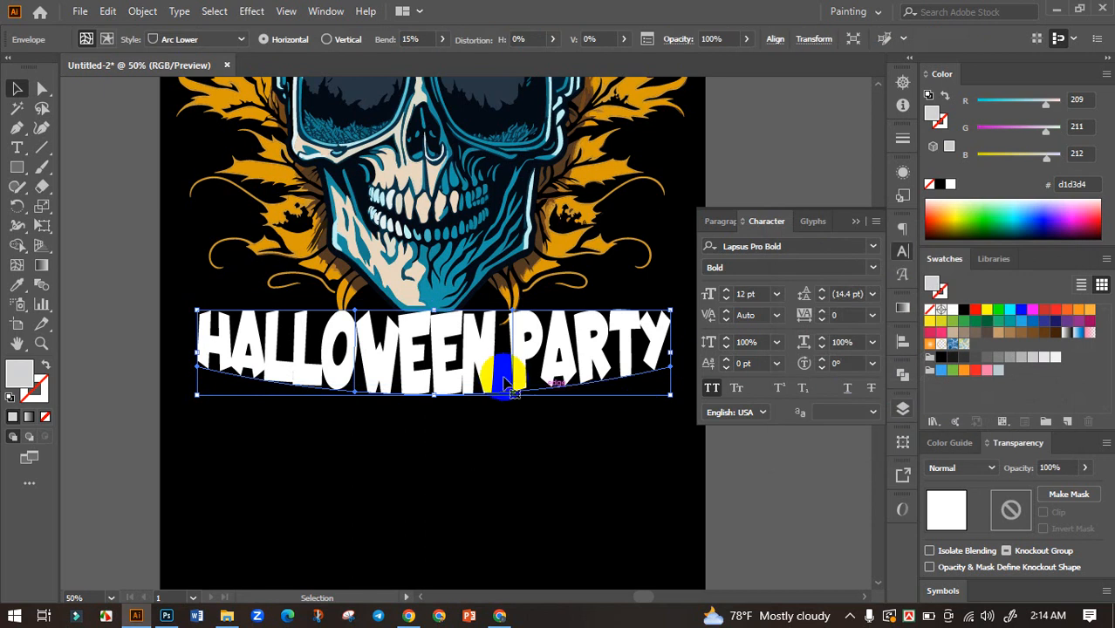
Position the warped text just beneath the skull's chin, centered on the artboard, and check its placement.
drag(505, 382, 458, 360)
key(ctrl+minus)
key(ctrl+minus)
key(ctrl+plus)
key(ctrl+plus)
key(ctrl+plus)
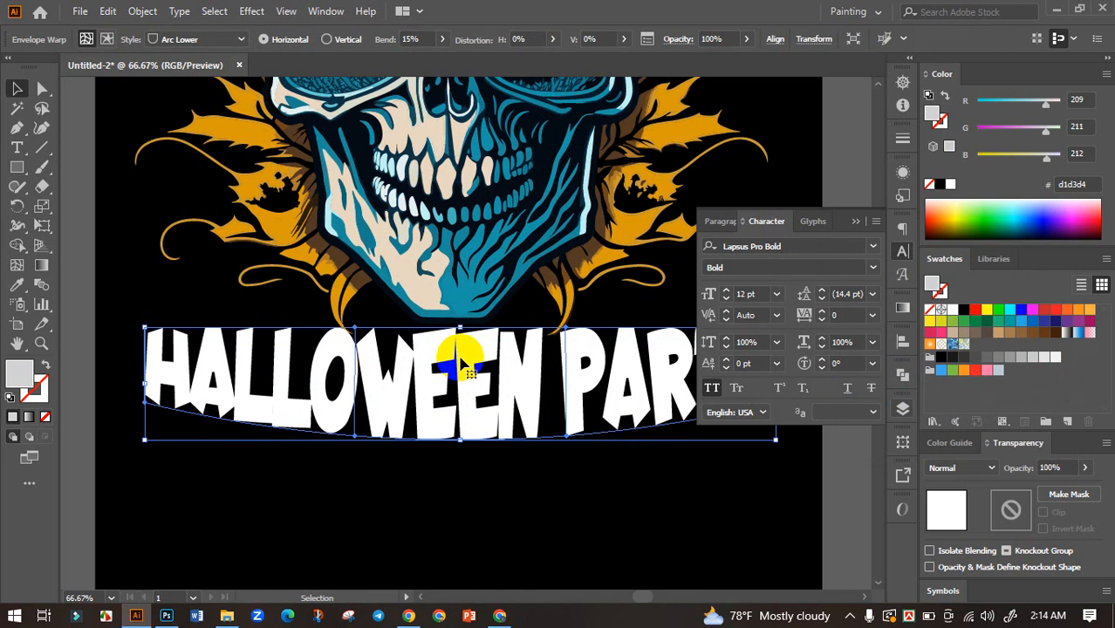
key(ctrl+minus)
key(ctrl+minus)
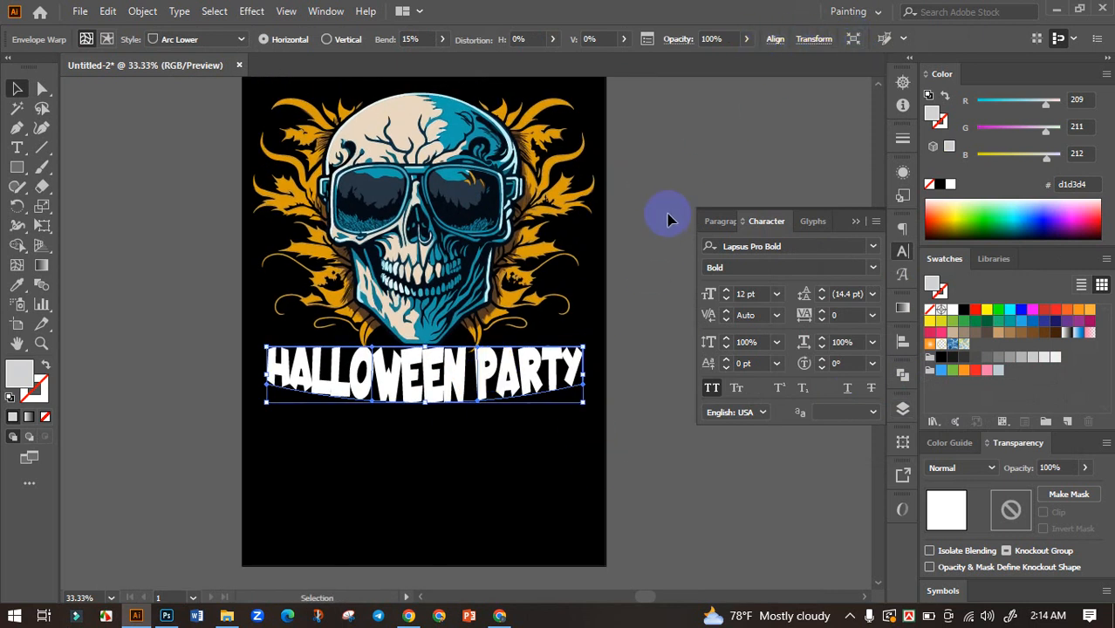
click(670, 240)
Expand the warped text's object and fill into editable shapes.
click(567, 375)
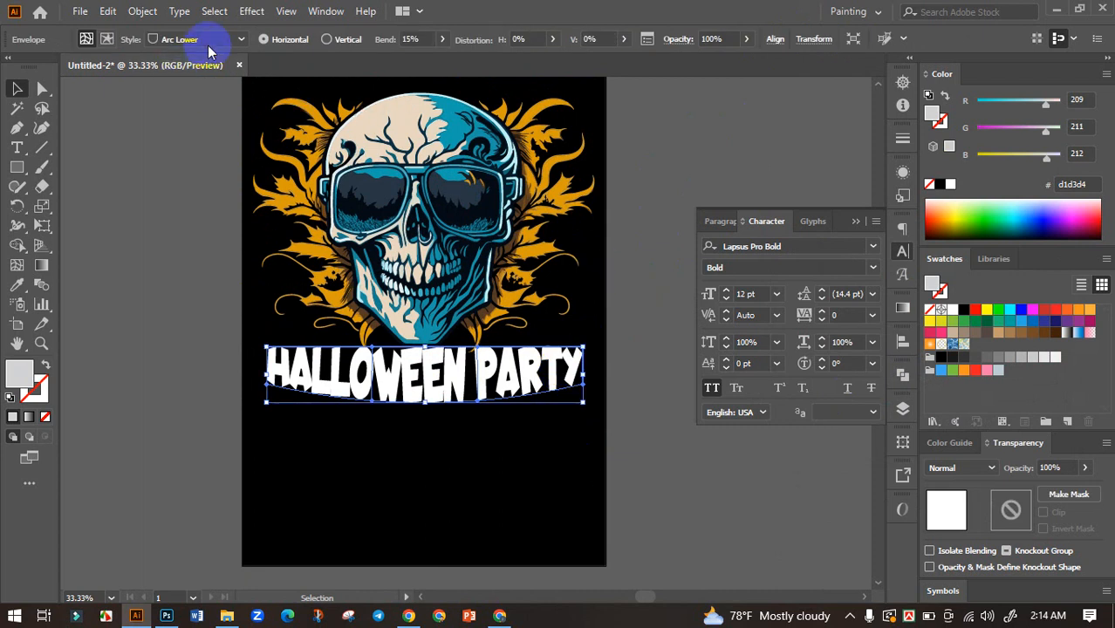
click(142, 11)
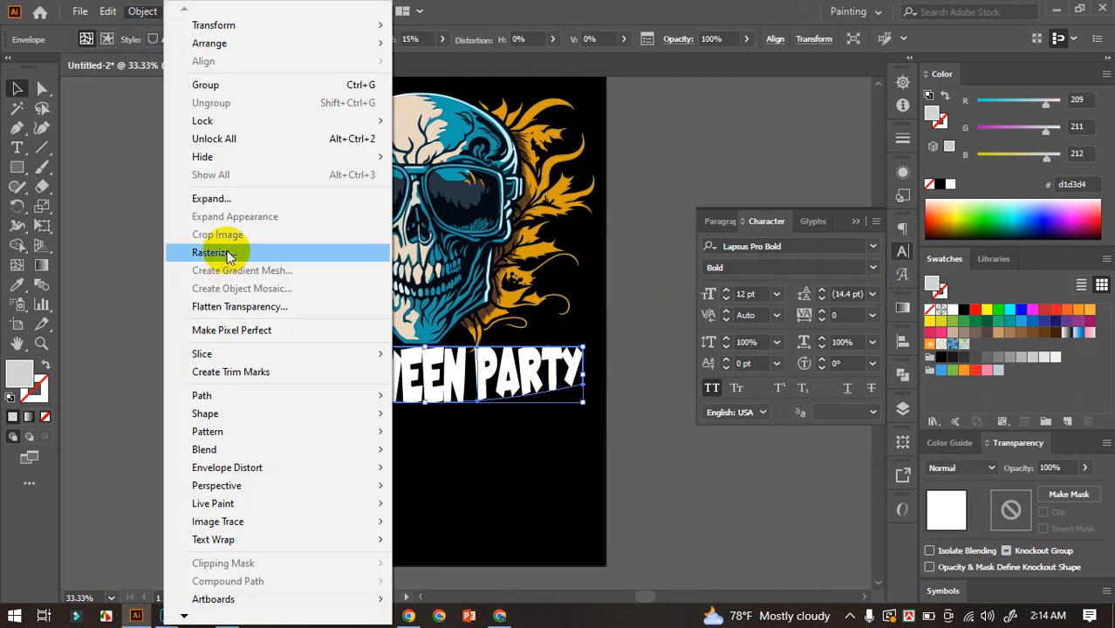
click(218, 198)
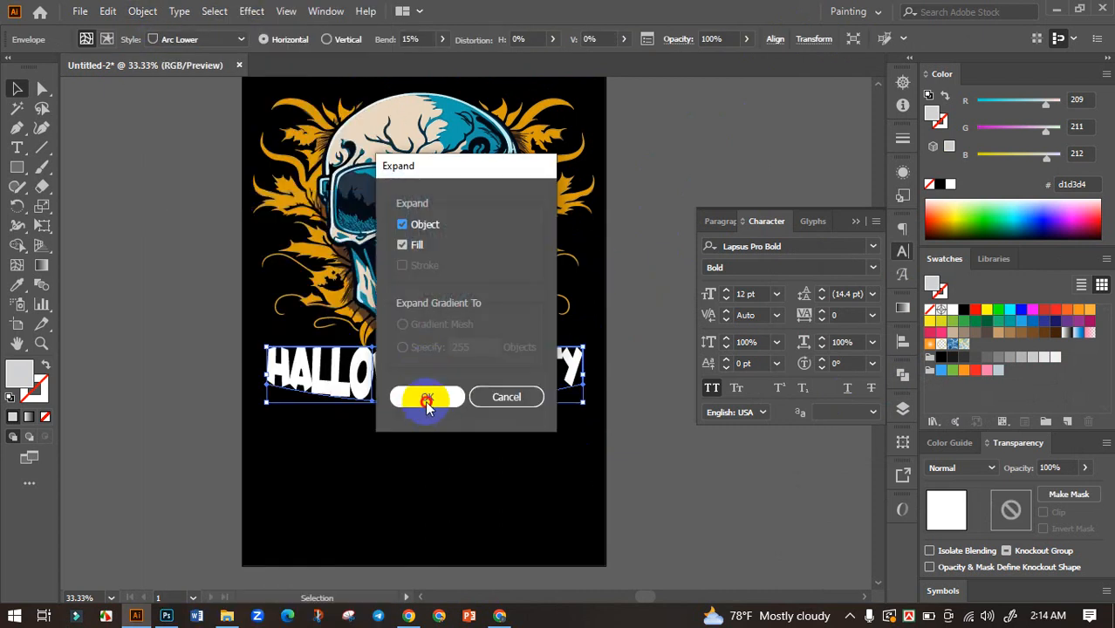
click(427, 401)
Apply a horizontal Arc warp effect with -9% bend to the expanded lettering.
click(253, 12)
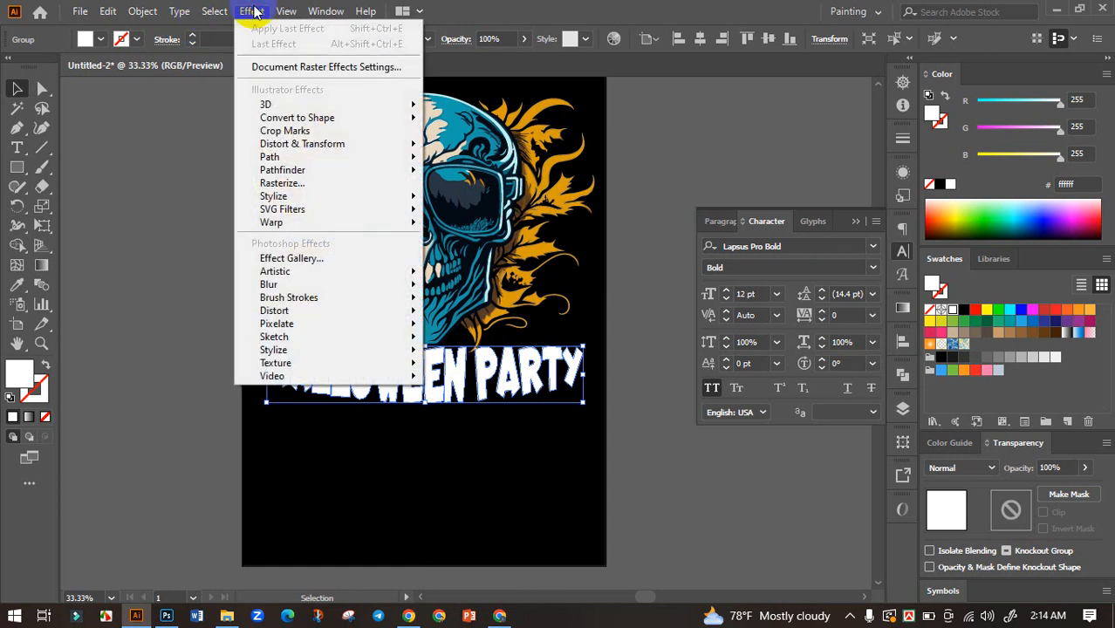
mouse_move(297, 222)
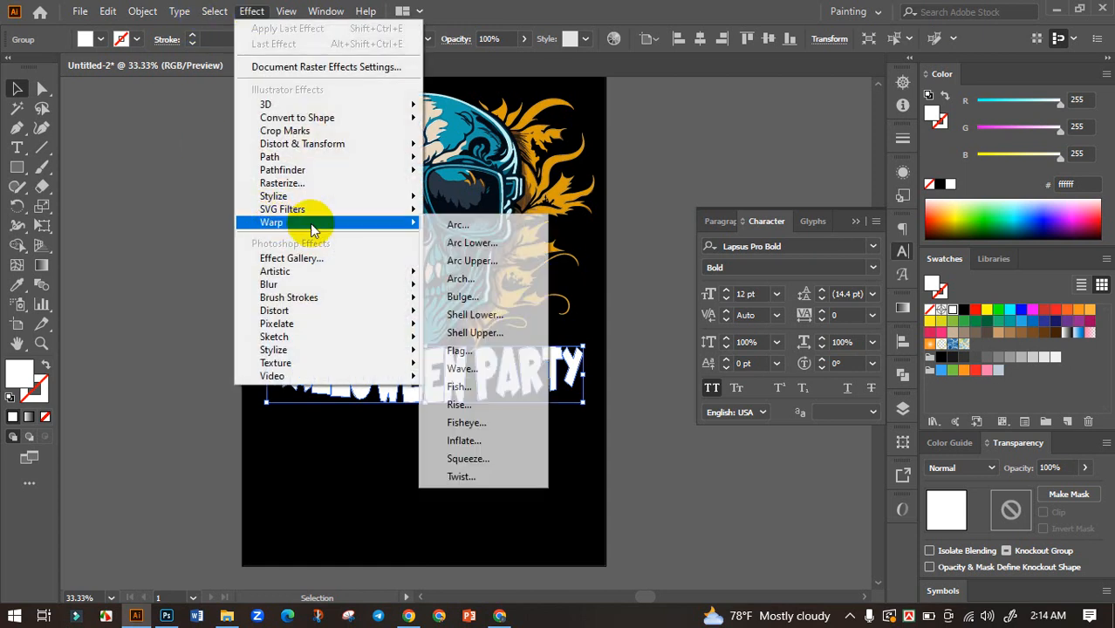
click(488, 224)
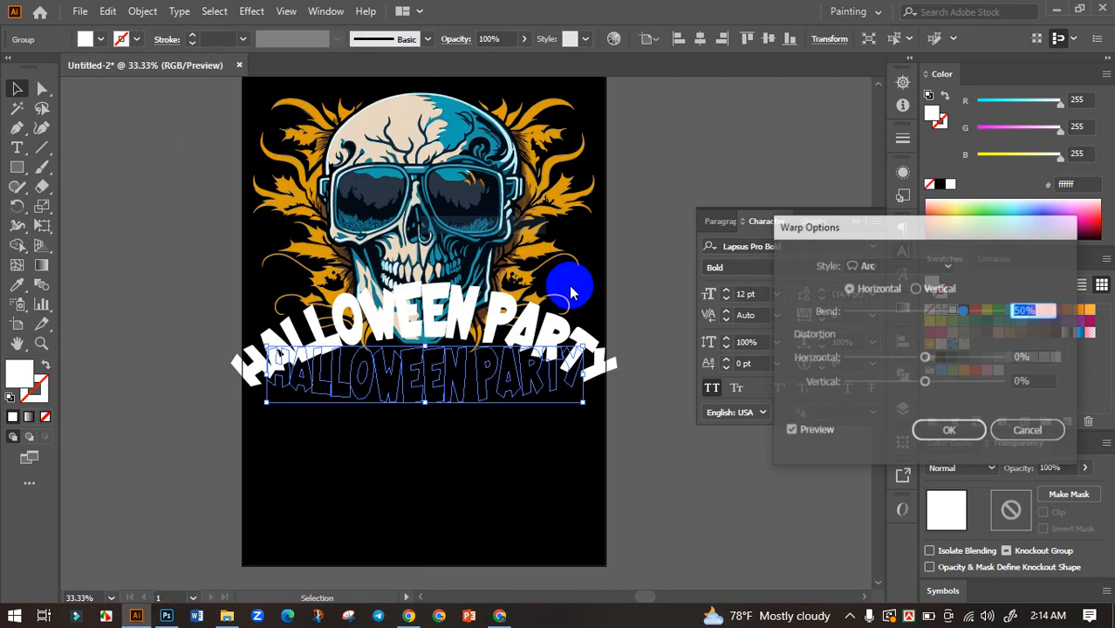
drag(916, 316, 919, 313)
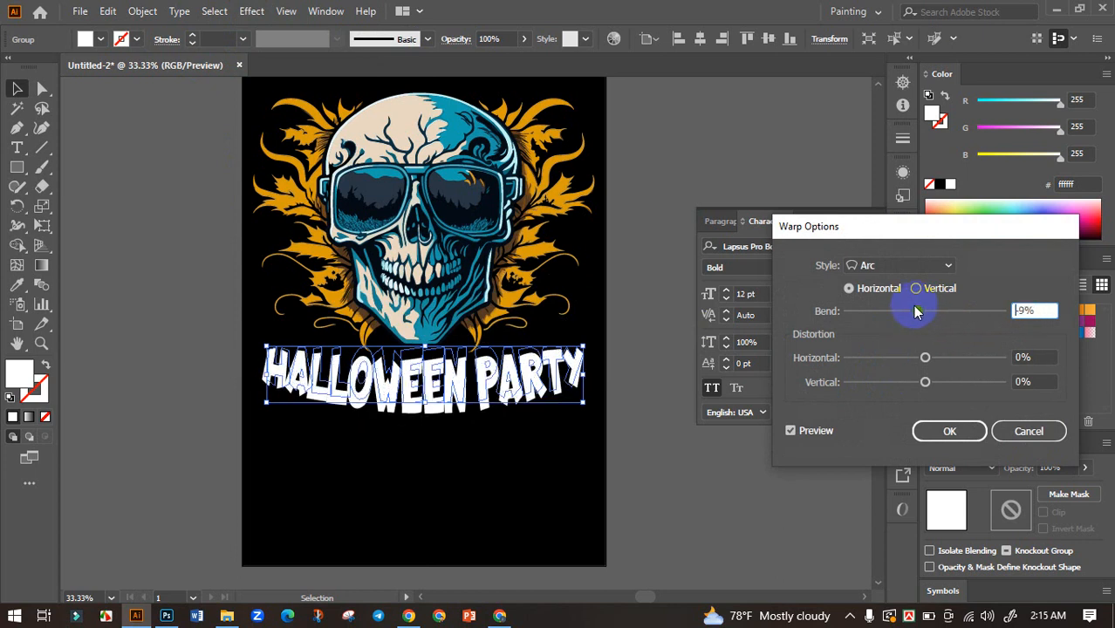
click(950, 431)
Move the arced lettering up against the skull's chin and expand its appearance.
scroll(448, 418, up, 1)
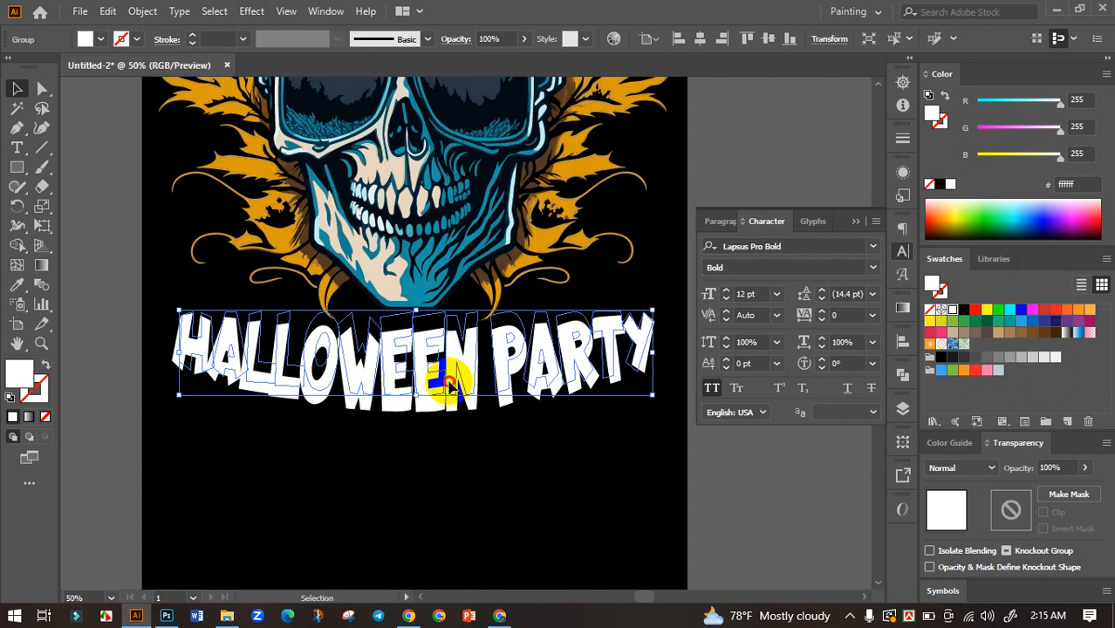
drag(448, 381, 451, 365)
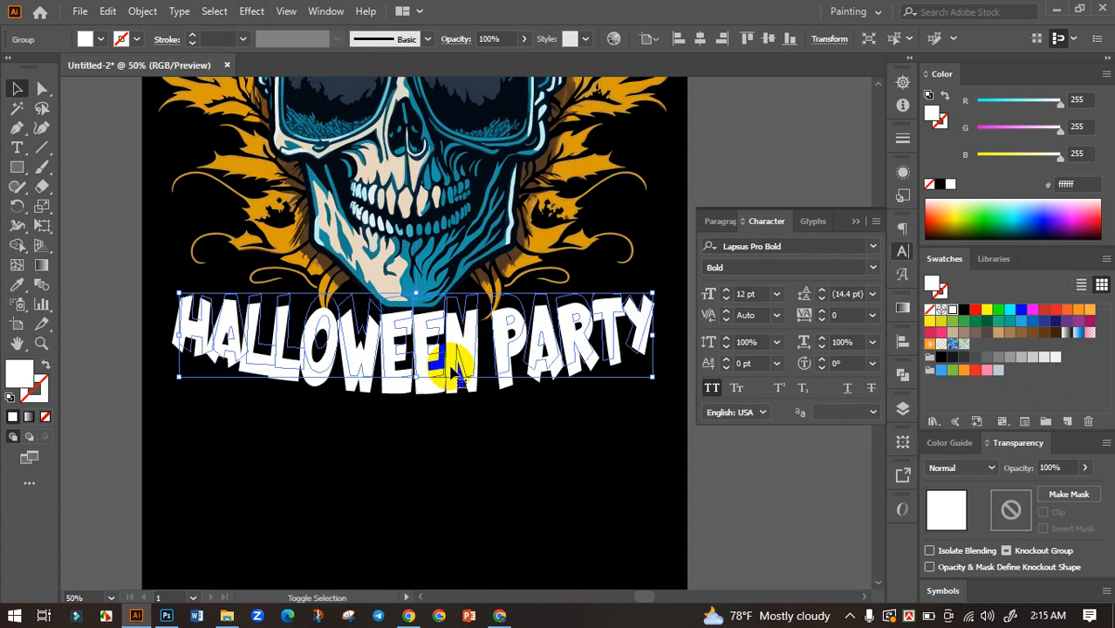
click(144, 12)
click(225, 218)
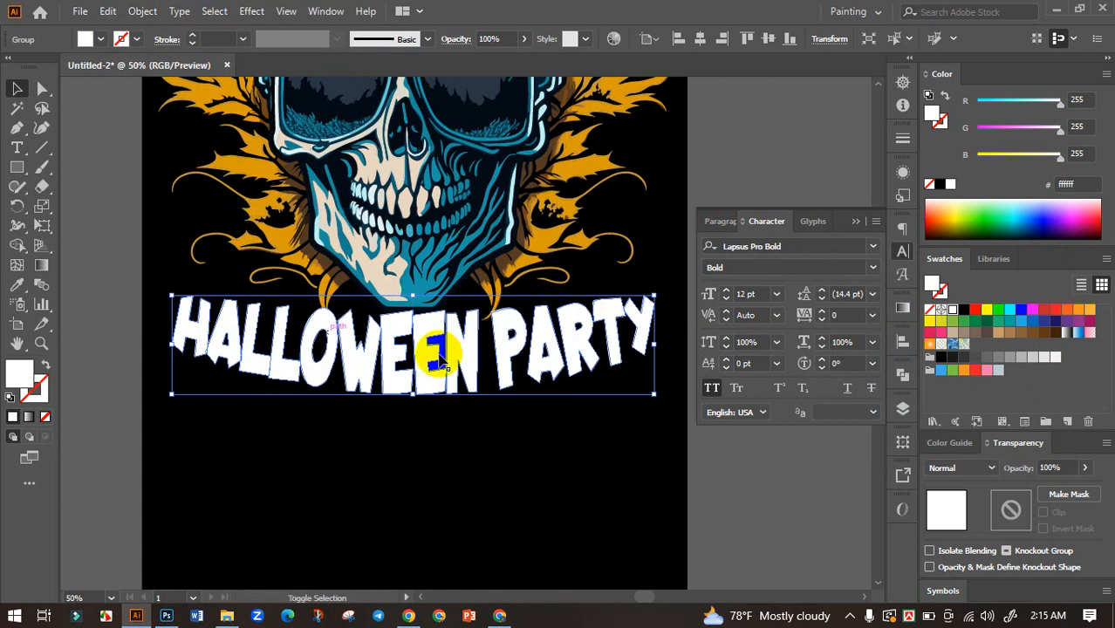
Ungroup the expanded HALLOWEEN PARTY lettering beneath the skull into separately editable letter shapes.
scroll(647, 453, down, 2)
click(633, 456)
scroll(632, 455, down, 2)
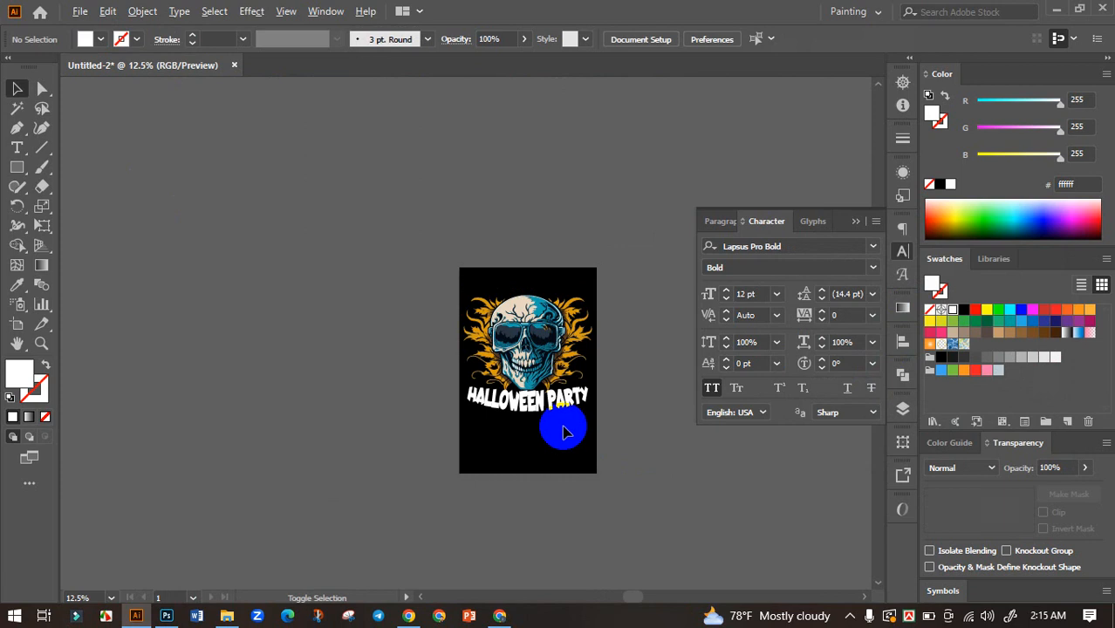
scroll(565, 431, up, 3)
drag(583, 410, 482, 394)
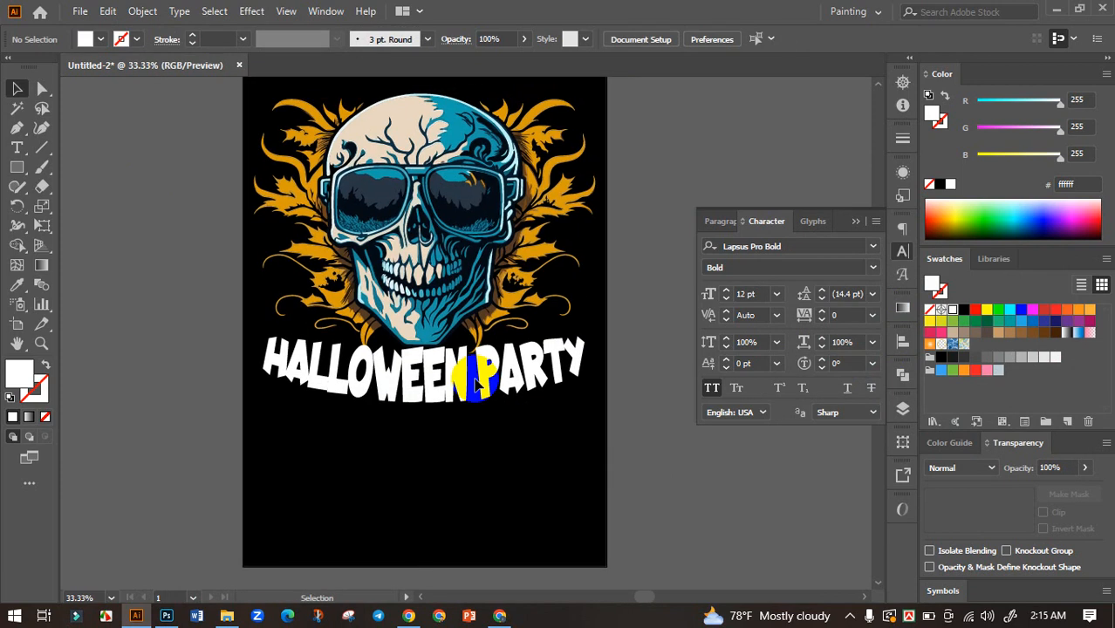
click(478, 379)
right_click(481, 375)
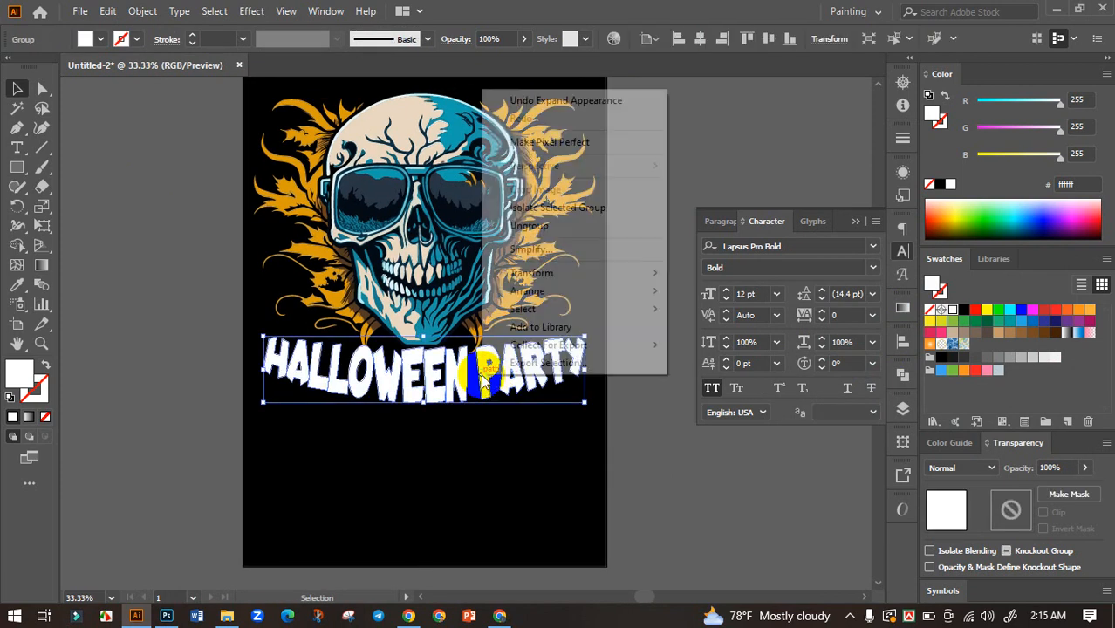
click(567, 229)
click(514, 453)
scroll(394, 418, up, 1)
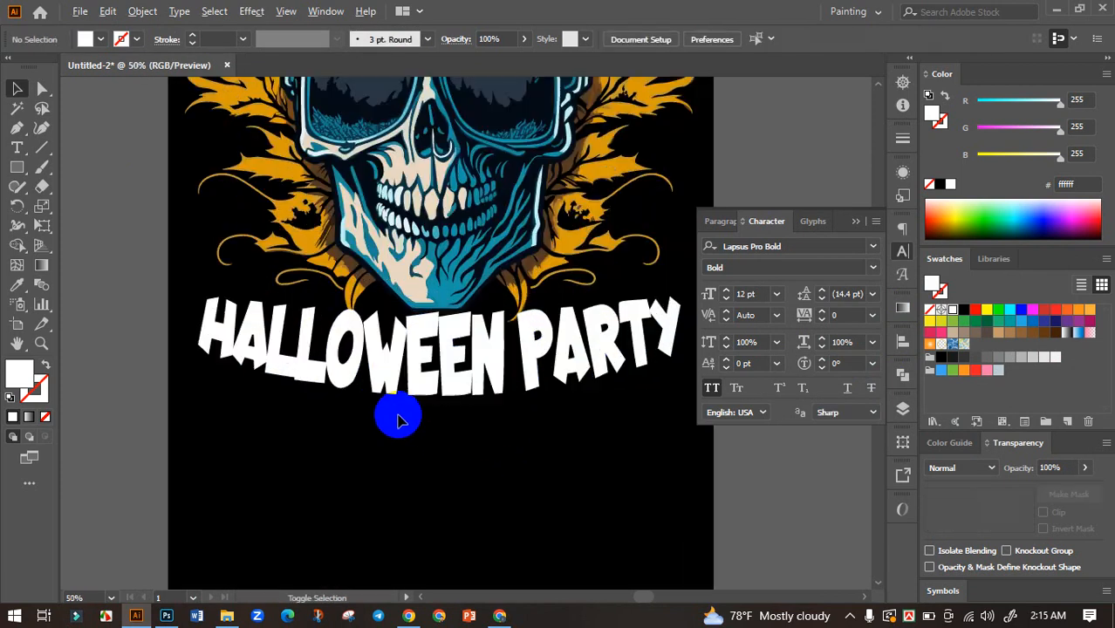
Fill the HALLOWEEN letters with the cream #e7d7c0 sampled from the skull's bone area.
drag(505, 419, 208, 343)
click(21, 294)
scroll(415, 183, up, 3)
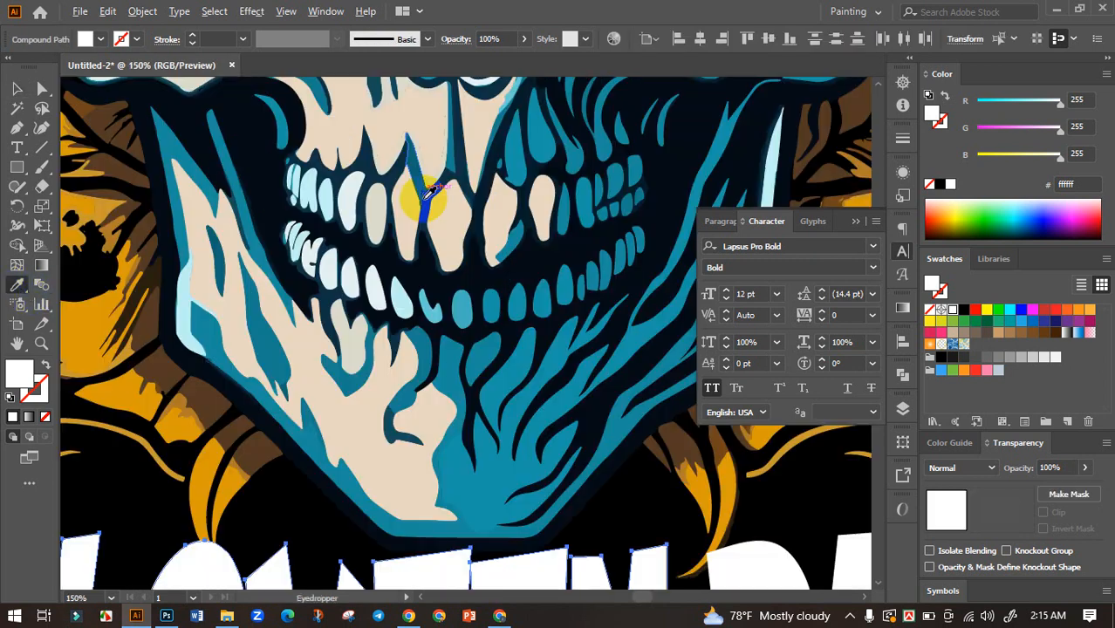
click(425, 127)
scroll(429, 124, down, 3)
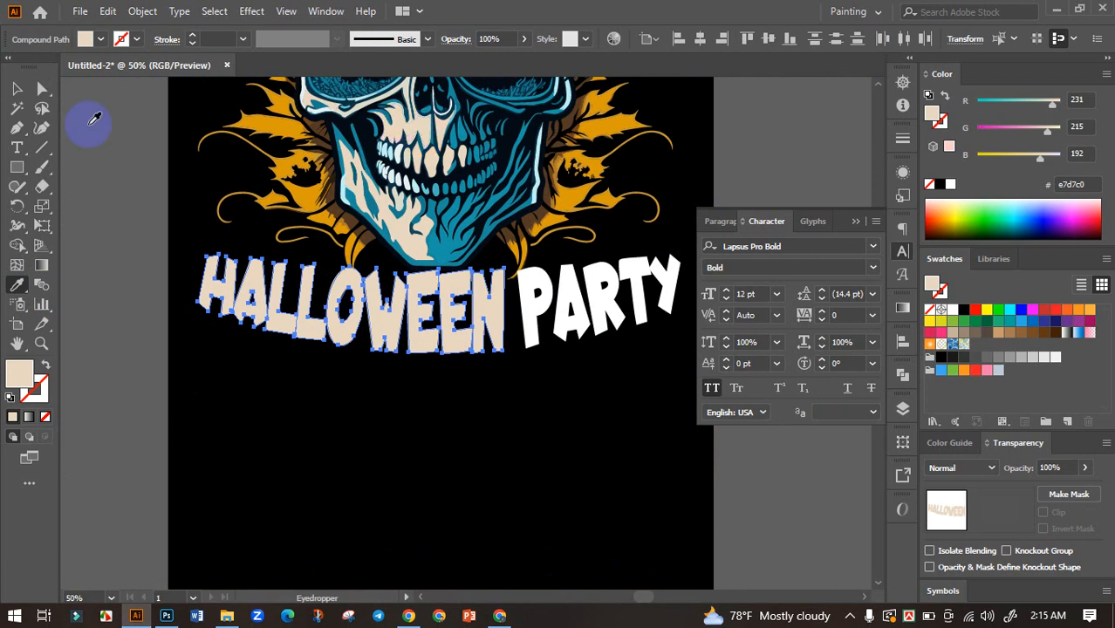
click(18, 88)
click(539, 423)
Fill the PARTY letters with the teal #1898a7 sampled from the skull's chin.
drag(593, 382, 433, 382)
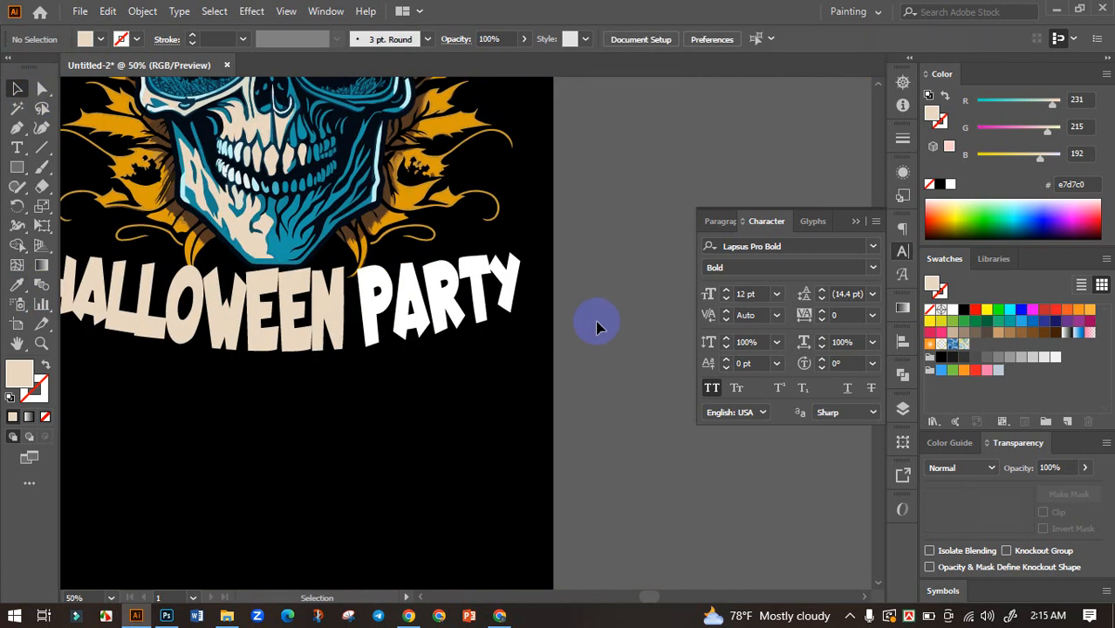
click(174, 296)
drag(582, 295, 377, 318)
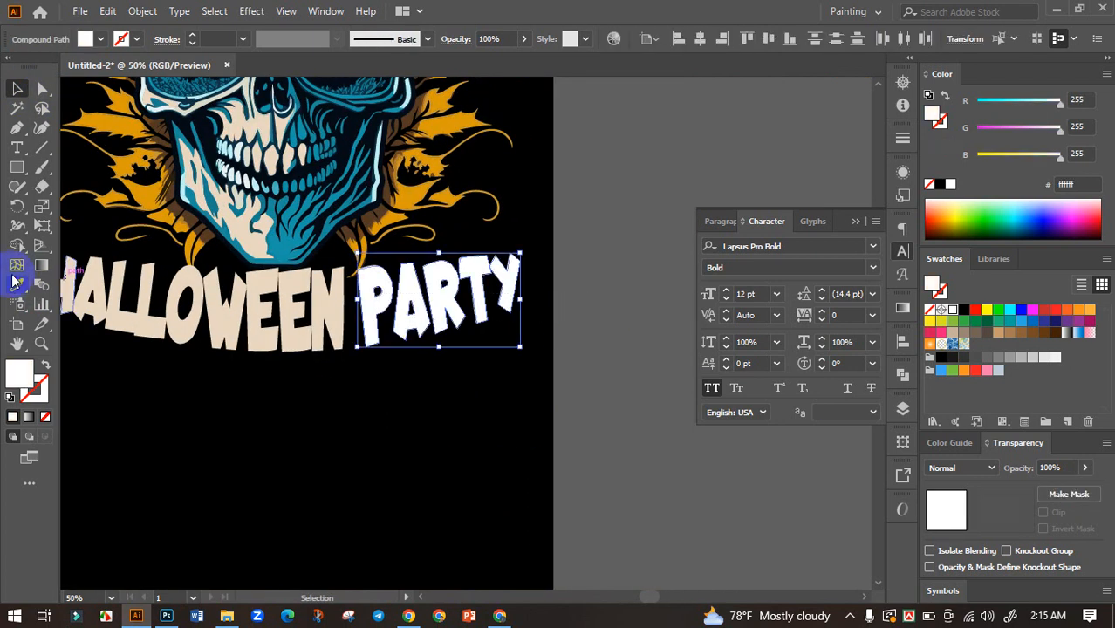
click(15, 282)
scroll(313, 244, up, 2)
click(255, 253)
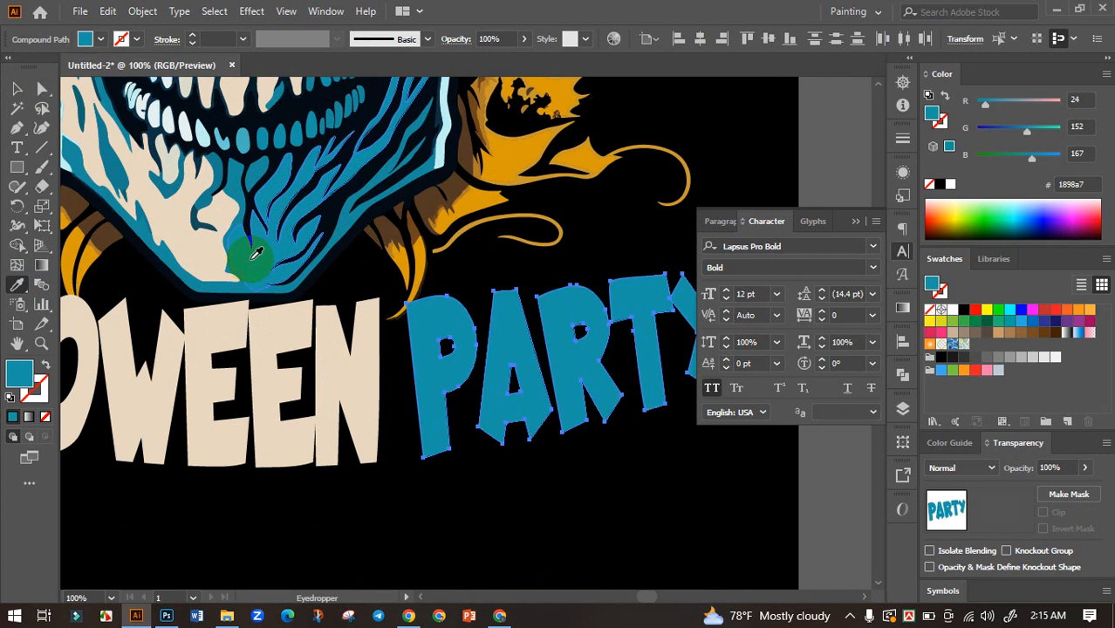
scroll(386, 493, down, 3)
Try the pale blue #c0f1f2 of the sunglasses' bridge on PARTY, then recolor it with the lens teal #13a1ae.
scroll(336, 326, up, 4)
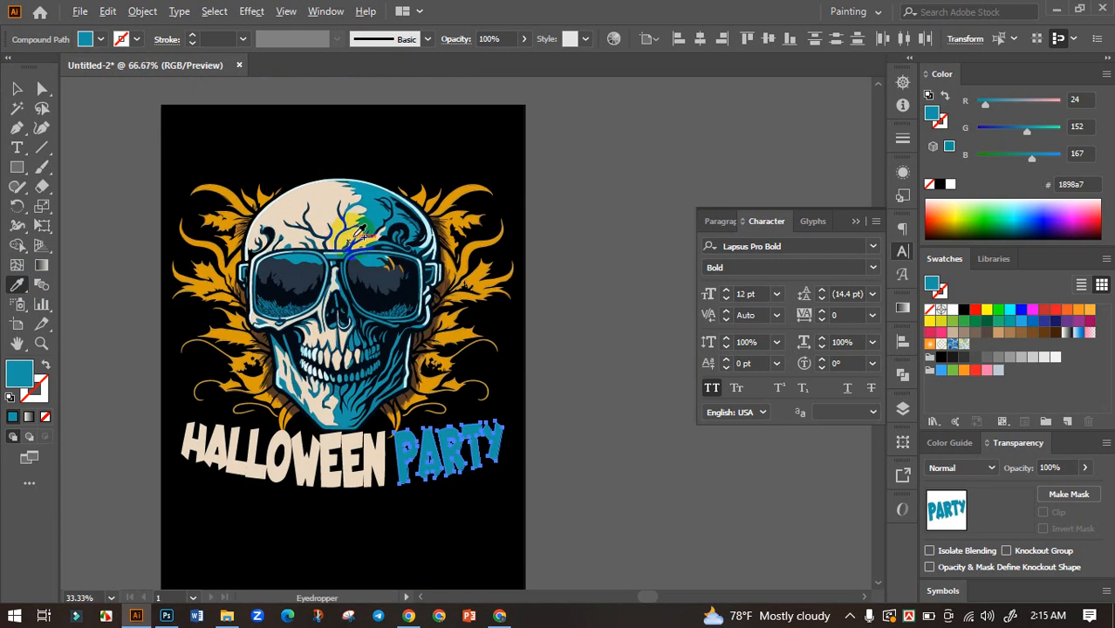
click(428, 331)
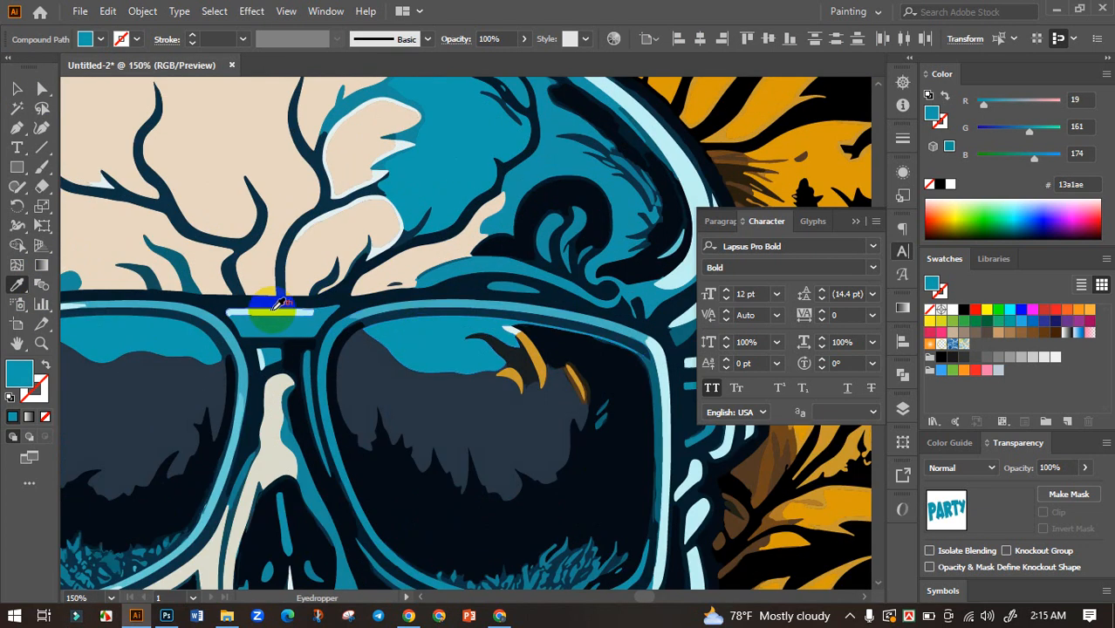
click(273, 307)
scroll(366, 308, down, 4)
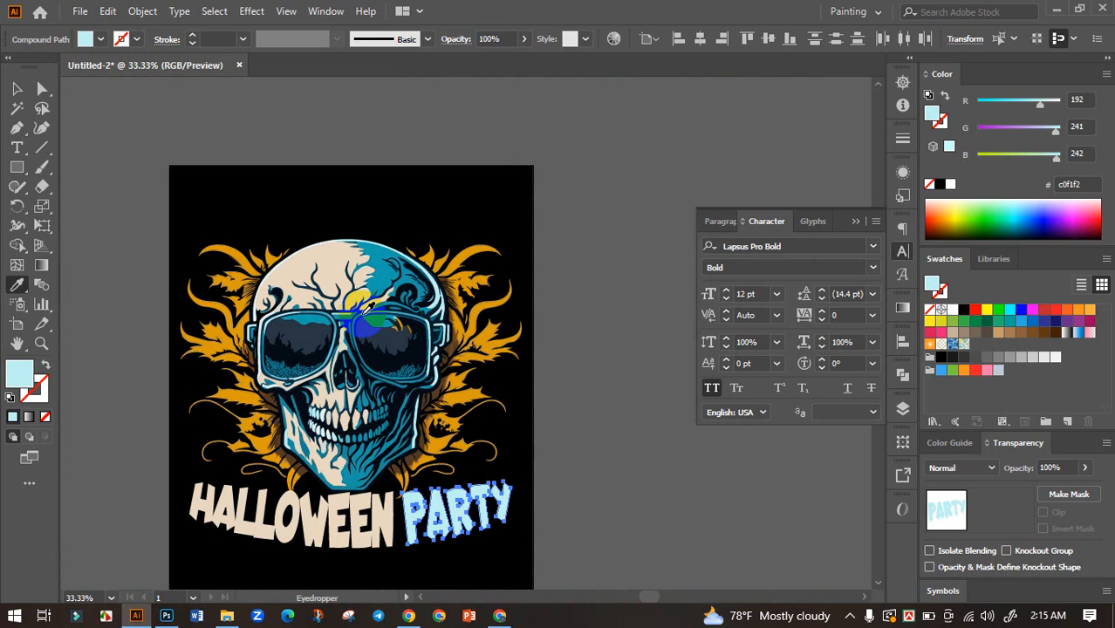
scroll(365, 307, up, 4)
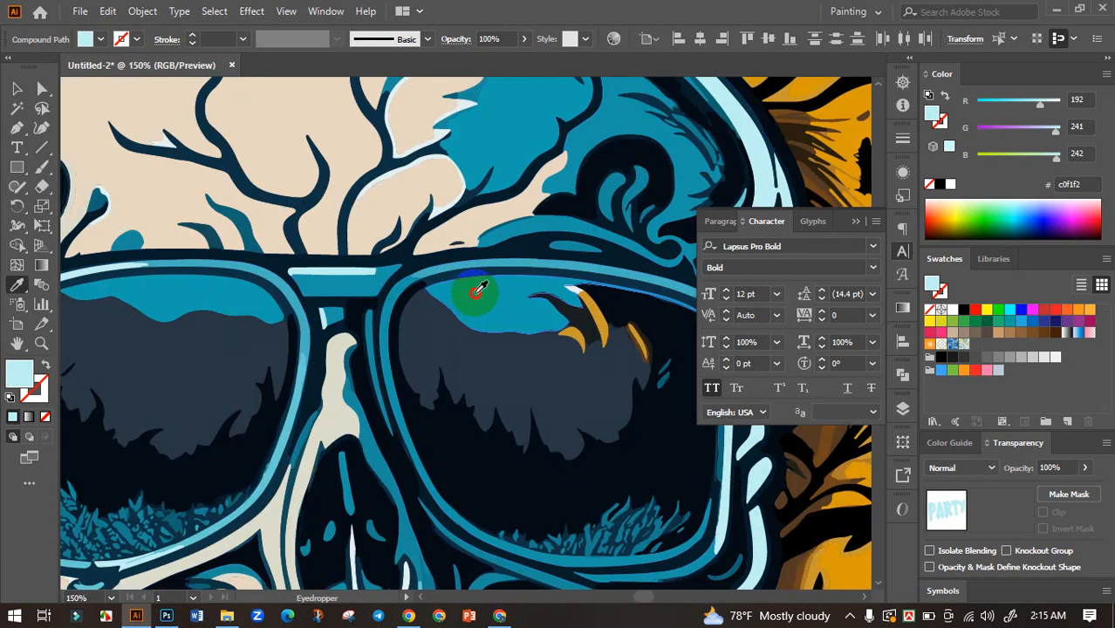
click(479, 291)
scroll(479, 290, down, 4)
click(17, 89)
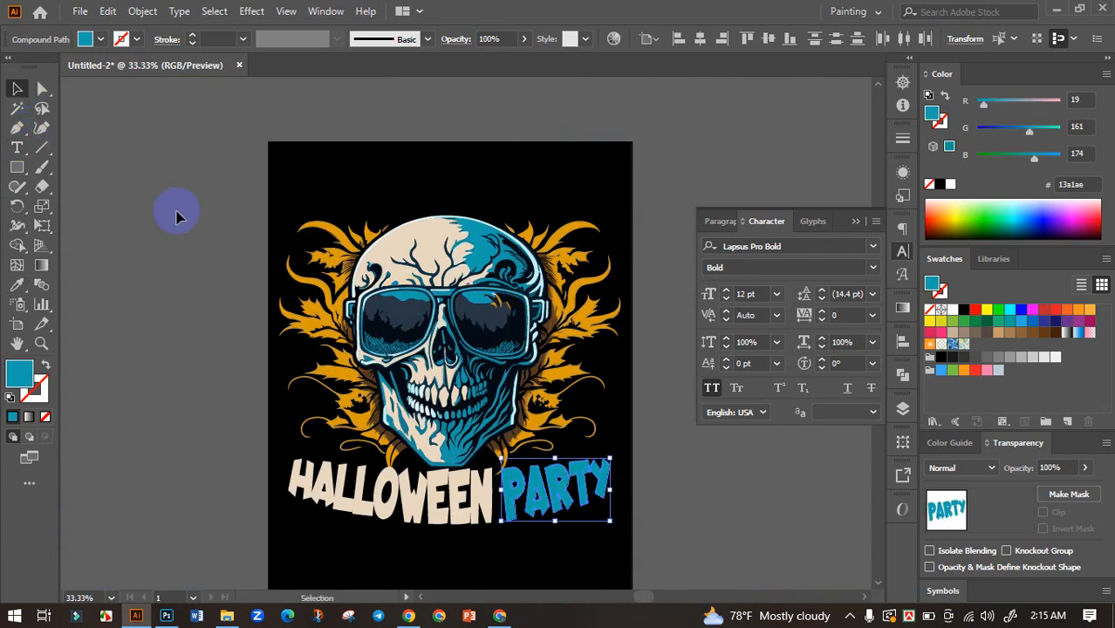
click(177, 216)
Try the leaf orange #db9b0a on the HALLOWEEN letters, then match them to PARTY's teal #13a1ae.
scroll(480, 536, up, 1)
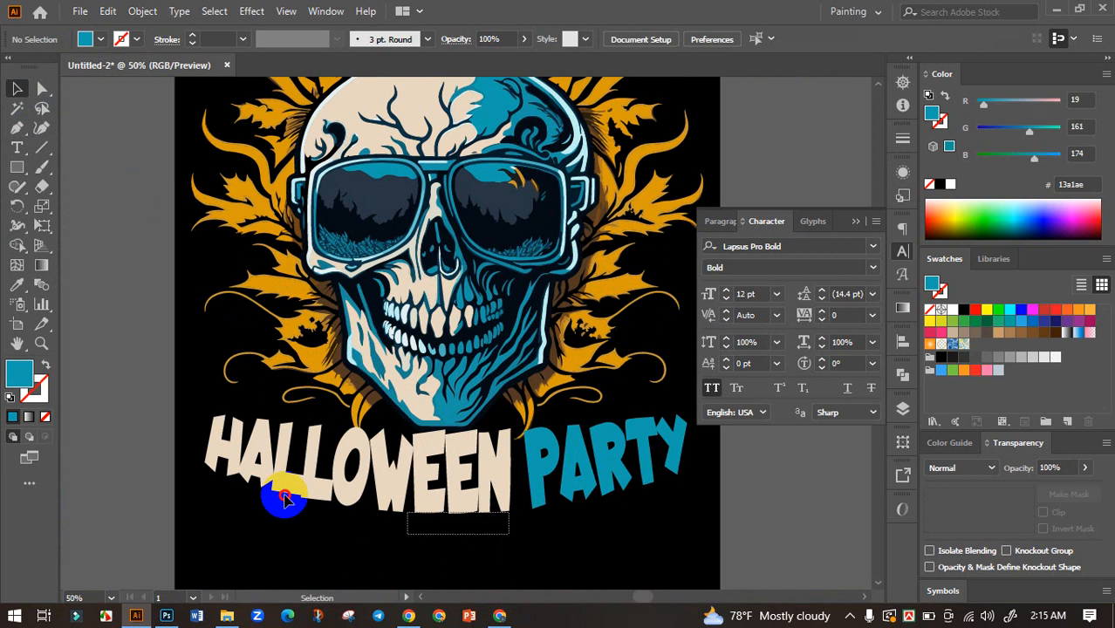
drag(286, 500, 198, 454)
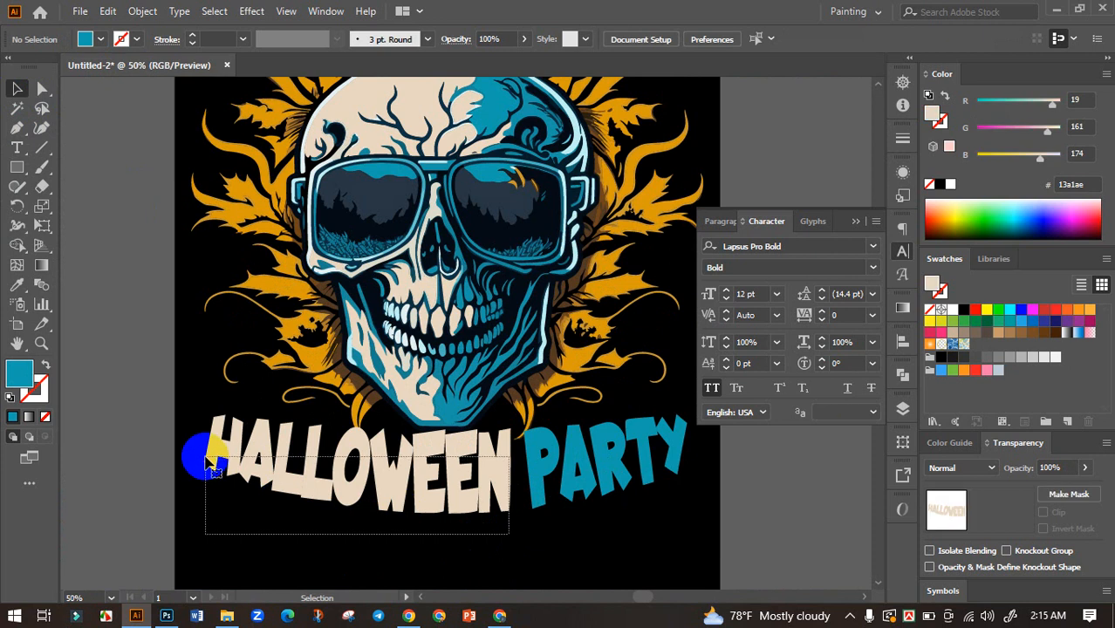
click(21, 297)
click(241, 212)
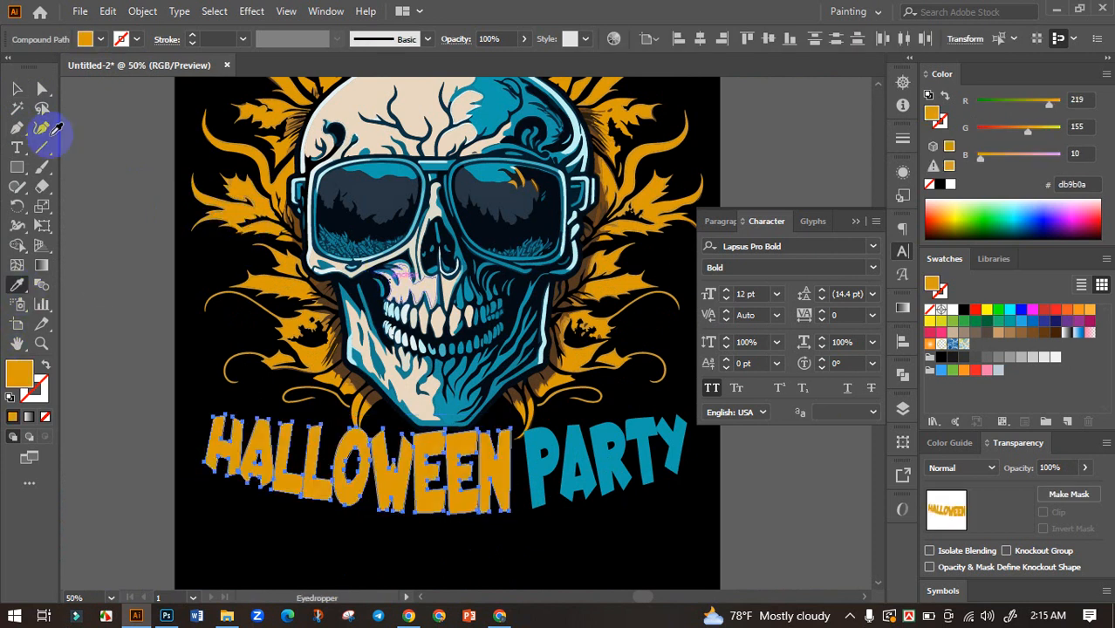
click(552, 438)
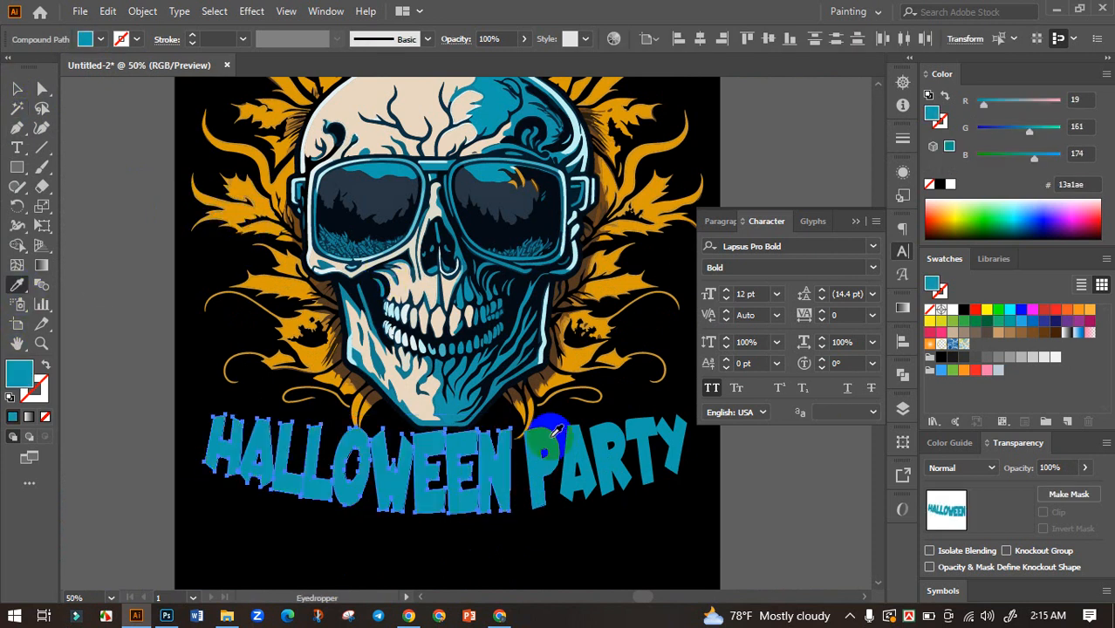
click(17, 88)
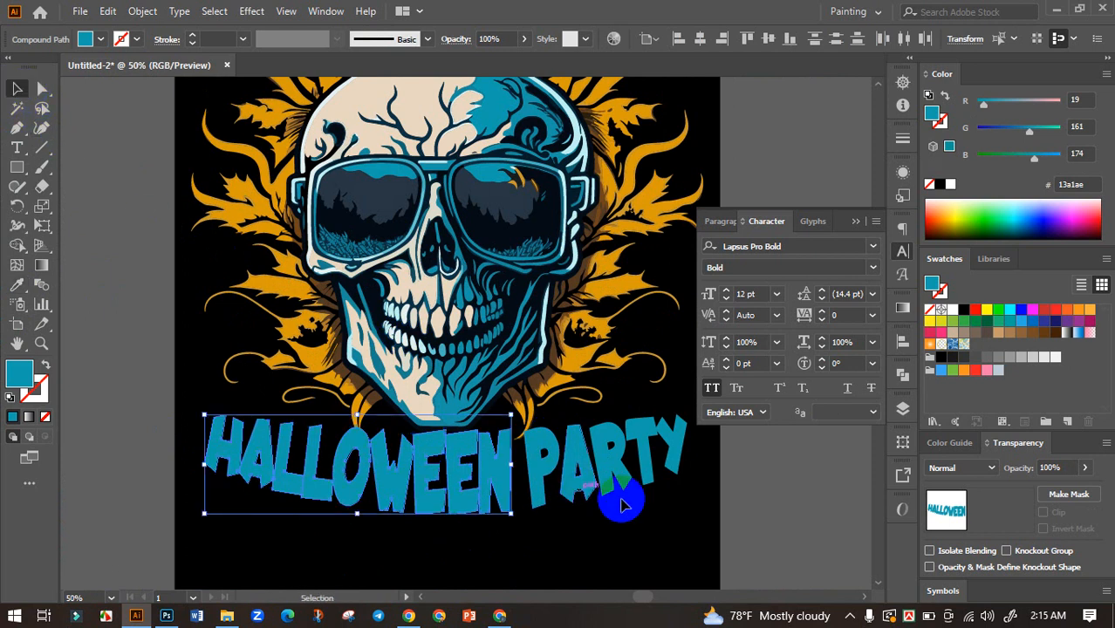
click(704, 491)
Fill the PARTY letters with the orange #db9b0a sampled from the leaves beside the skull.
click(535, 471)
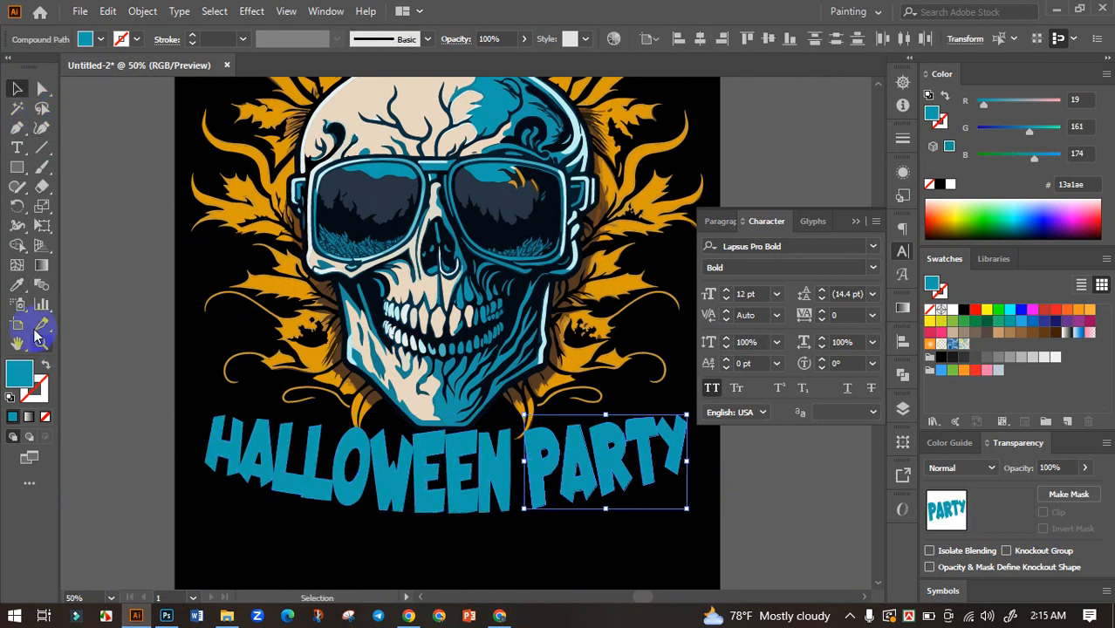
click(28, 285)
click(253, 229)
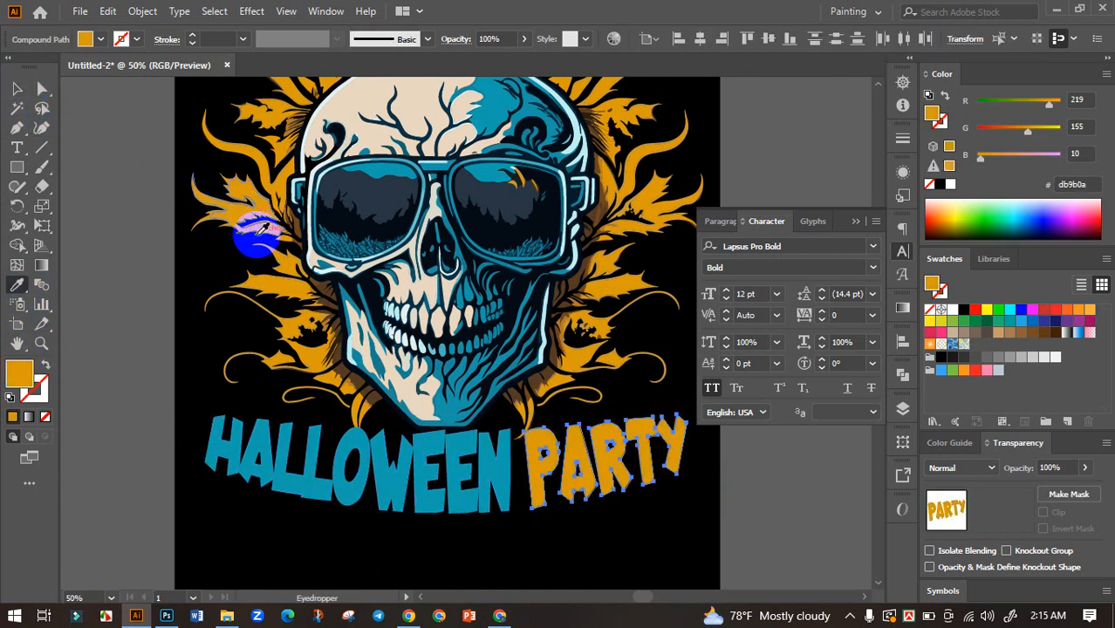
click(15, 89)
click(128, 284)
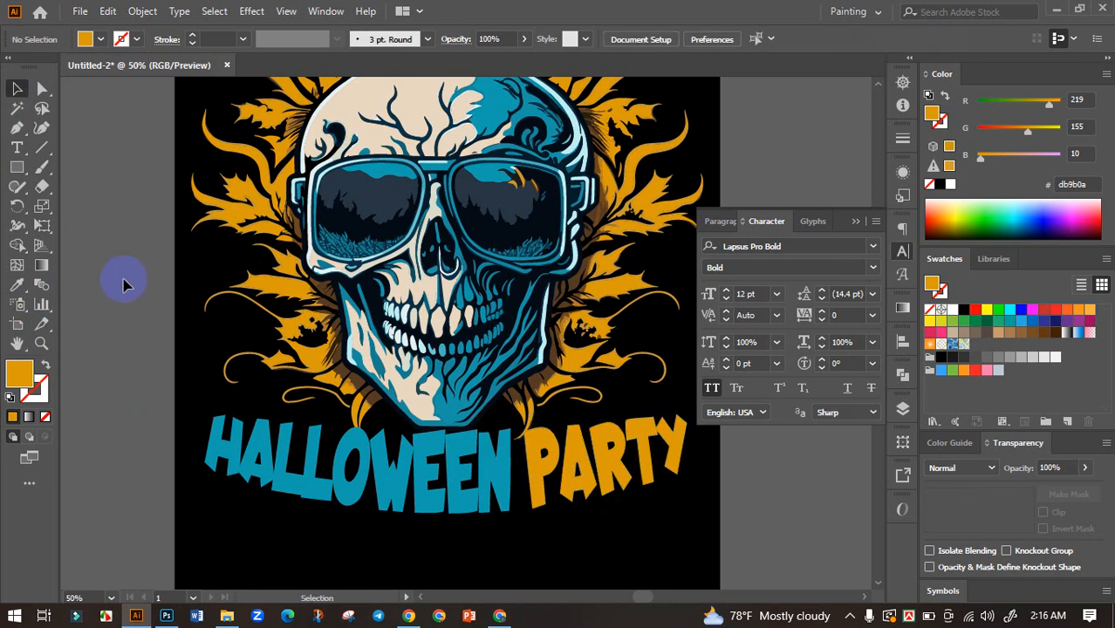
Recolor the teal HALLOWEEN letters with the cream #e7d7c0 sampled from the skull's face.
scroll(227, 432, down, 2)
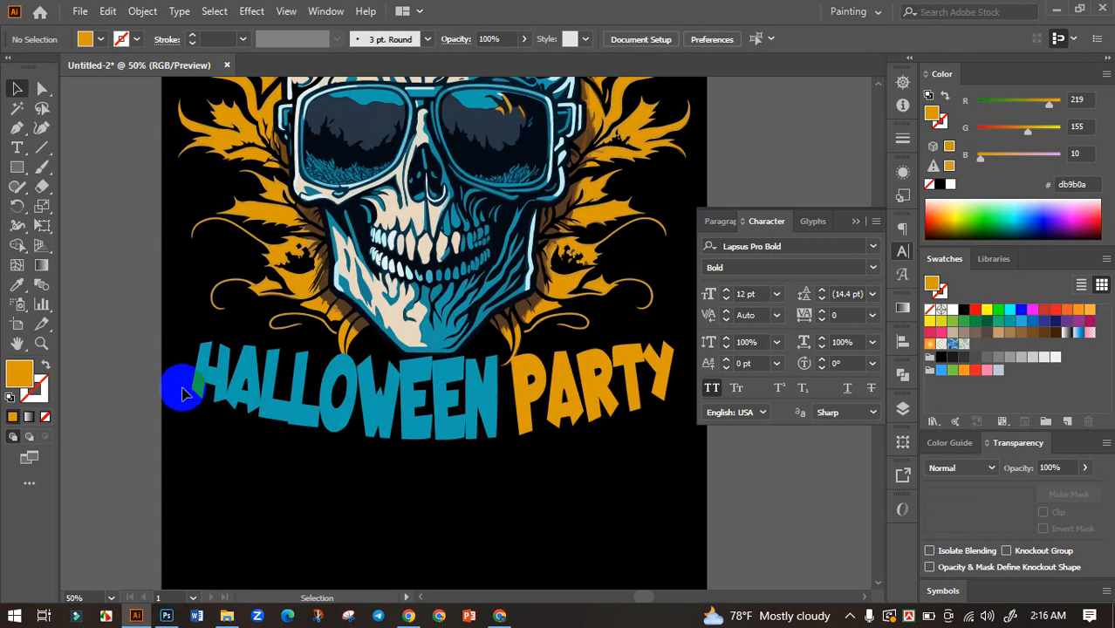
drag(178, 377, 478, 447)
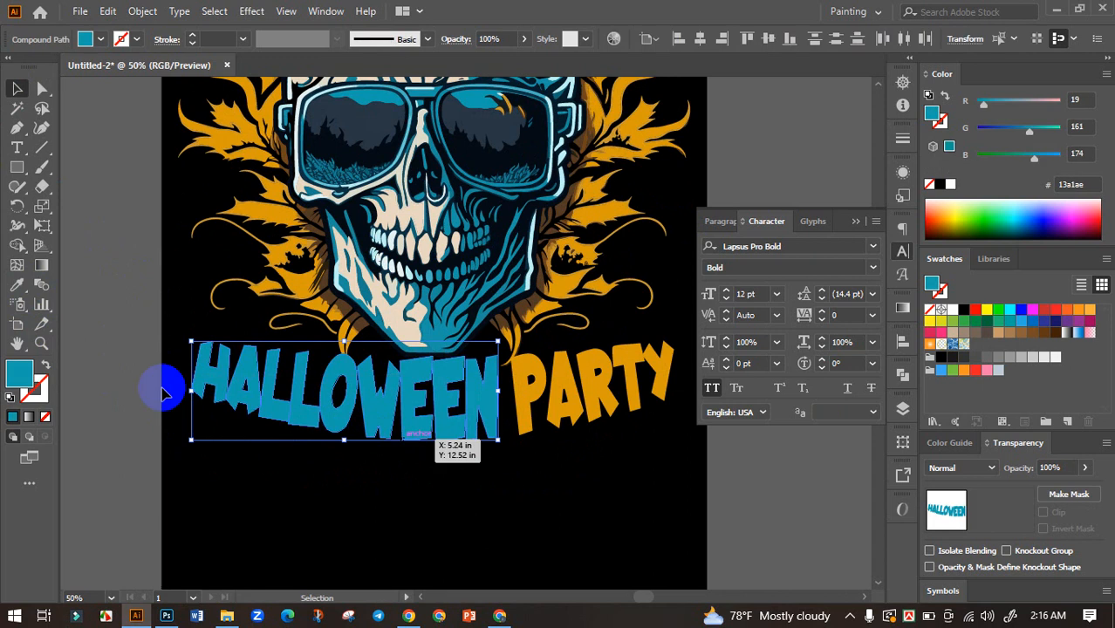
click(16, 285)
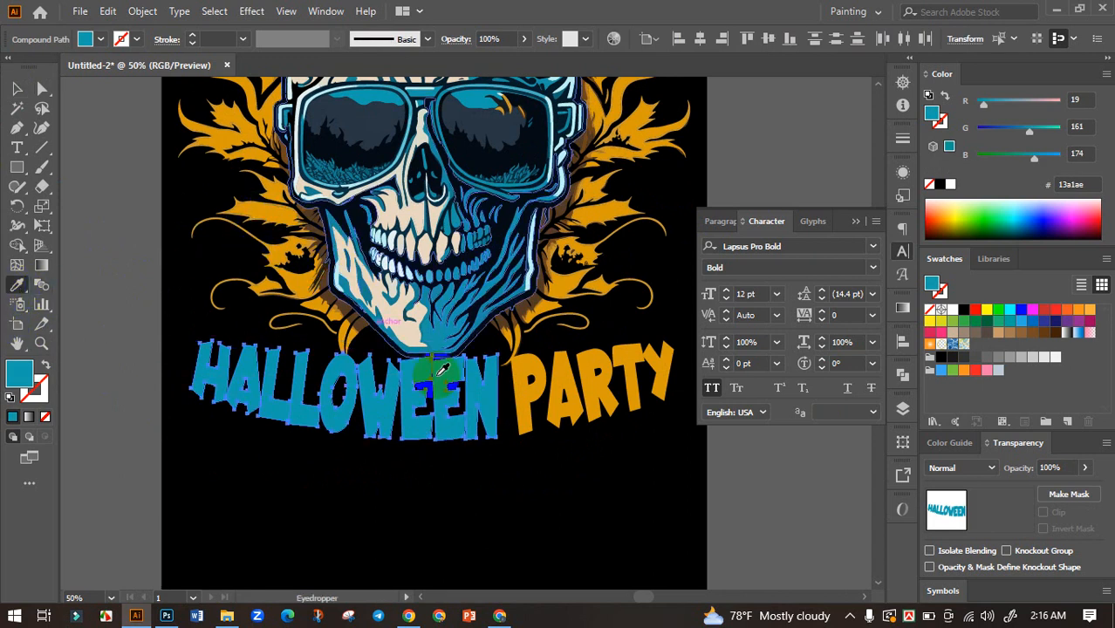
click(394, 303)
click(403, 310)
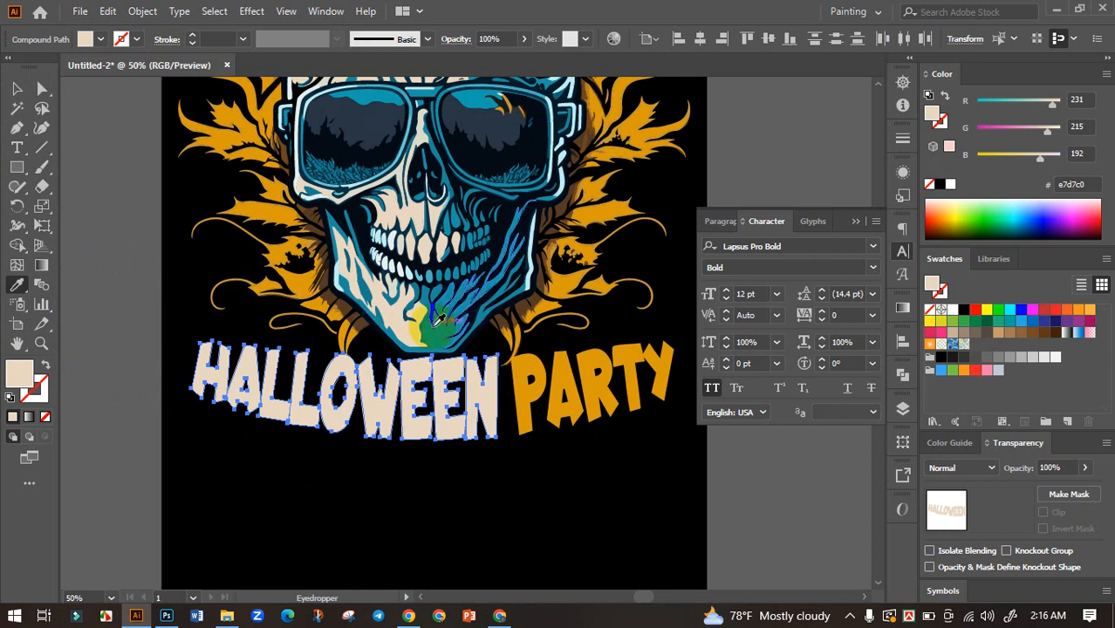
click(434, 319)
click(417, 202)
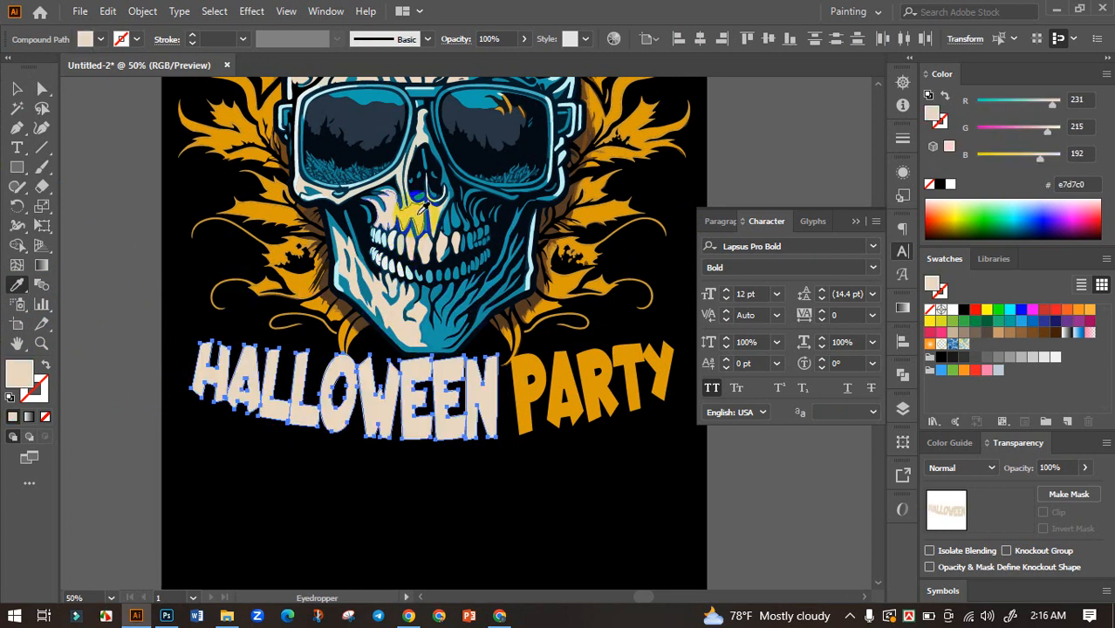
click(17, 88)
click(642, 465)
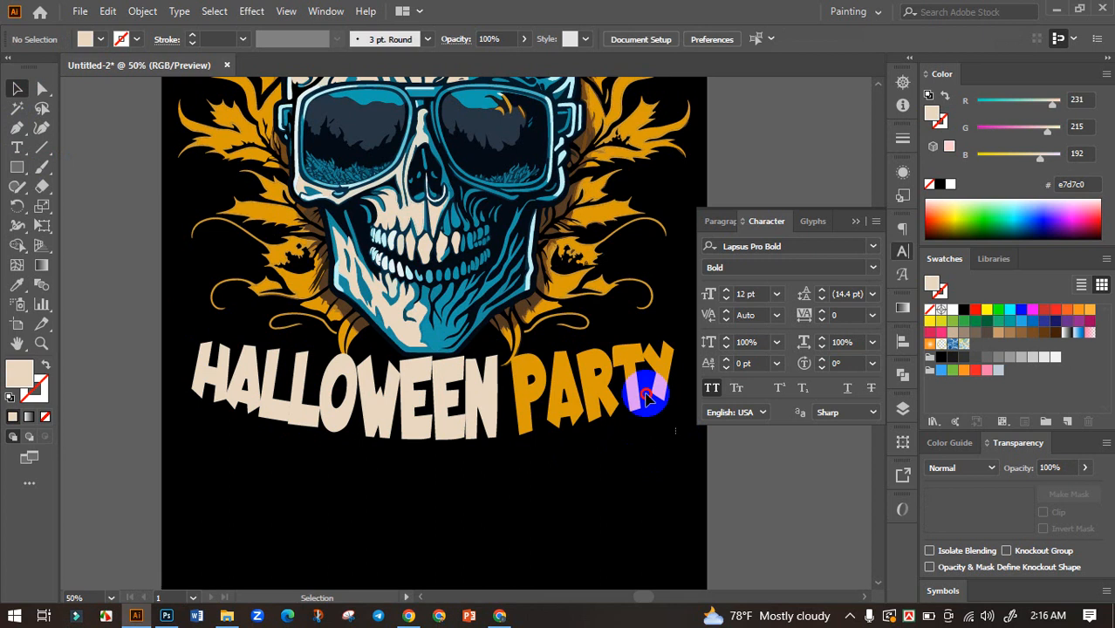
Recolor the orange PARTY letters with the teal #1898a7 sampled from the shading above the skull's teeth.
click(527, 380)
click(16, 284)
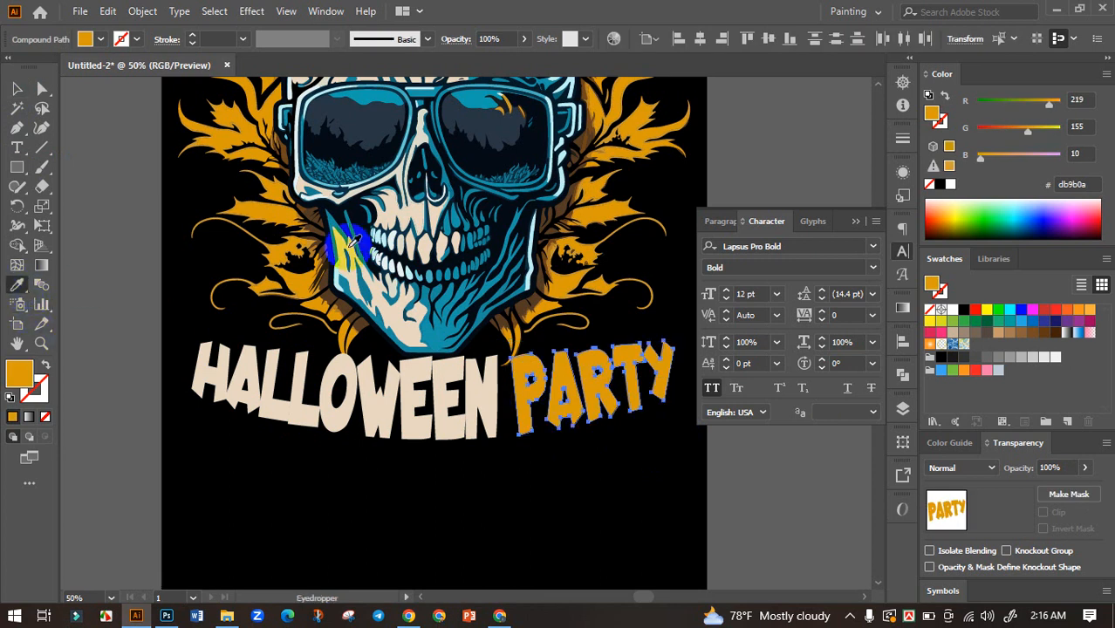
scroll(461, 236, up, 3)
click(481, 198)
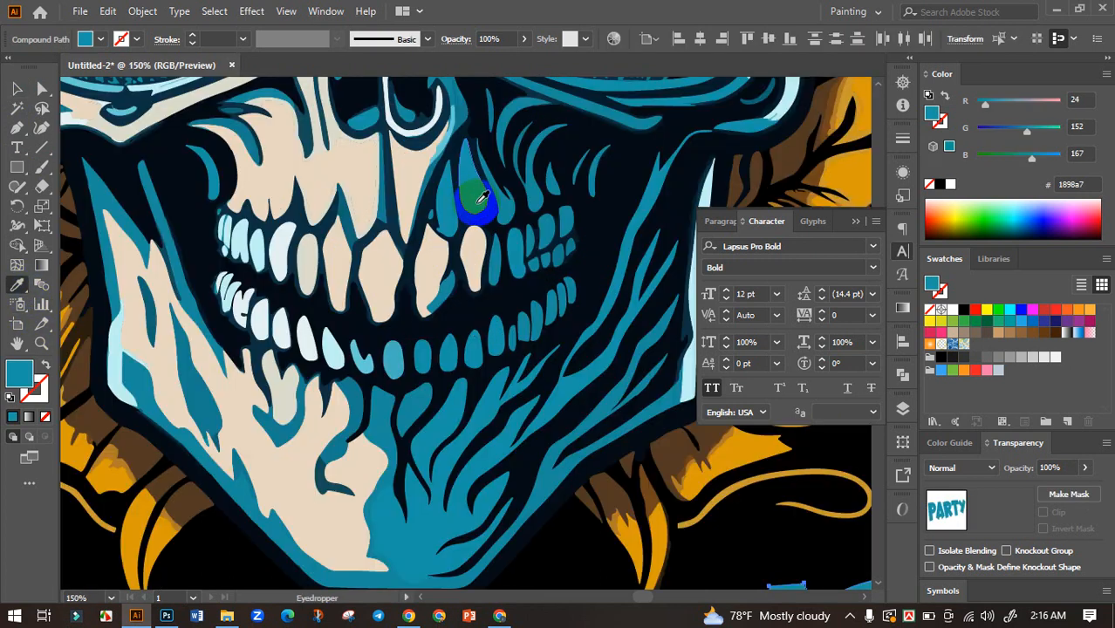
scroll(481, 198, down, 2)
click(17, 88)
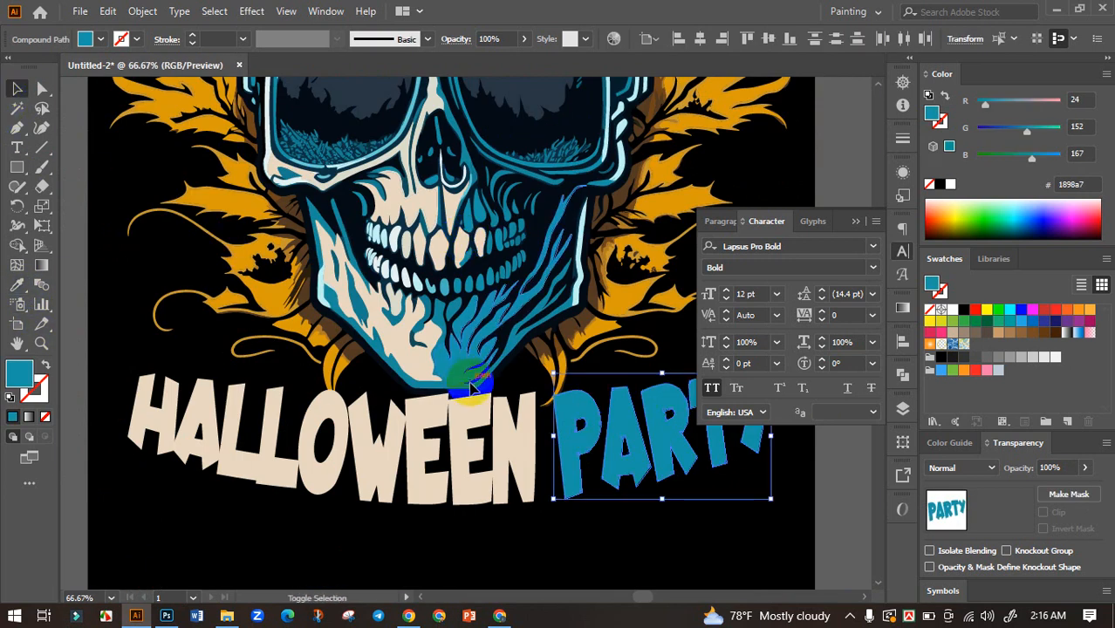
Group the skull artwork with the HALLOWEEN PARTY lettering and center the group vertically on the artboard.
scroll(472, 390, down, 4)
click(600, 503)
drag(607, 359, 254, 133)
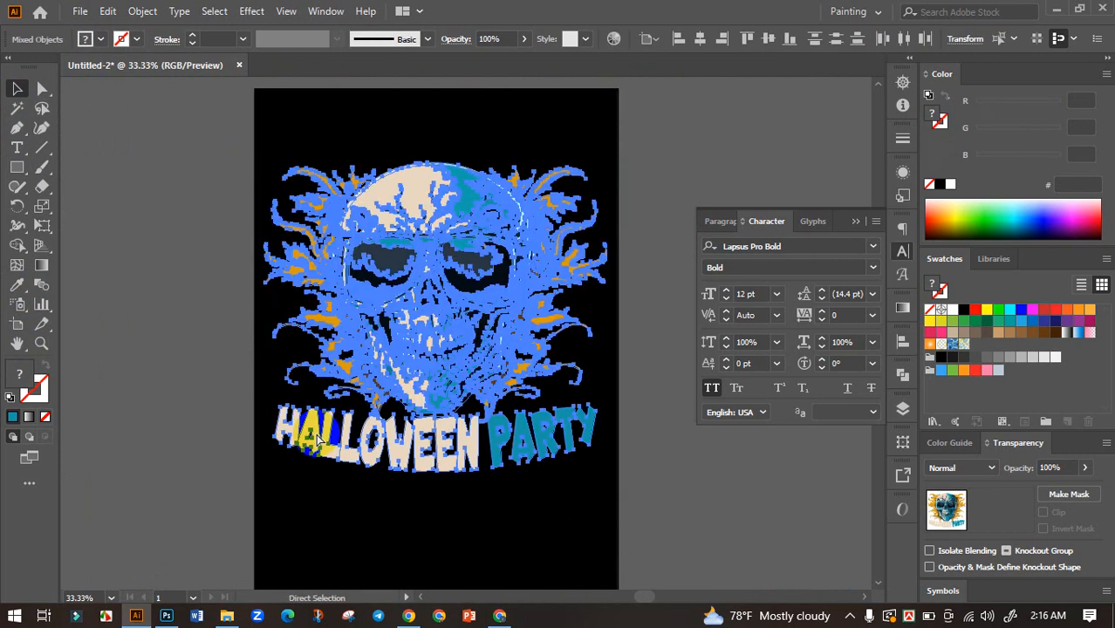
click(311, 441)
click(902, 342)
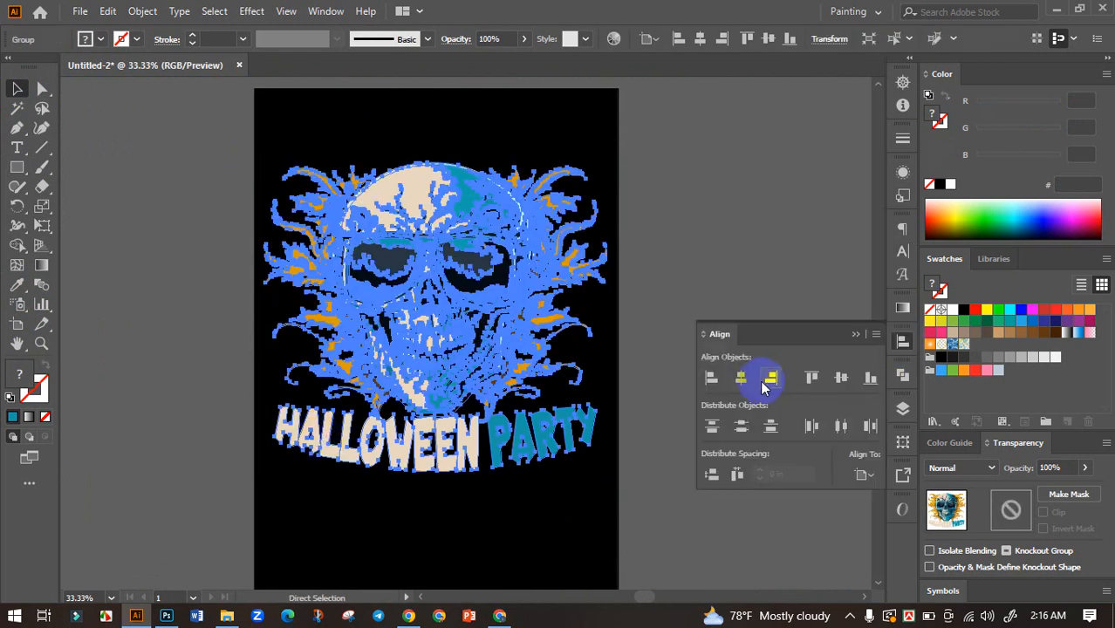
click(840, 373)
click(855, 334)
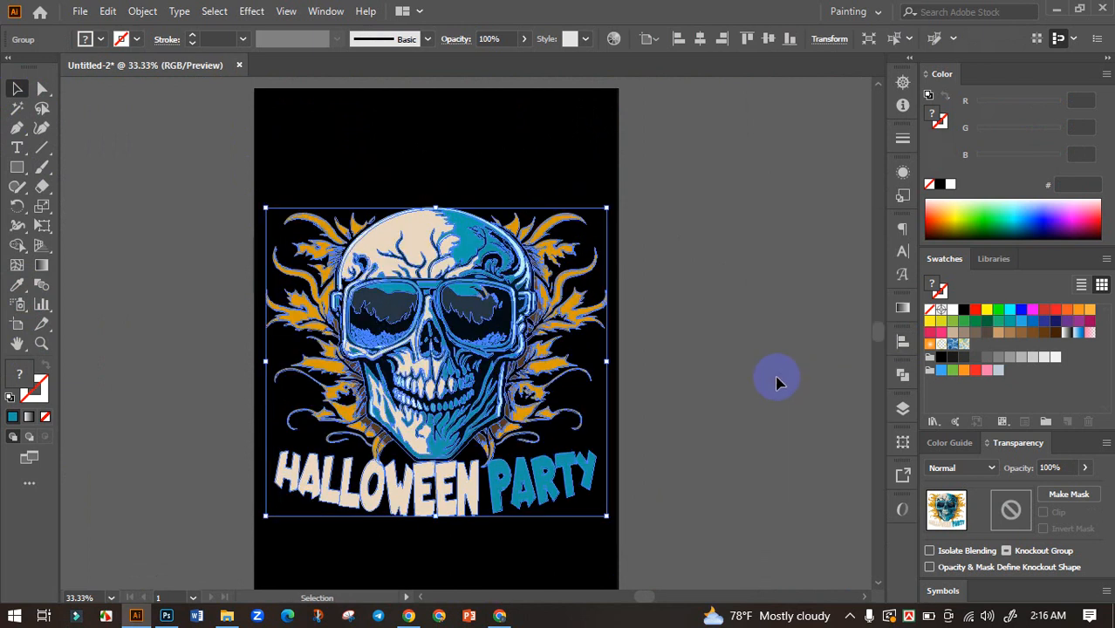
click(776, 383)
click(553, 362)
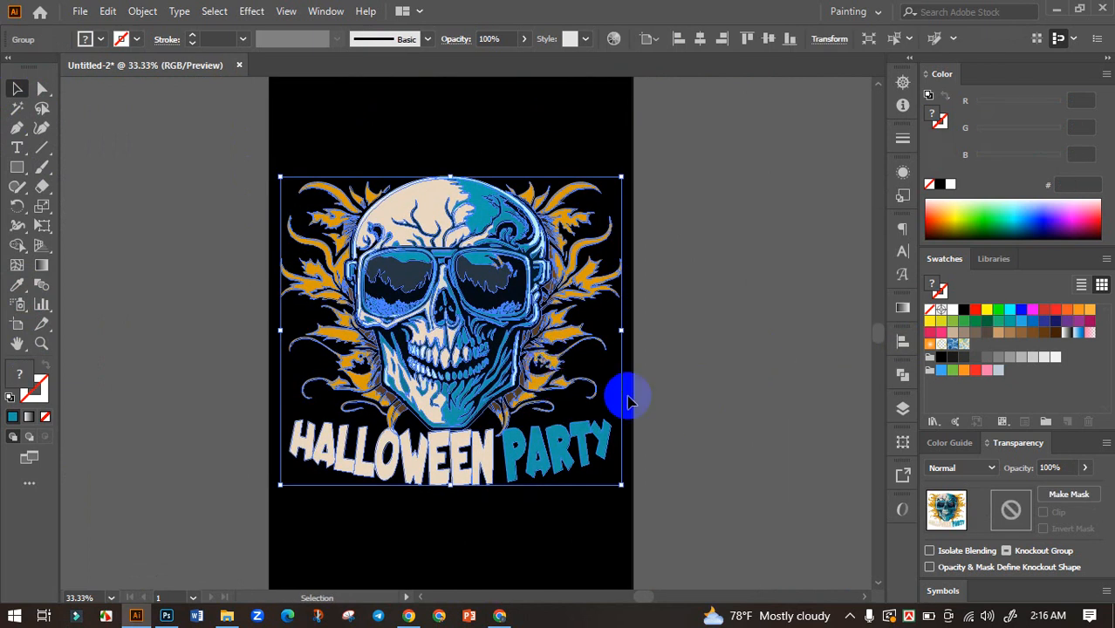
Enlarge the grouped skull and lettering slightly about its center so it nearly spans the artboard's width.
drag(630, 331, 624, 325)
click(652, 366)
scroll(641, 397, down, 1)
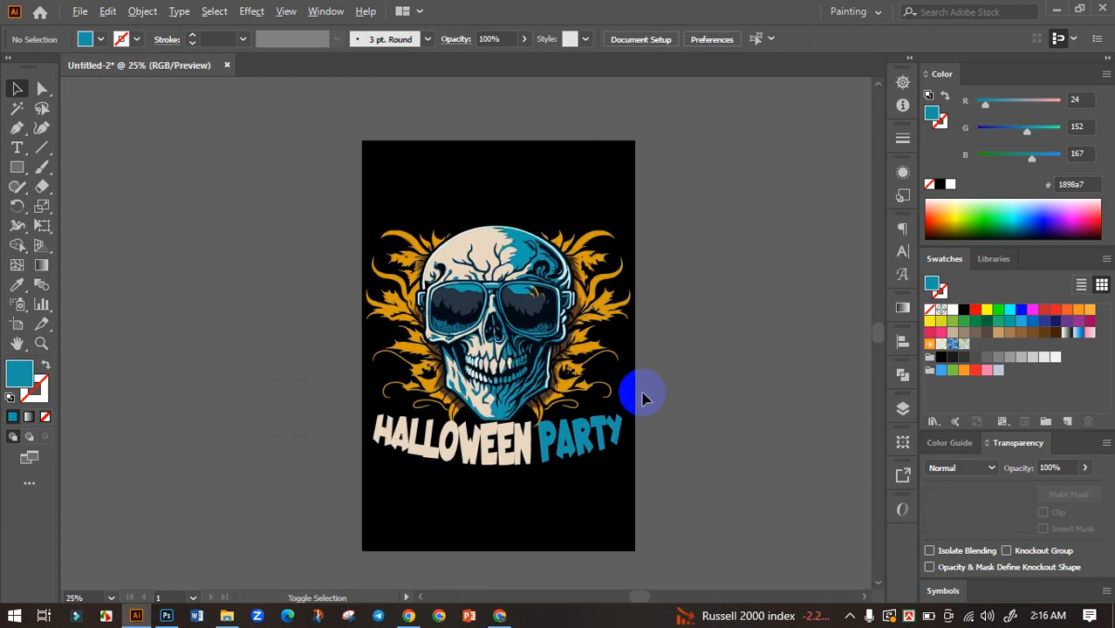
Center the enlarged skull and HALLOWEEN PARTY group vertically on the artboard.
drag(665, 390, 629, 417)
click(526, 372)
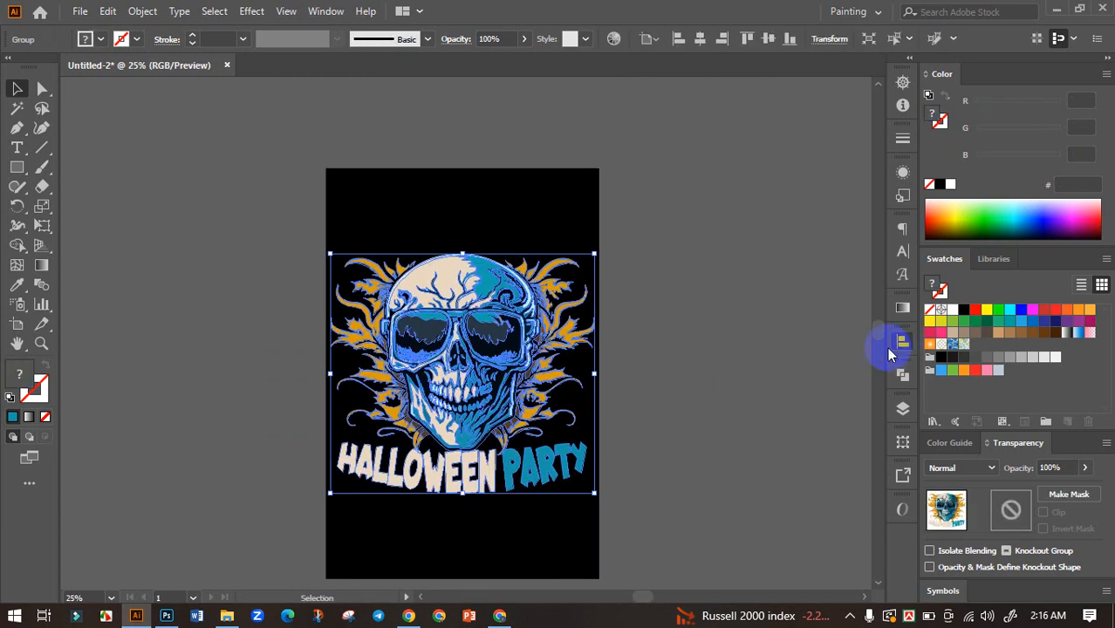
click(902, 343)
click(841, 377)
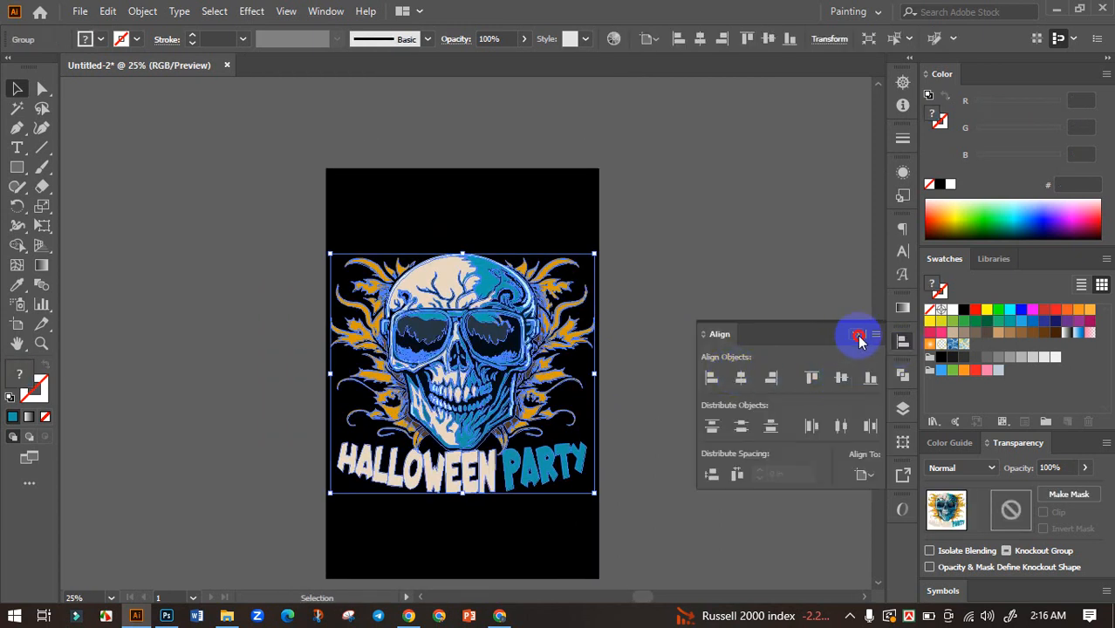
click(856, 335)
click(710, 345)
drag(709, 345, 671, 386)
Save the design as the Illustrator 2020 file "Halloween Party" in the Halloween T Shirt Only folder's subfolder 4.
key(ctrl+s)
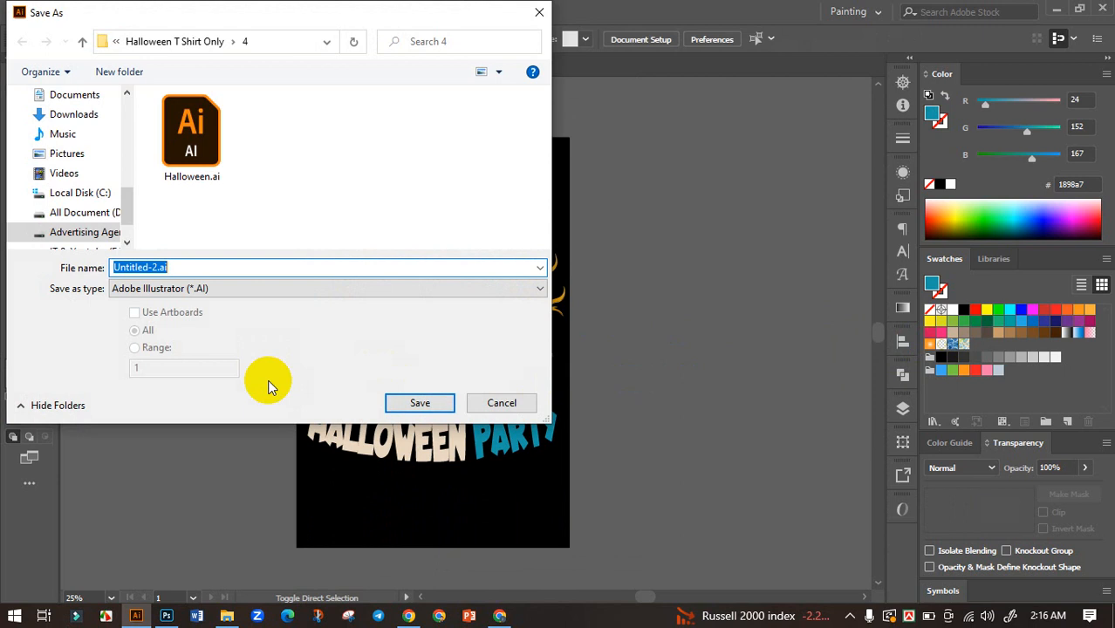
text(Hallowe)
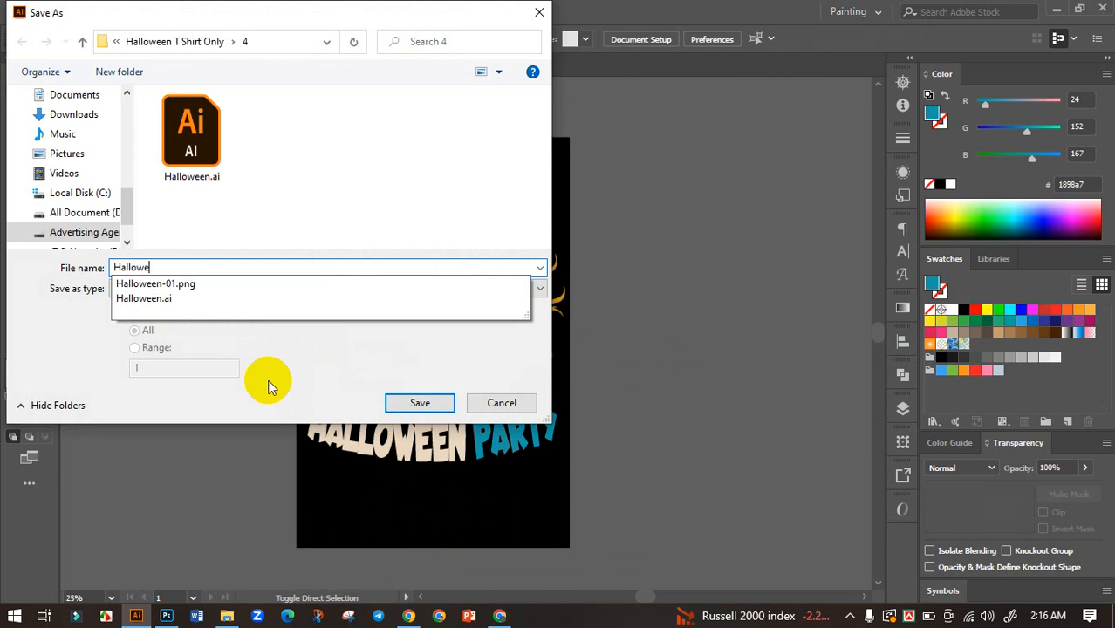
text(en Party)
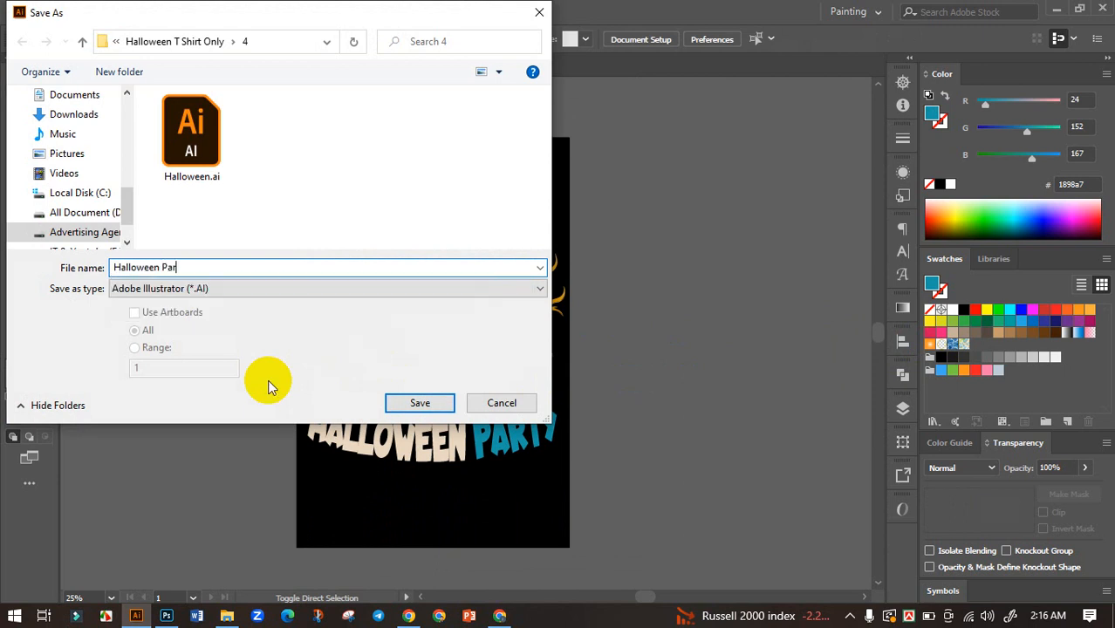
click(415, 402)
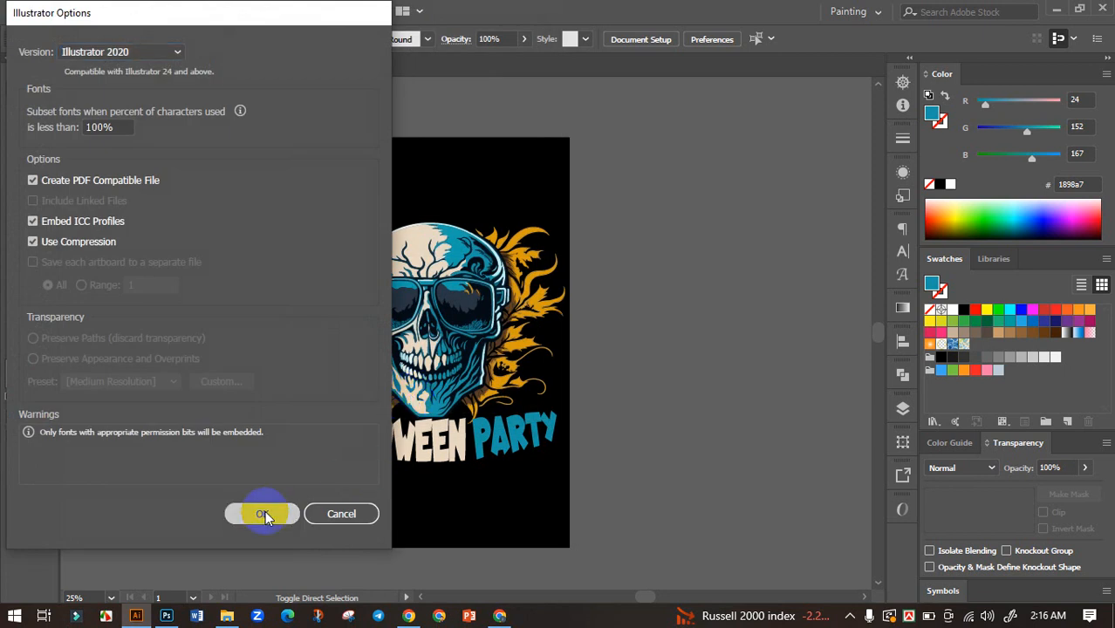
click(265, 514)
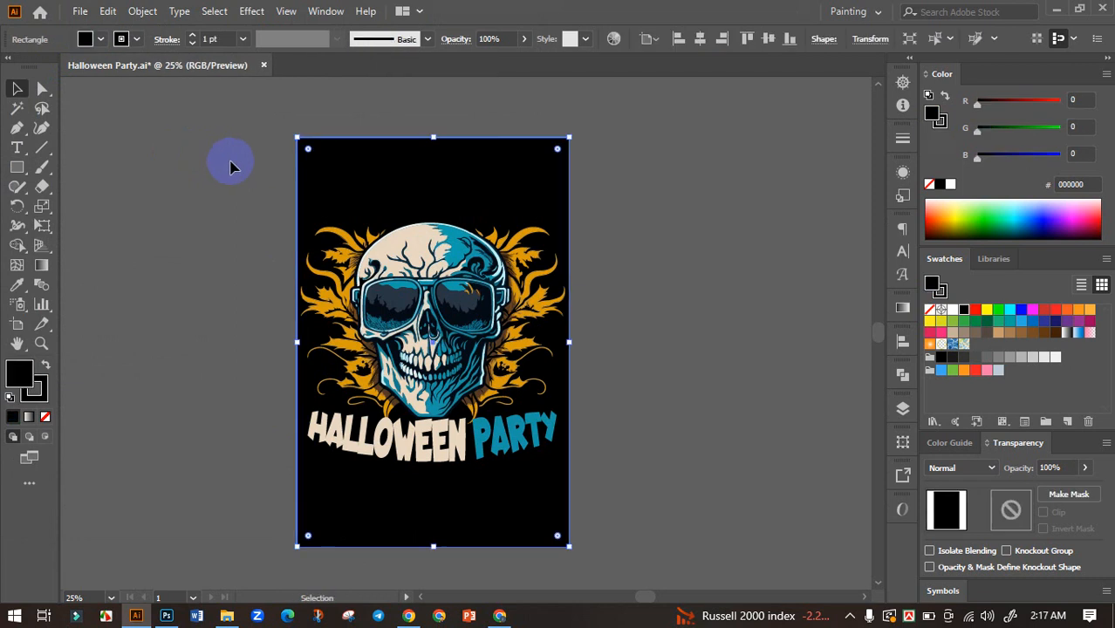
Delete the black background rectangle behind the skull and HALLOWEEN PARTY artwork.
click(374, 163)
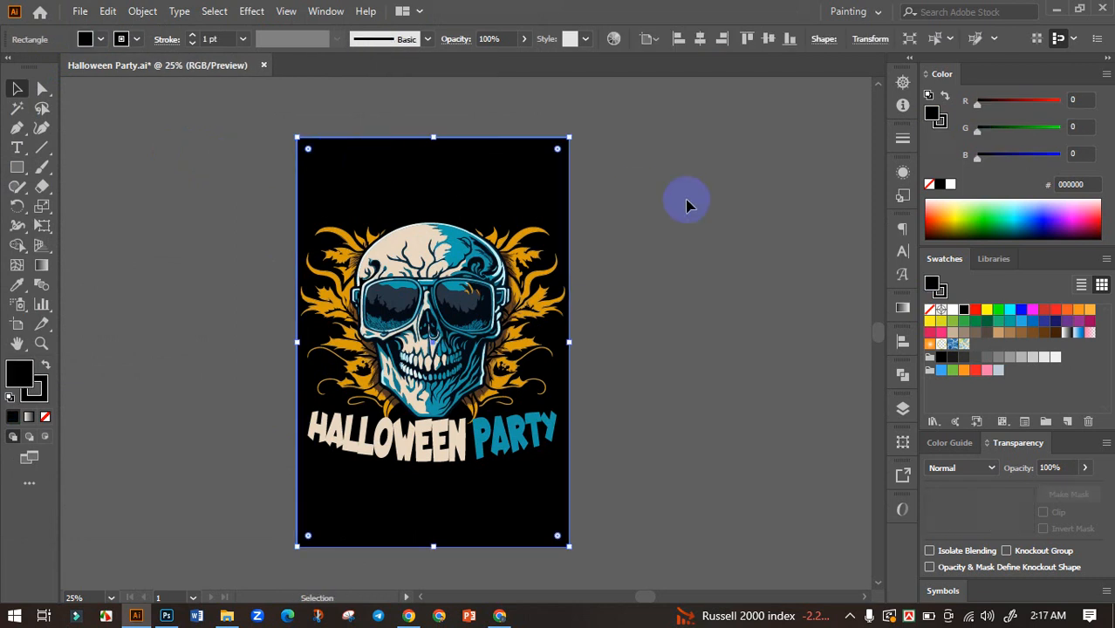
key(Delete)
key(ctrl+a)
click(656, 271)
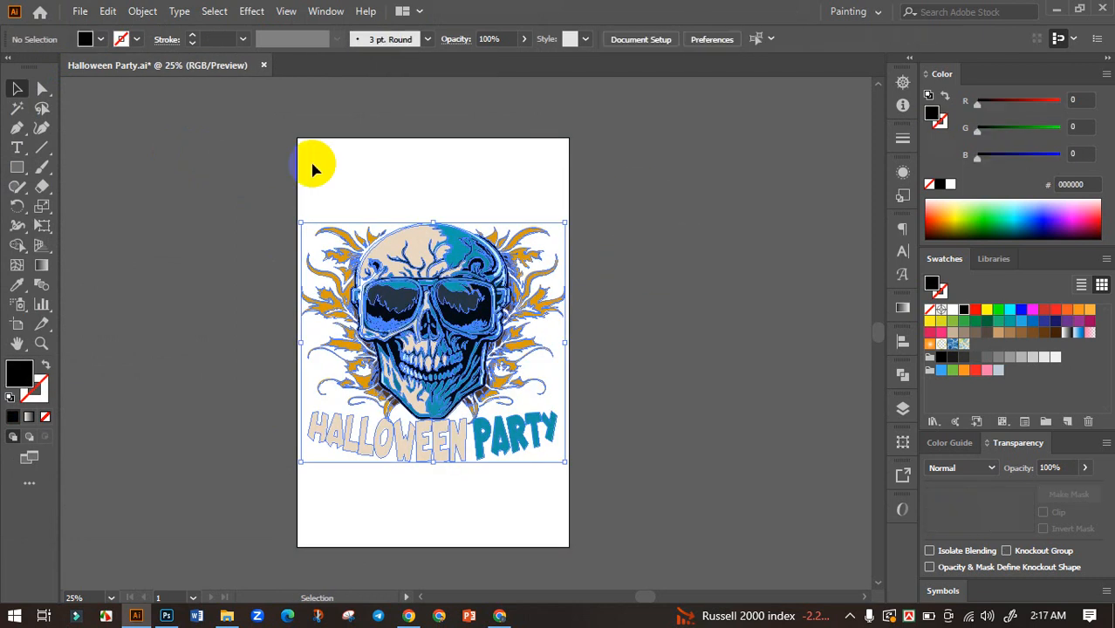
Export the artboard as Halloween Party.png using artboards, at High (300 ppi) with a transparent background.
click(79, 11)
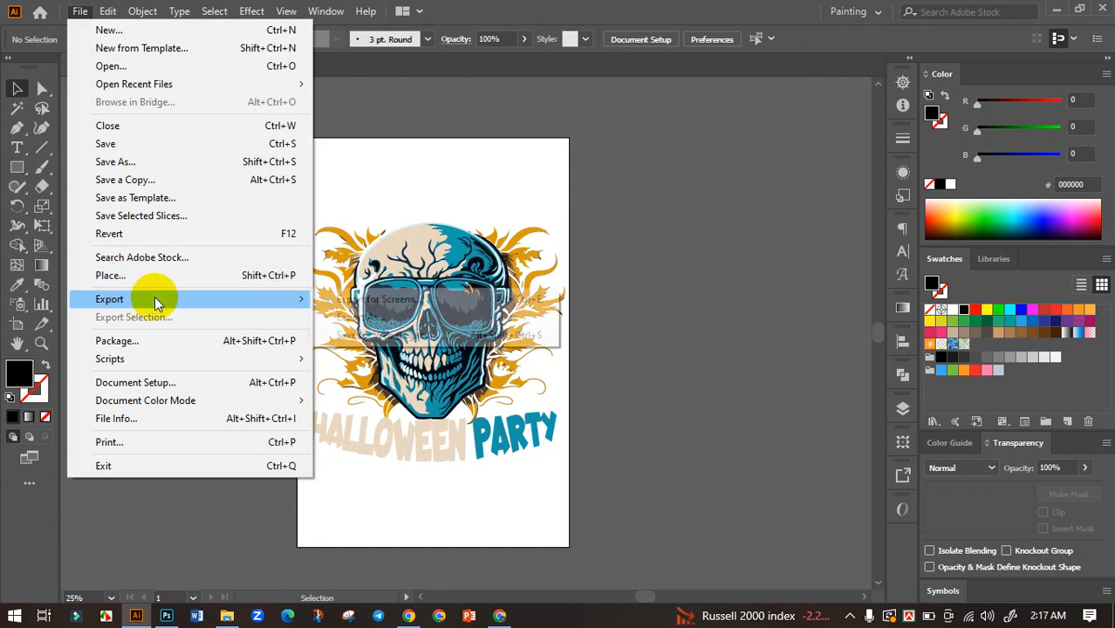
mouse_move(154, 298)
click(367, 316)
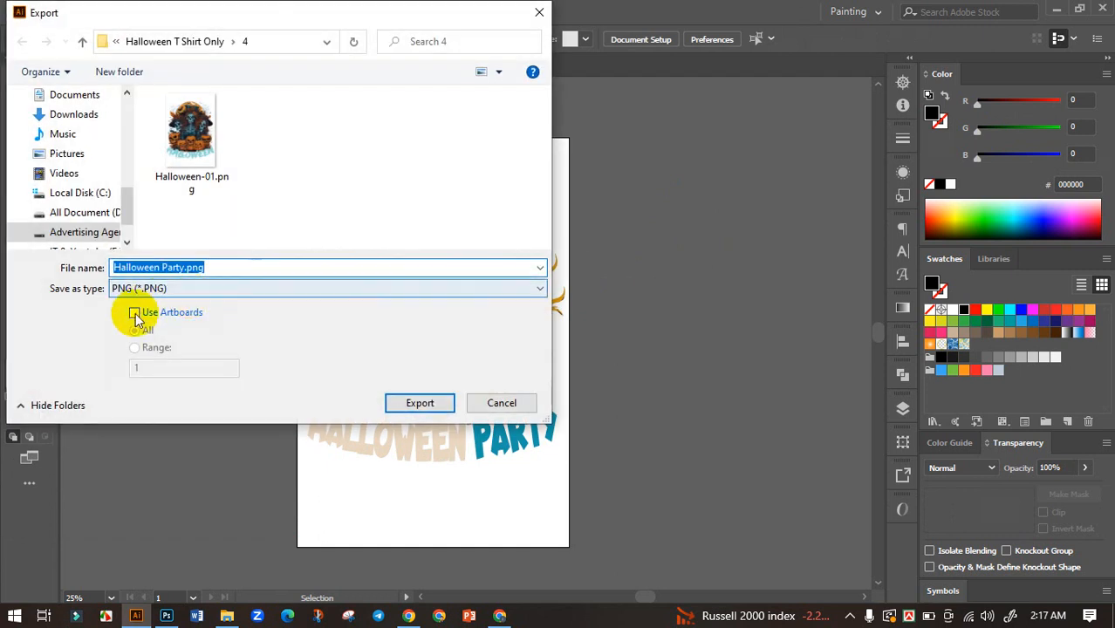
click(135, 313)
click(421, 404)
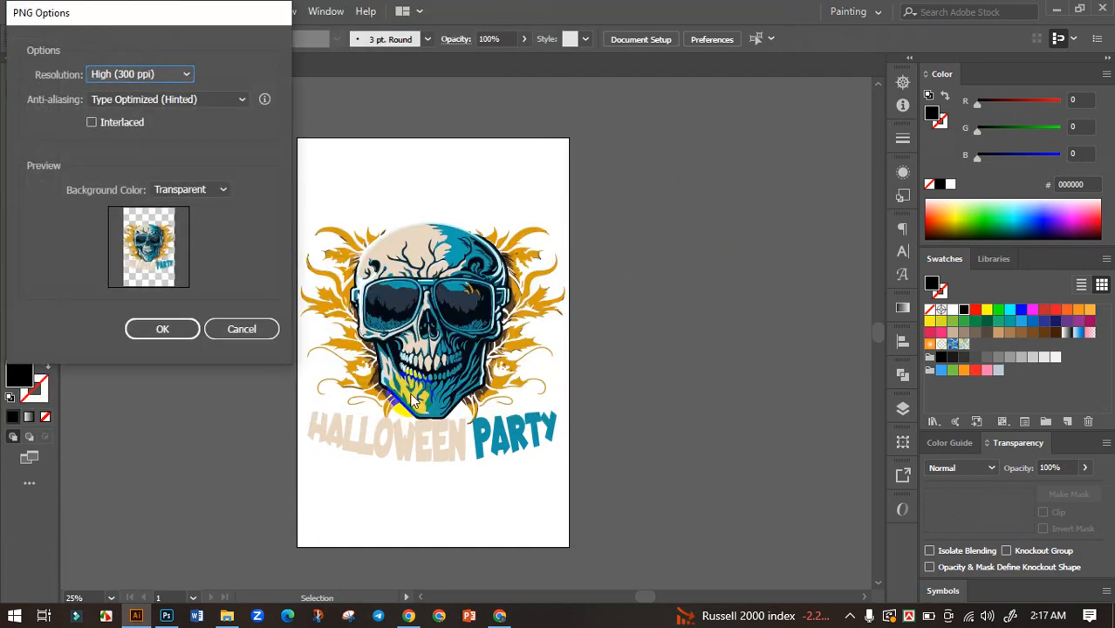
click(162, 329)
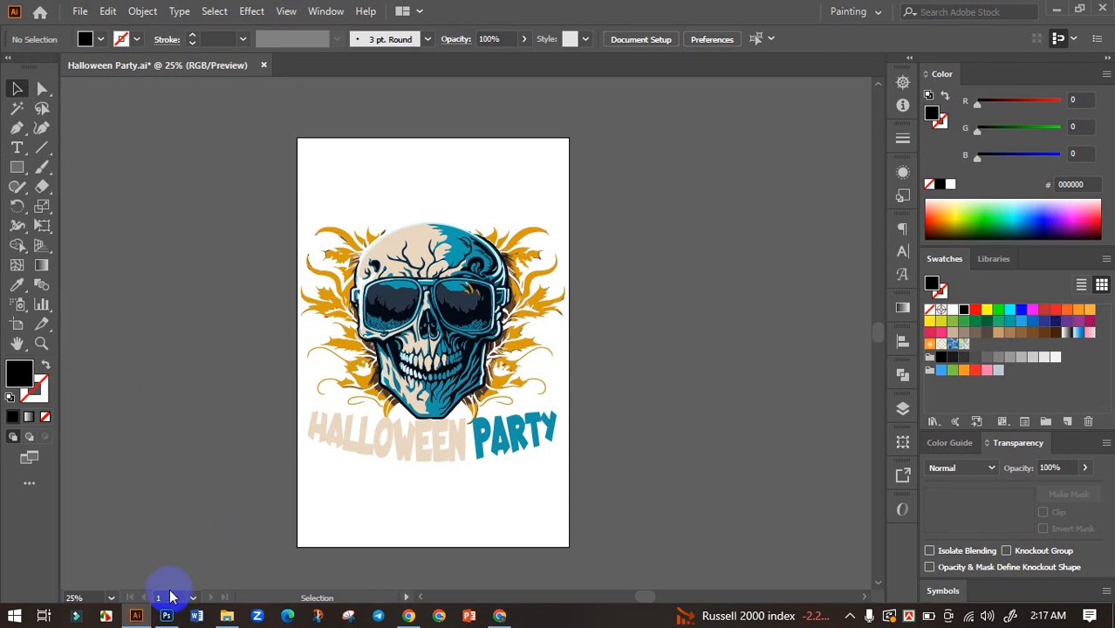
Switch to File Explorer and open folder 4 under Advertising Agency (E:), TSI Craze, Halloween T Shirt Only.
click(227, 616)
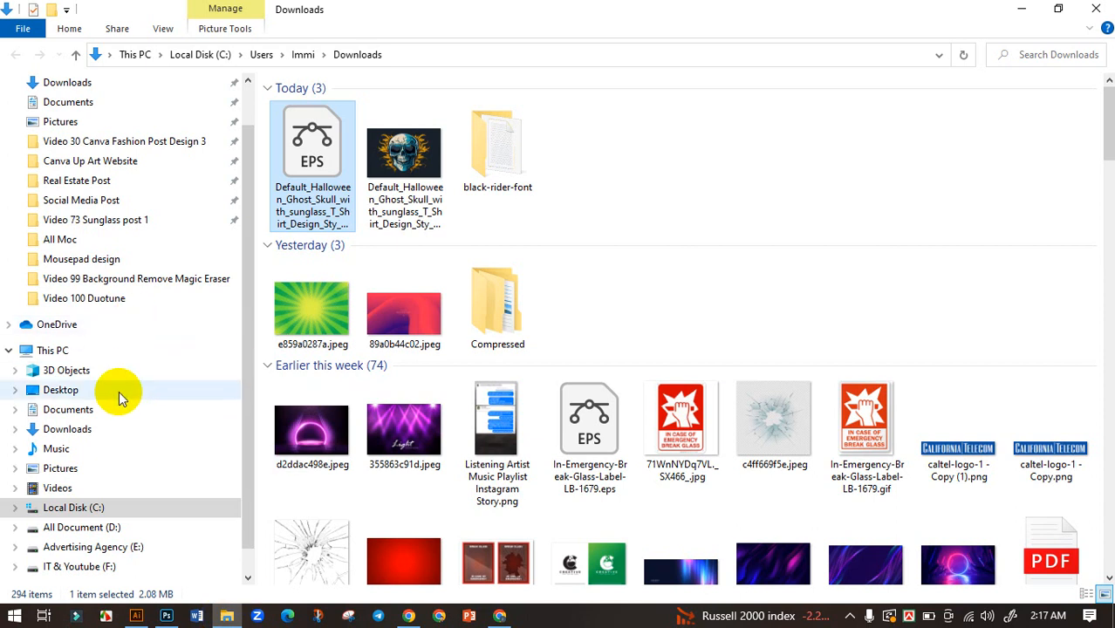
scroll(121, 411, down, 1)
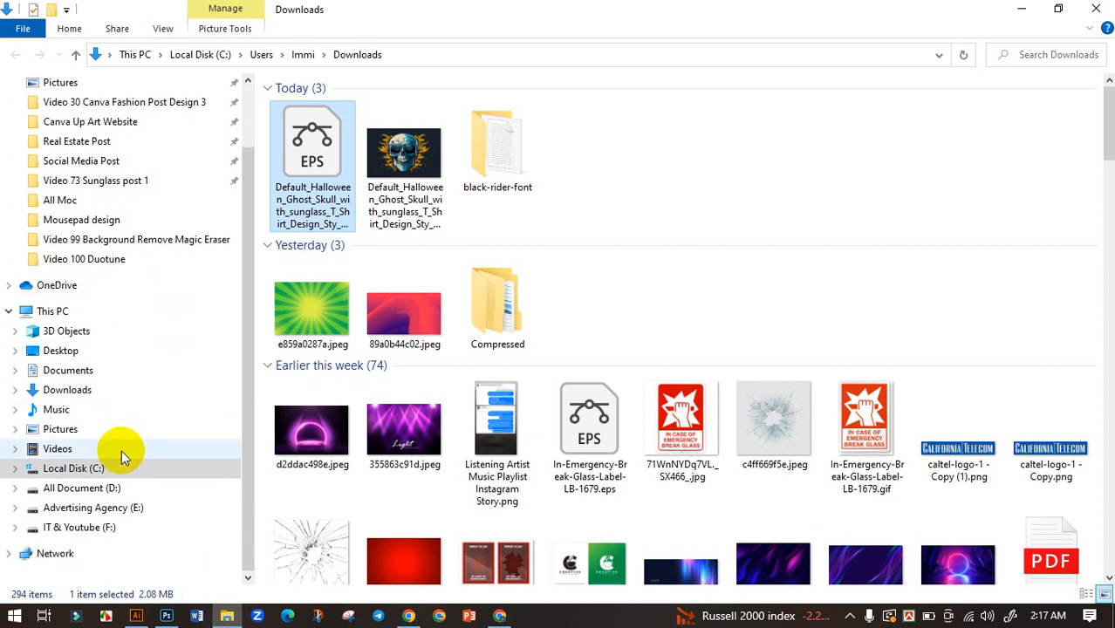
click(87, 508)
double_click(316, 366)
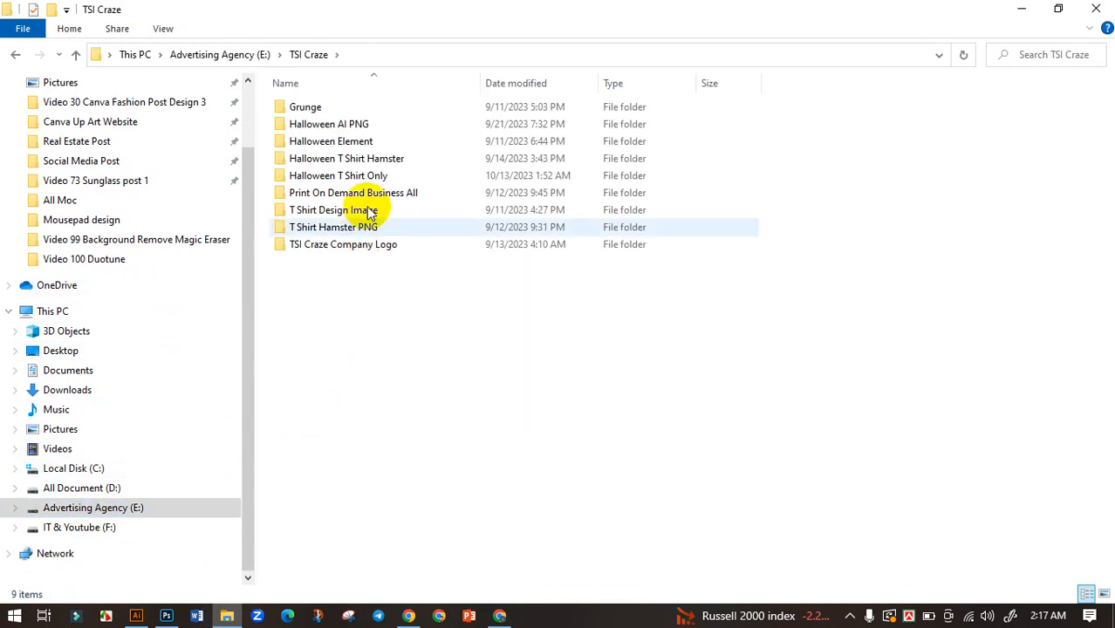
double_click(376, 175)
double_click(569, 125)
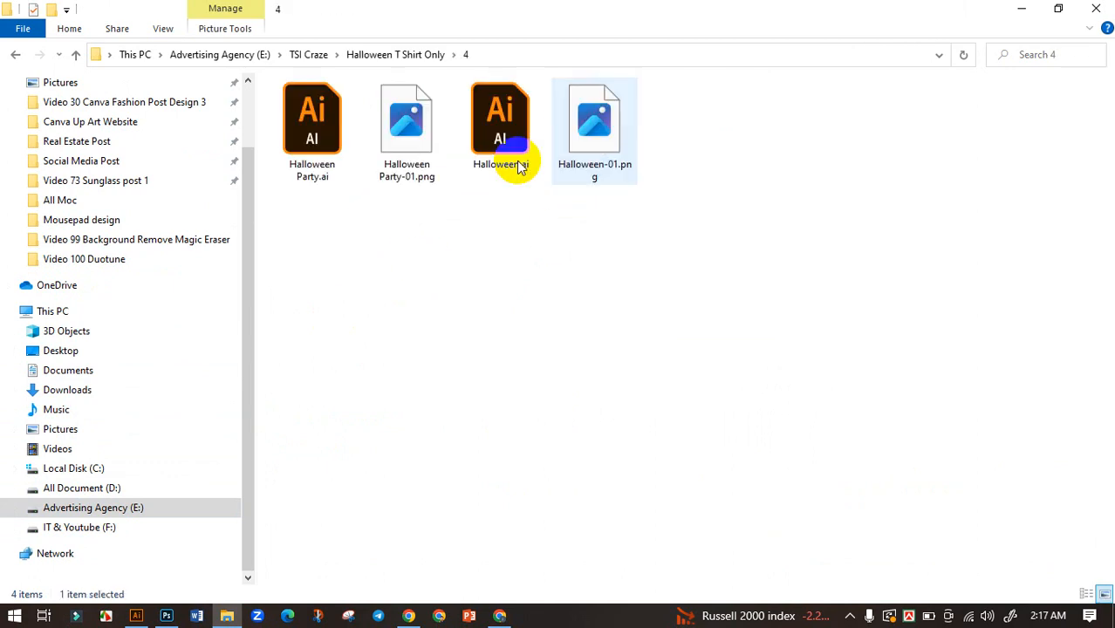
Open the exported Halloween Party-01.png and examine the skull and lettering up close and at full size.
click(421, 126)
double_click(421, 126)
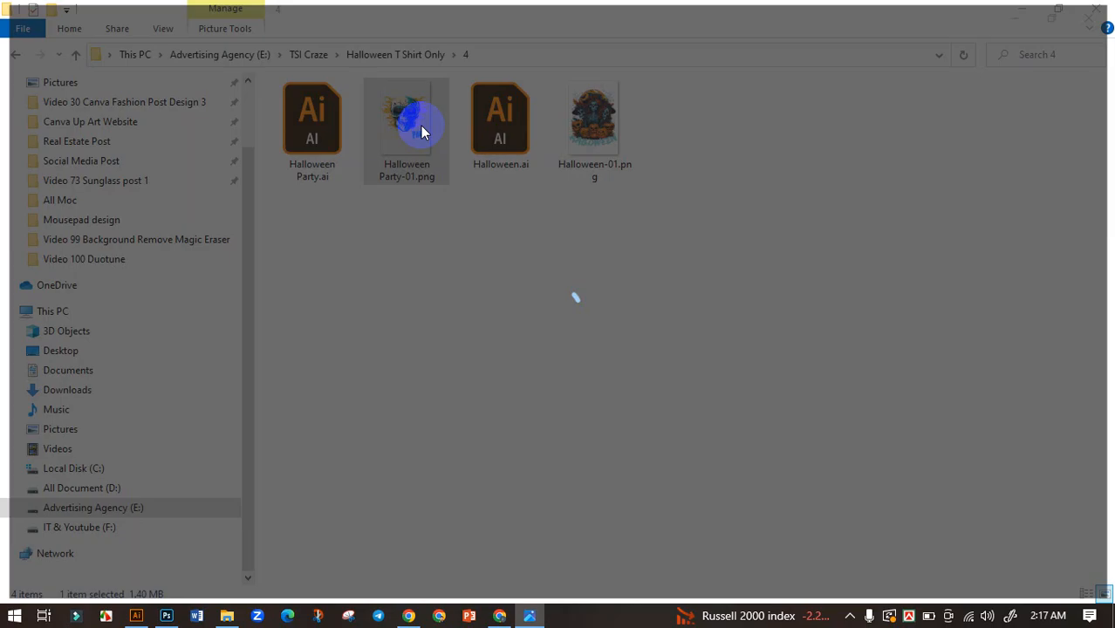
scroll(628, 393, up, 2)
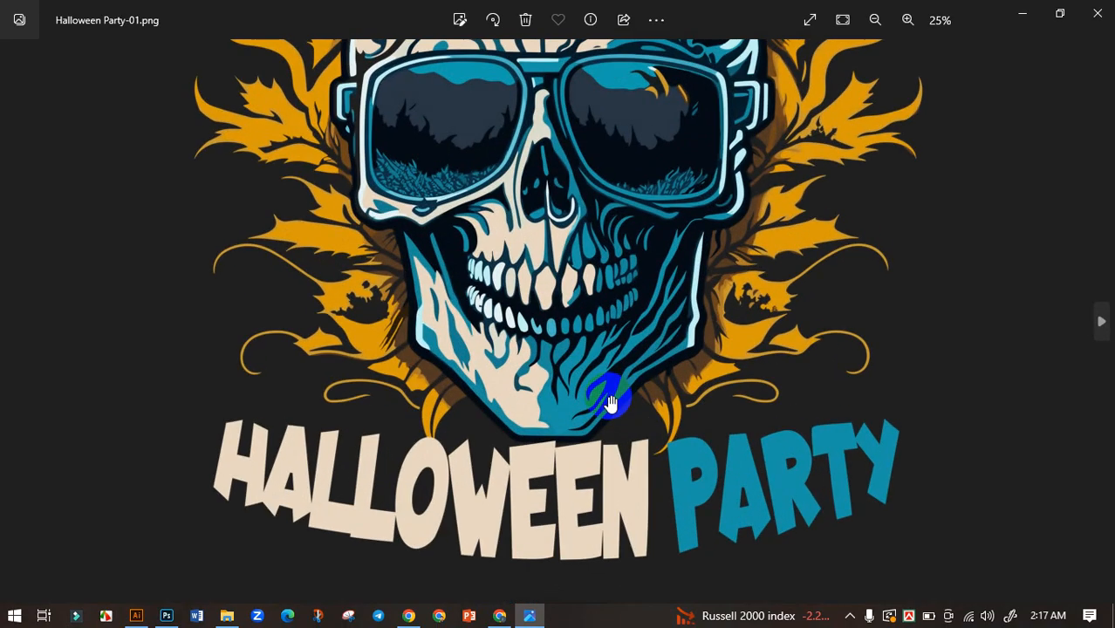
drag(613, 311, 611, 378)
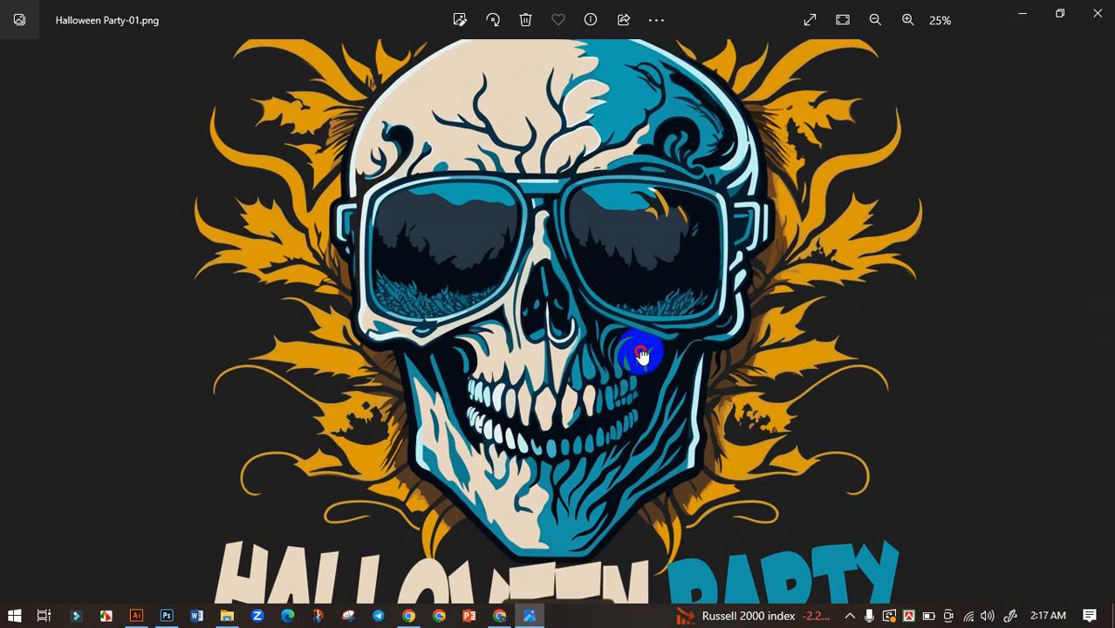
scroll(639, 363, down, 2)
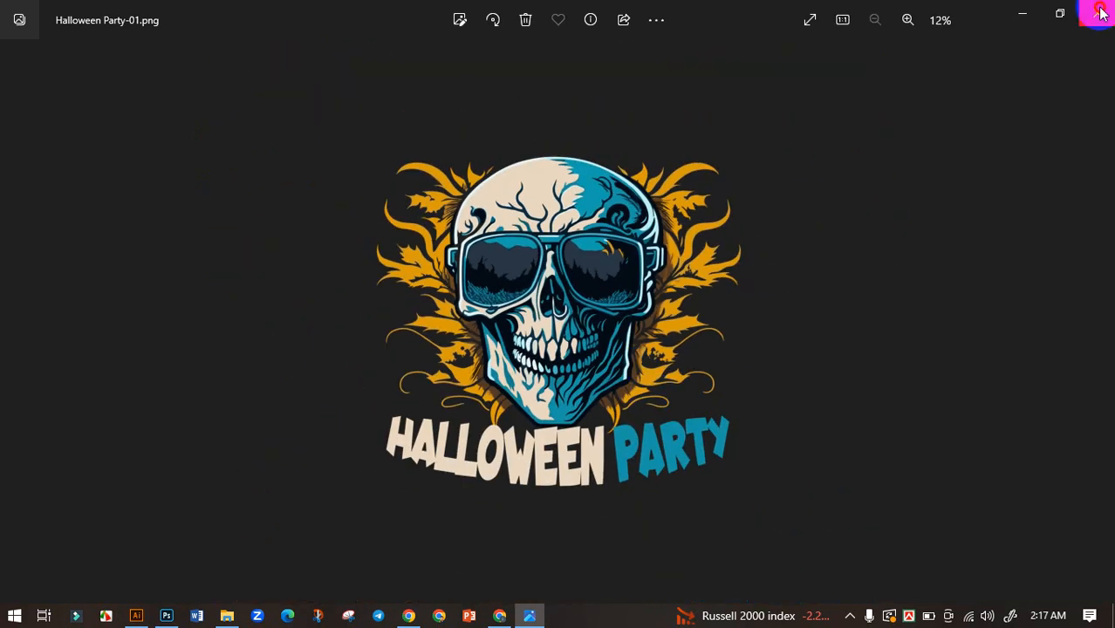
click(1100, 12)
Switch to Photoshop, open the recent T-shirt mockup 21243253.psd and open its "Place Your Design Here" smart object.
click(167, 616)
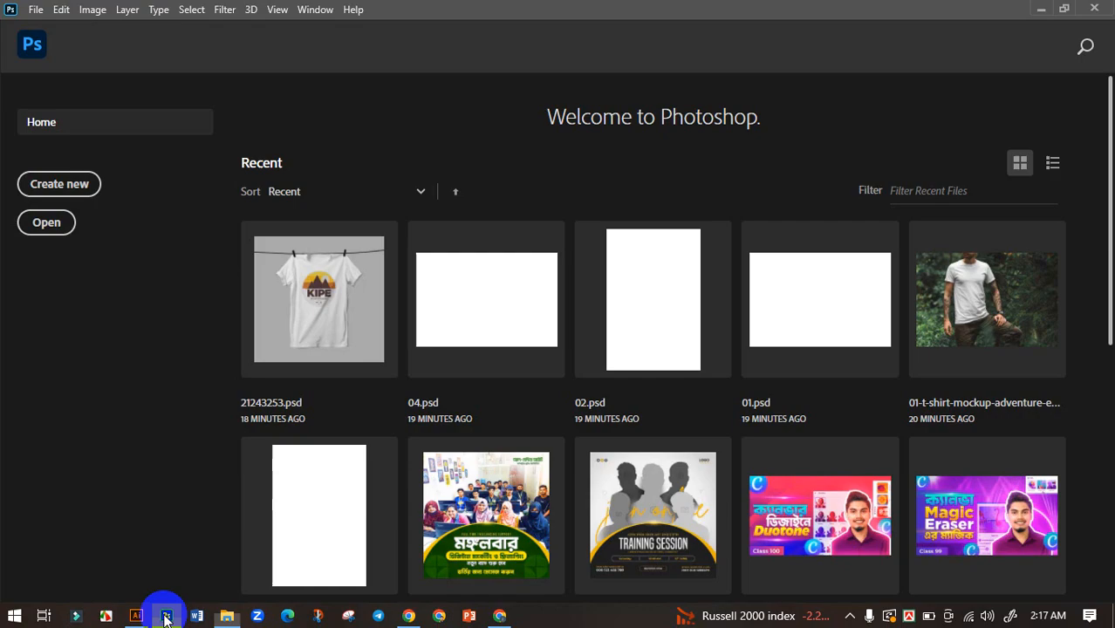
click(301, 290)
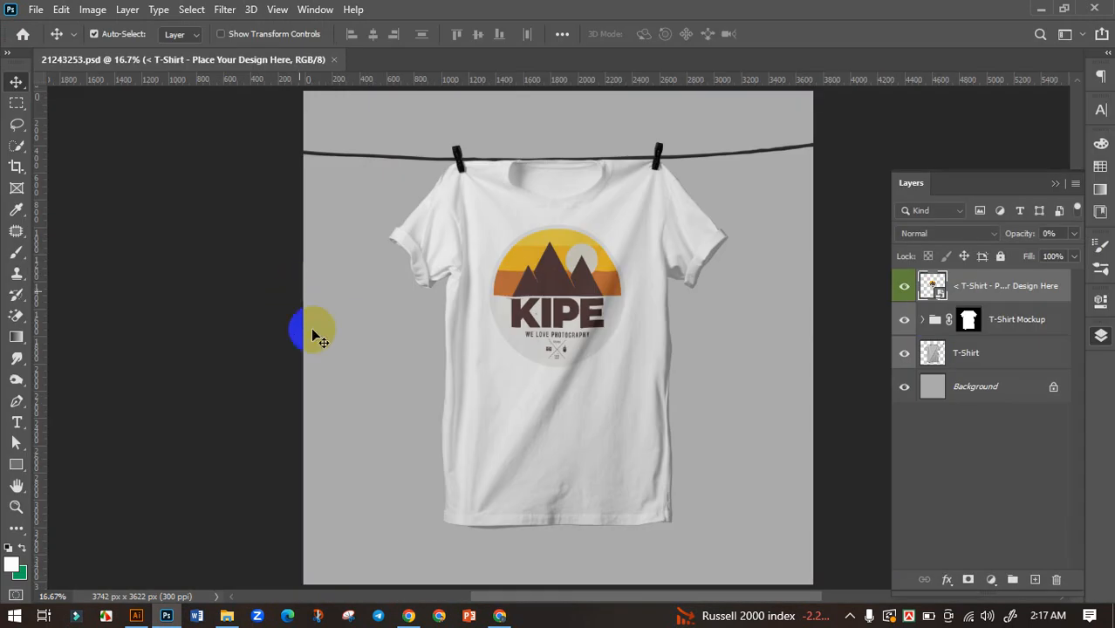
double_click(939, 295)
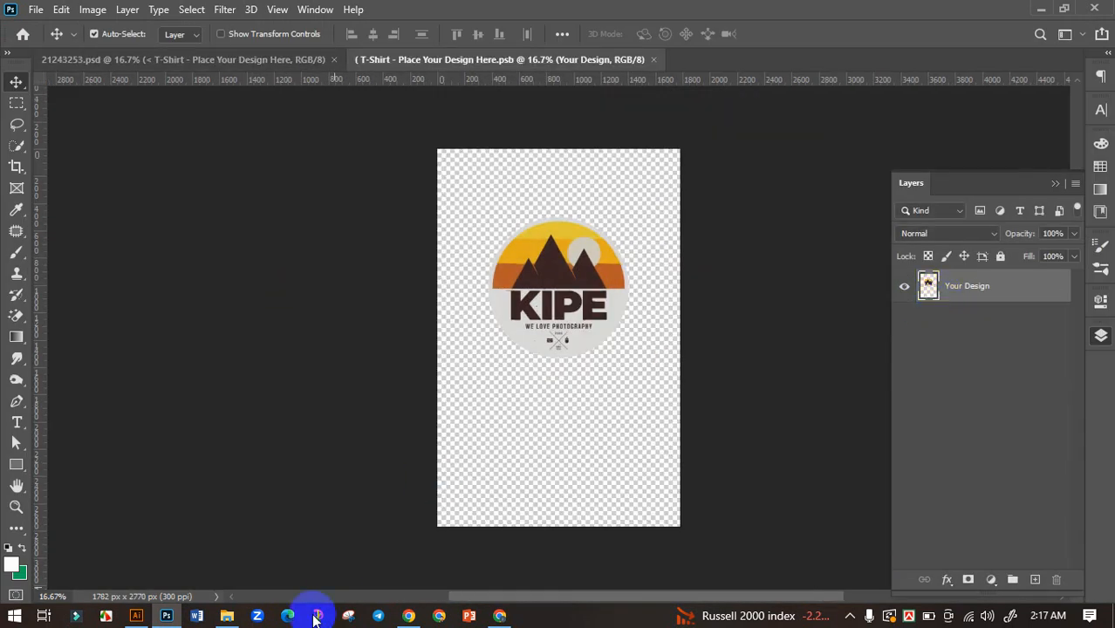
Place Halloween Party-01.png into the smart object, scaled to about 40.5% and moved up to cover the KIPE logo, horizontally centered.
click(226, 613)
drag(407, 122, 432, 417)
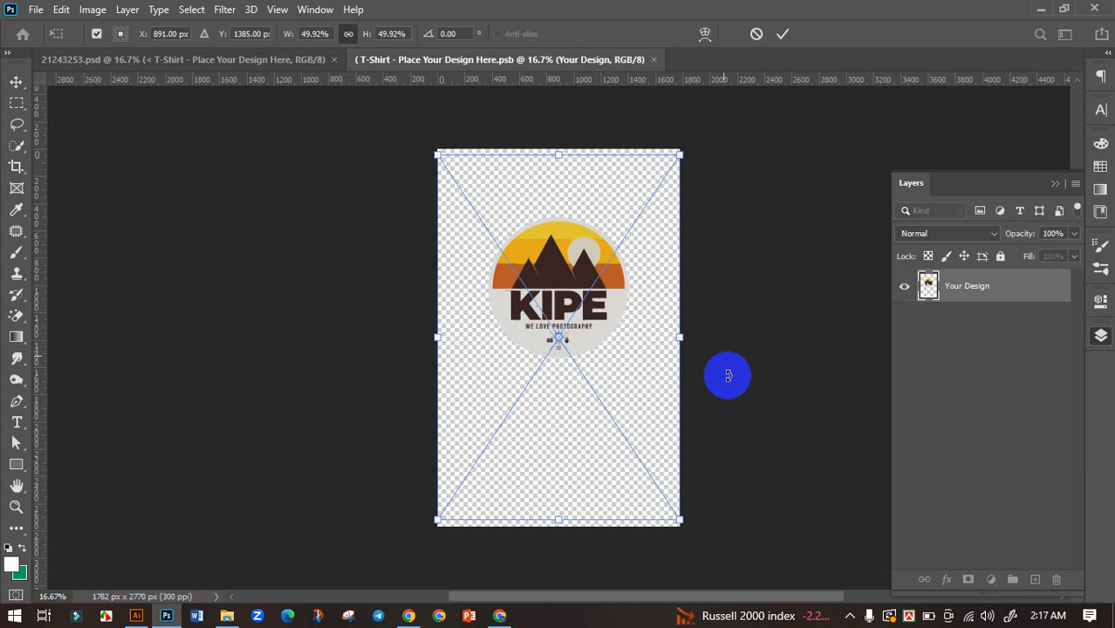
drag(675, 341, 661, 340)
drag(582, 316, 577, 288)
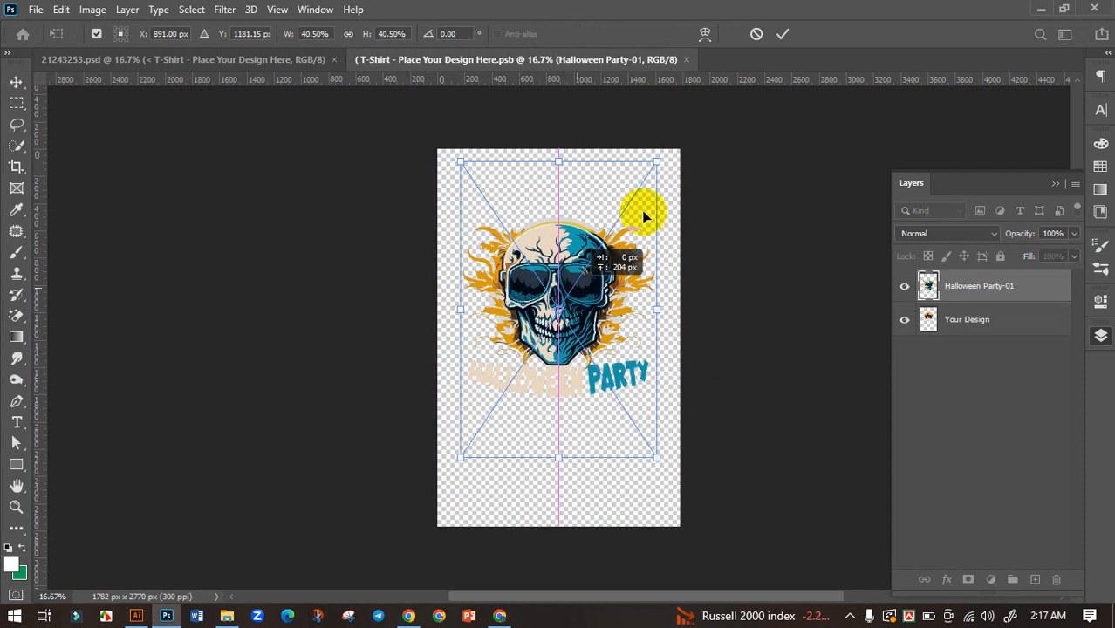
click(783, 33)
Delete the Your Design layer with the KIPE logo and save the smart object.
click(975, 321)
key(Delete)
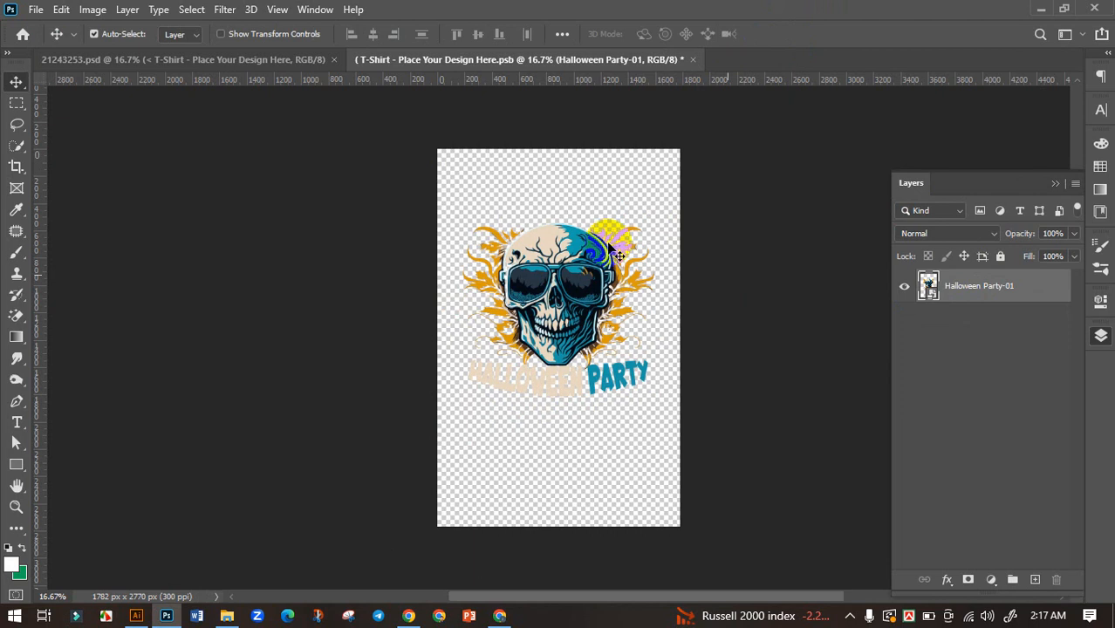
key(ctrl+s)
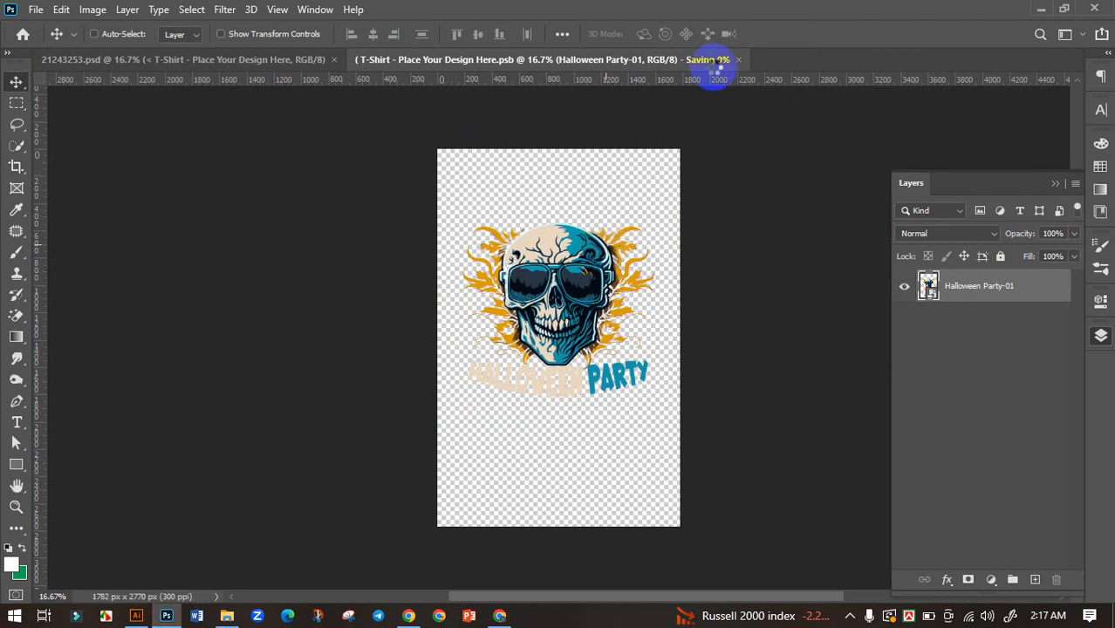
In the 21243253.psd mockup, set the T-Shirt Color fill layer in the T-Shirt Mockup group to near-black #141414.
click(299, 61)
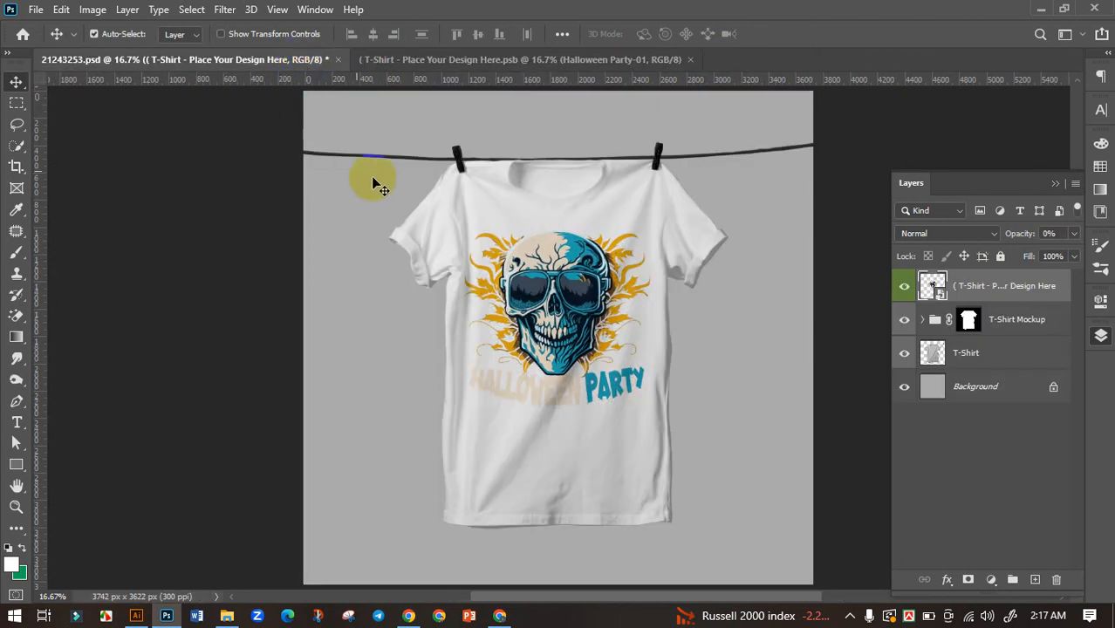
click(923, 320)
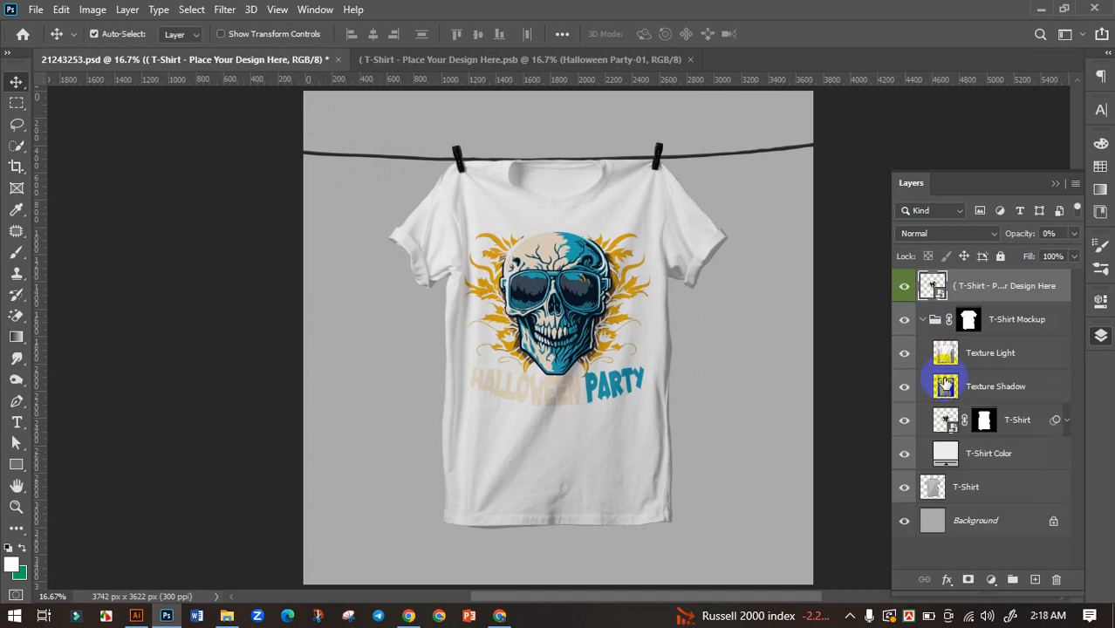
click(942, 453)
double_click(945, 453)
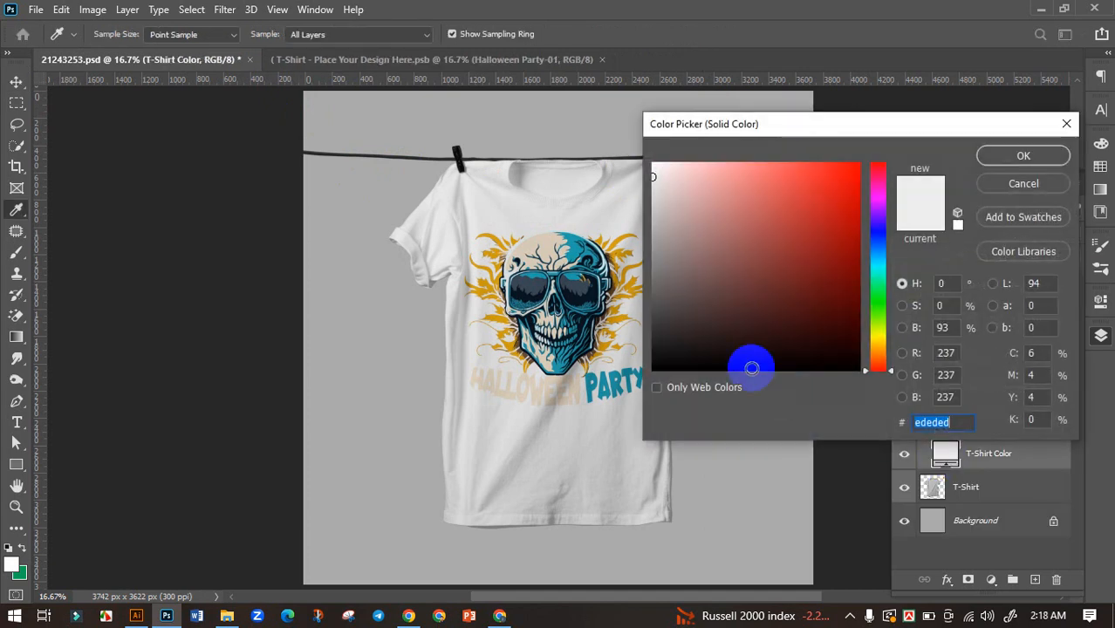
drag(750, 367, 638, 354)
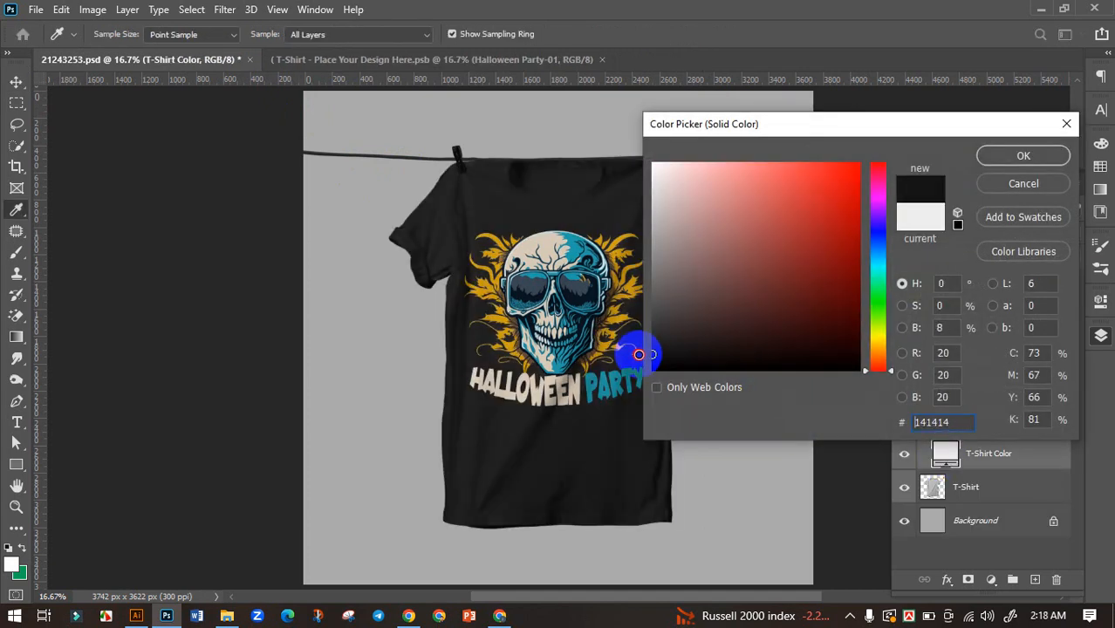
click(1000, 158)
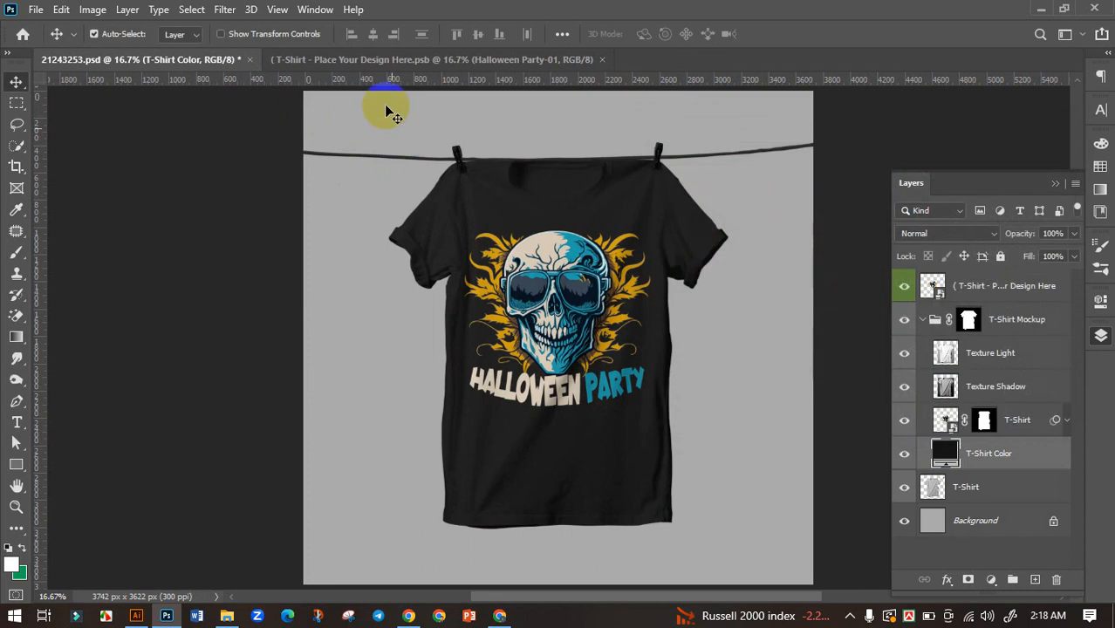
In the mockup's smart object document, scale the Halloween Party-01 artwork down to about 34.8% around its center and save the smart object.
click(420, 60)
key(ctrl+t)
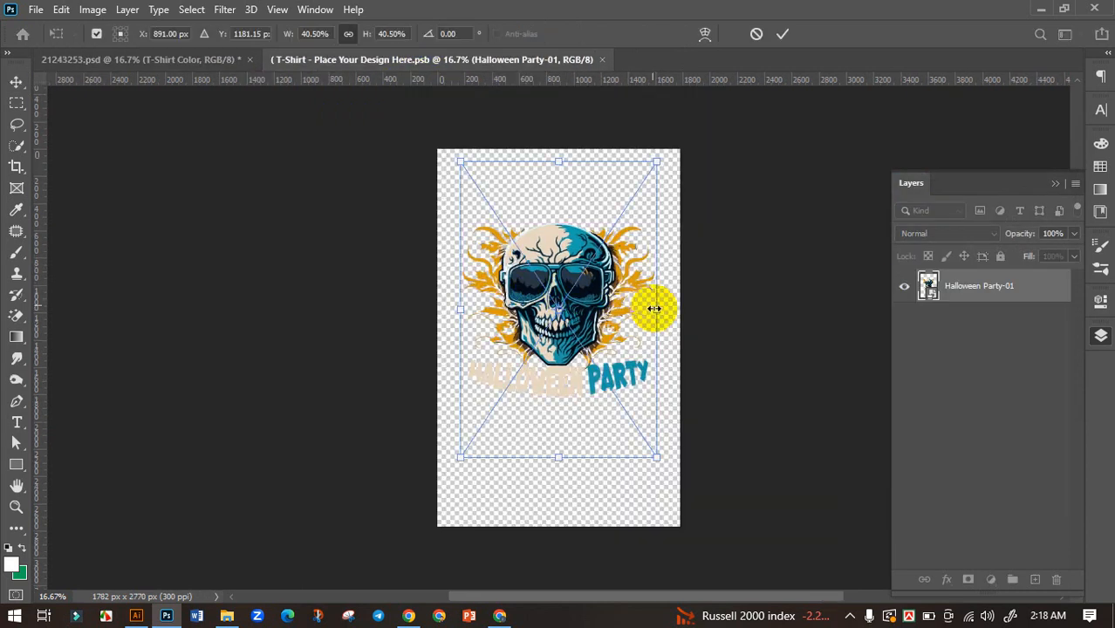
drag(652, 312, 638, 306)
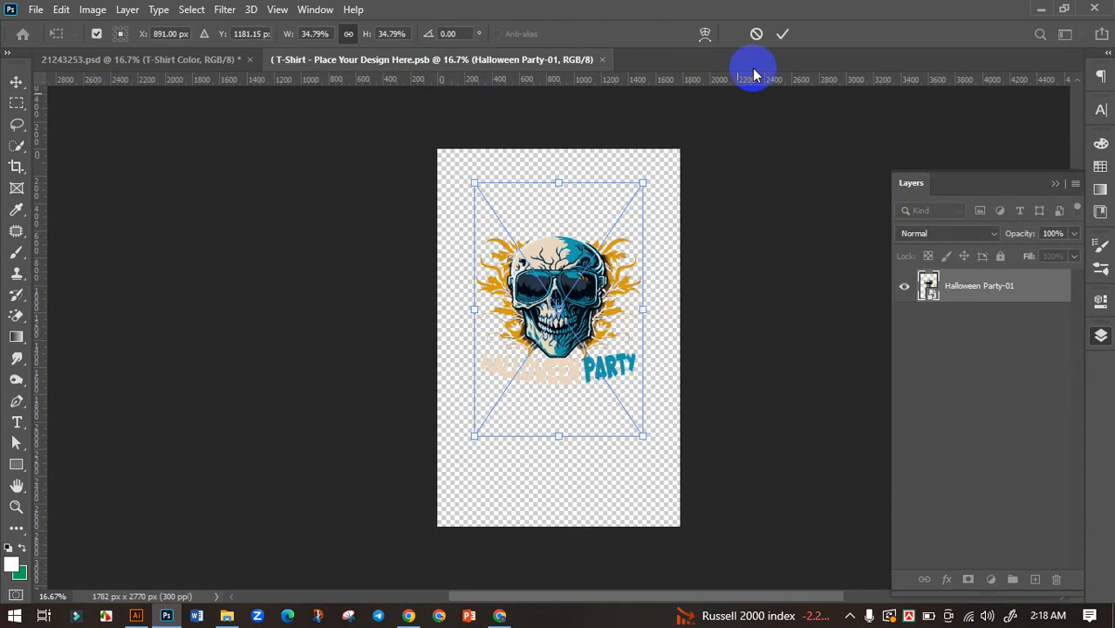
click(781, 34)
key(ctrl+s)
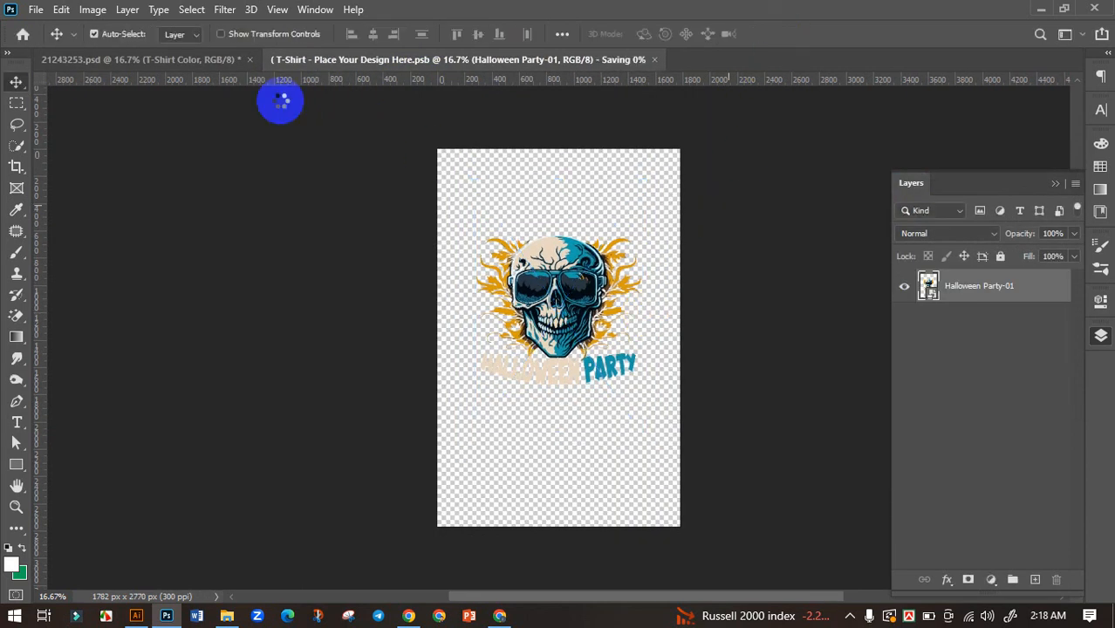
Return to the 21243253.psd mockup and inspect the resized skull design on the black T-shirt, both close up and as a whole.
click(223, 60)
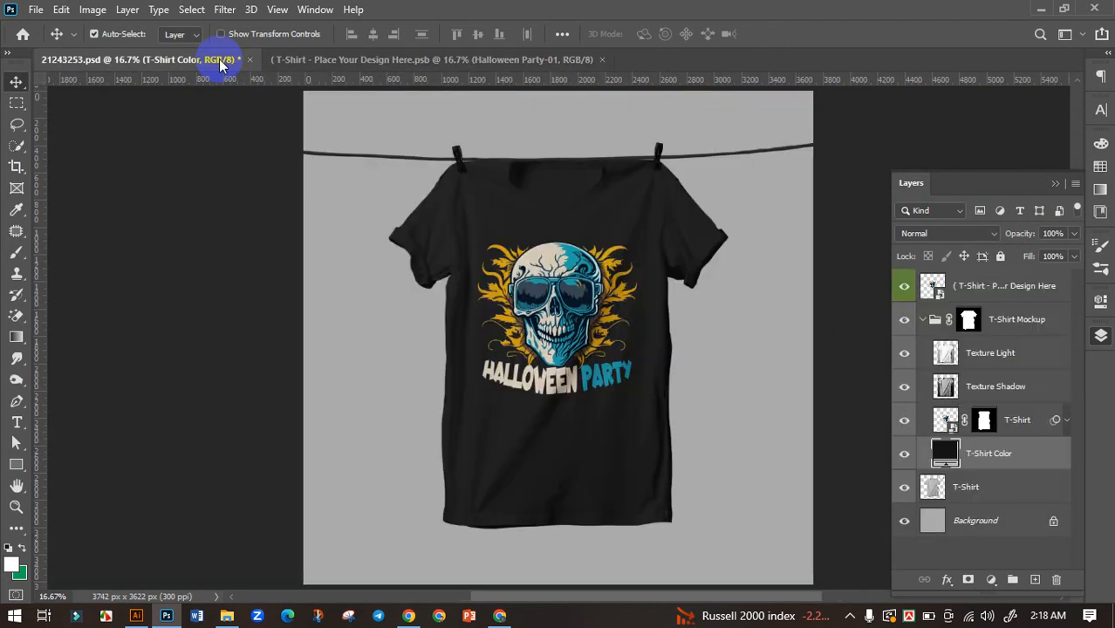
key(ctrl+minus)
key(ctrl+plus)
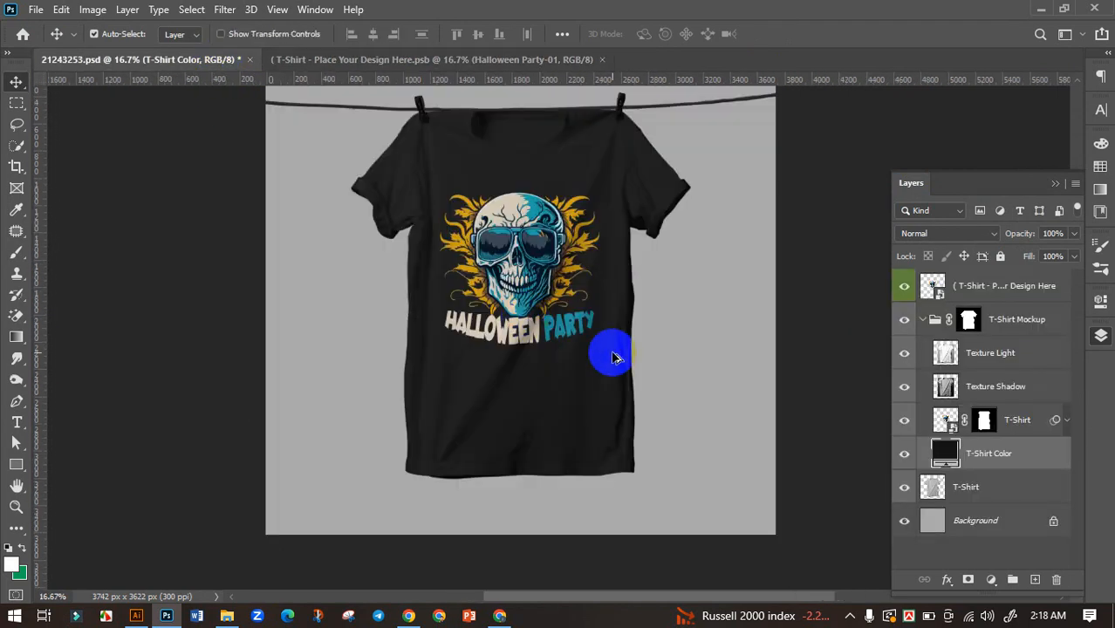
key(ctrl+plus)
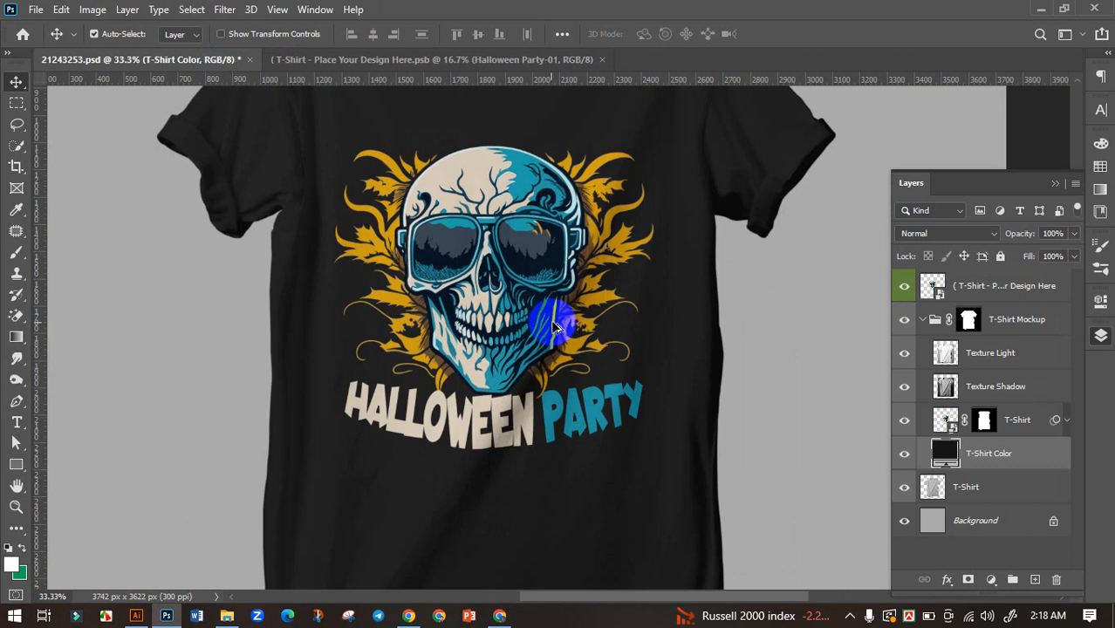
key(ctrl+minus)
key(ctrl+minus)
key(ctrl+minus)
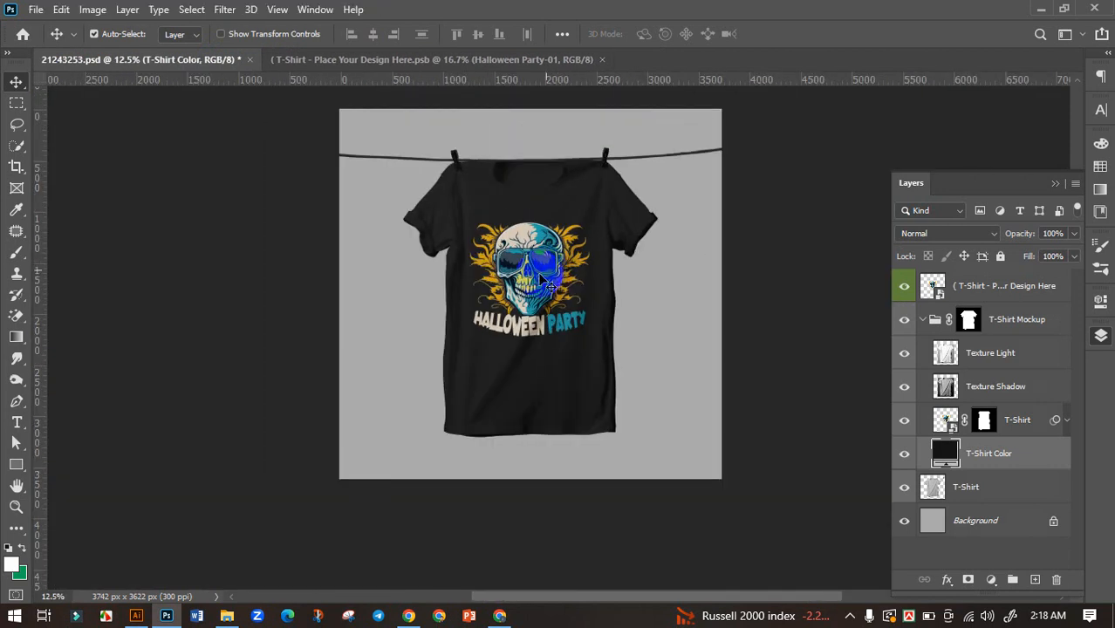
key(ctrl+plus)
key(ctrl+plus)
key(ctrl+plus)
key(ctrl+plus)
key(ctrl+minus)
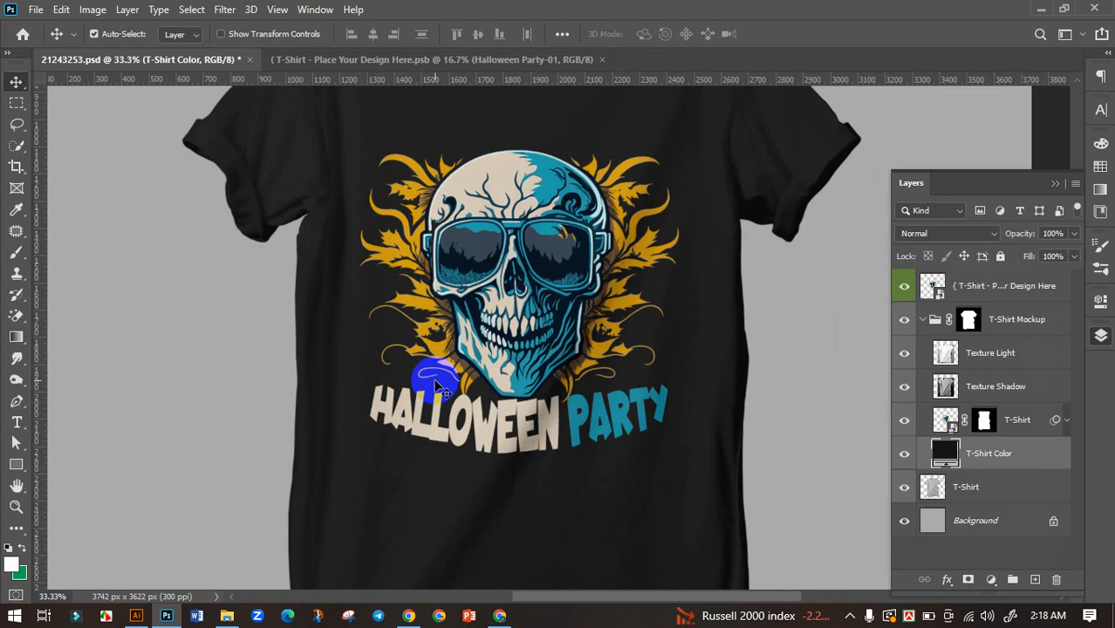
key(ctrl+minus)
key(ctrl+minus)
key(ctrl+plus)
key(ctrl+plus)
key(ctrl+plus)
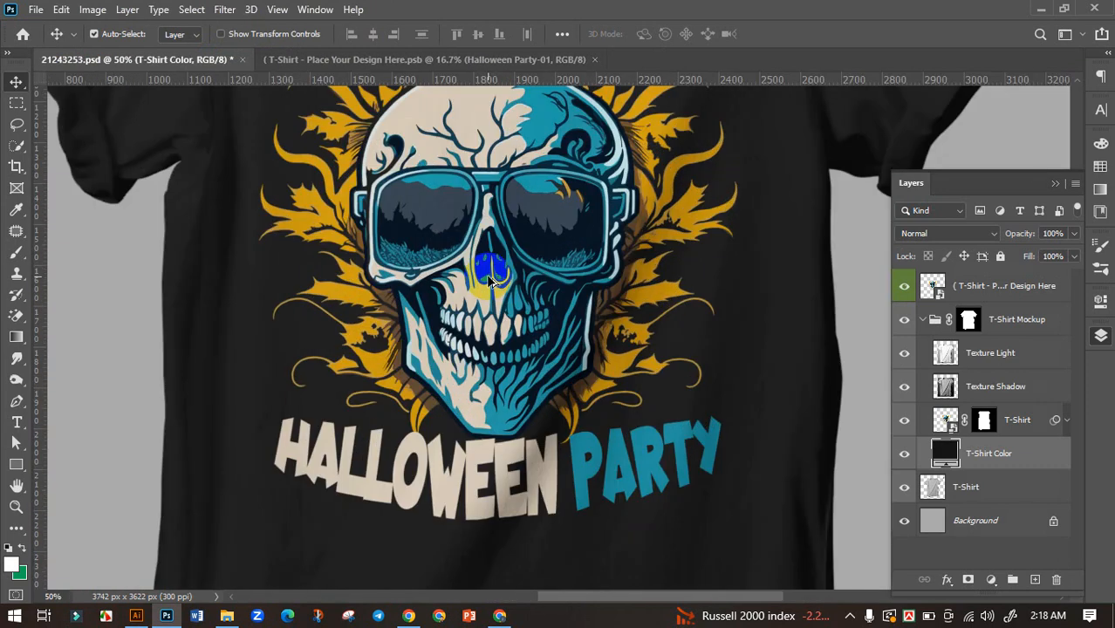
key(ctrl+minus)
drag(610, 282, 602, 360)
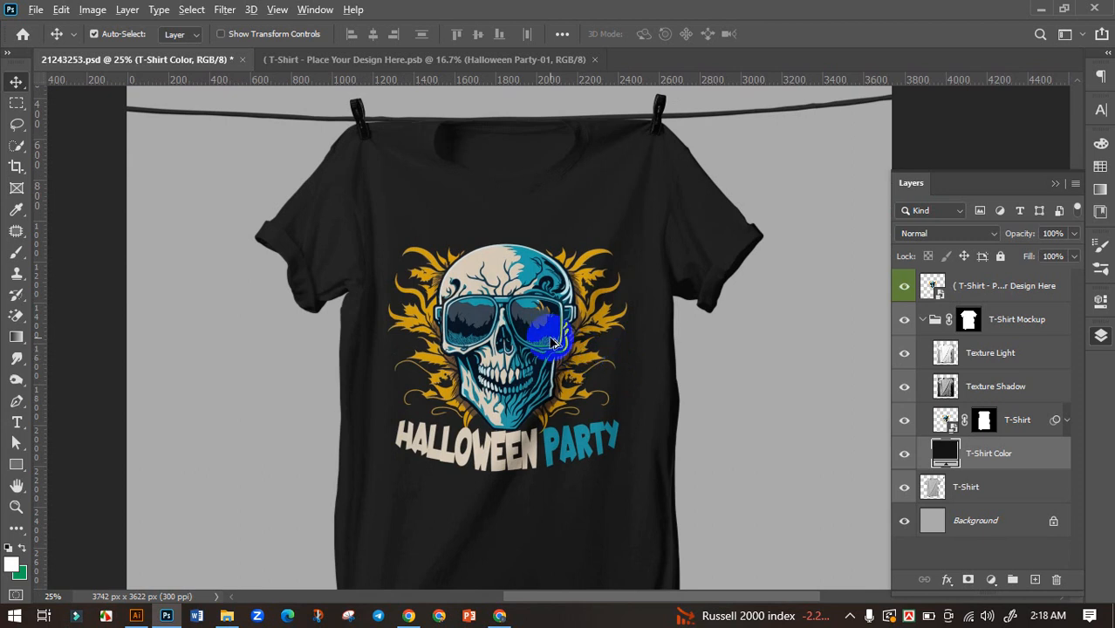
scroll(551, 338, down, 2)
scroll(556, 396, up, 2)
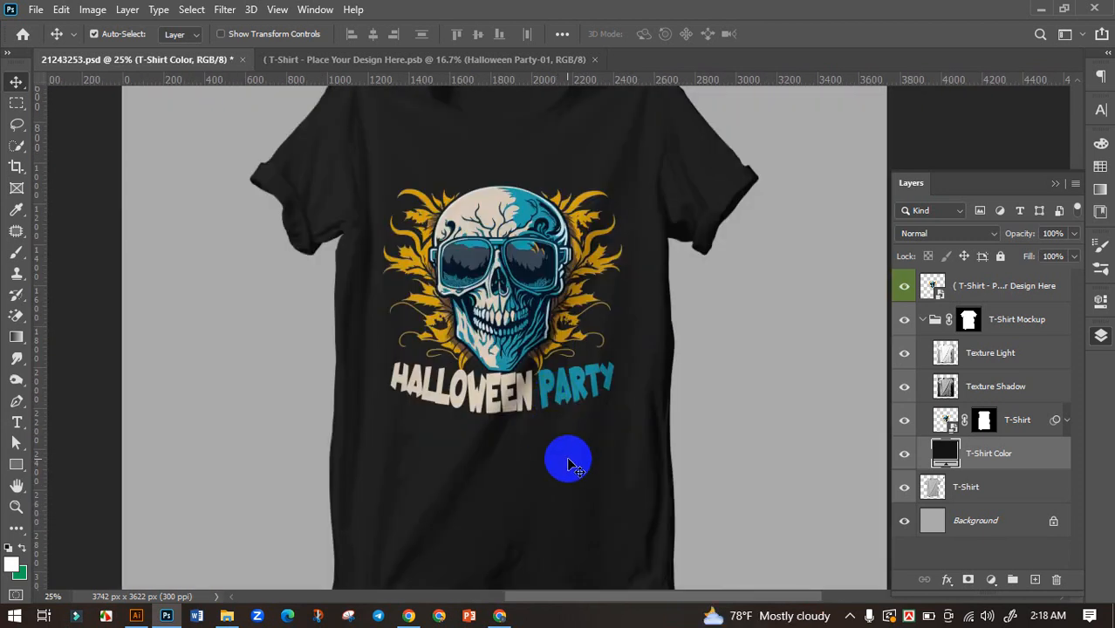